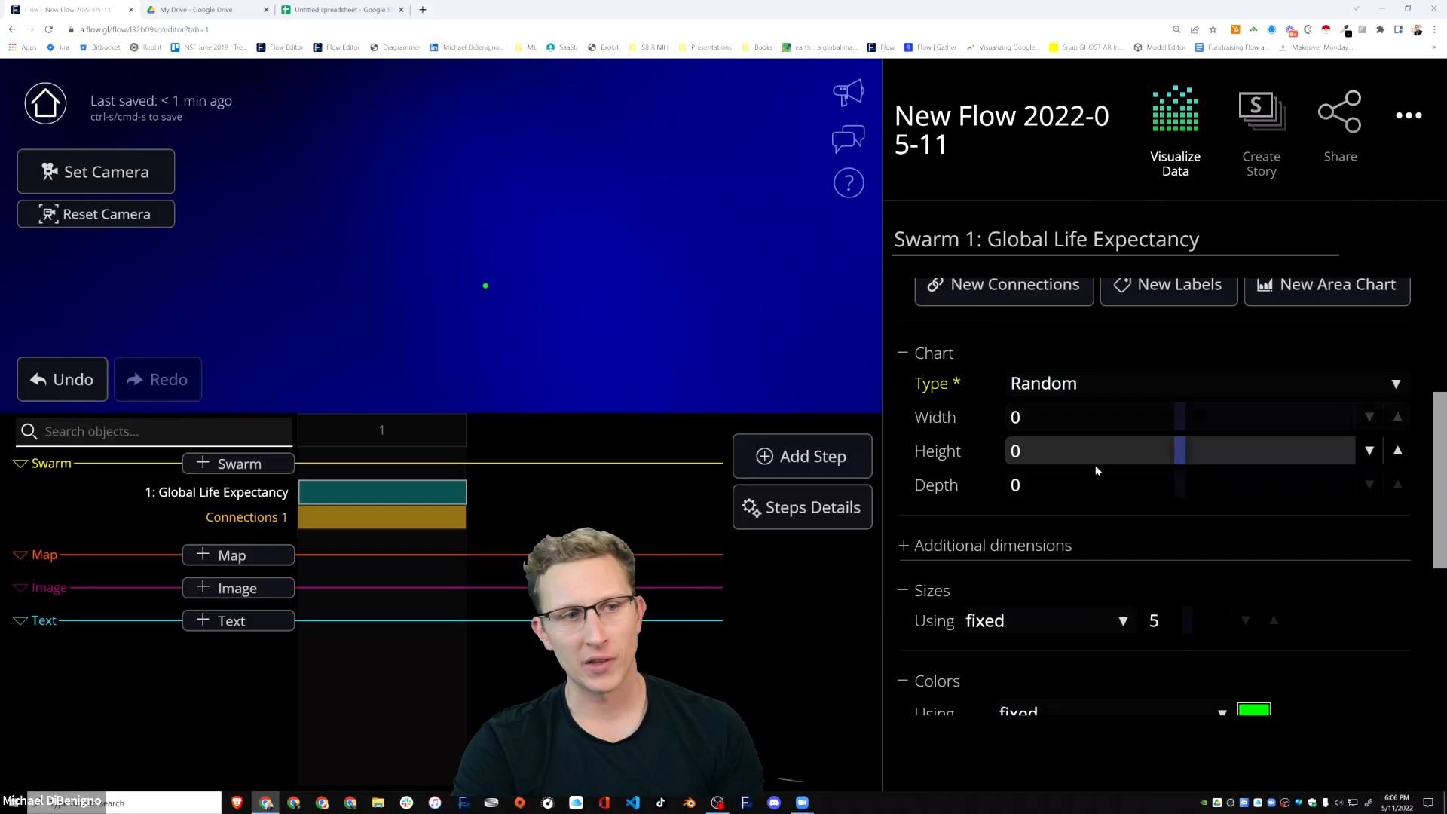
Expand the additional dimensions settings of the Global Life Expectancy swarm.
scroll(1092, 468, down, 2)
scroll(1176, 429, up, 1)
scroll(1203, 441, up, 1)
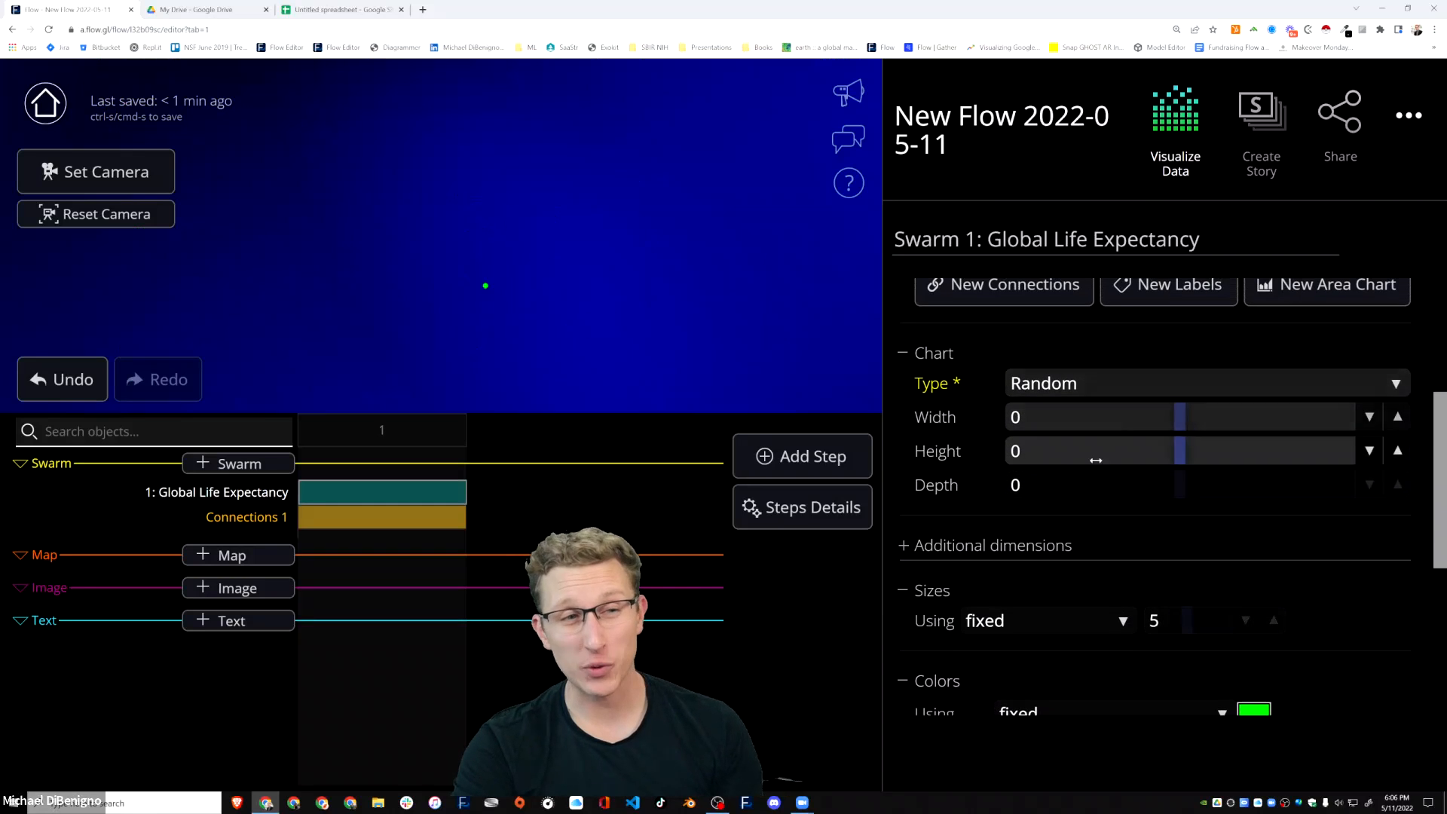
click(1064, 545)
scroll(1296, 569, down, 3)
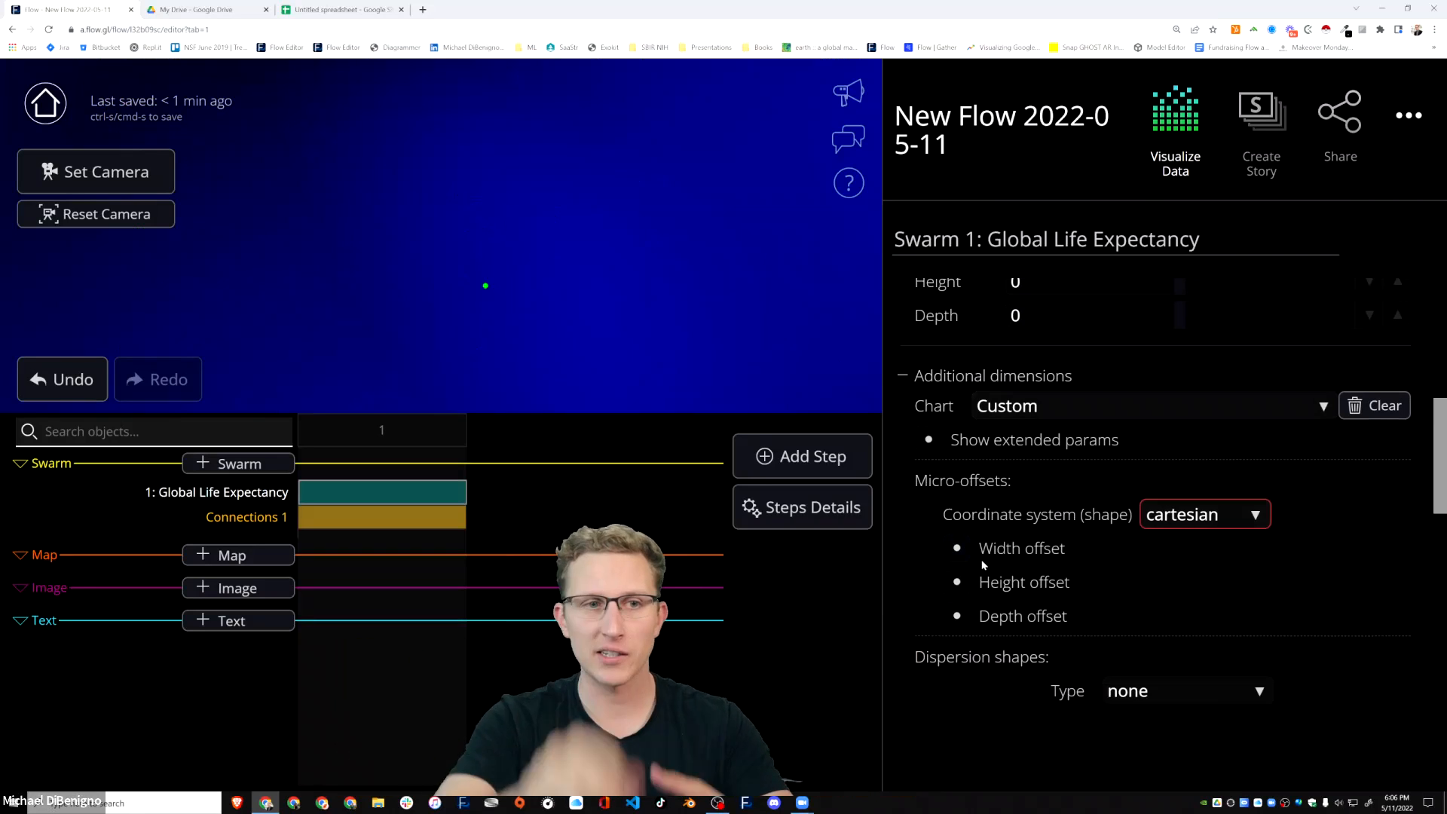
Try the spherical and cylindrical coordinate systems for the swarm's micro-offsets and return to cartesian.
click(1197, 516)
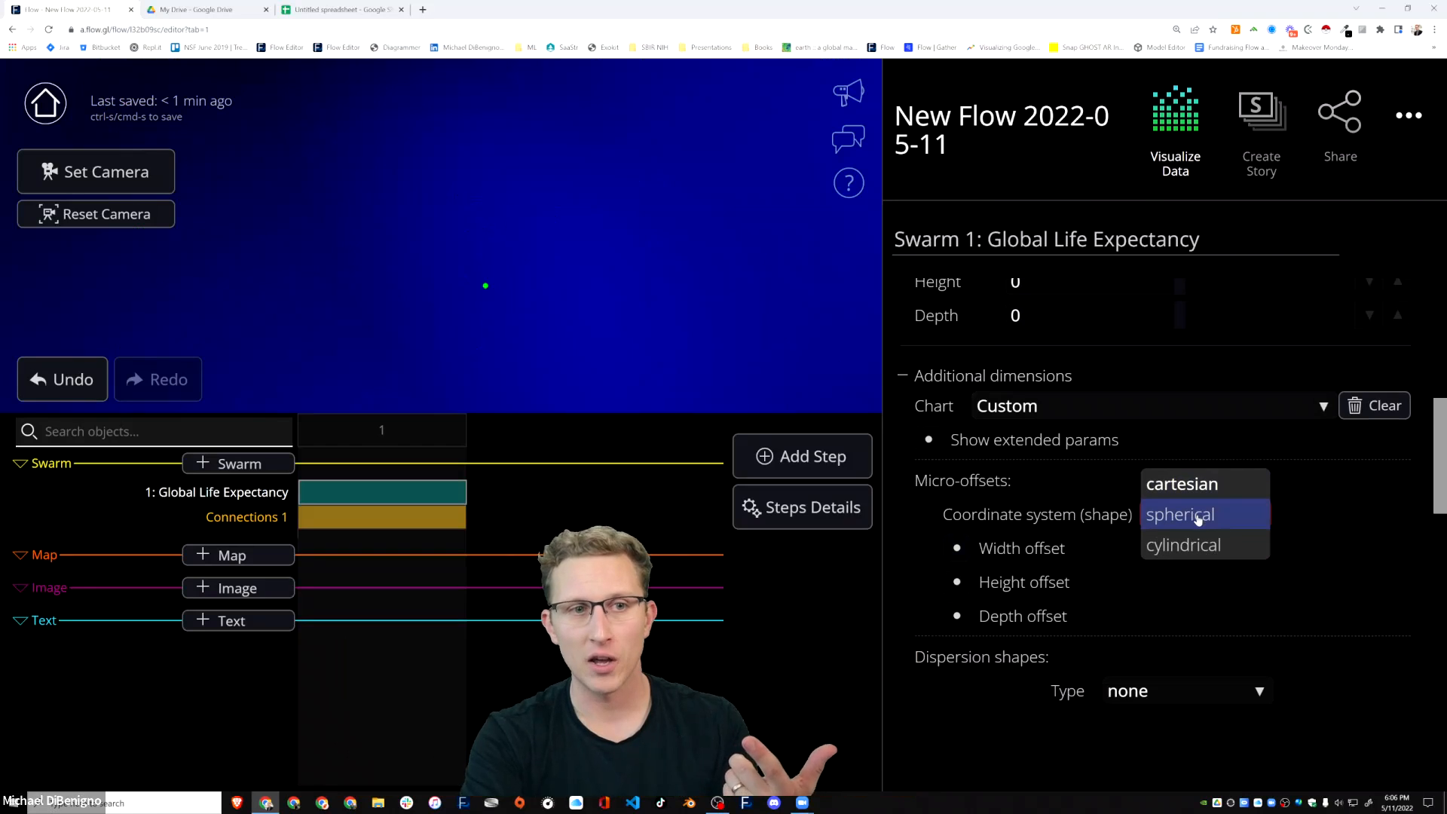
click(1197, 519)
click(1160, 520)
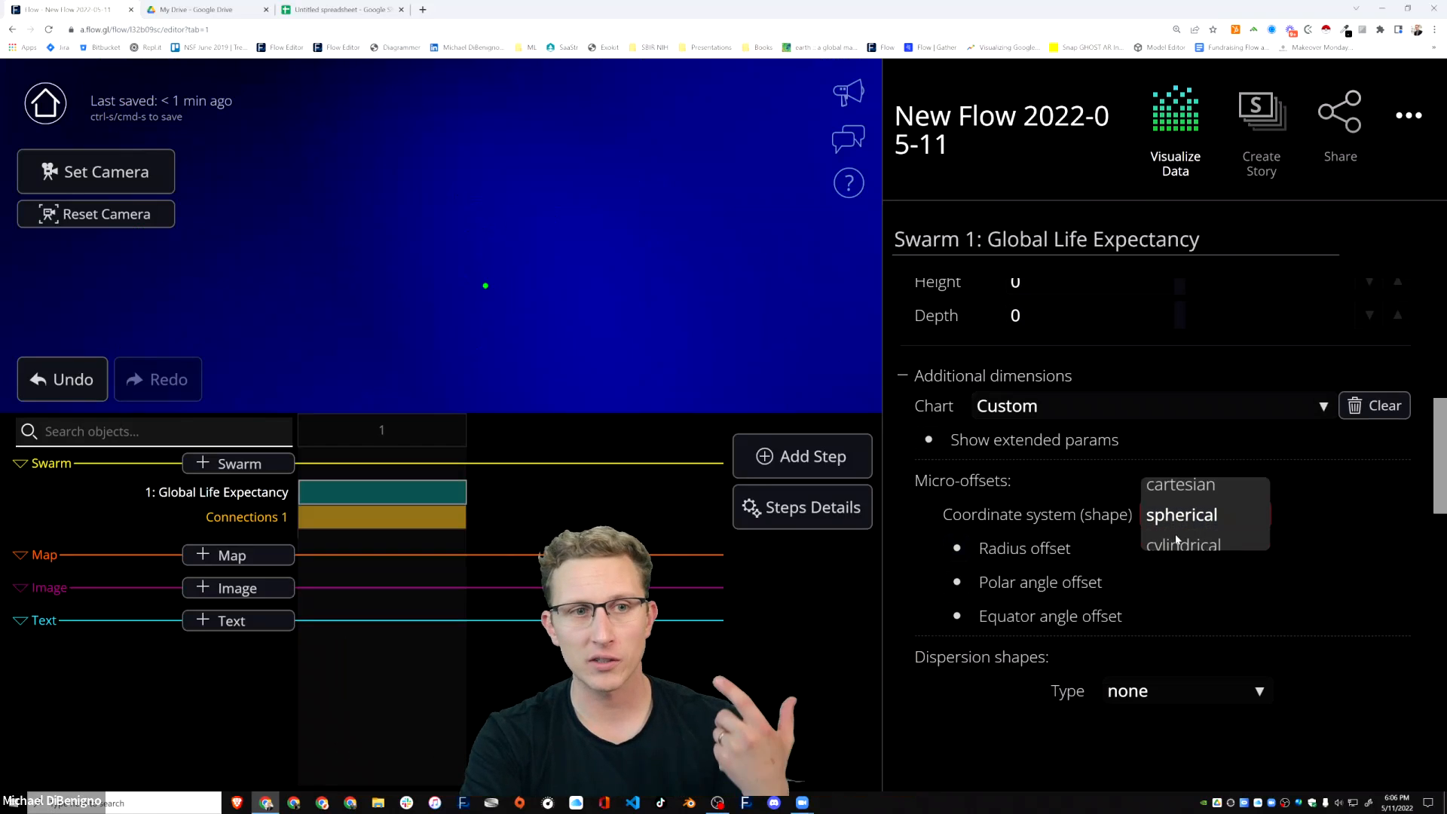
click(1196, 546)
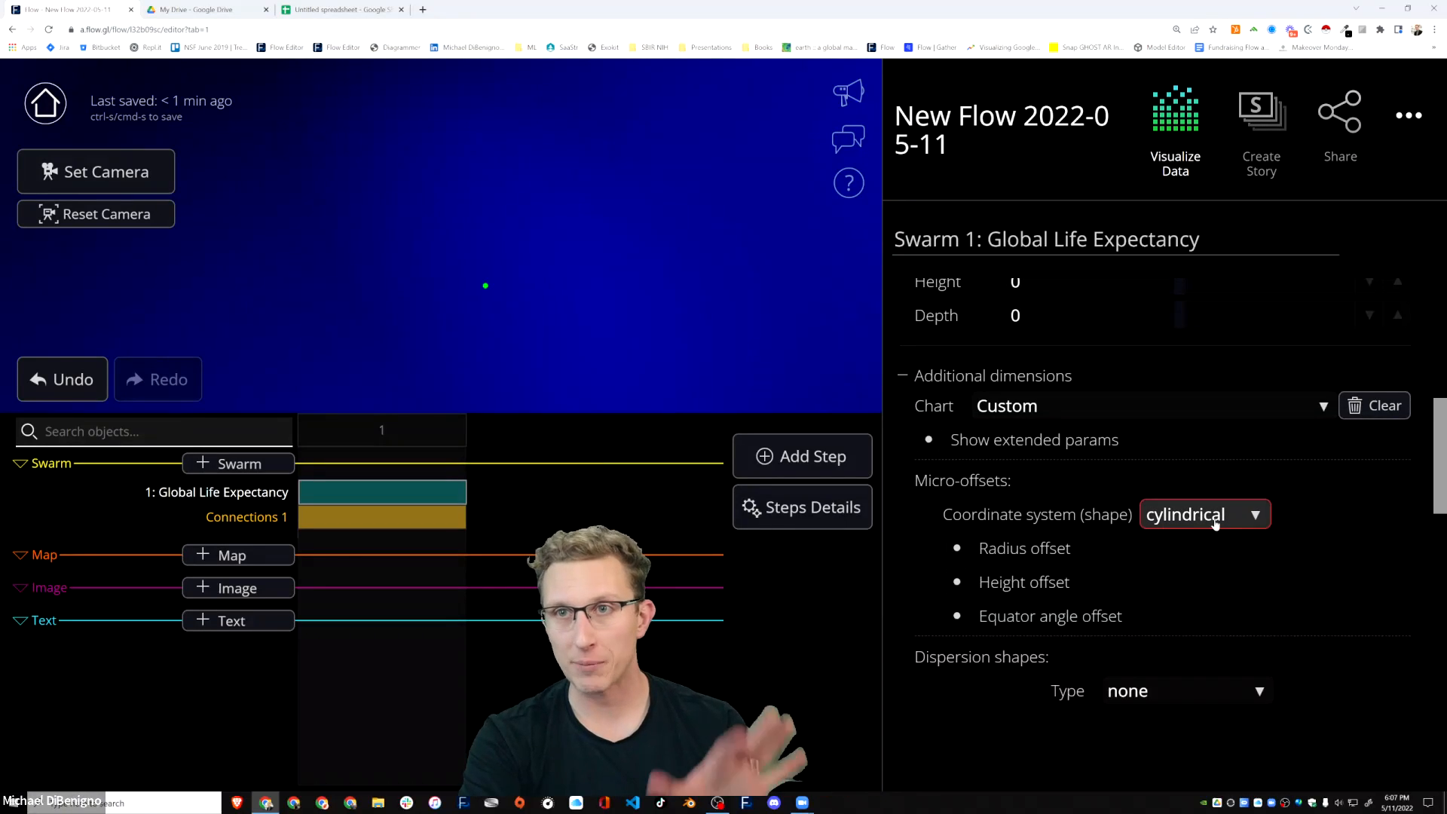
click(1215, 519)
scroll(1214, 512, down, 1)
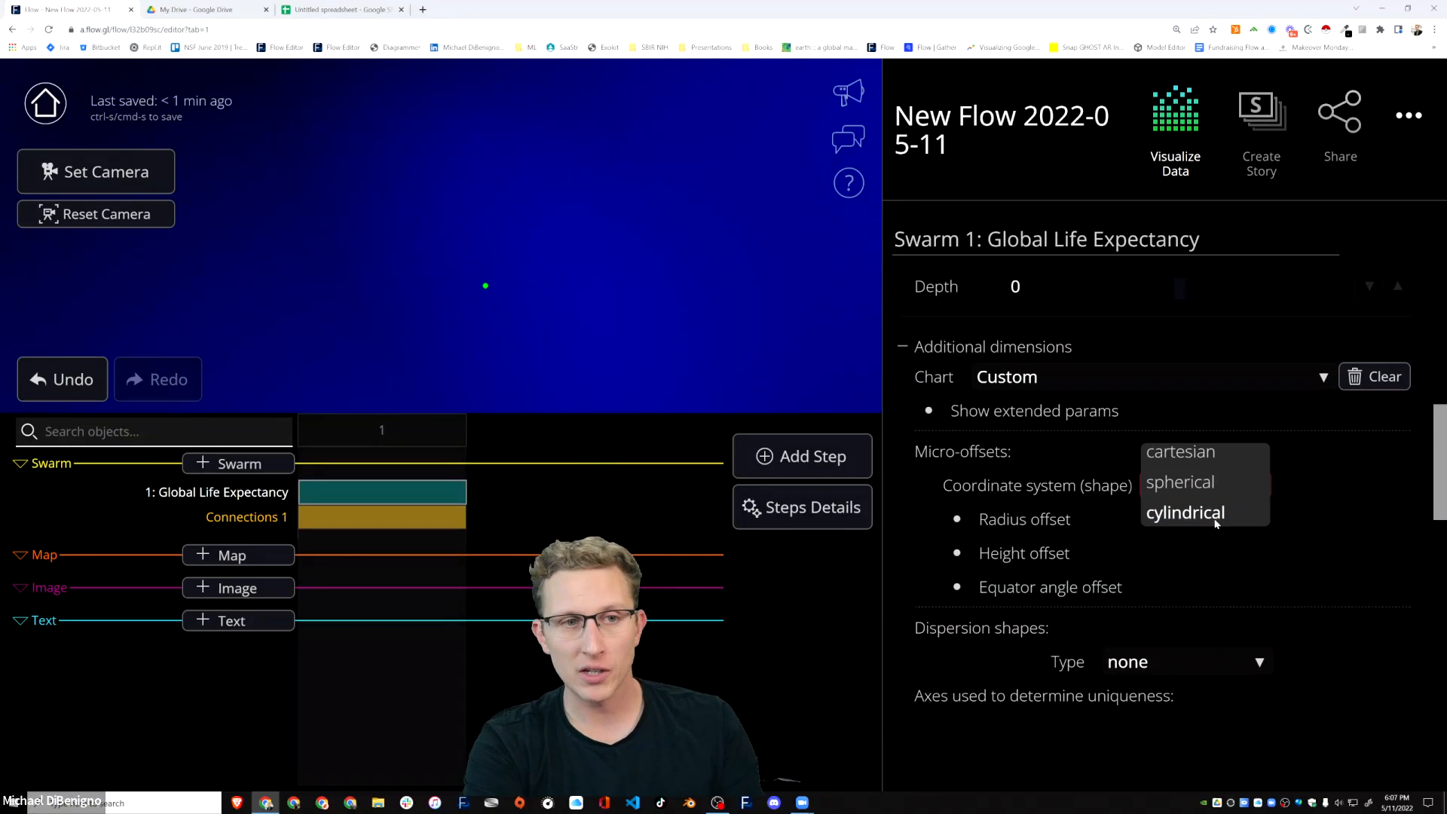
click(1198, 429)
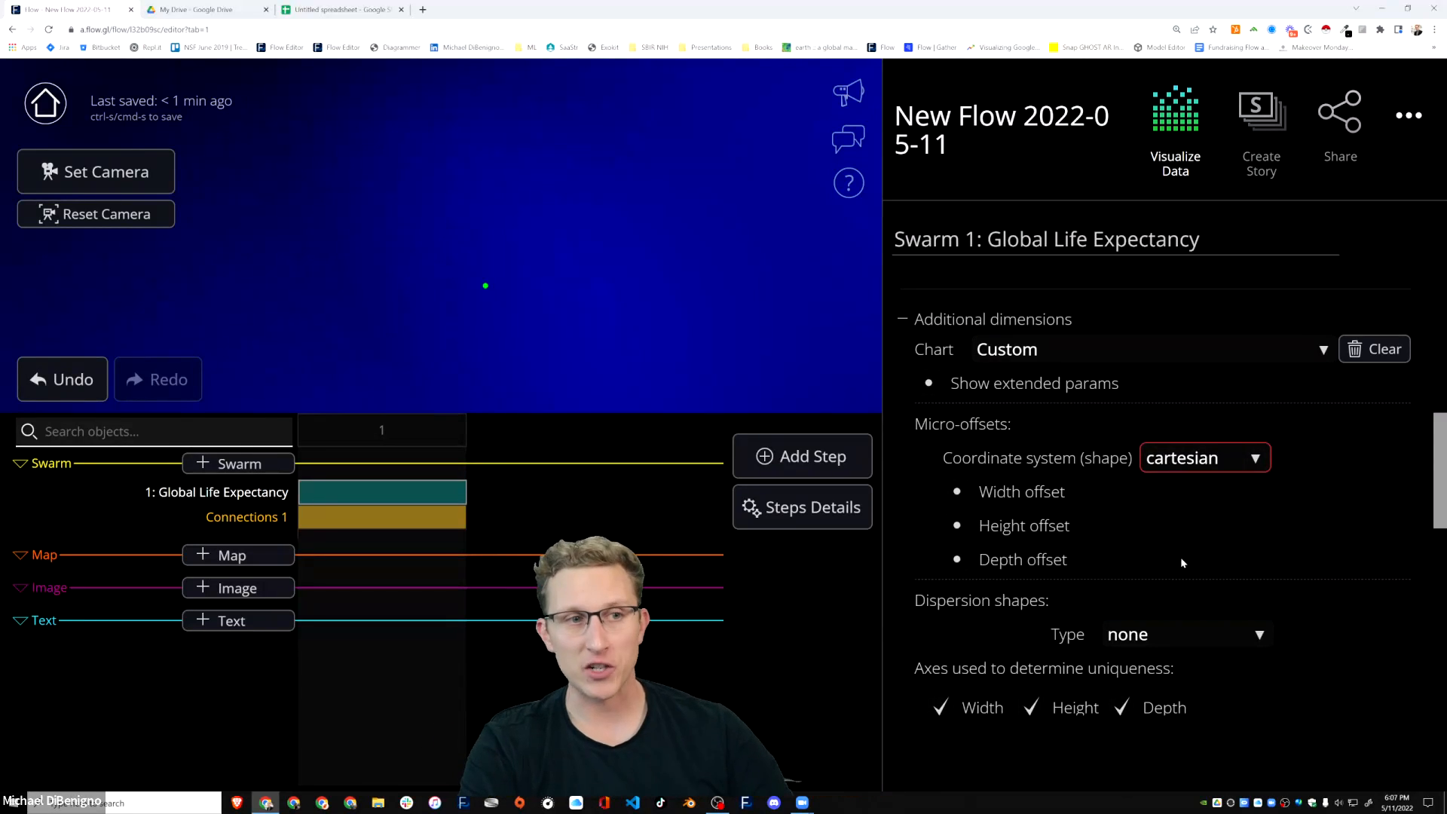
Enable the swarm's width micro-offset and drive it by the Year column.
click(958, 525)
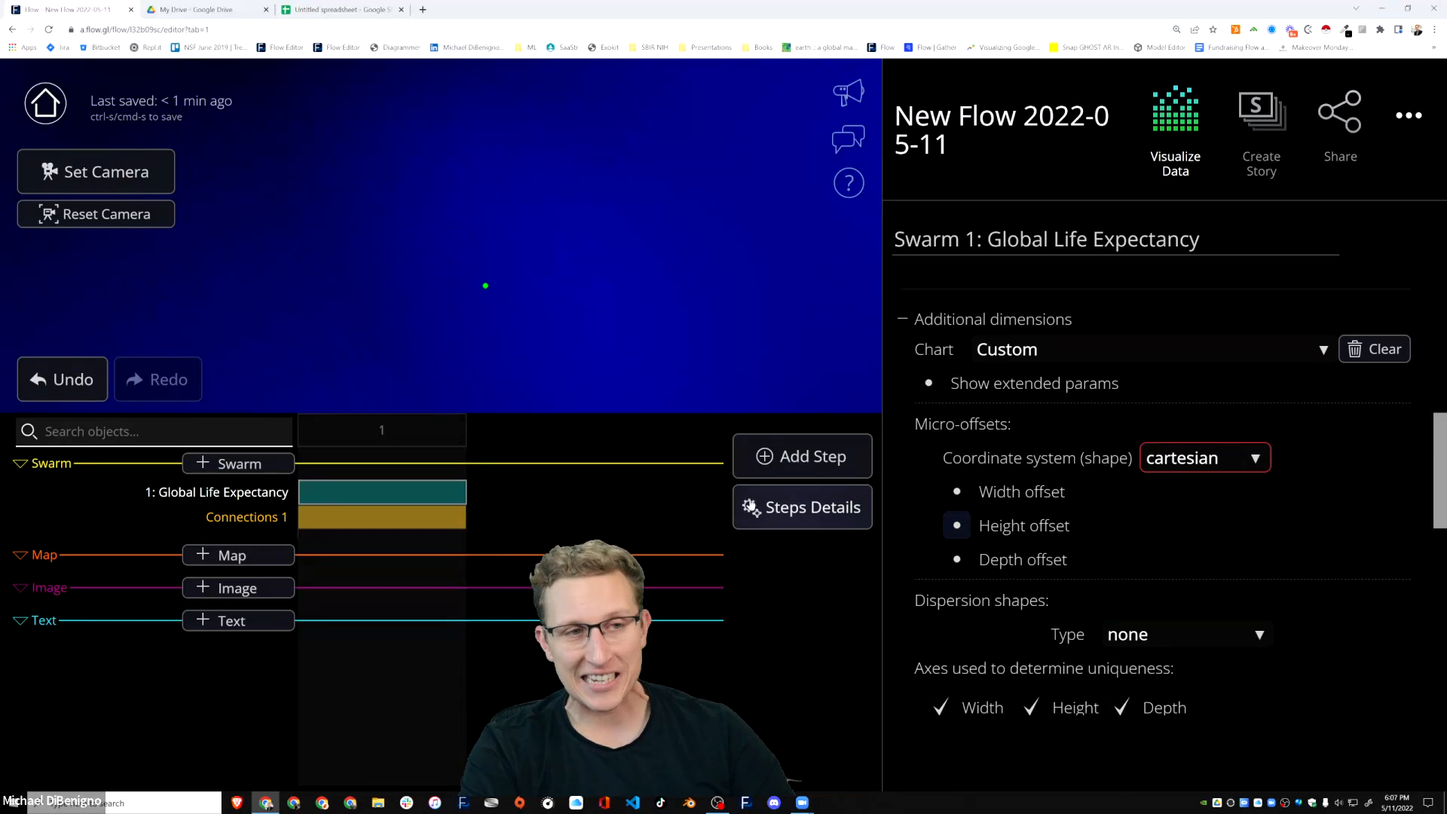
scroll(1133, 464, up, 4)
scroll(1133, 464, down, 5)
scroll(1034, 556, down, 3)
scroll(972, 459, up, 3)
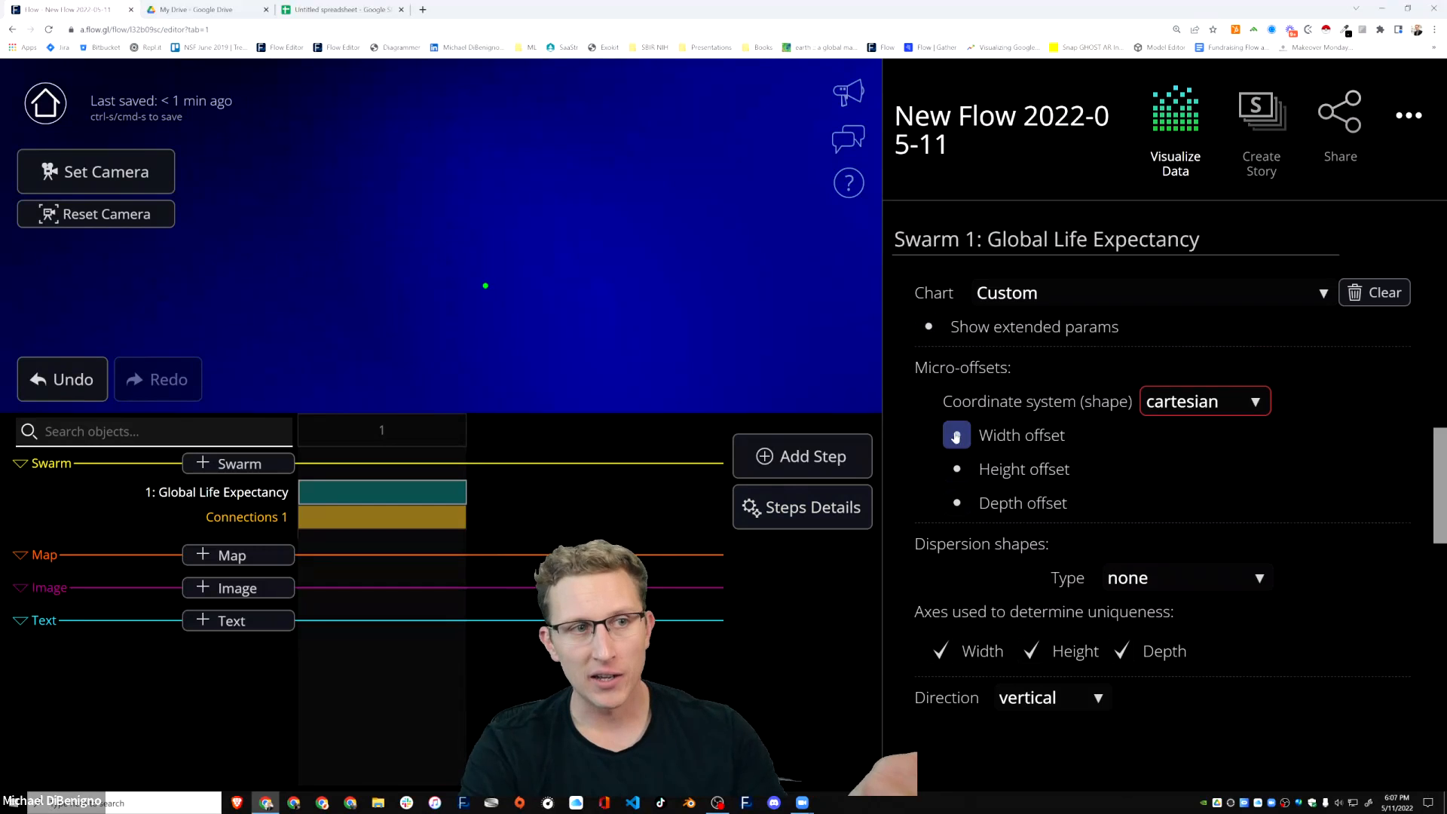
click(955, 436)
click(1130, 434)
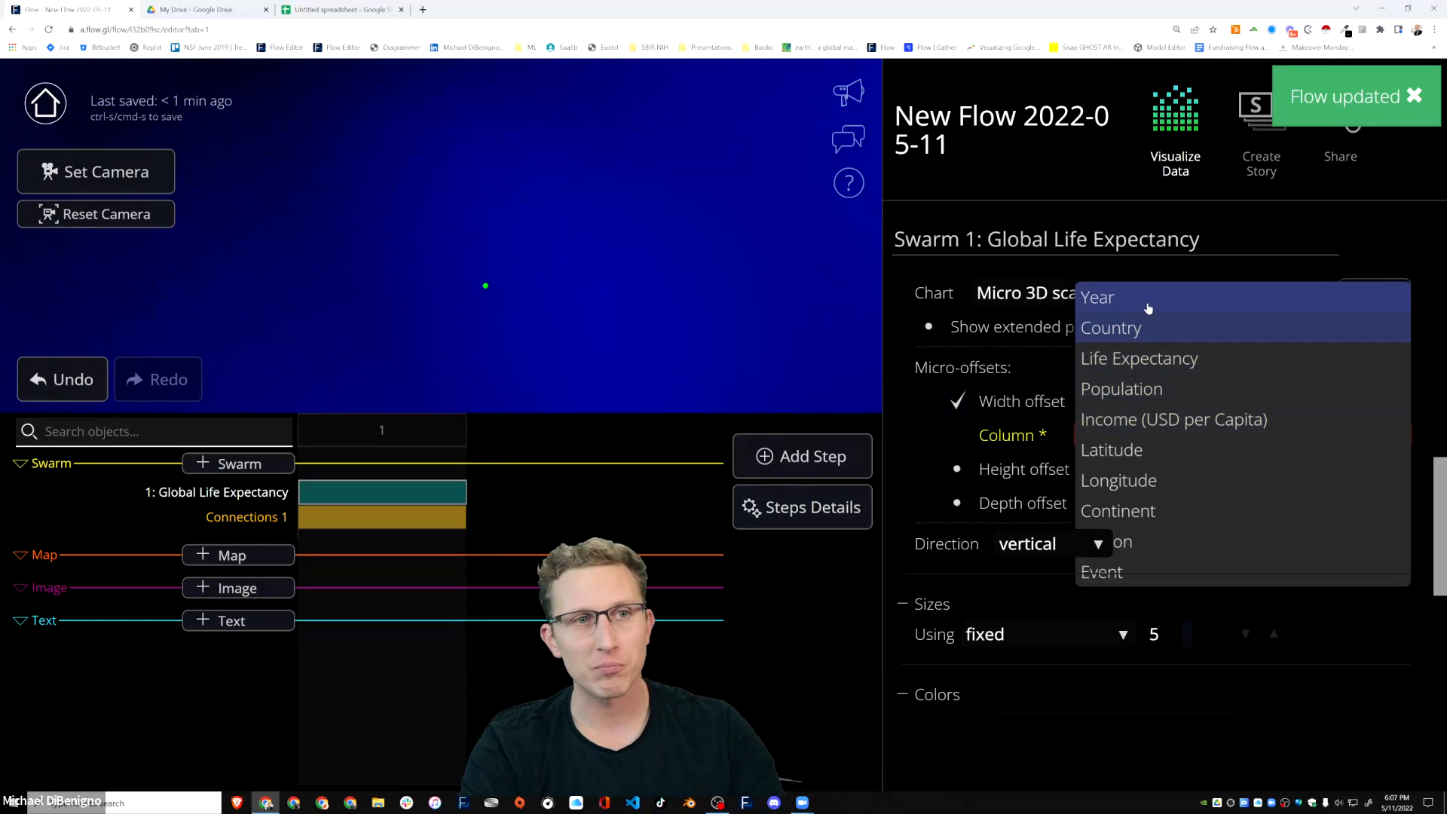
click(1148, 308)
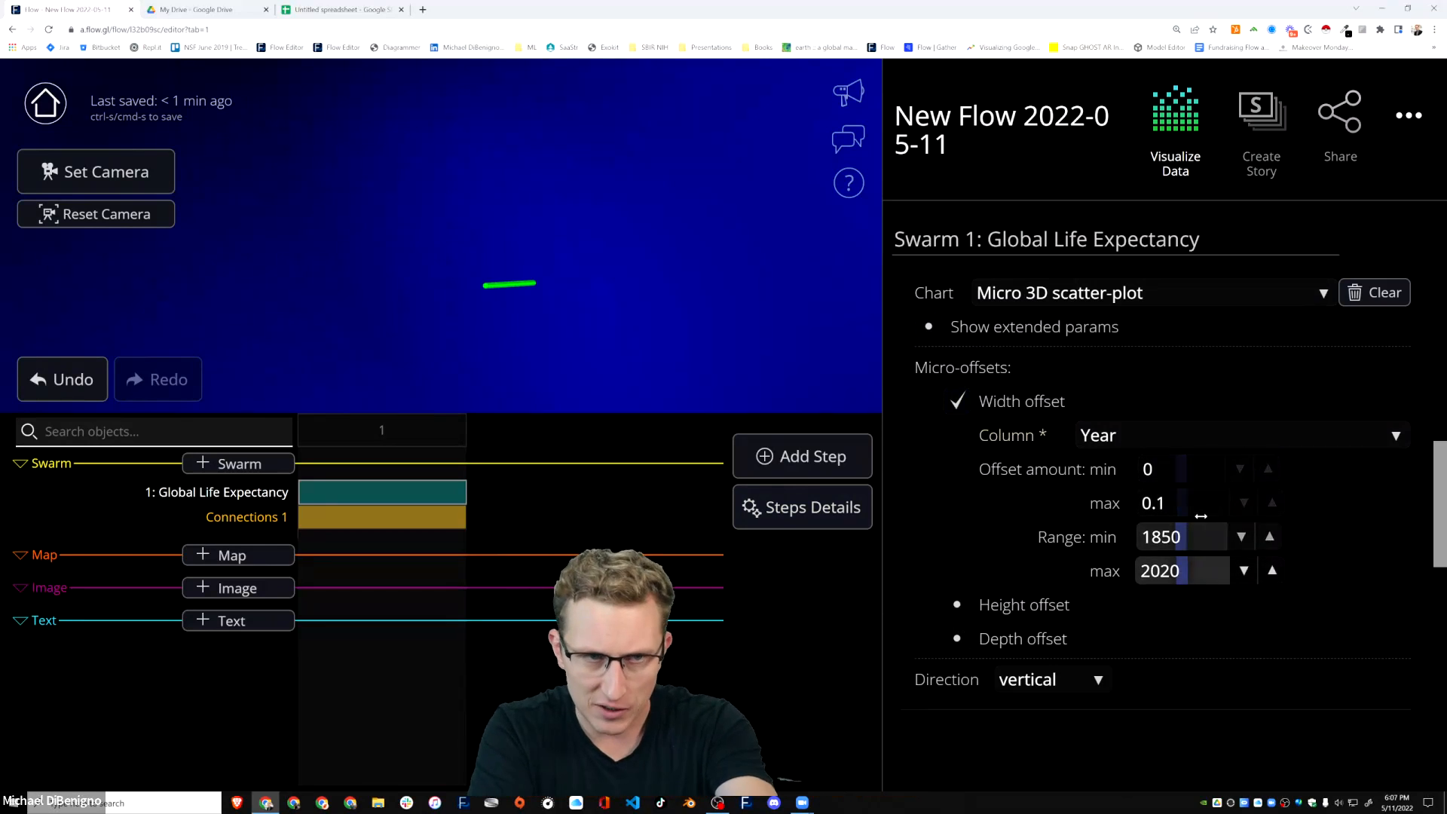
Set the maximum width offset amount to 1.
click(1271, 502)
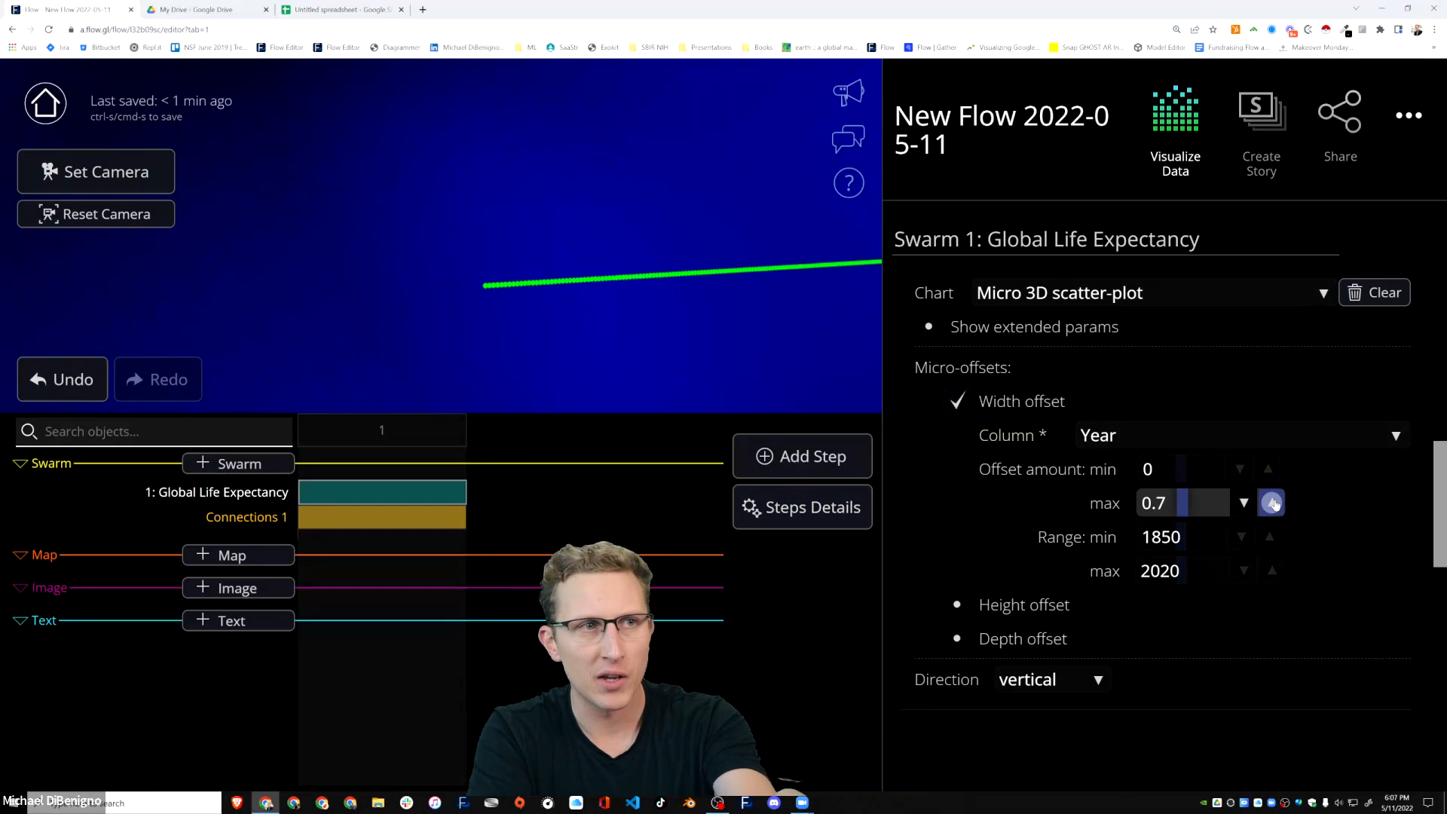
click(1272, 502)
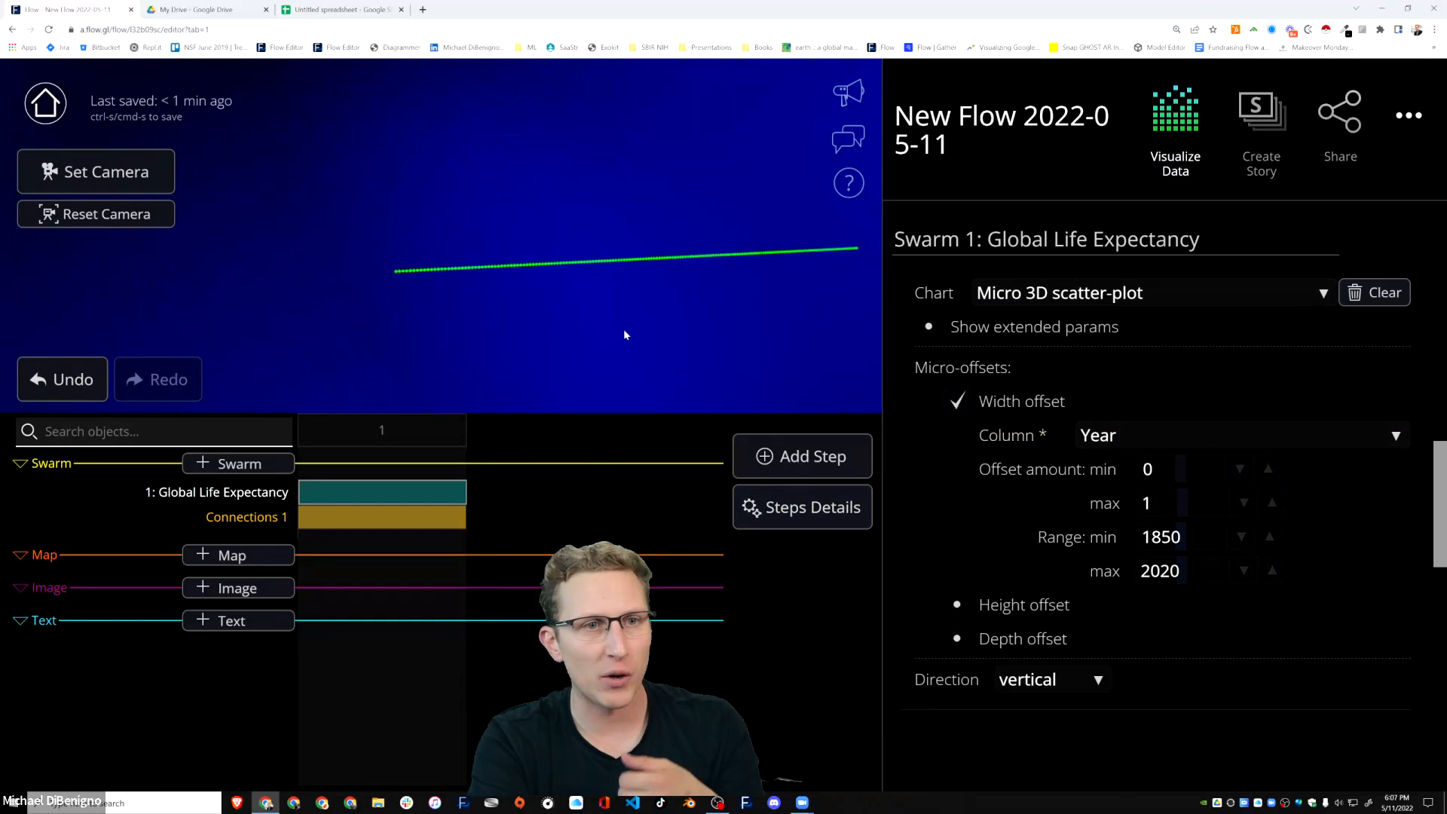
click(1271, 502)
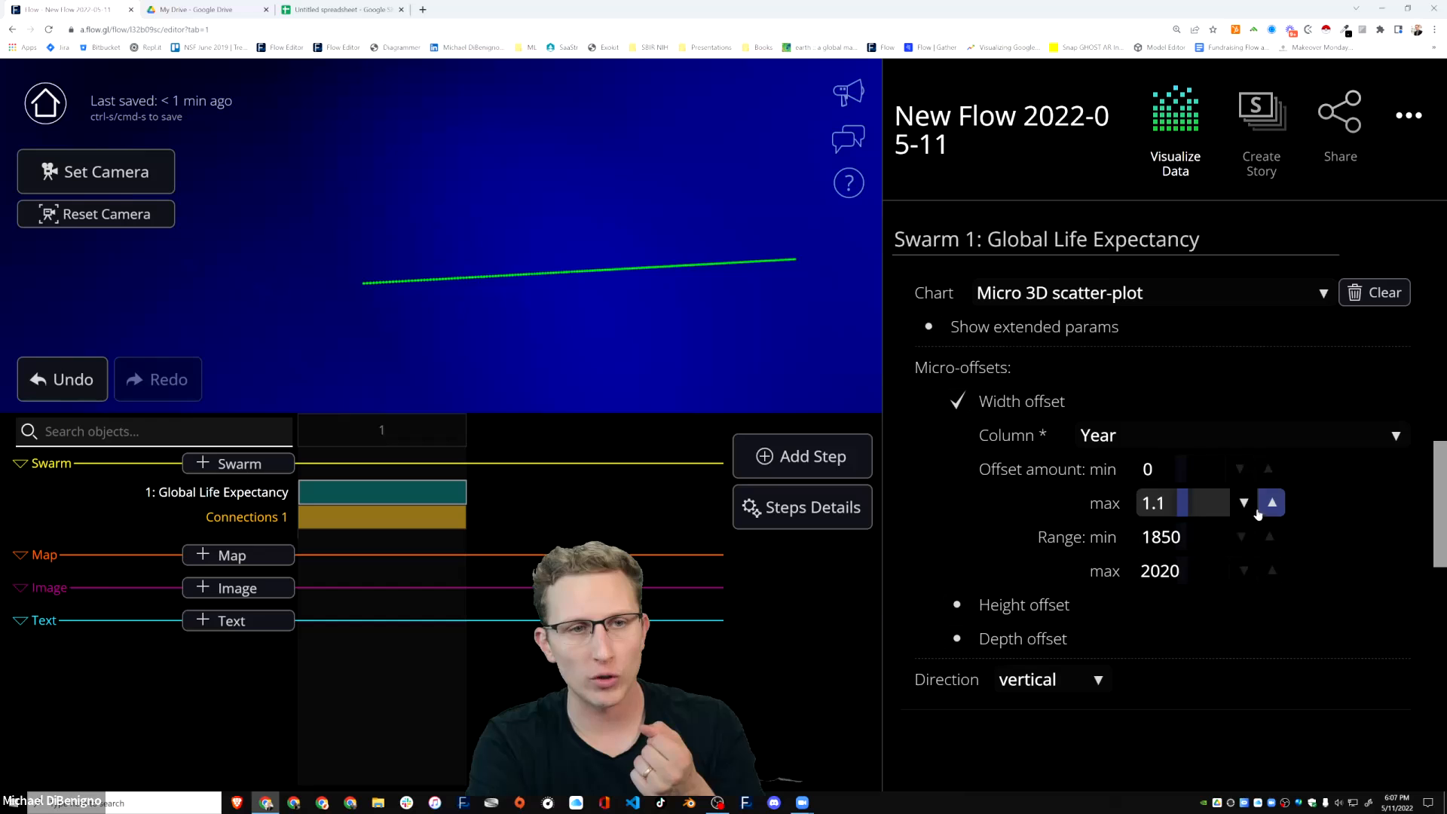
click(1246, 510)
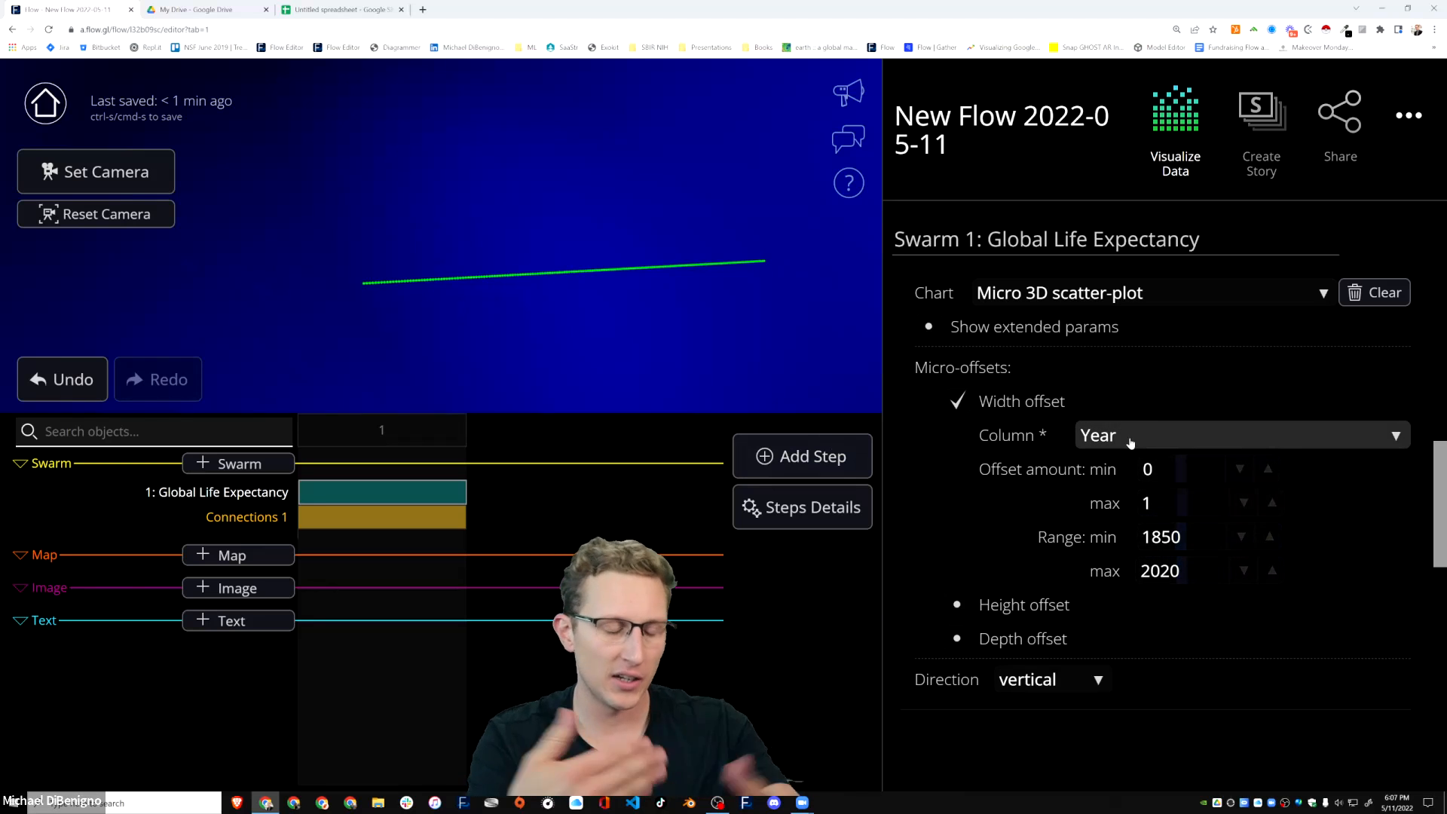
Enable the swarm's height micro-offset and drive it by the Life Expectancy column.
click(957, 605)
scroll(1161, 532, down, 2)
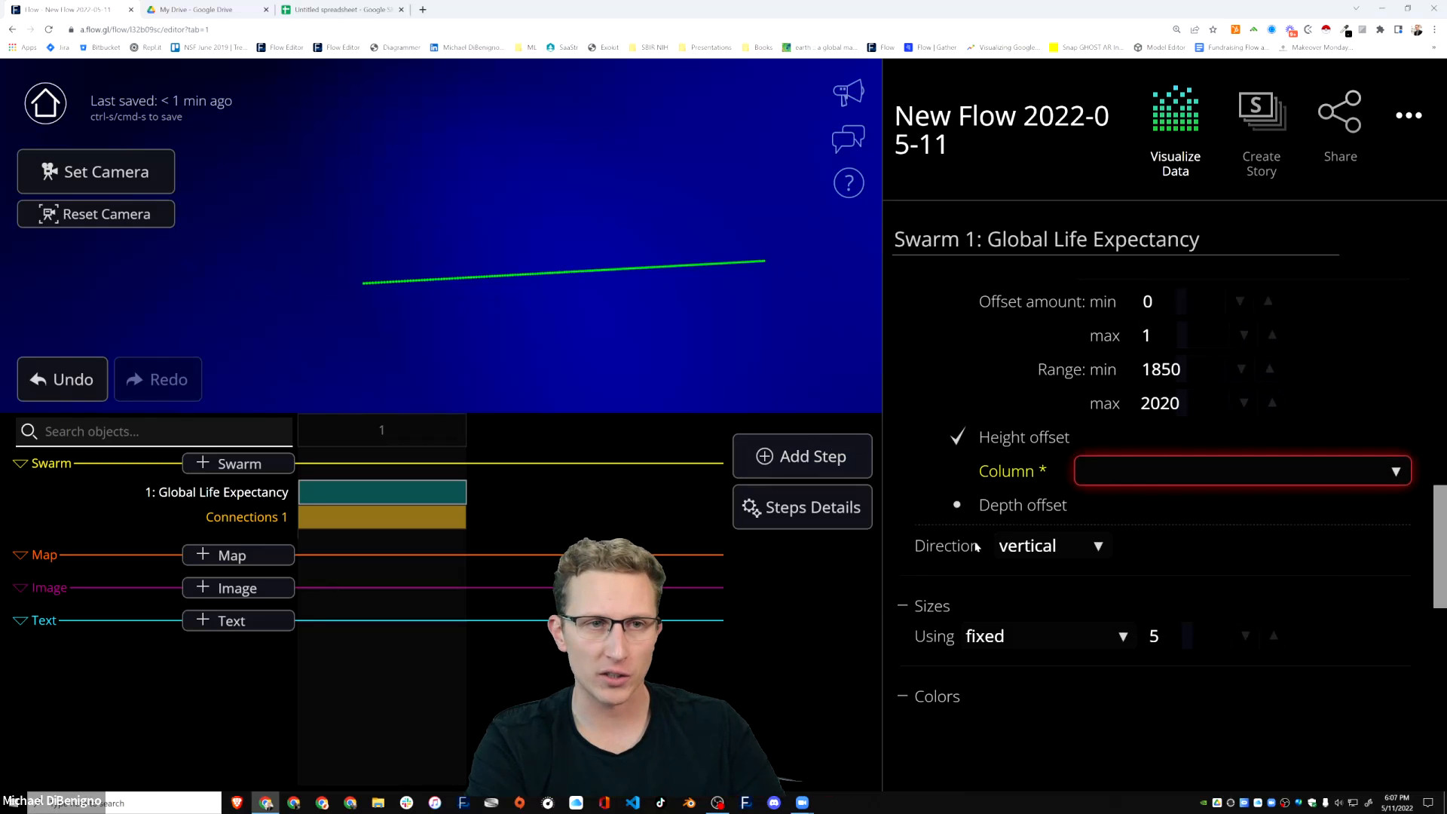
scroll(1160, 531, up, 1)
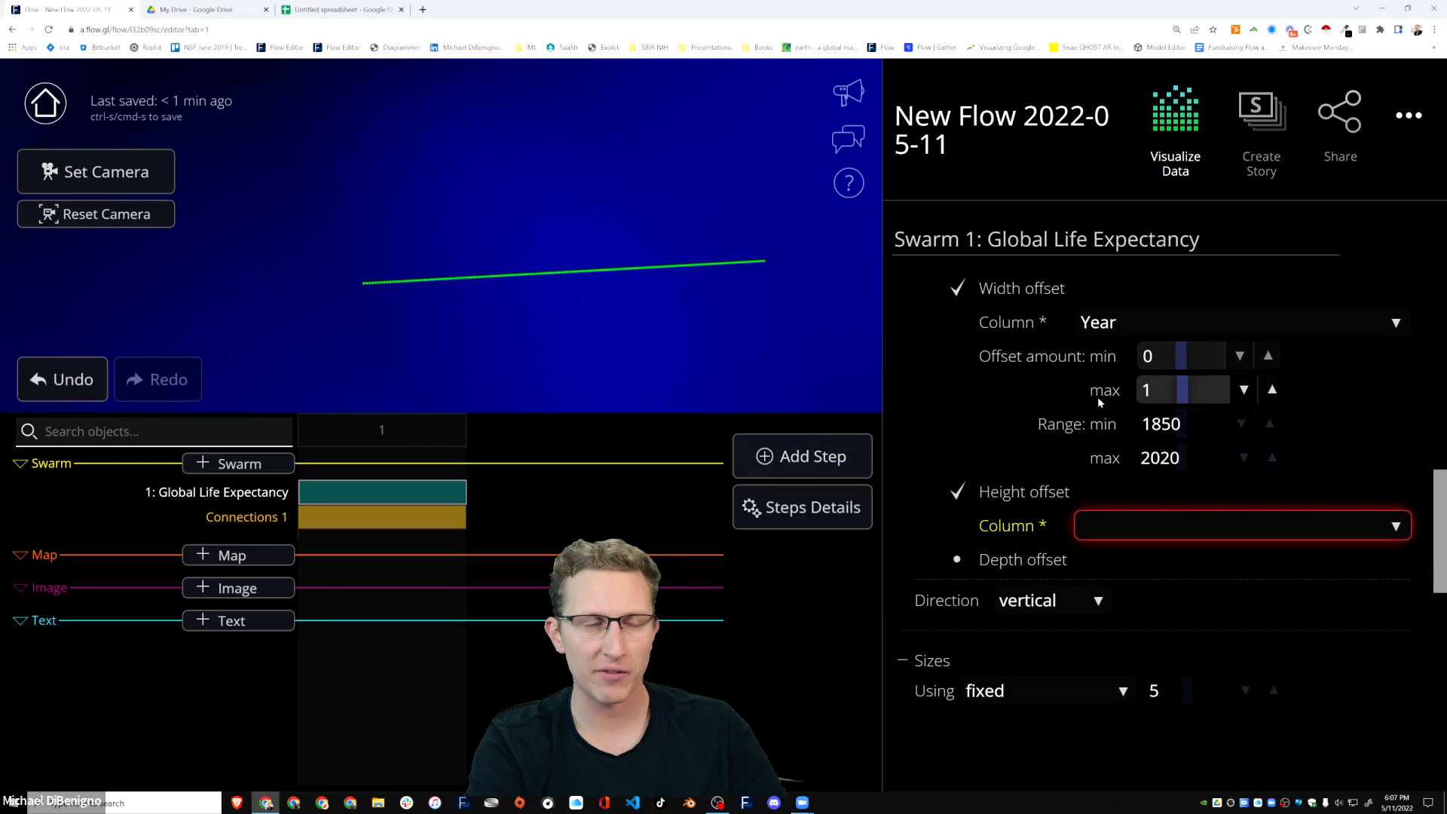
scroll(1092, 422, up, 8)
scroll(1084, 527, down, 2)
scroll(1084, 539, down, 9)
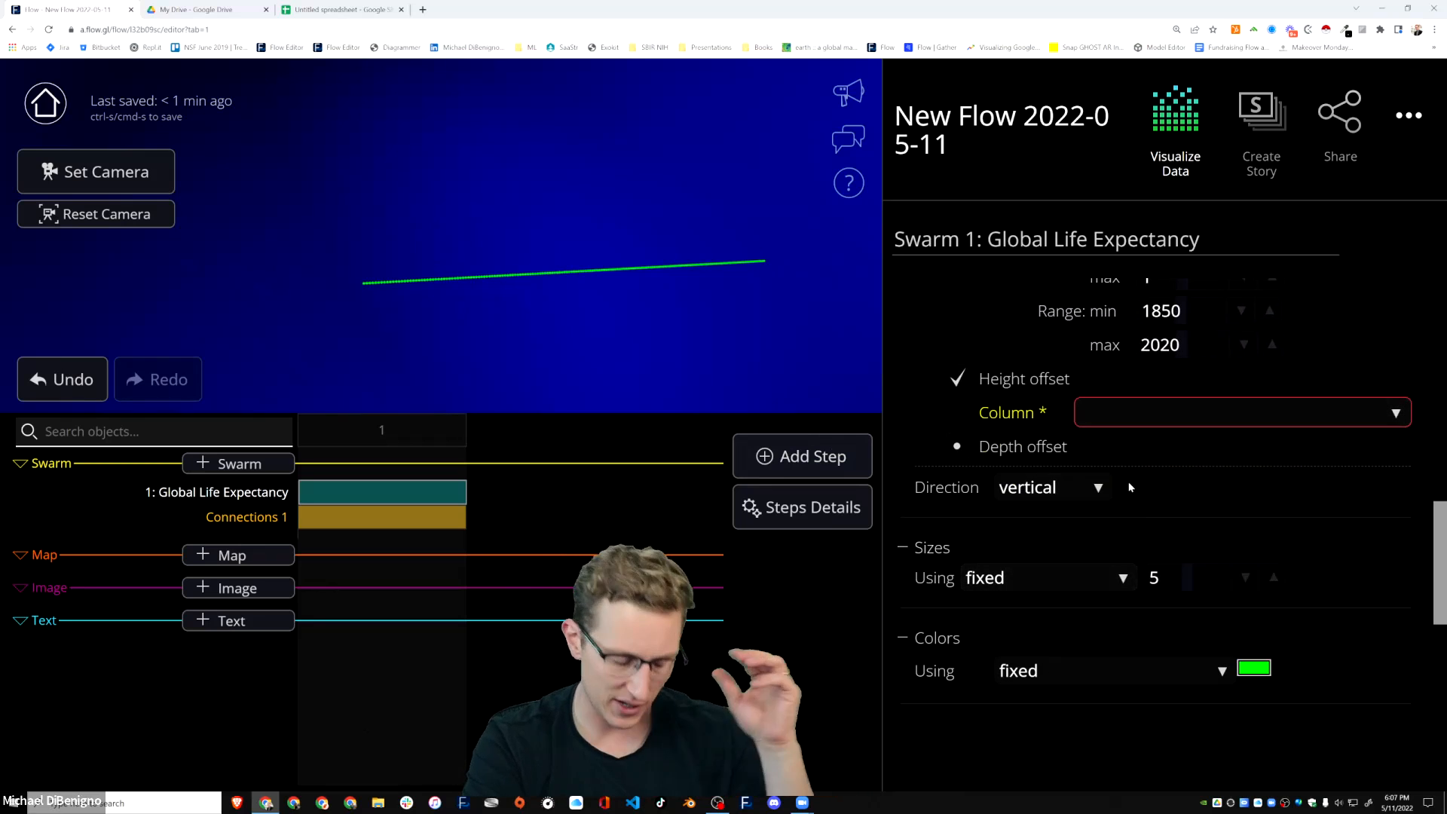
click(1176, 414)
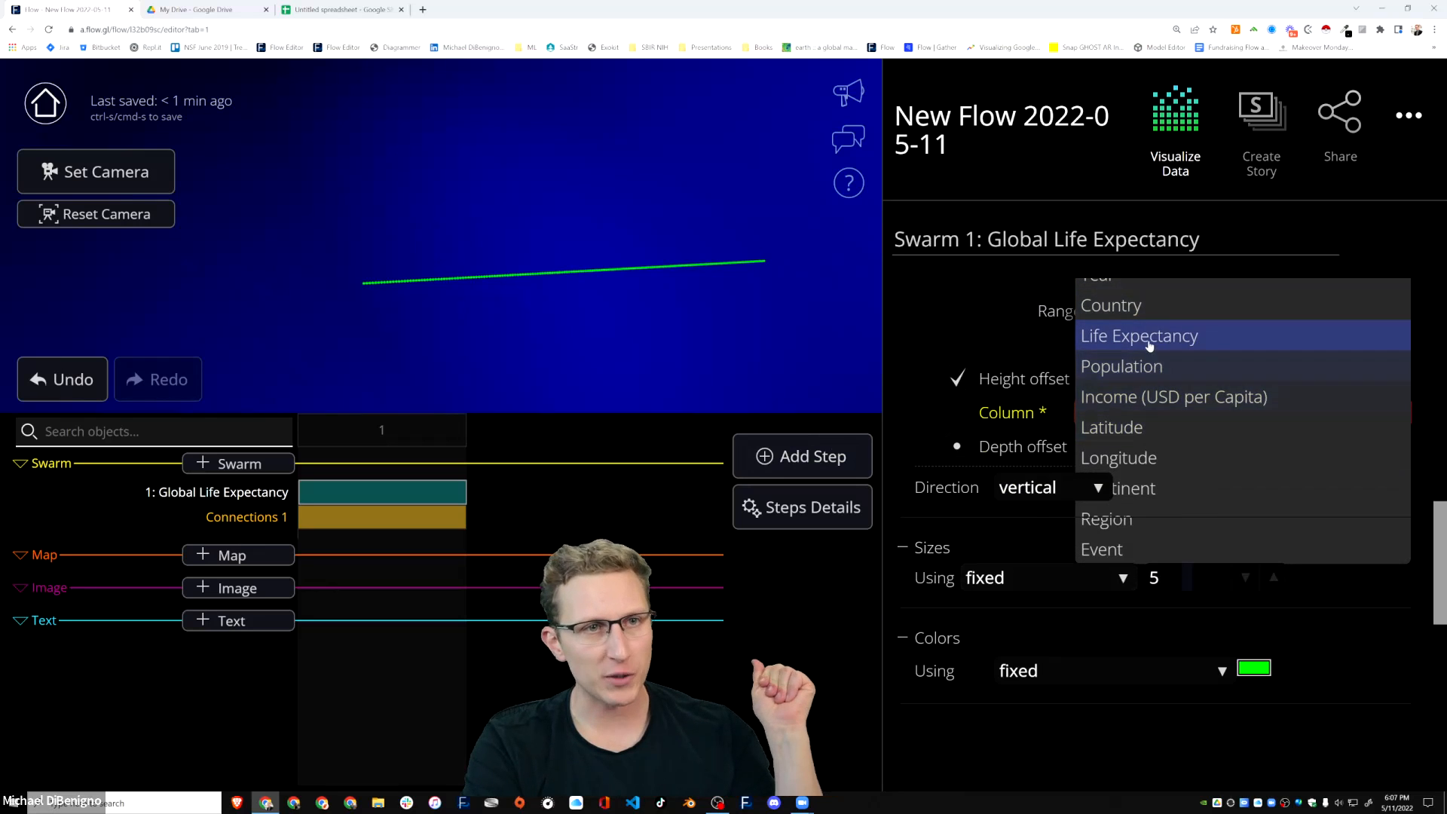
click(1101, 335)
Set the maximum height offset amount to 0.7.
click(1264, 480)
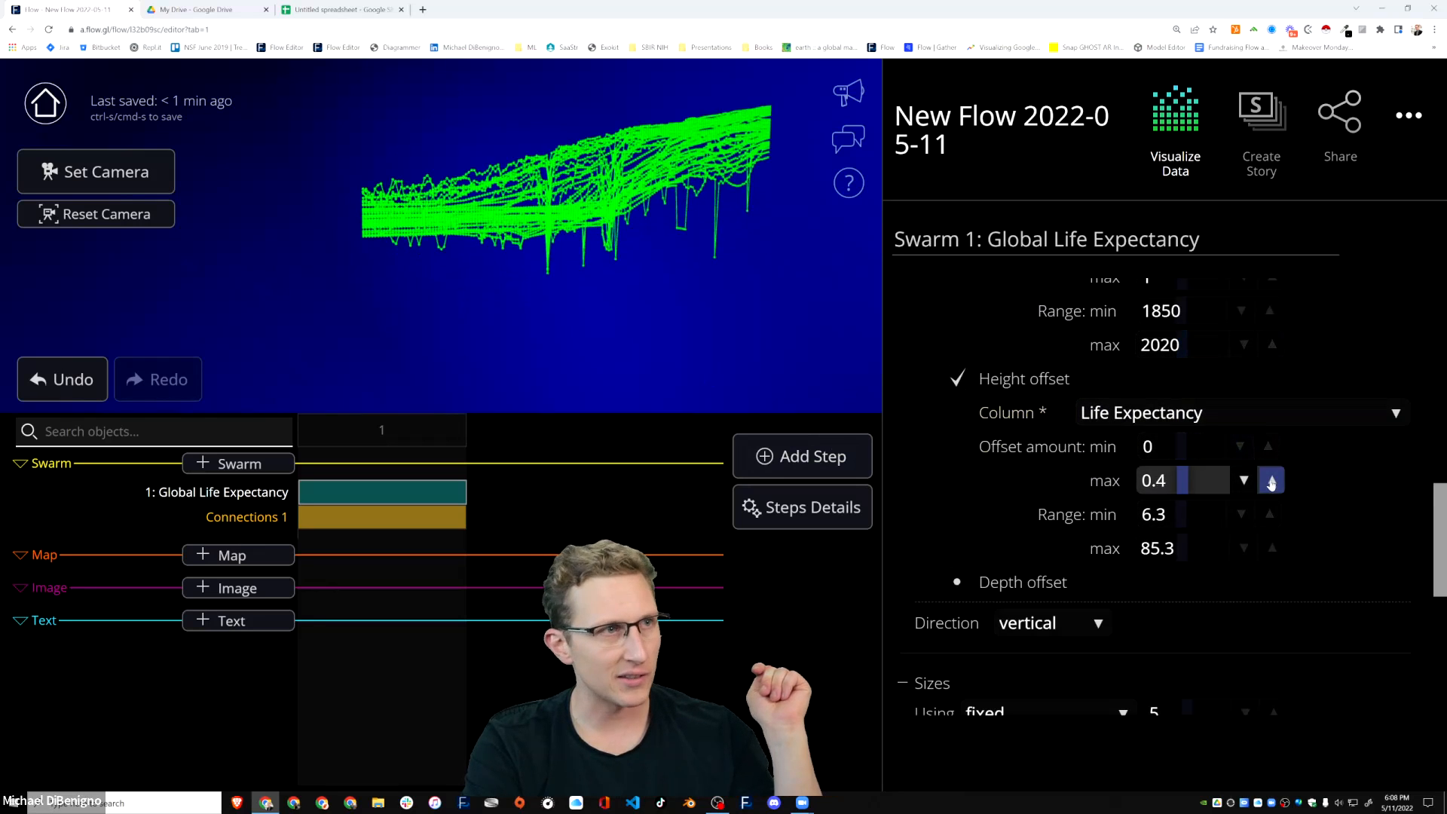
click(1261, 481)
click(1270, 481)
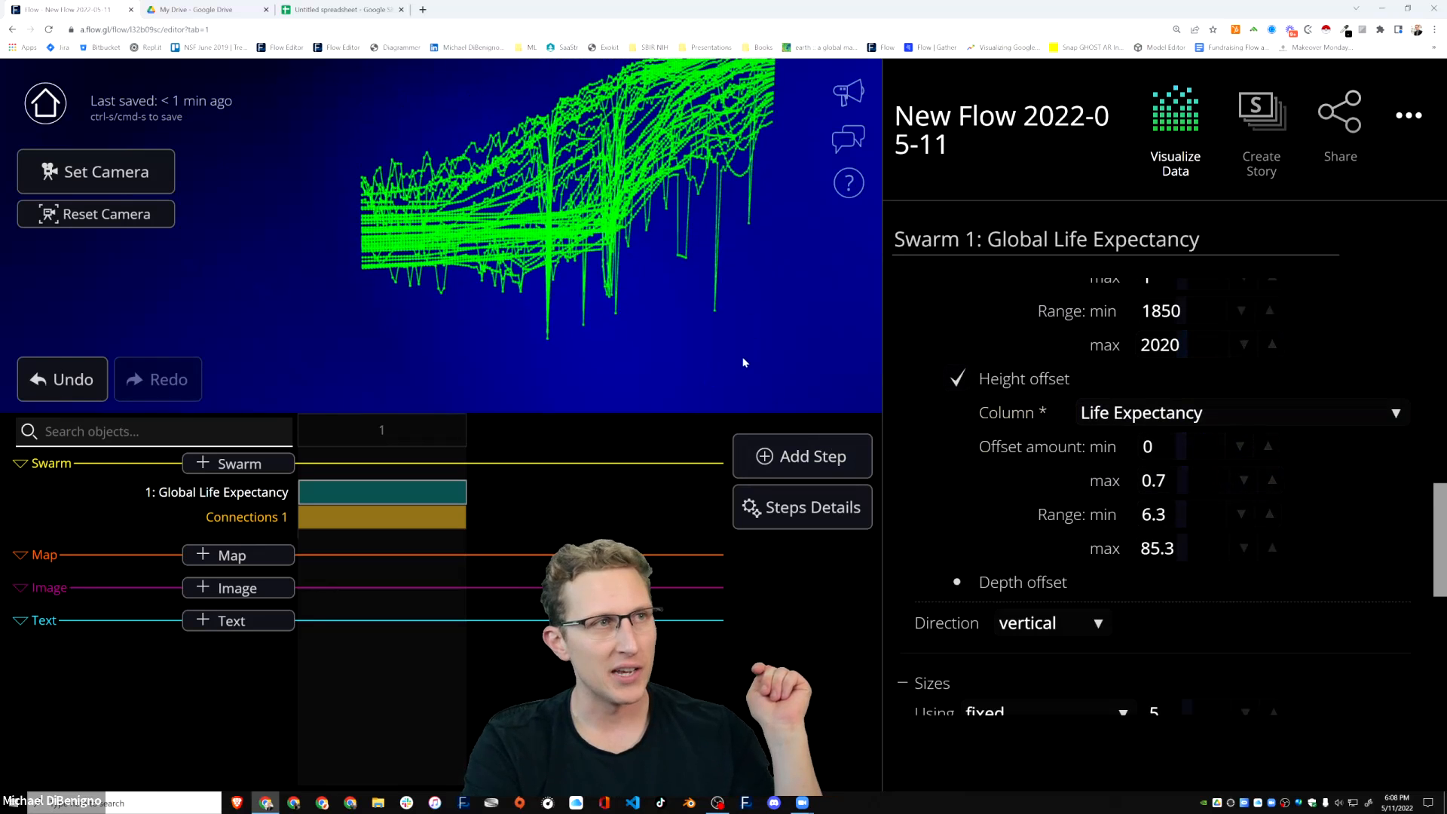
Examine the life expectancy line chart in the 3D view and review the swarm's chart and micro-offset settings.
drag(685, 334, 397, 189)
scroll(407, 241, down, 1)
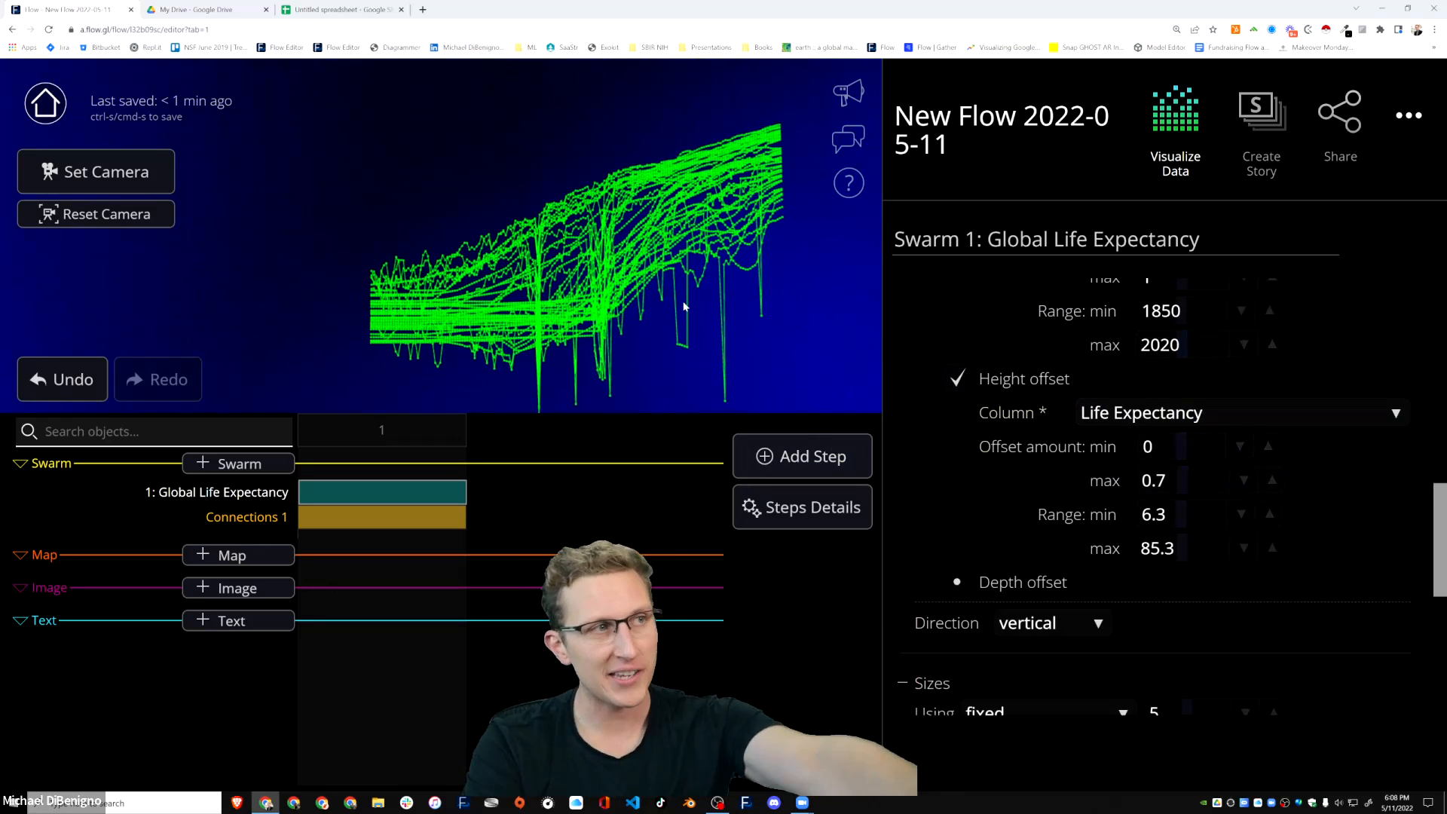
scroll(672, 318, down, 1)
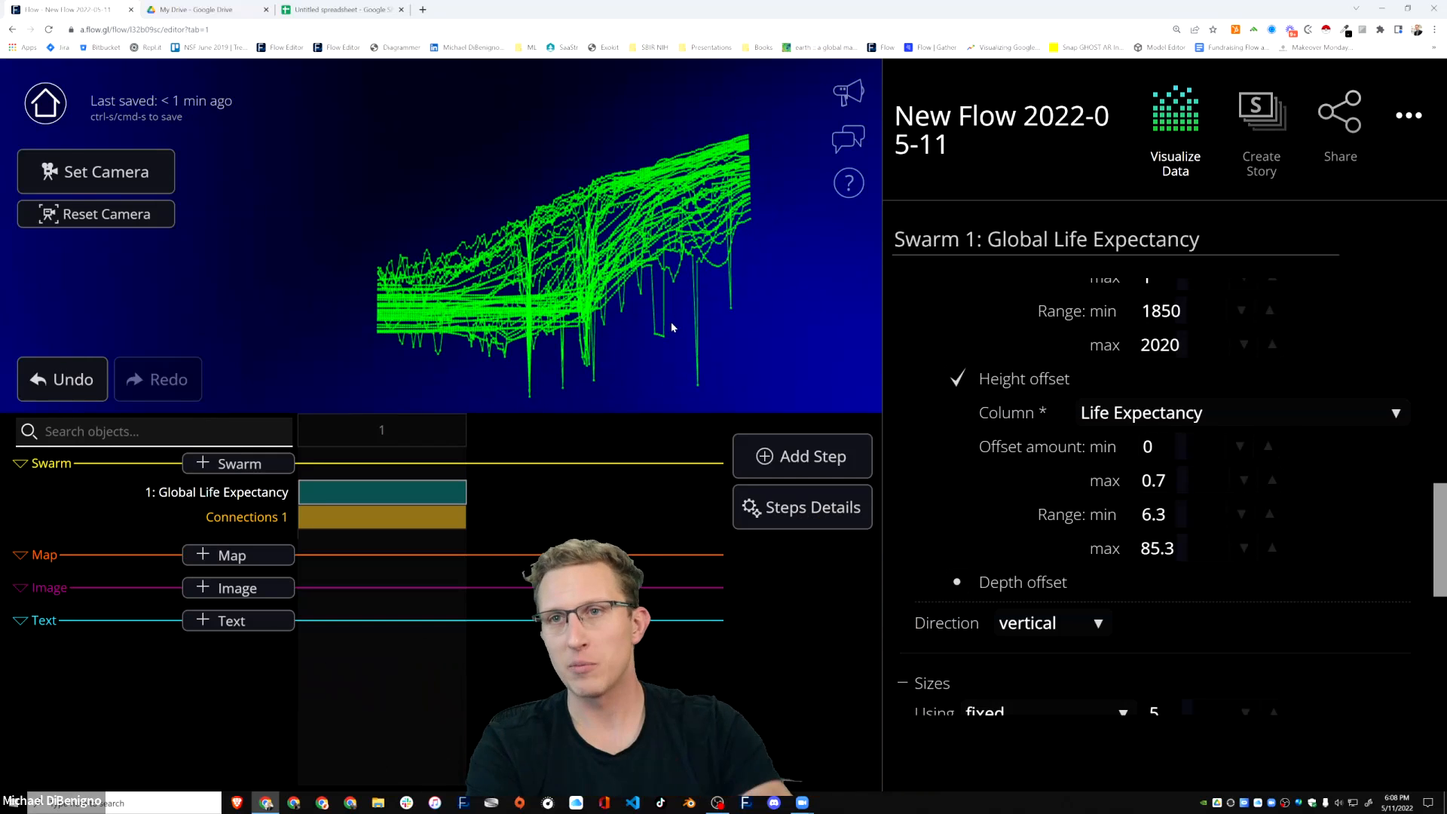
drag(811, 341, 678, 314)
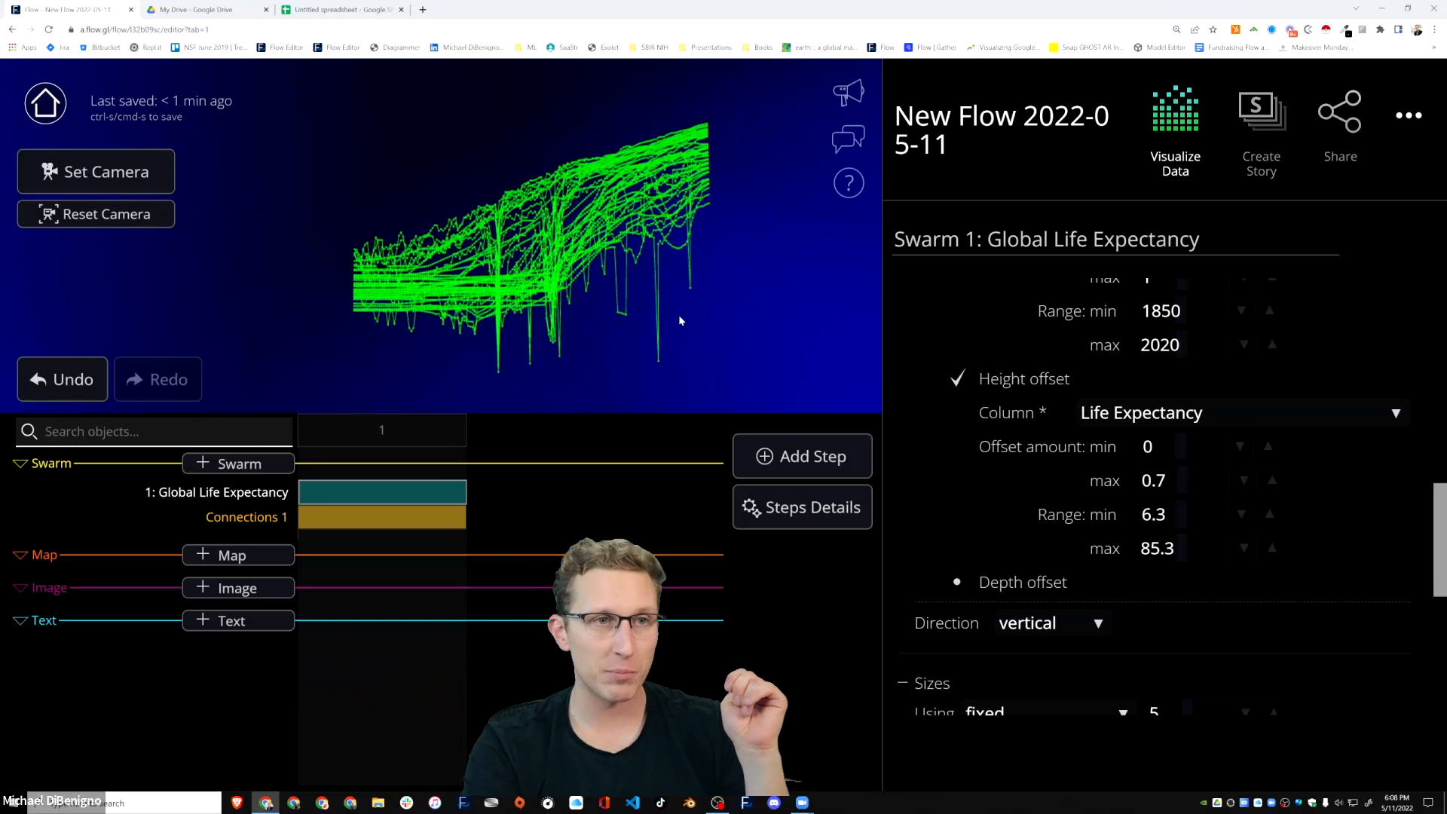
scroll(1126, 477, up, 3)
scroll(1079, 456, up, 2)
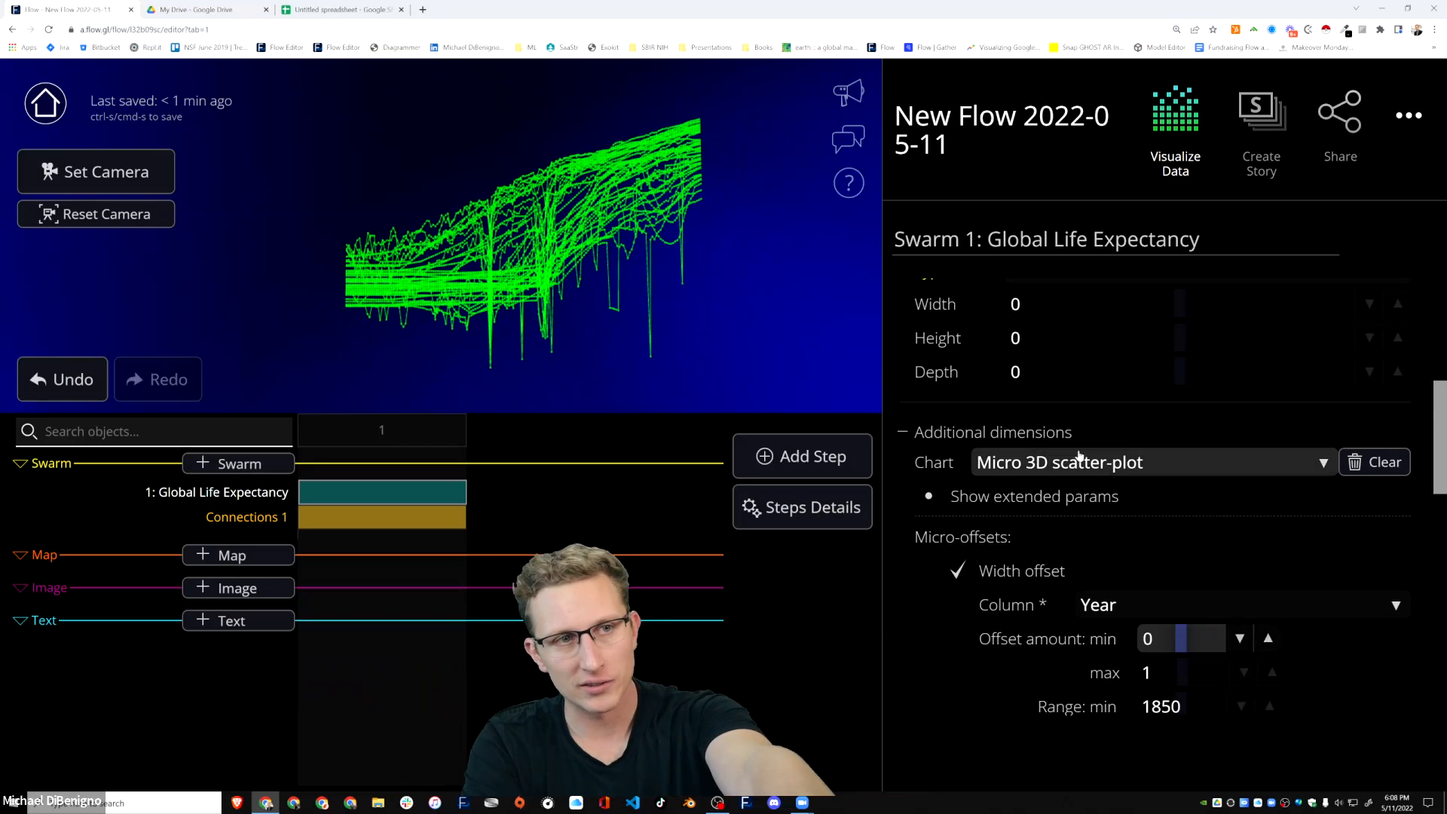
scroll(1059, 456, up, 3)
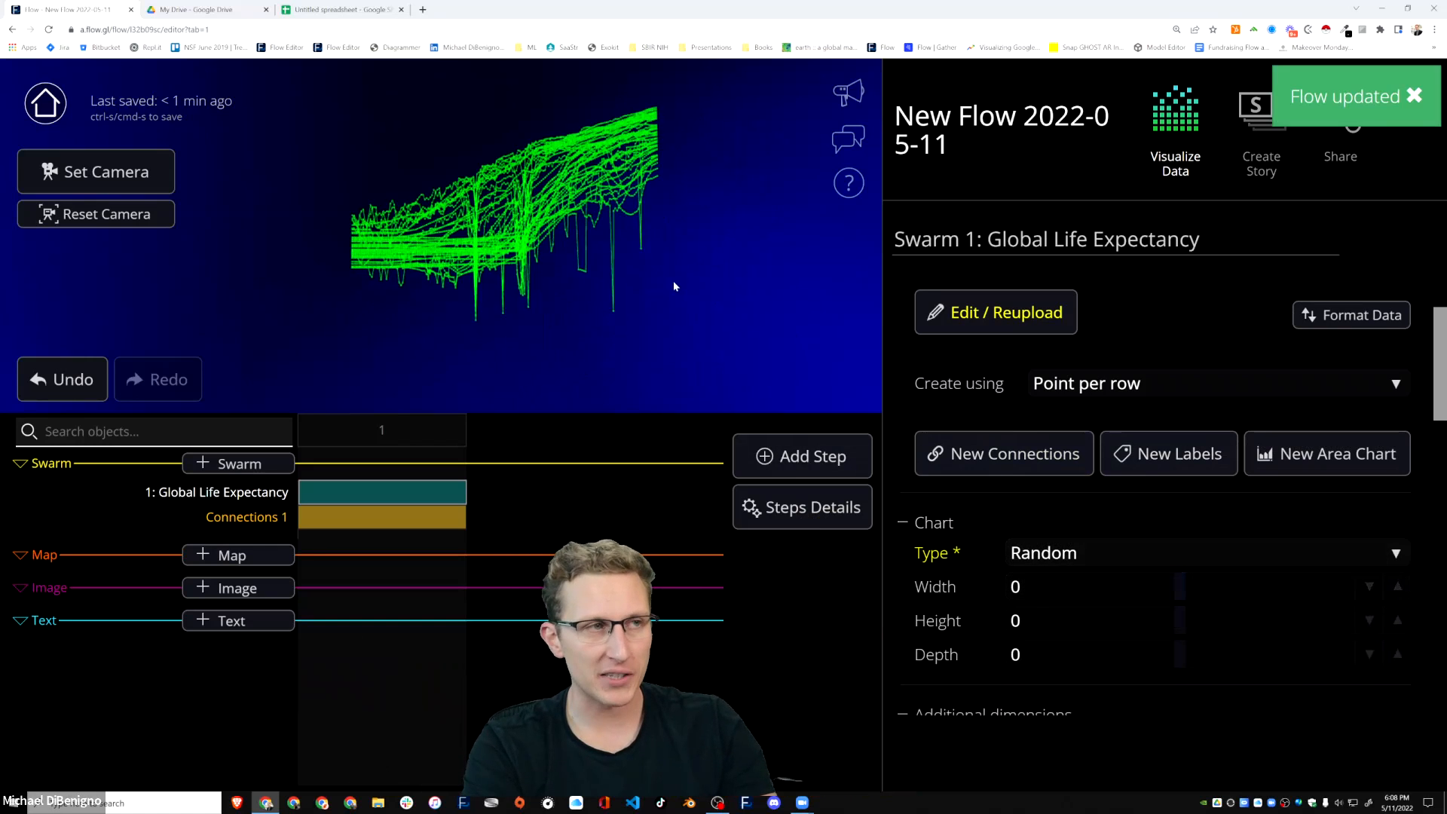
scroll(1067, 595, down, 5)
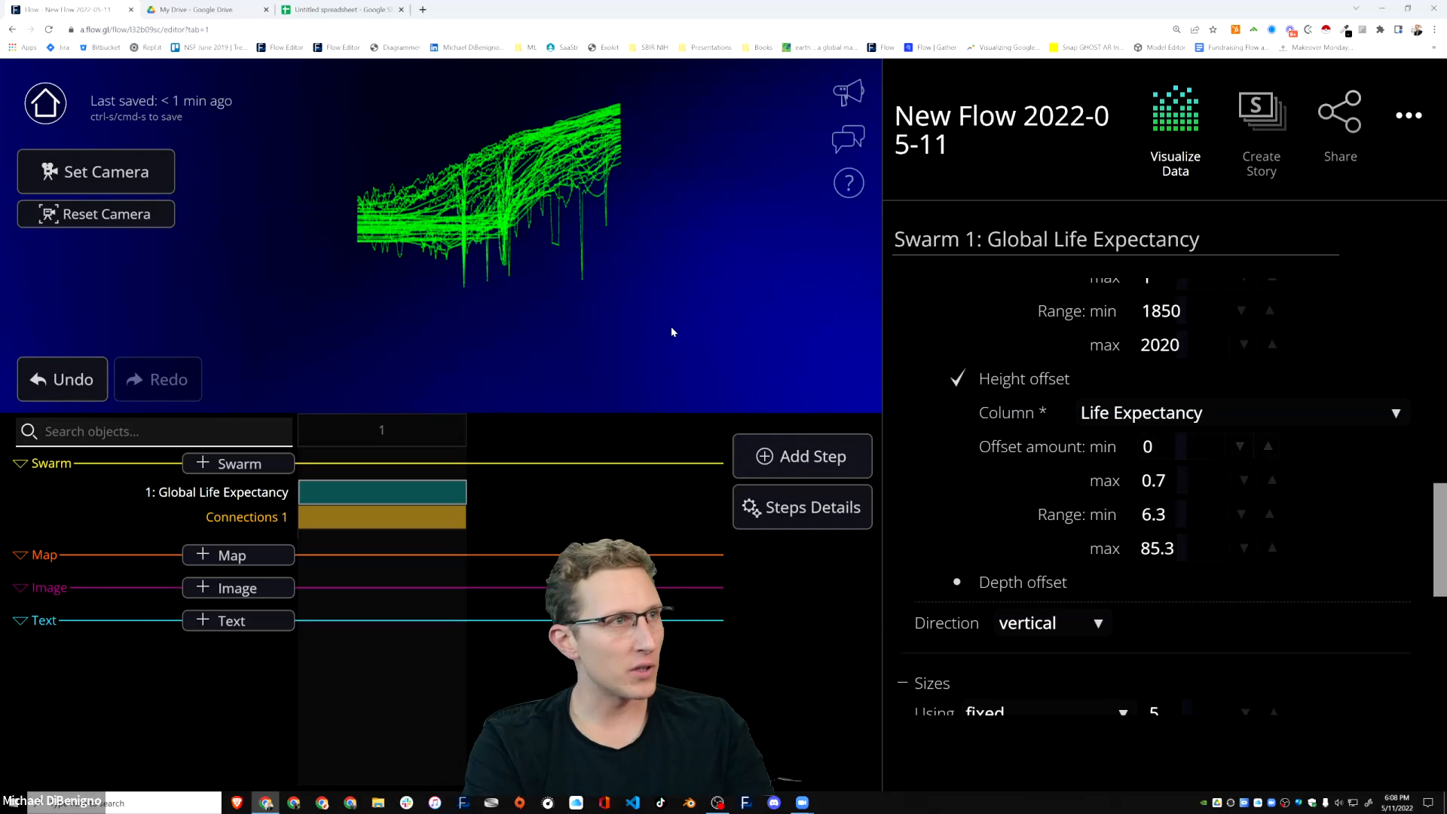
mouse_move(516, 316)
mouse_down()
mouse_move(601, 308)
mouse_move(535, 292)
mouse_move(495, 302)
mouse_up()
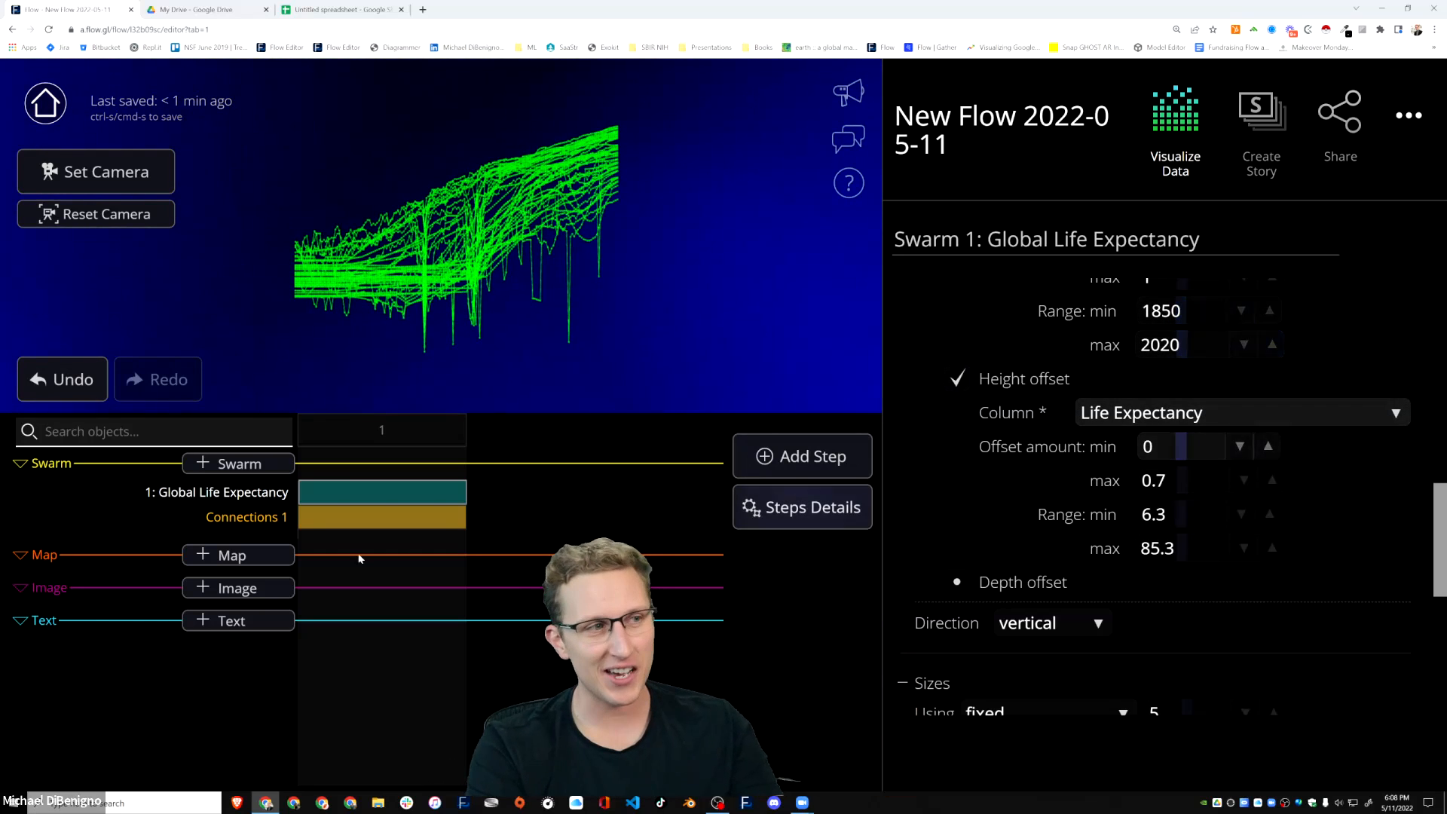
Add a map to the flow and set its projection to Equirectangular.
click(247, 563)
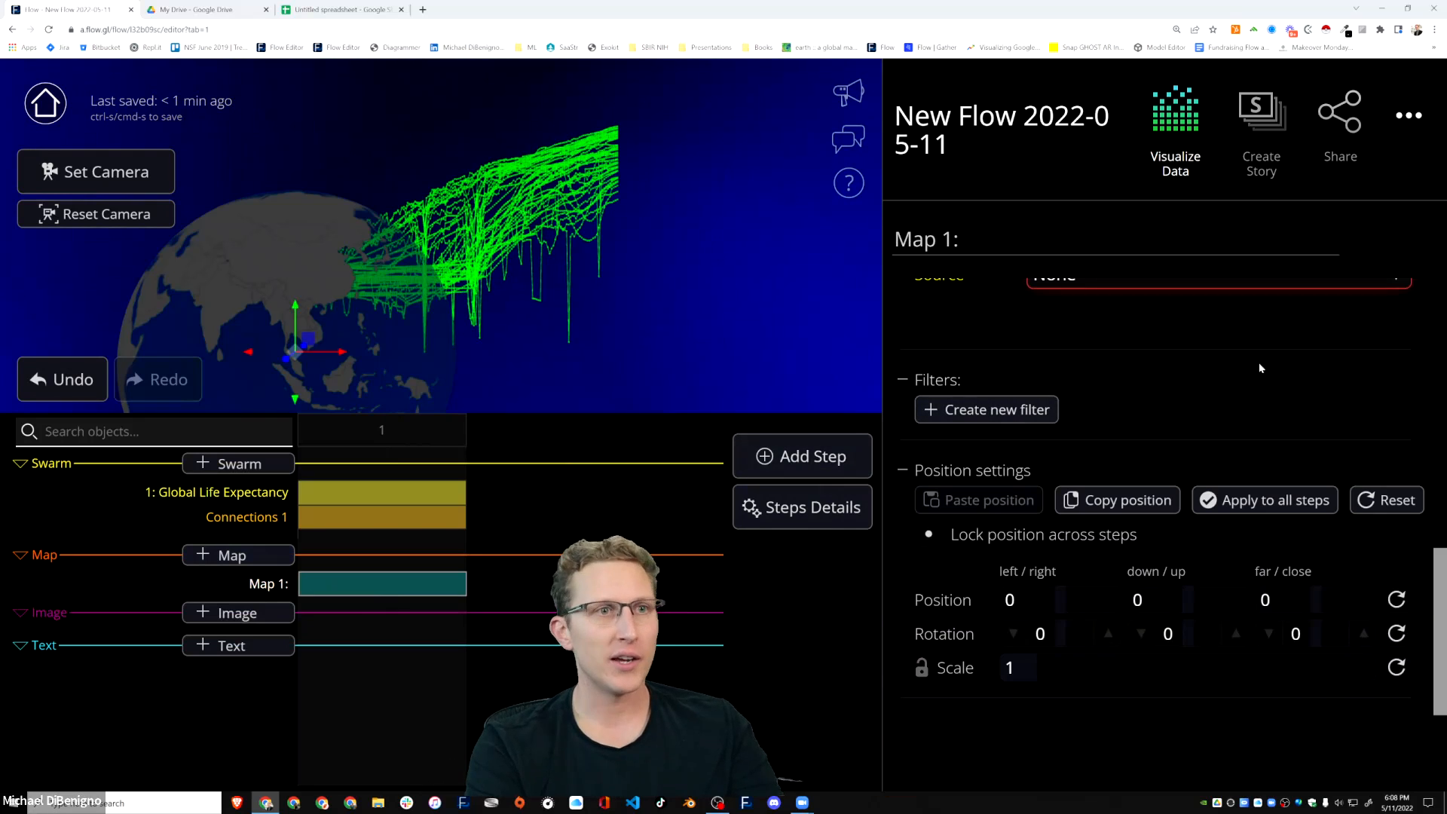
scroll(1158, 317, up, 3)
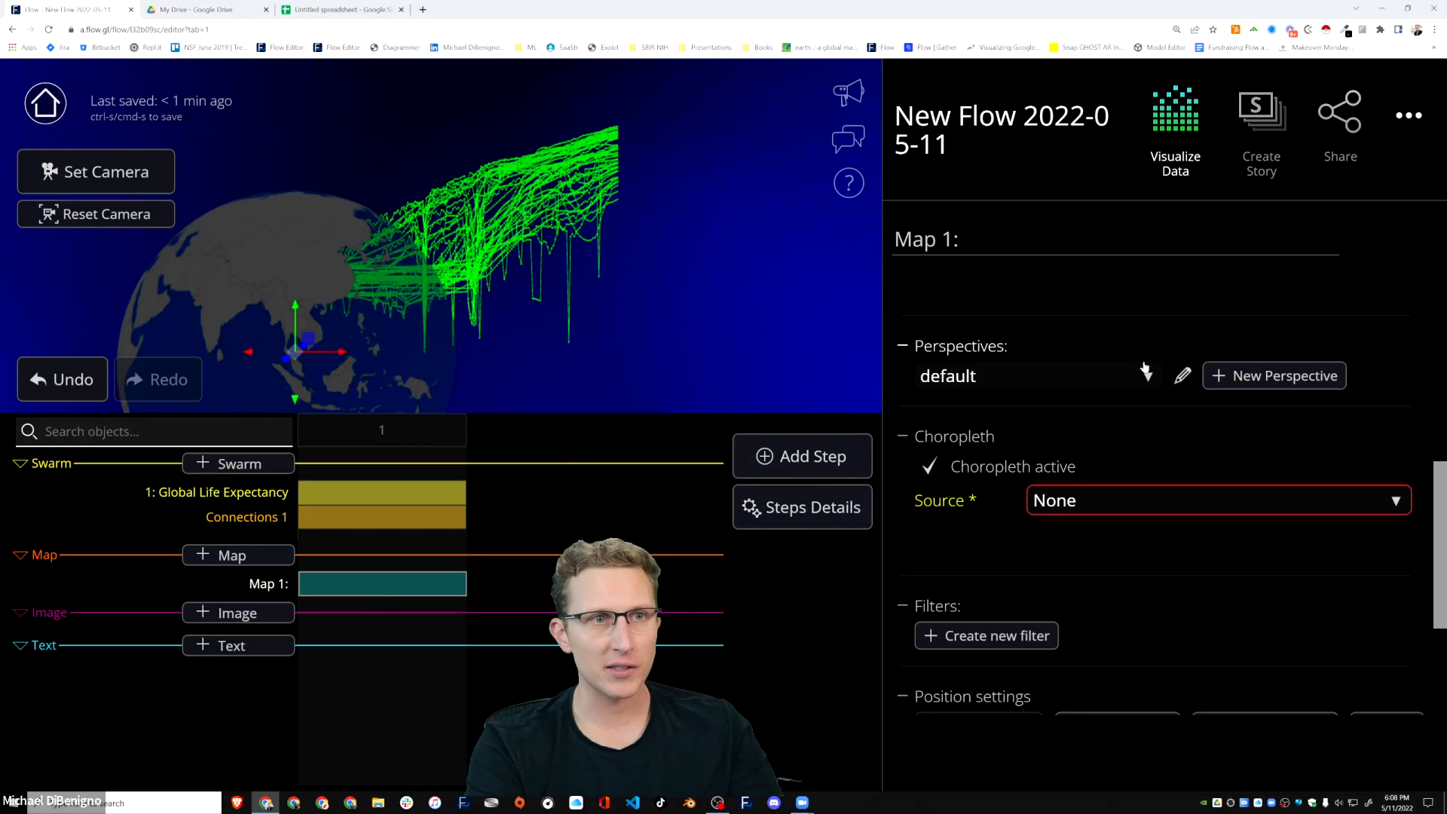
scroll(1175, 487, down, 3)
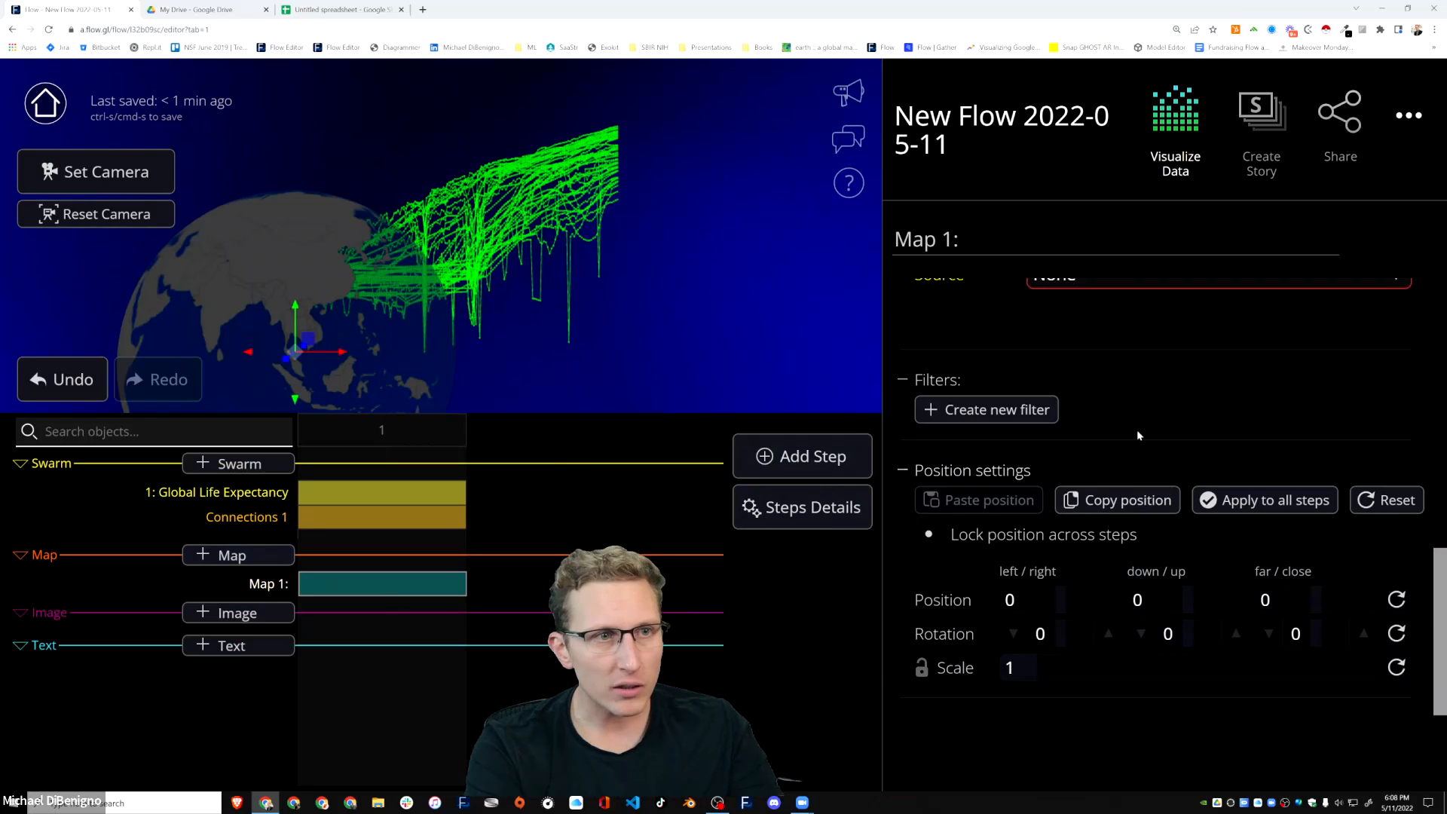
scroll(1138, 436, up, 3)
scroll(1204, 406, up, 3)
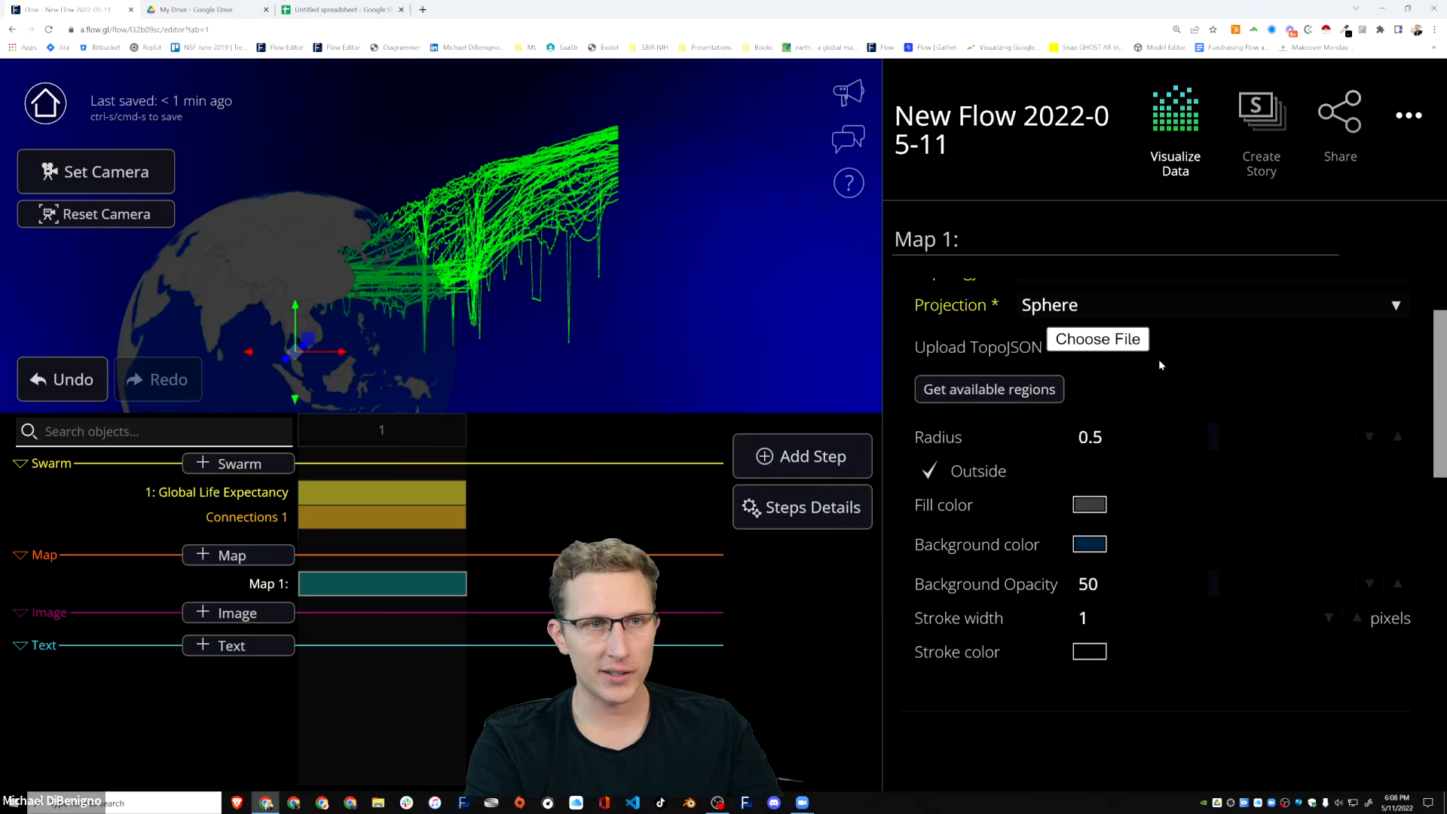
click(1202, 315)
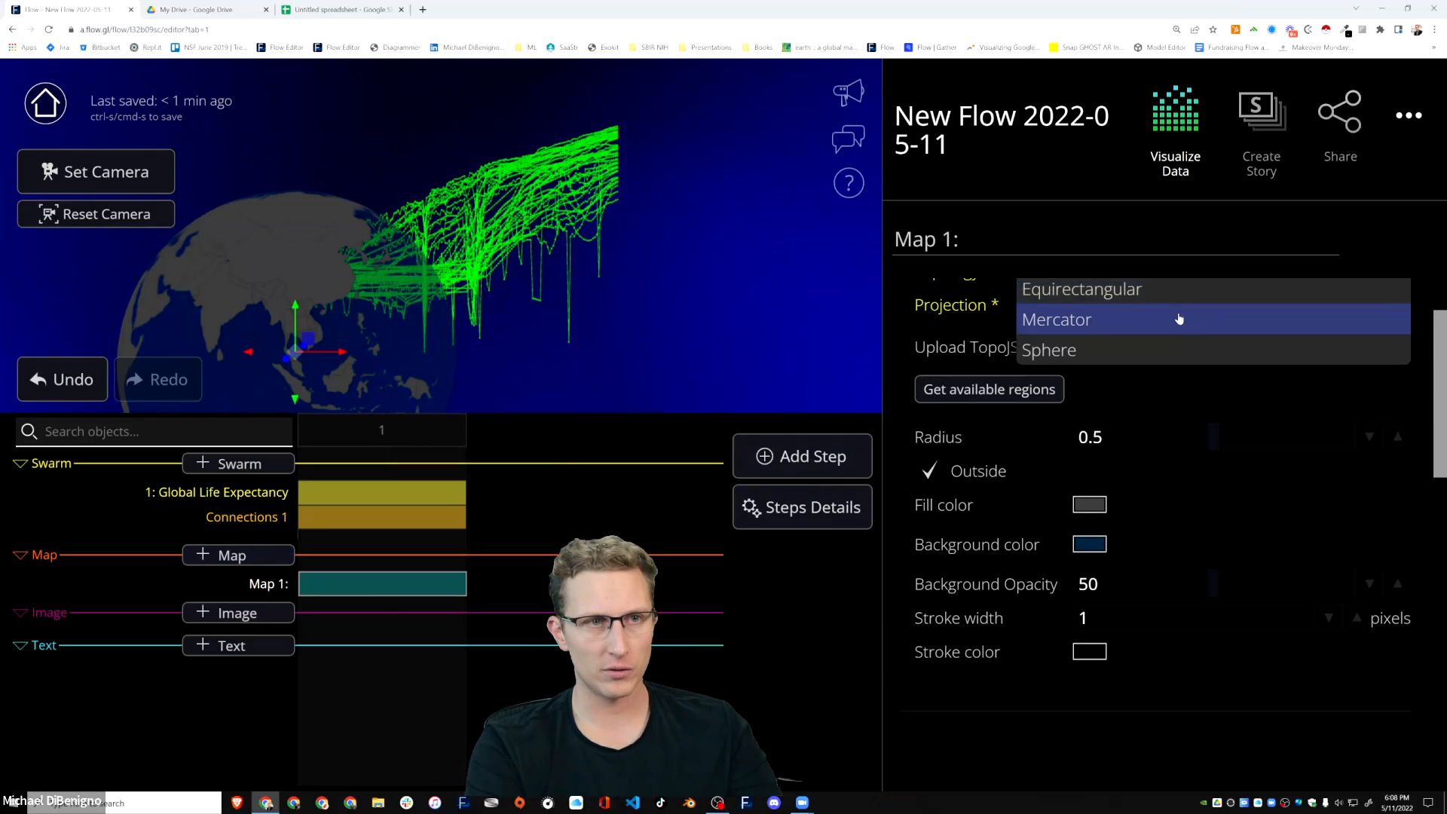
click(1162, 301)
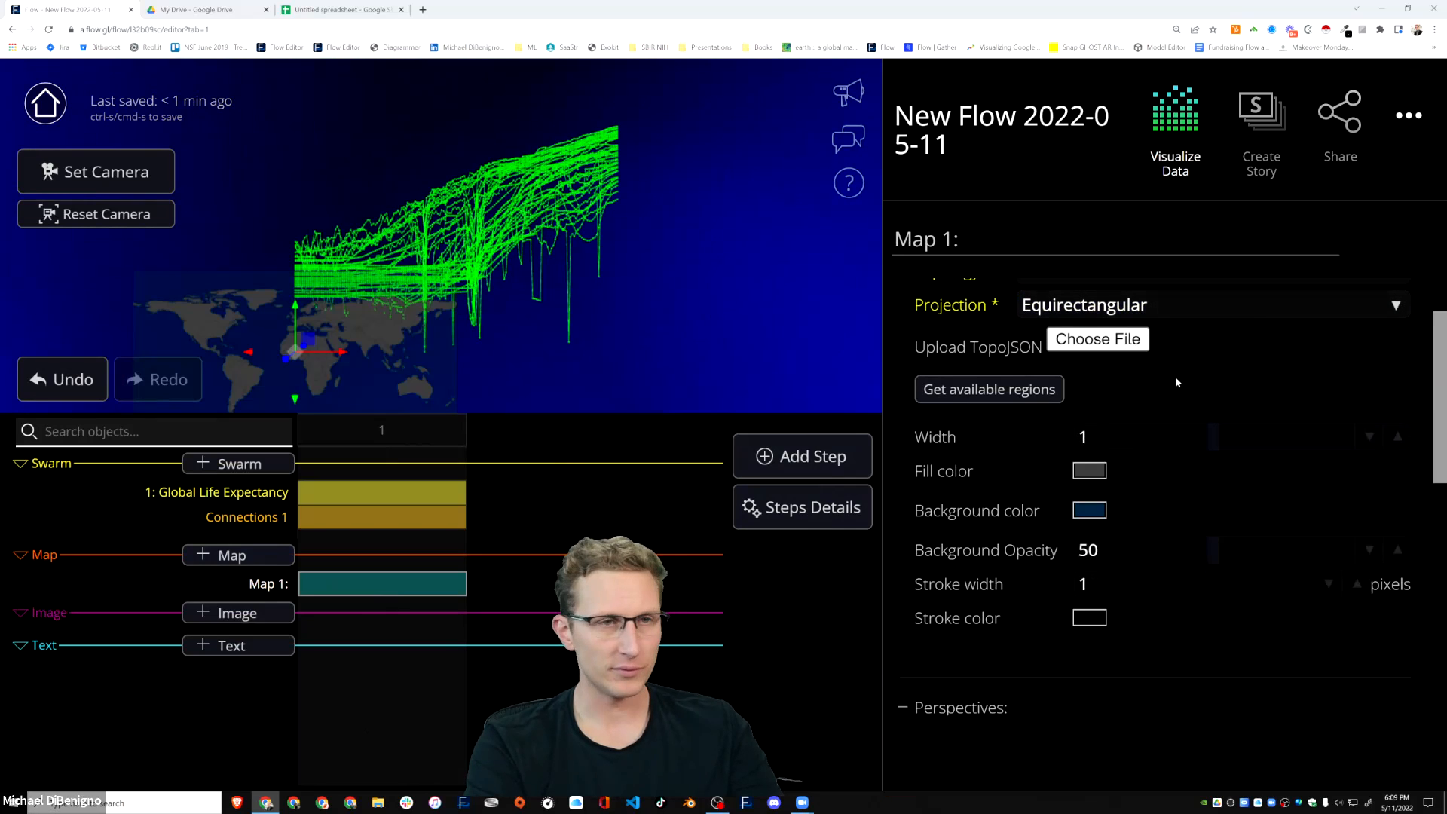
Set the world map's width to 5.
click(1205, 437)
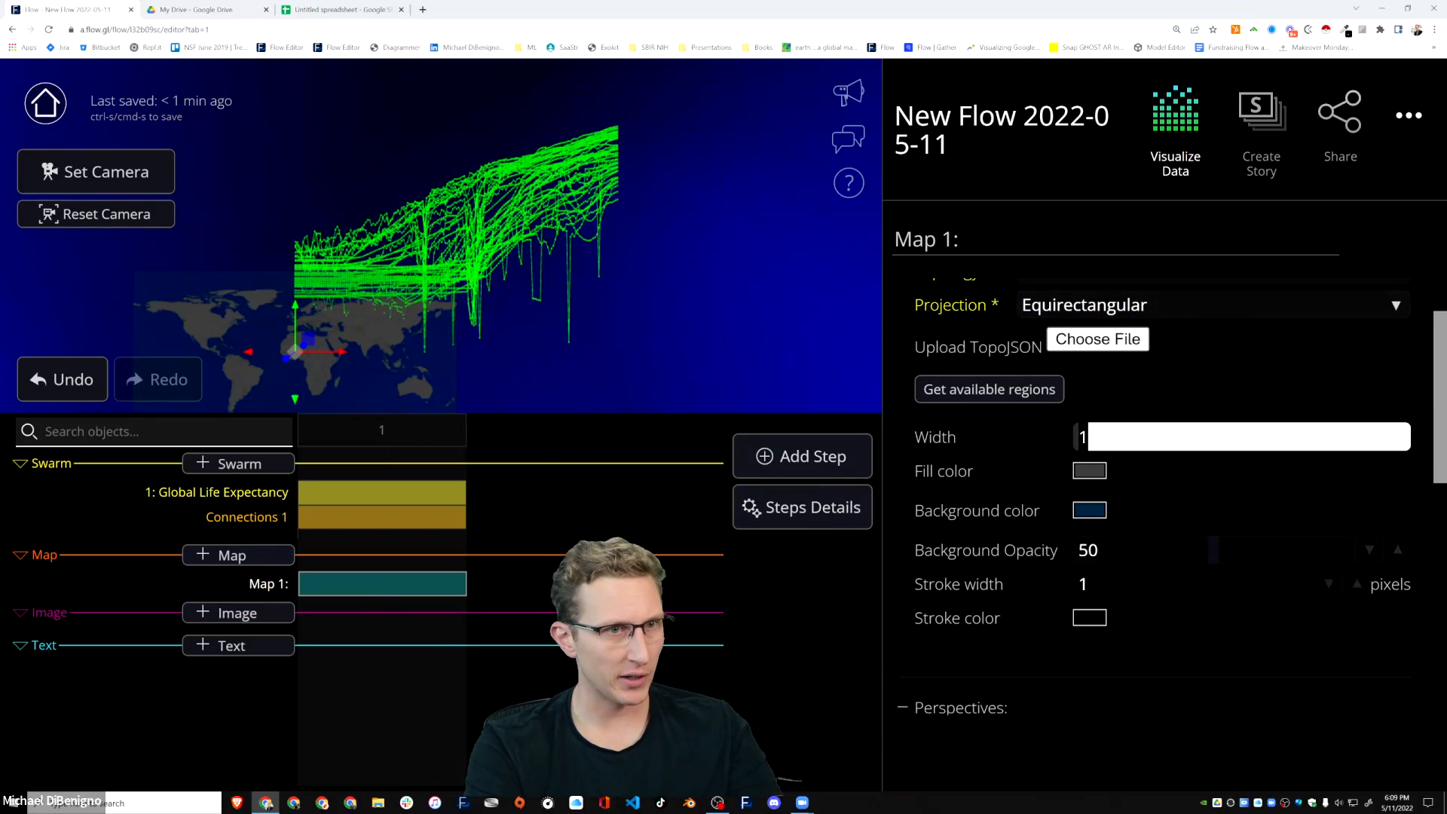
text(5)
key(Return)
Set the map's left/right rotation to -90 so it lies flat beneath the line chart.
scroll(1274, 491, down, 6)
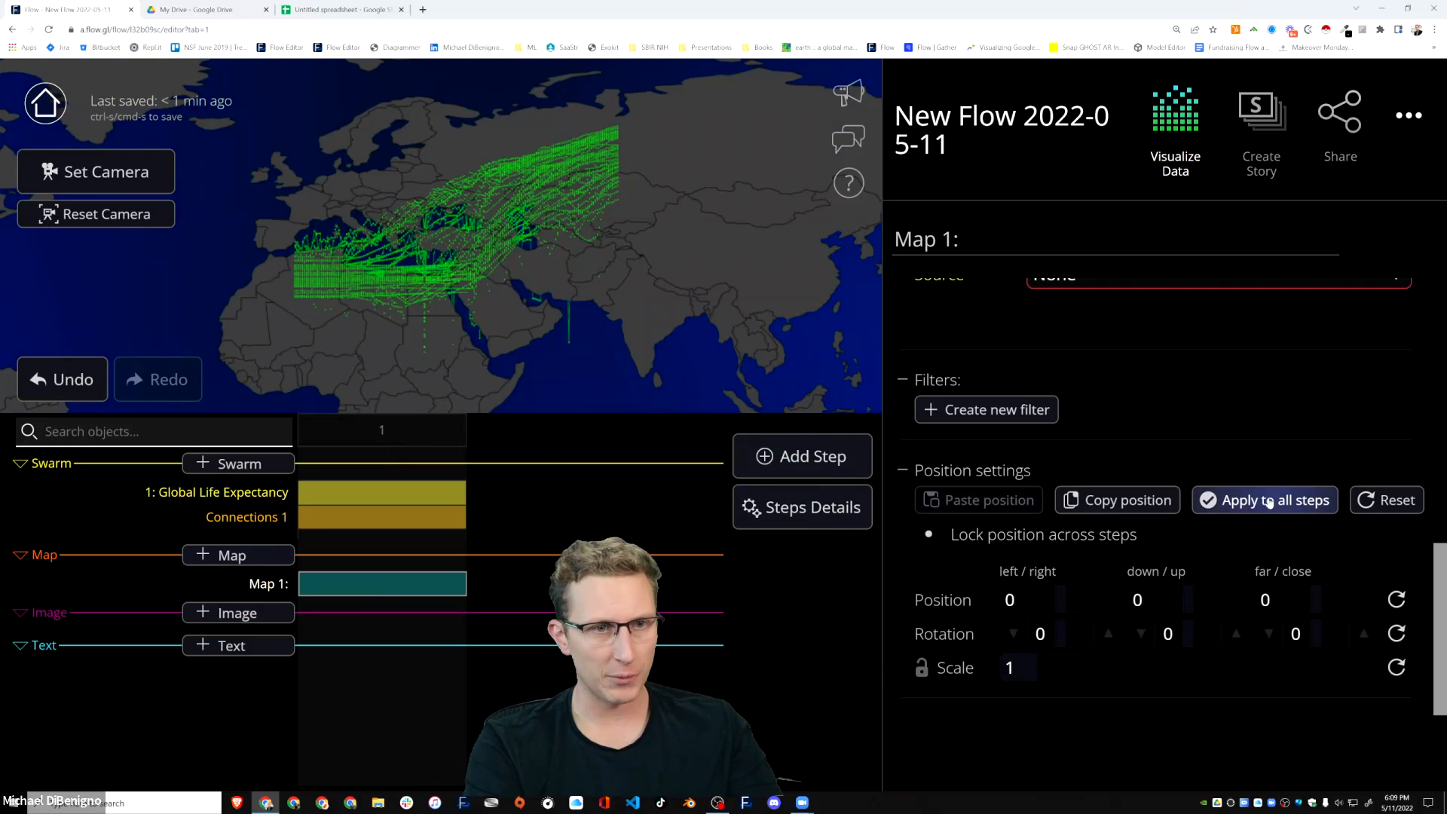
click(1040, 635)
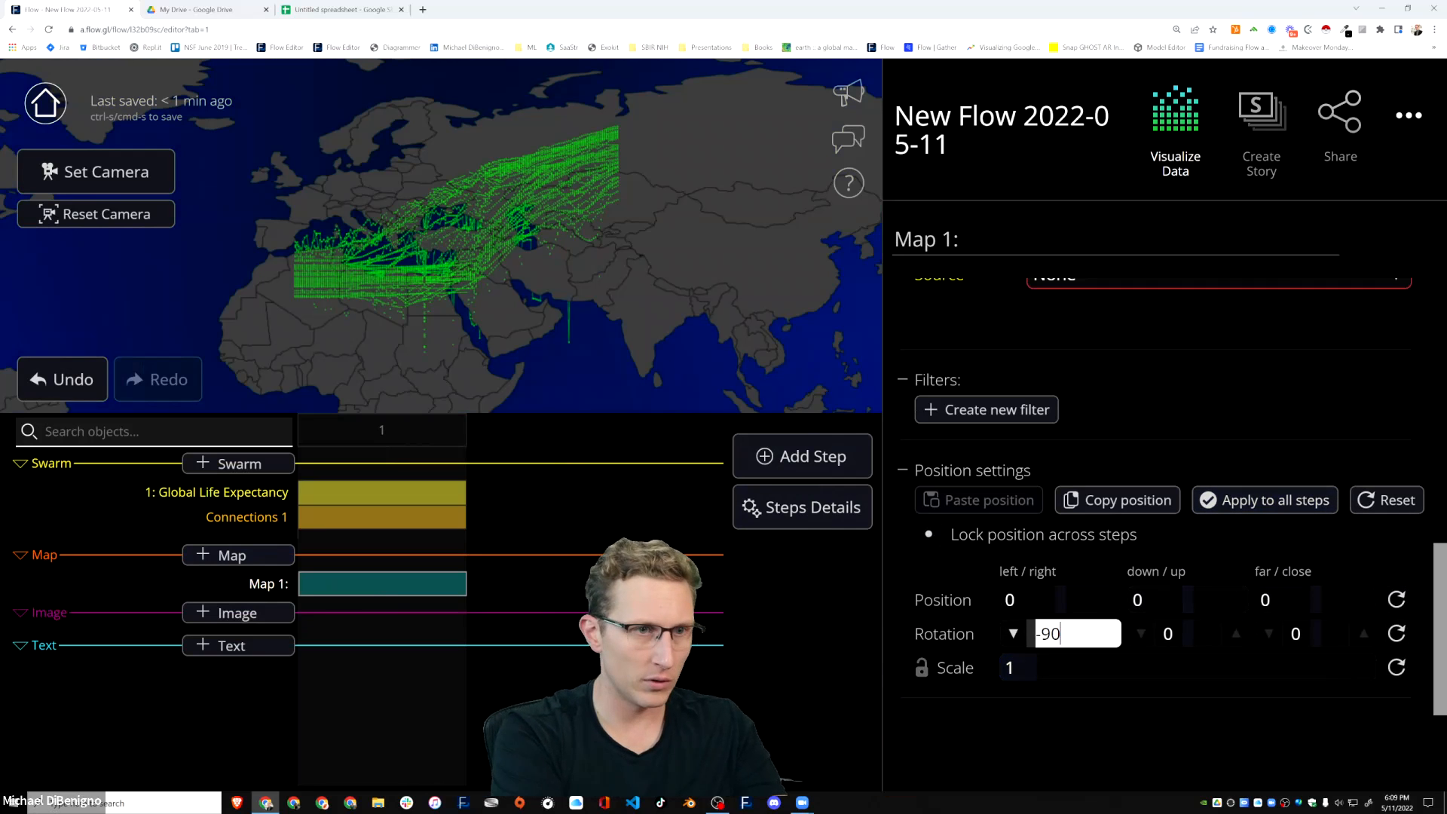
text(-90)
key(Return)
drag(685, 276, 497, 313)
scroll(571, 308, down, 3)
drag(659, 315, 844, 305)
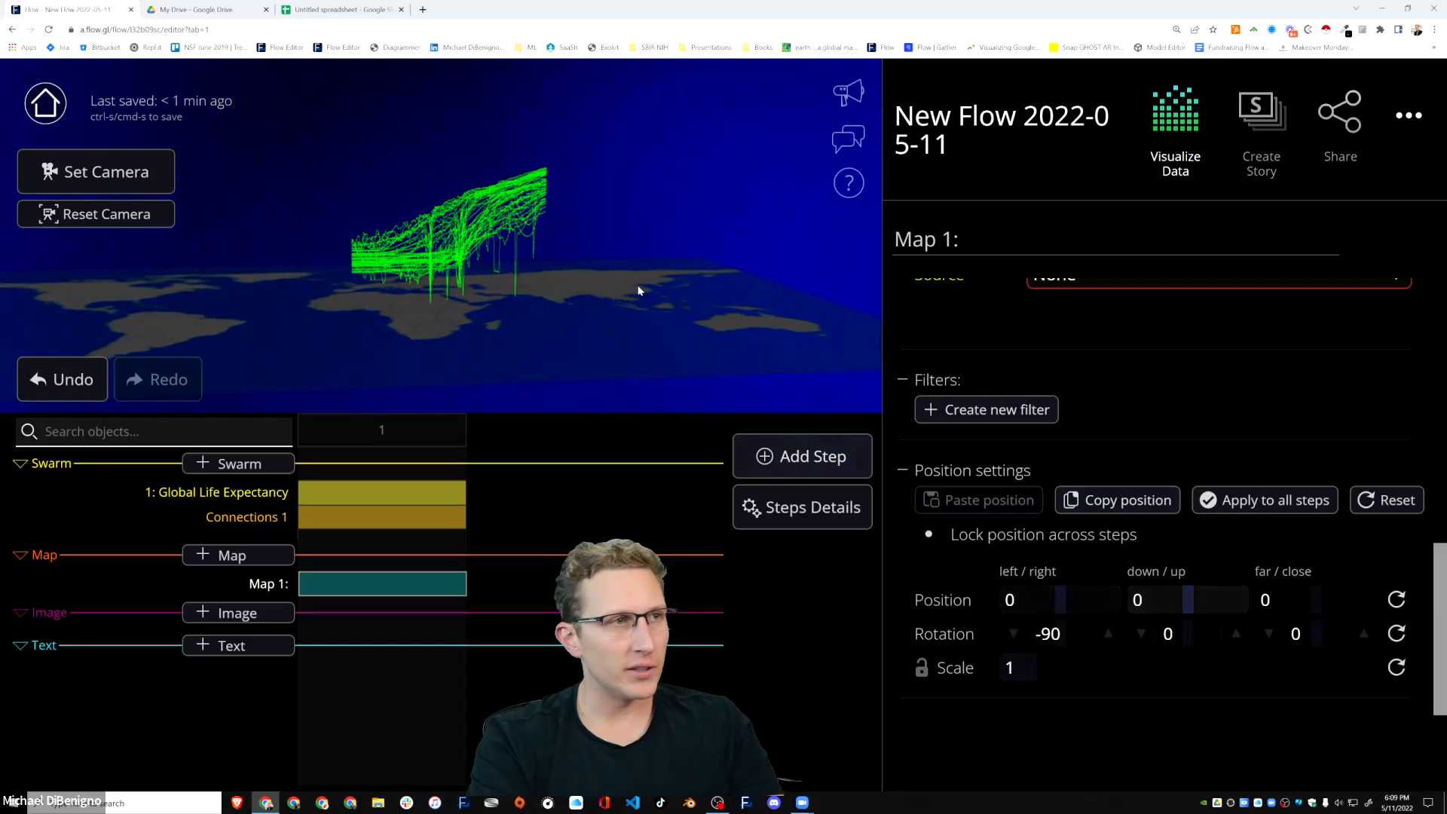
drag(636, 290, 562, 298)
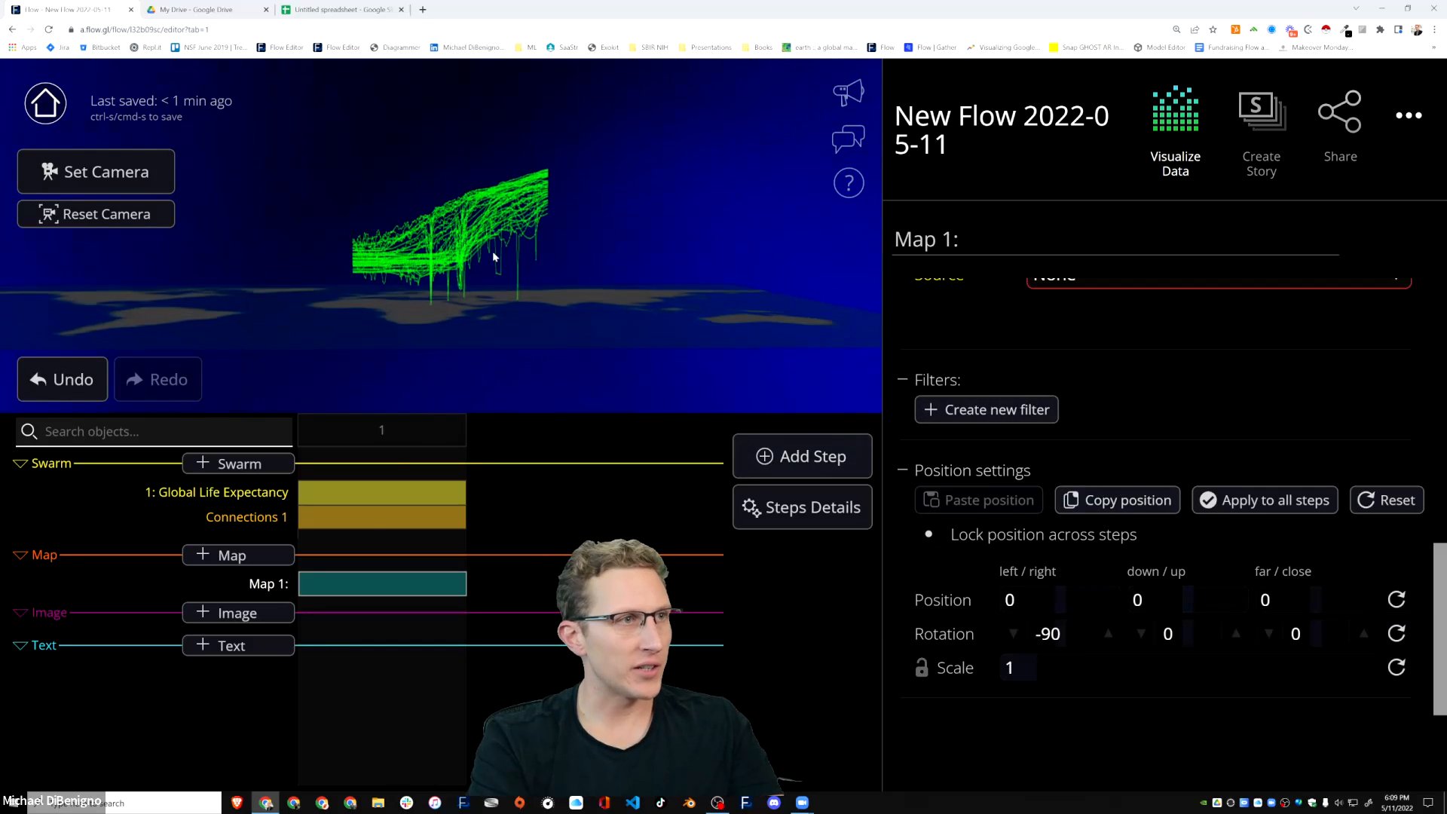
Change the Global Life Expectancy swarm's chart type to Map to regions, using Map 1.
click(352, 499)
scroll(578, 300, up, 2)
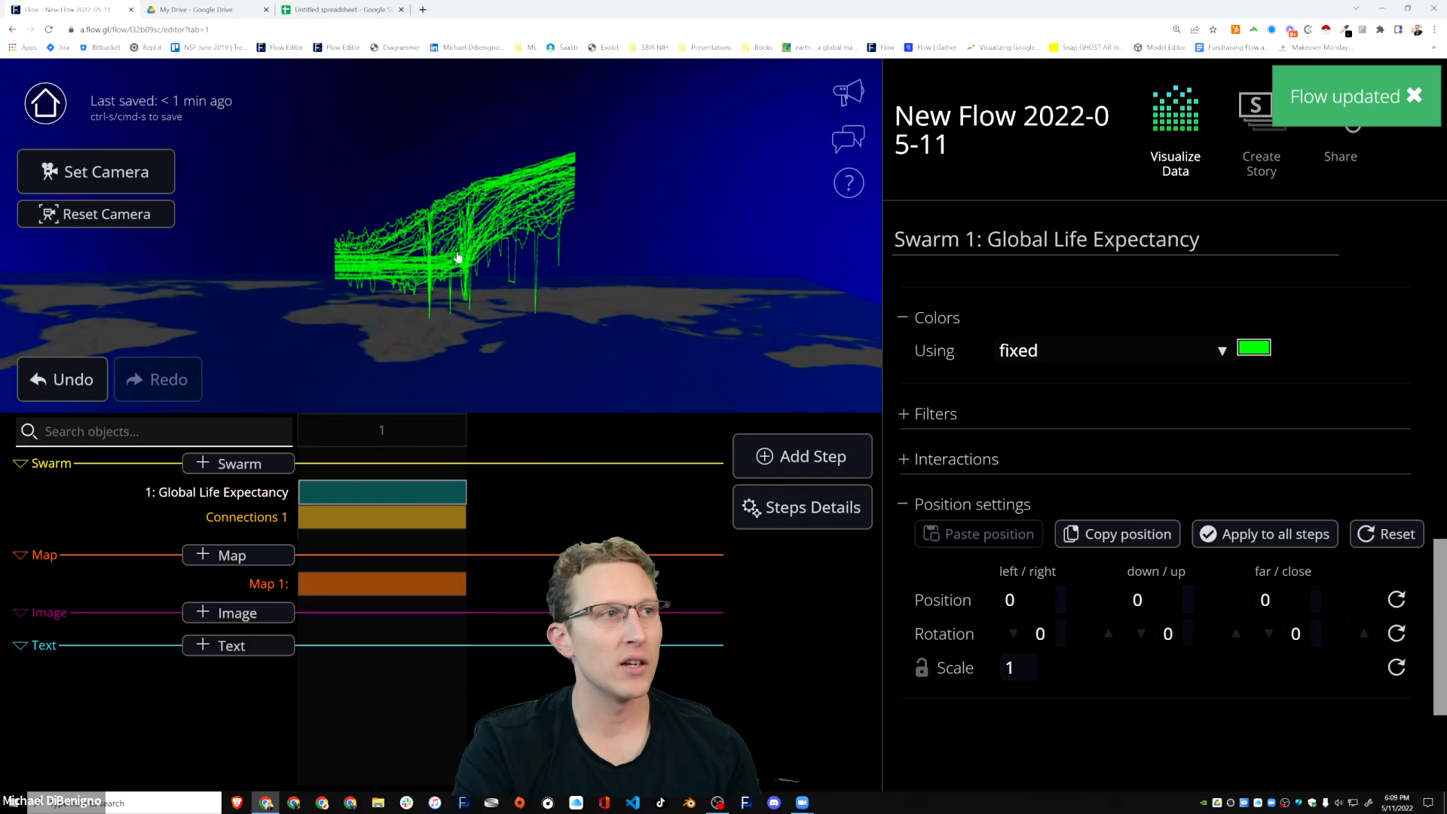
scroll(1122, 456, up, 6)
scroll(1072, 549, down, 3)
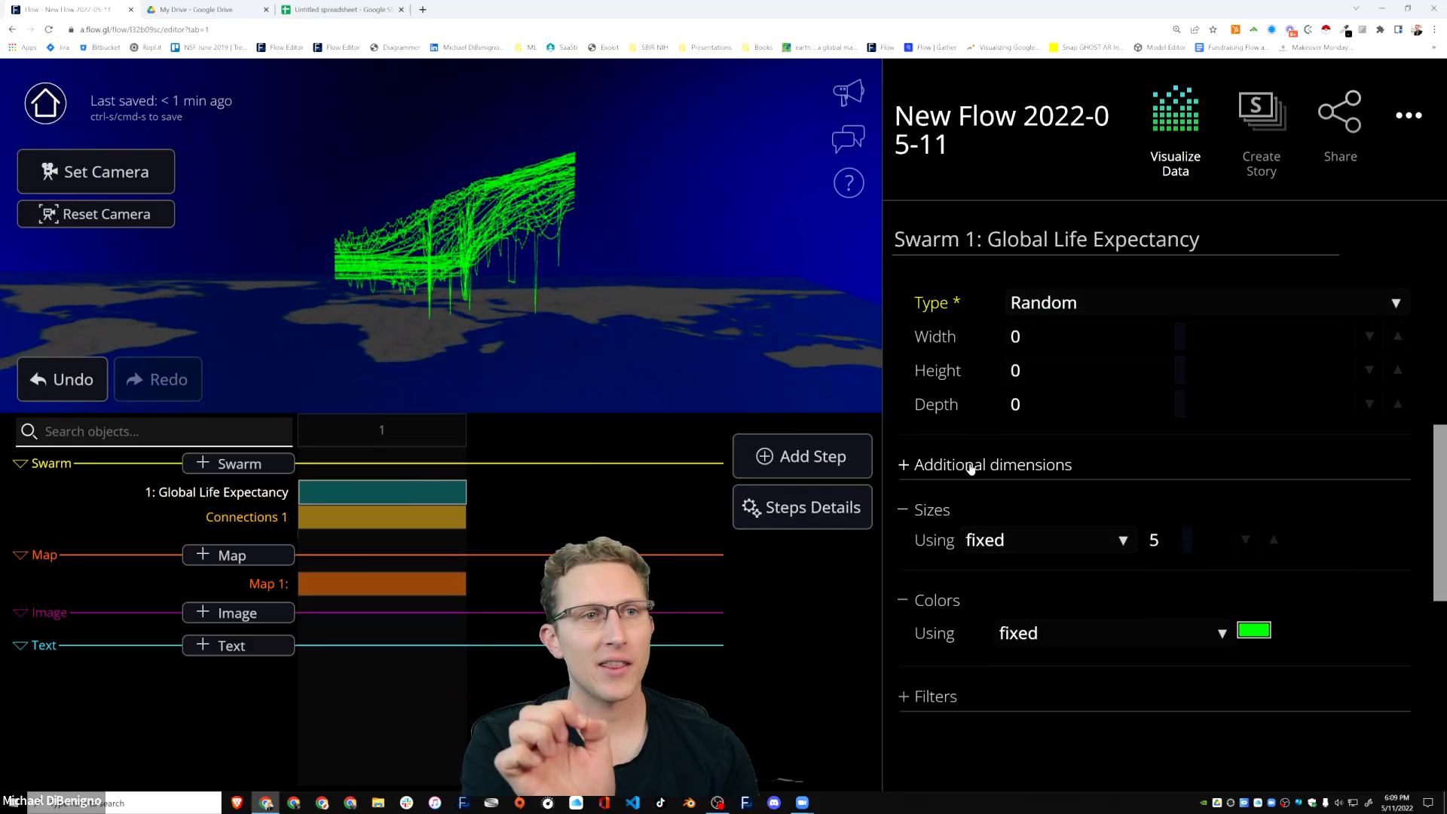
click(1113, 304)
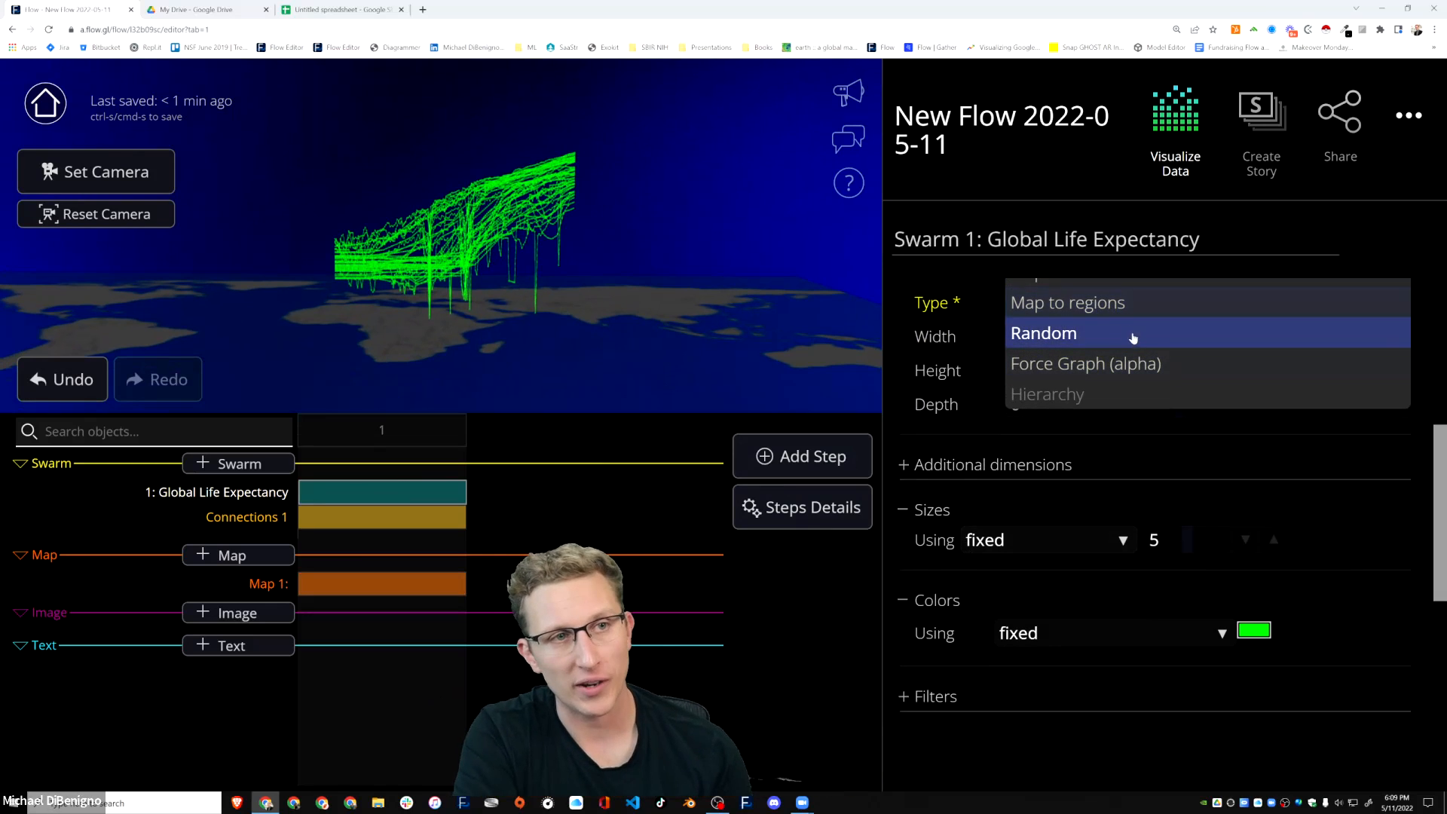
click(1094, 305)
click(1066, 354)
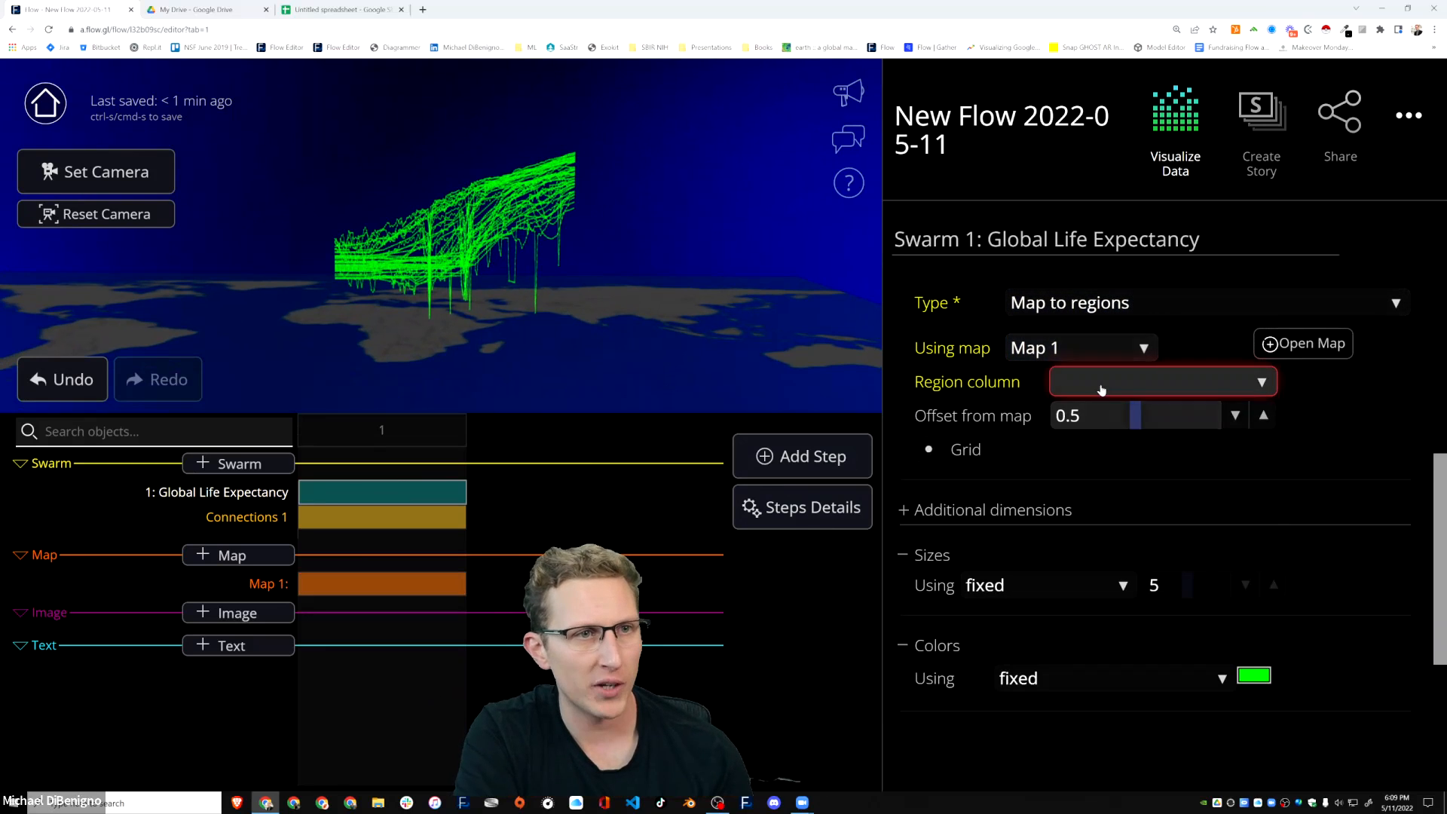
Set the swarm's region column to Country and inspect the line charts across the map.
click(1108, 381)
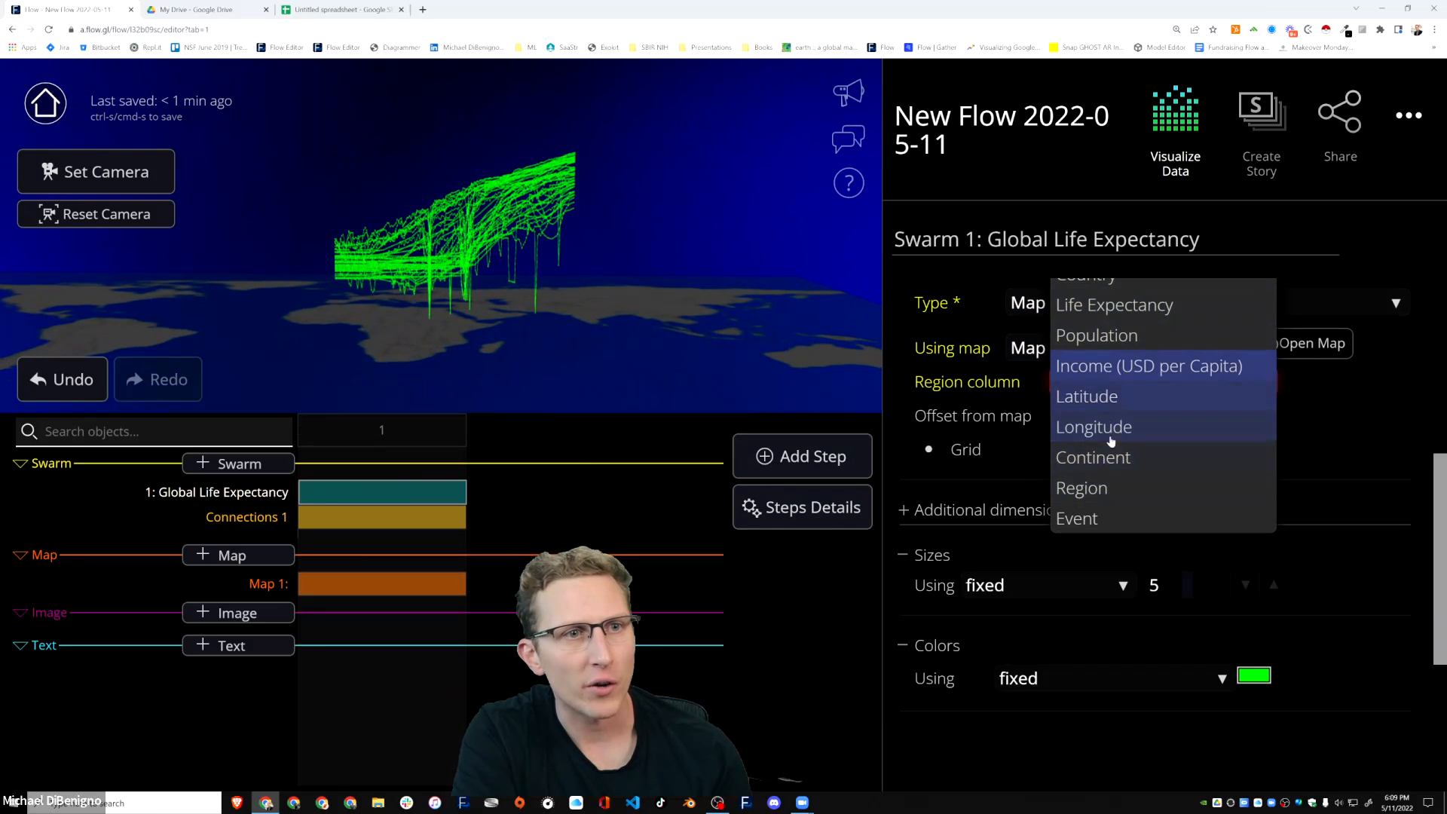
click(1100, 488)
click(1134, 393)
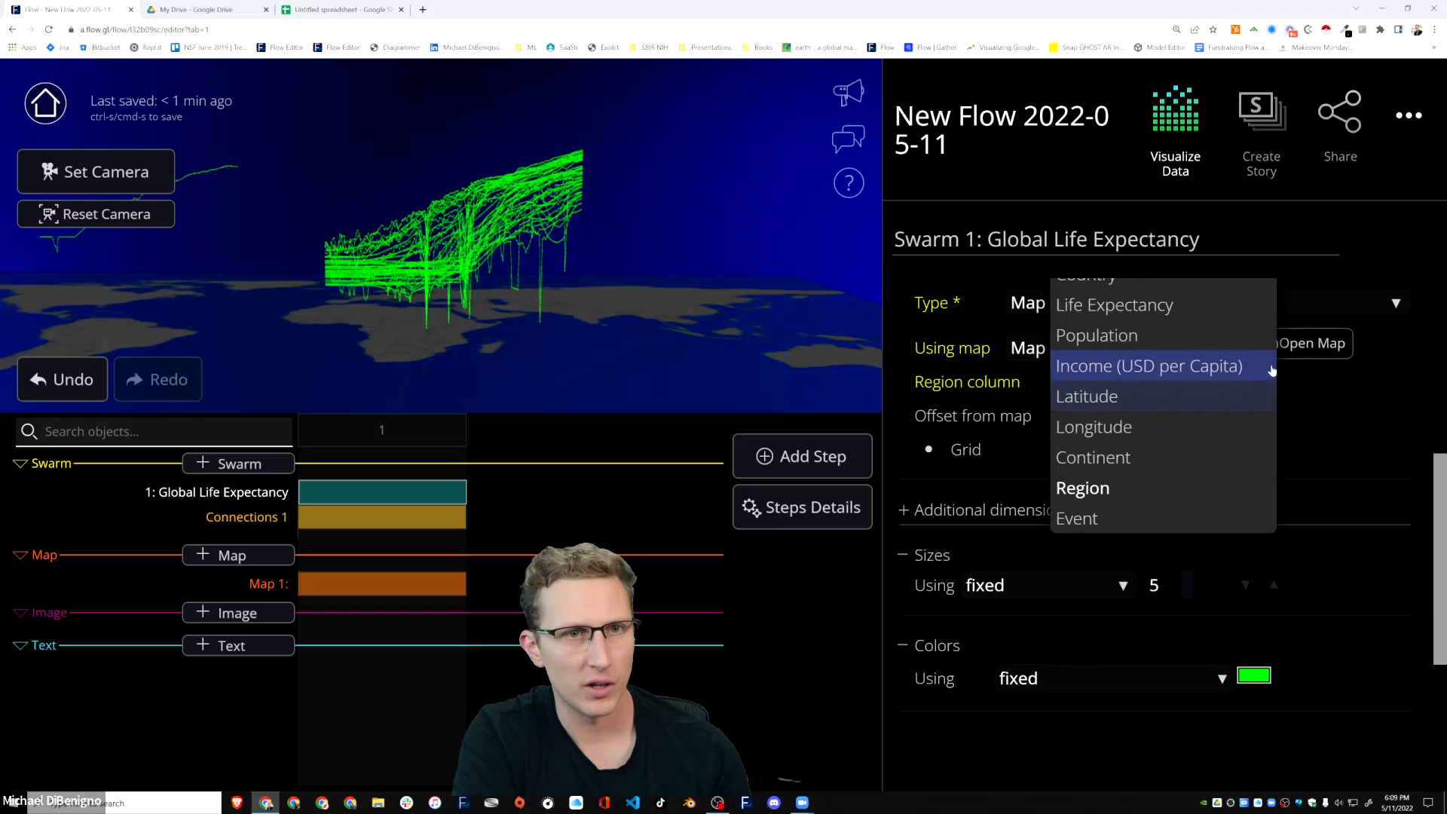
scroll(1106, 291, up, 1)
click(1104, 311)
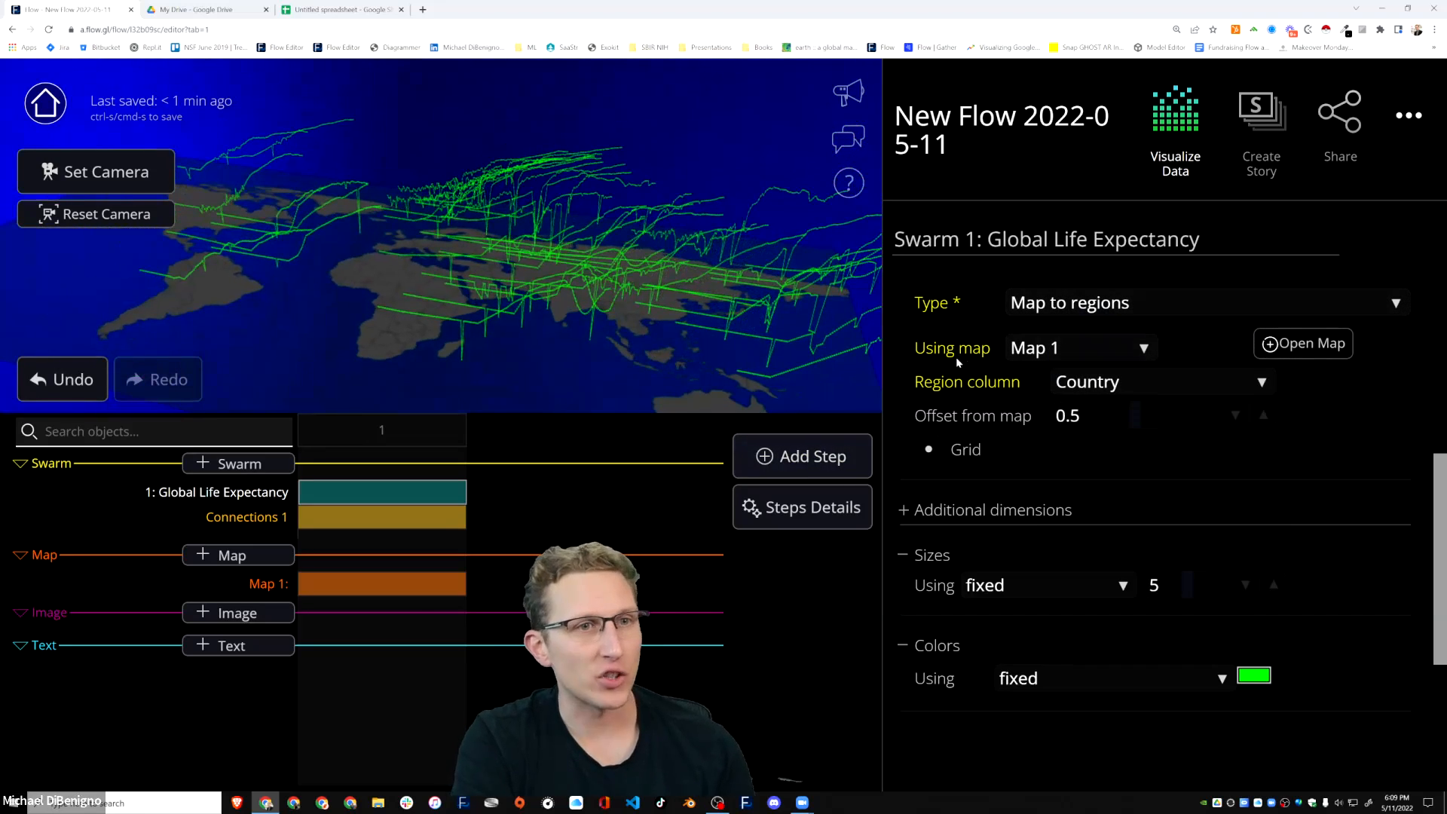
drag(289, 264, 478, 246)
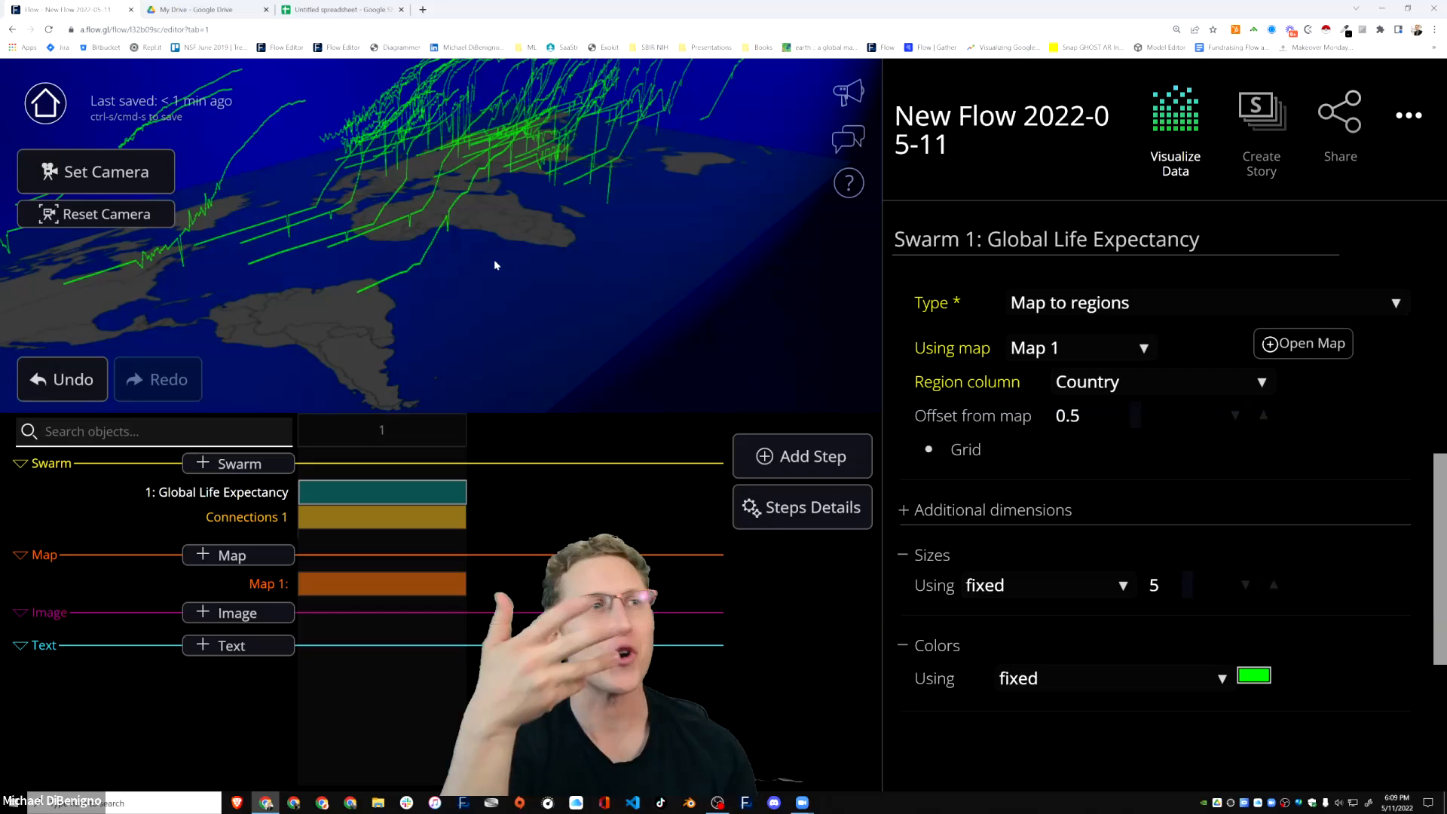
drag(512, 267, 467, 238)
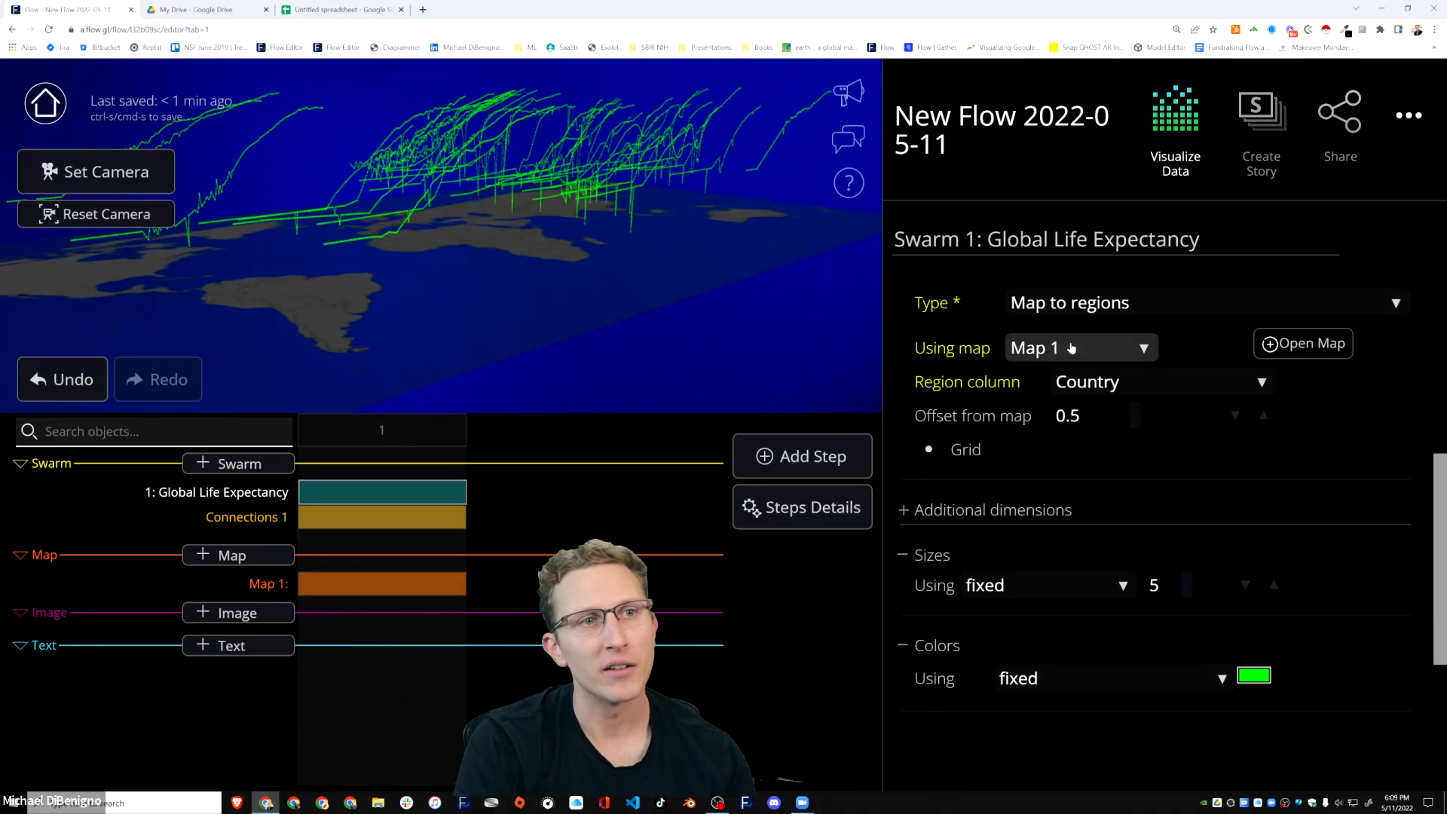
drag(612, 294, 646, 309)
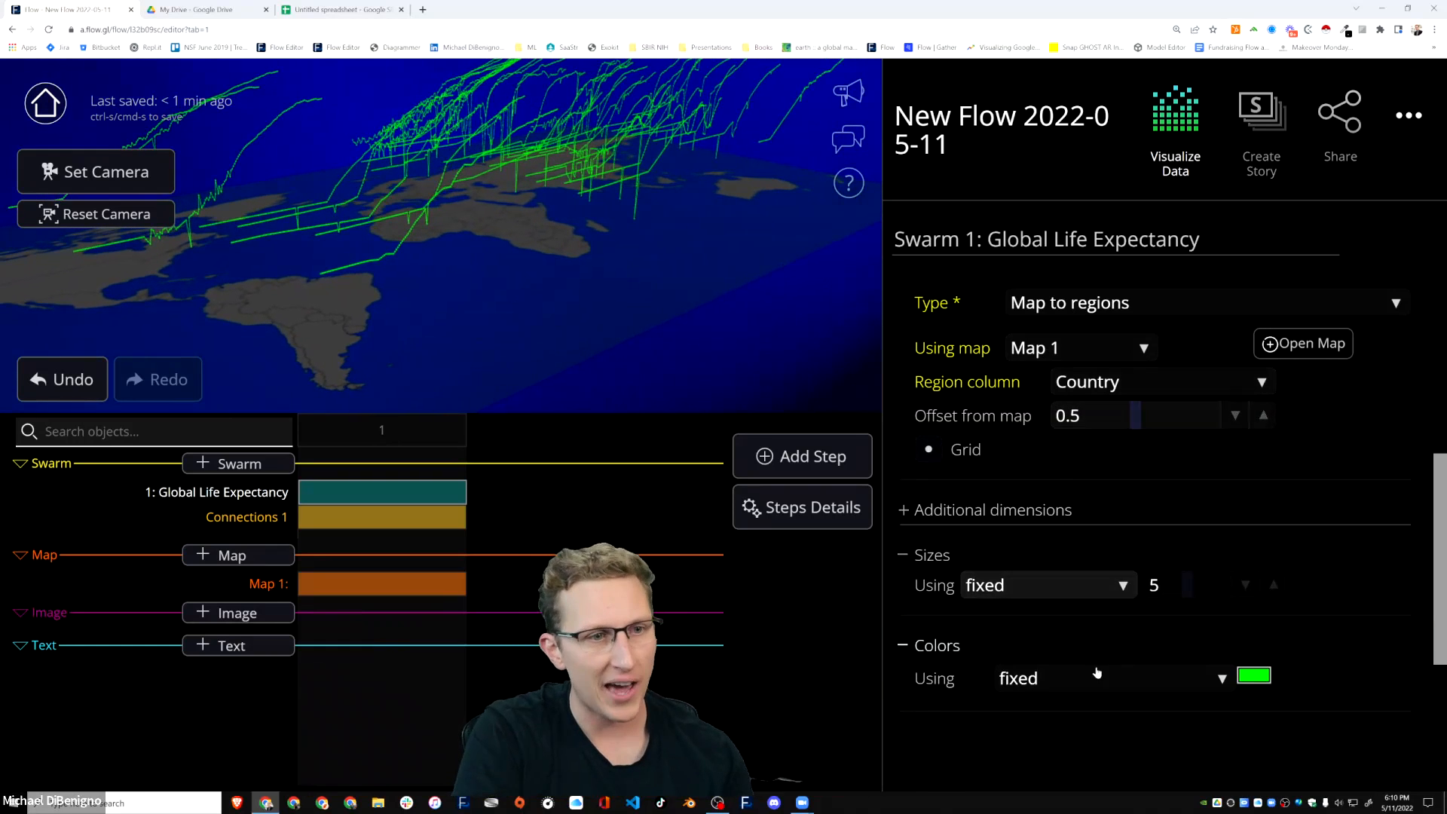
Reset the rotation of Map 1 to 0 on all axes.
scroll(1130, 614, down, 1)
click(344, 590)
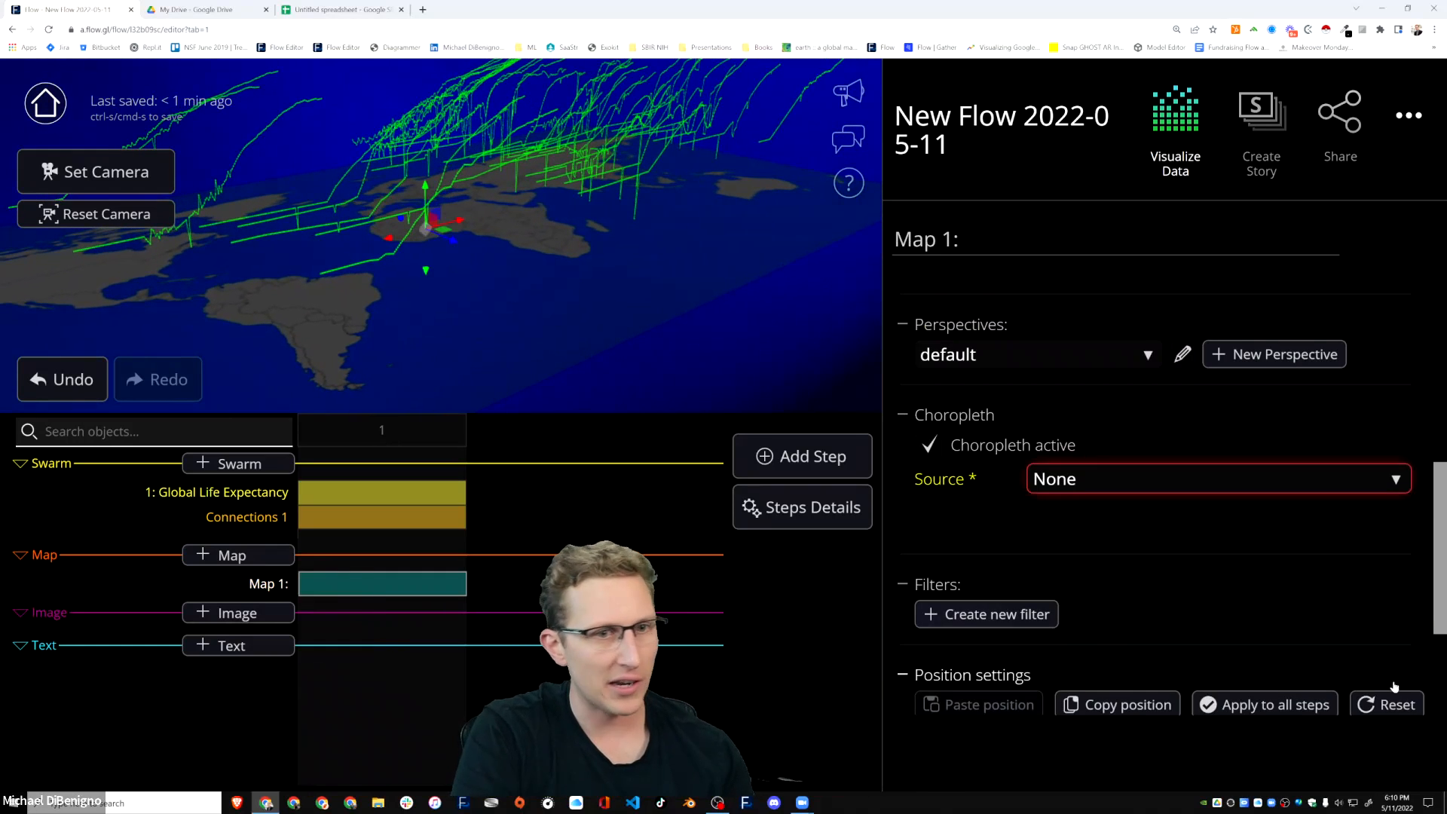
scroll(1277, 643, down, 3)
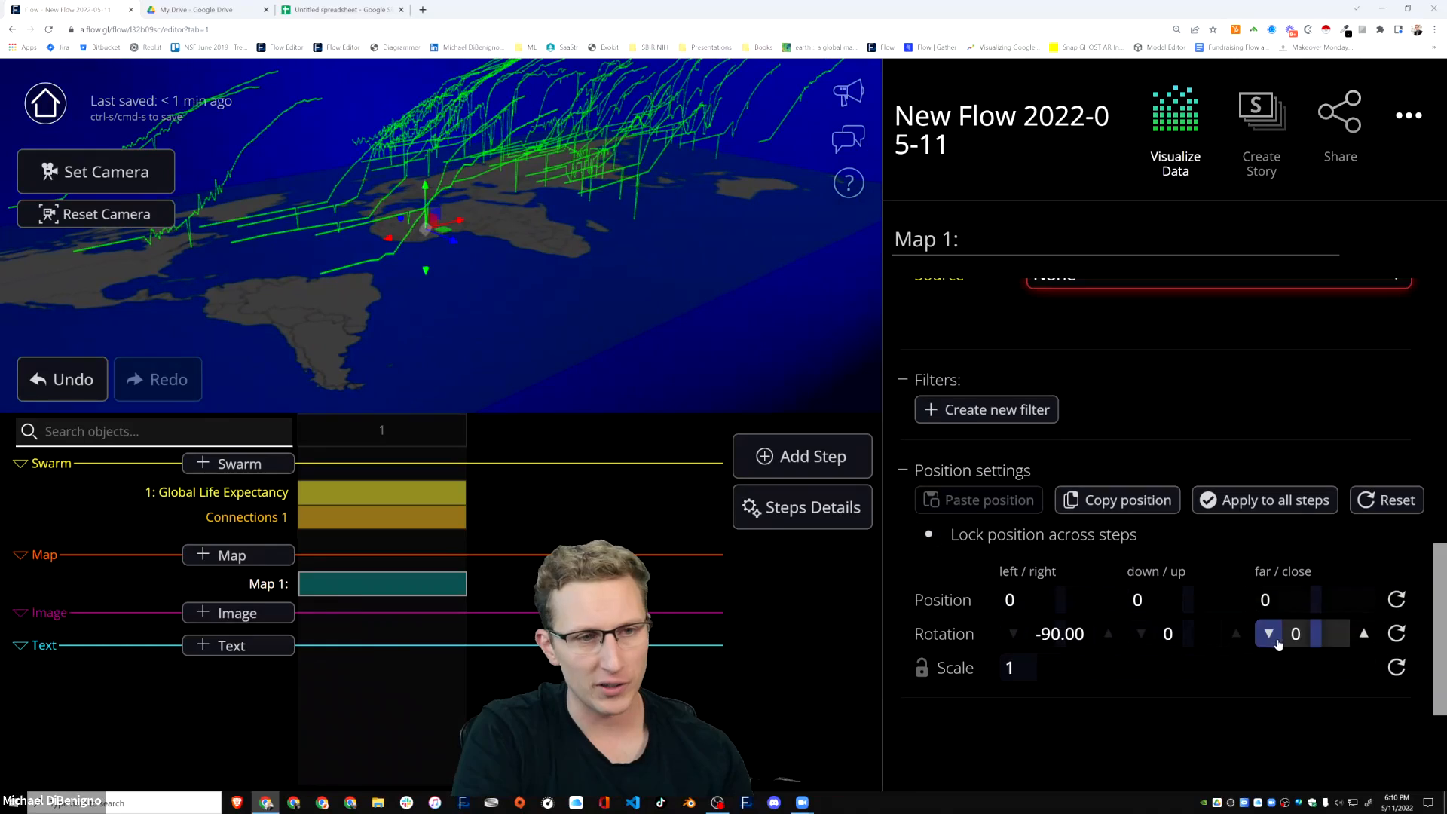
click(1396, 635)
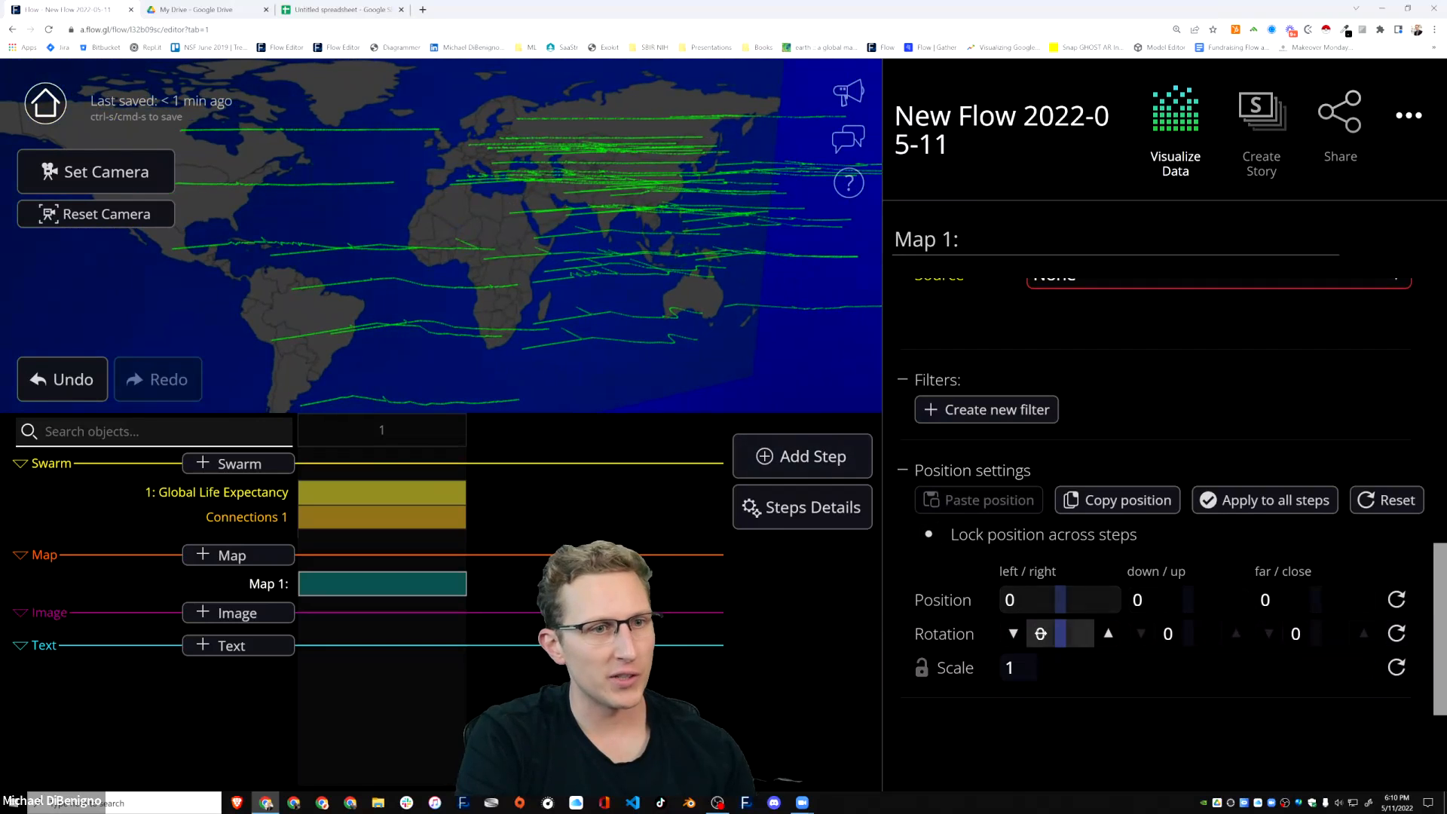
drag(1058, 633, 1020, 633)
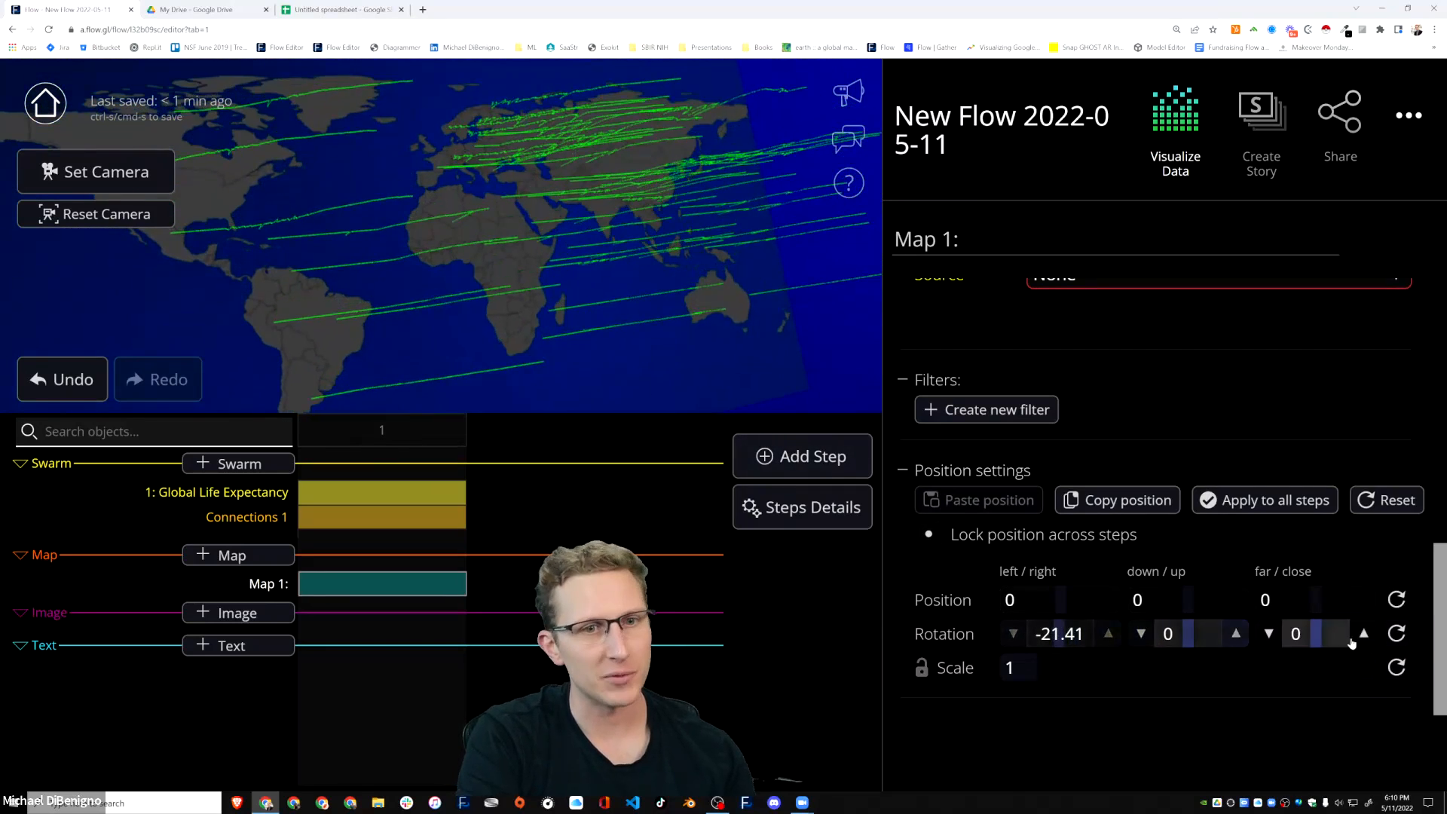
click(1383, 631)
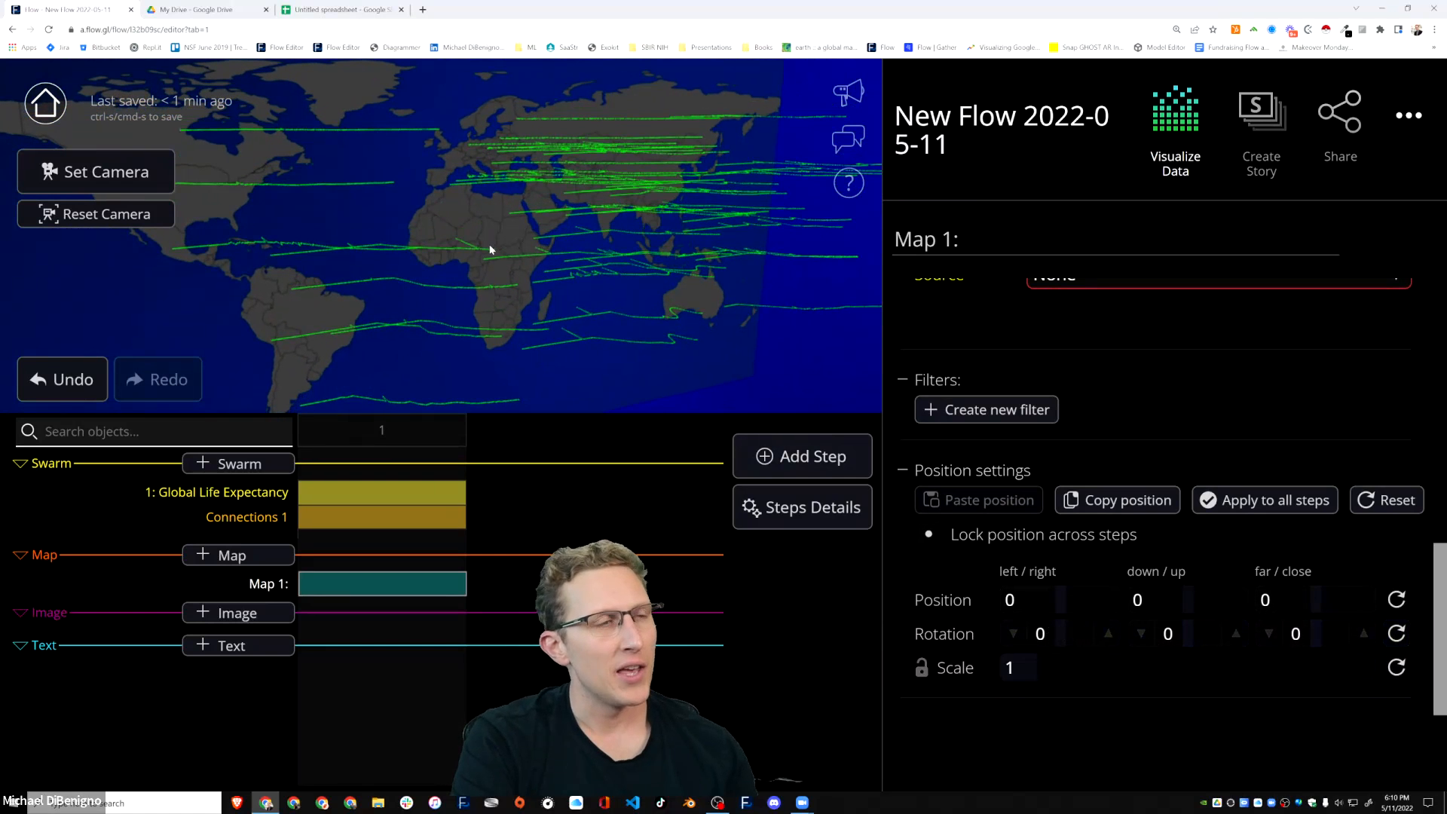
Add a second step to the flow as a duplicate of the current step.
scroll(395, 276, up, 5)
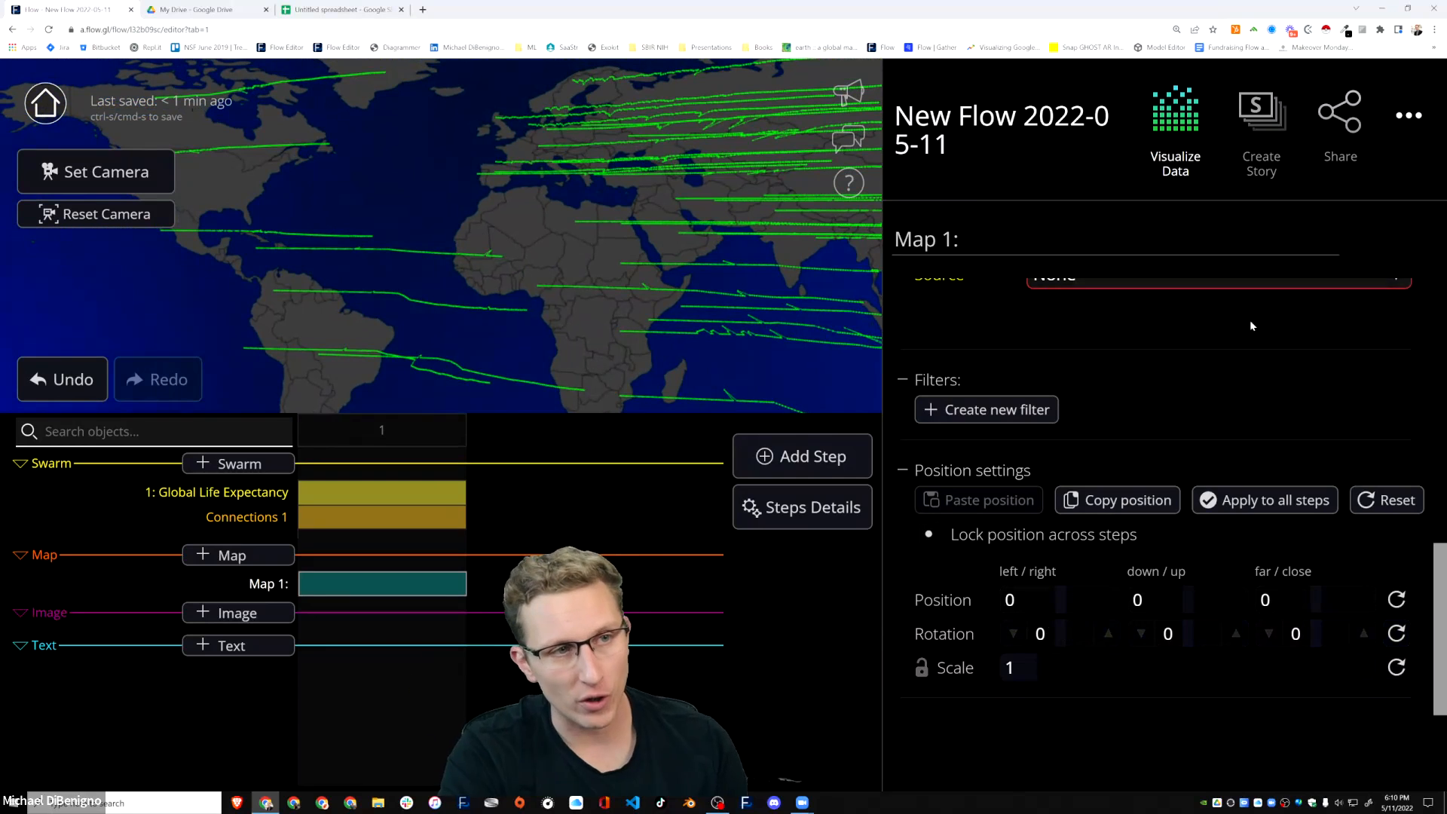
scroll(1243, 397, up, 5)
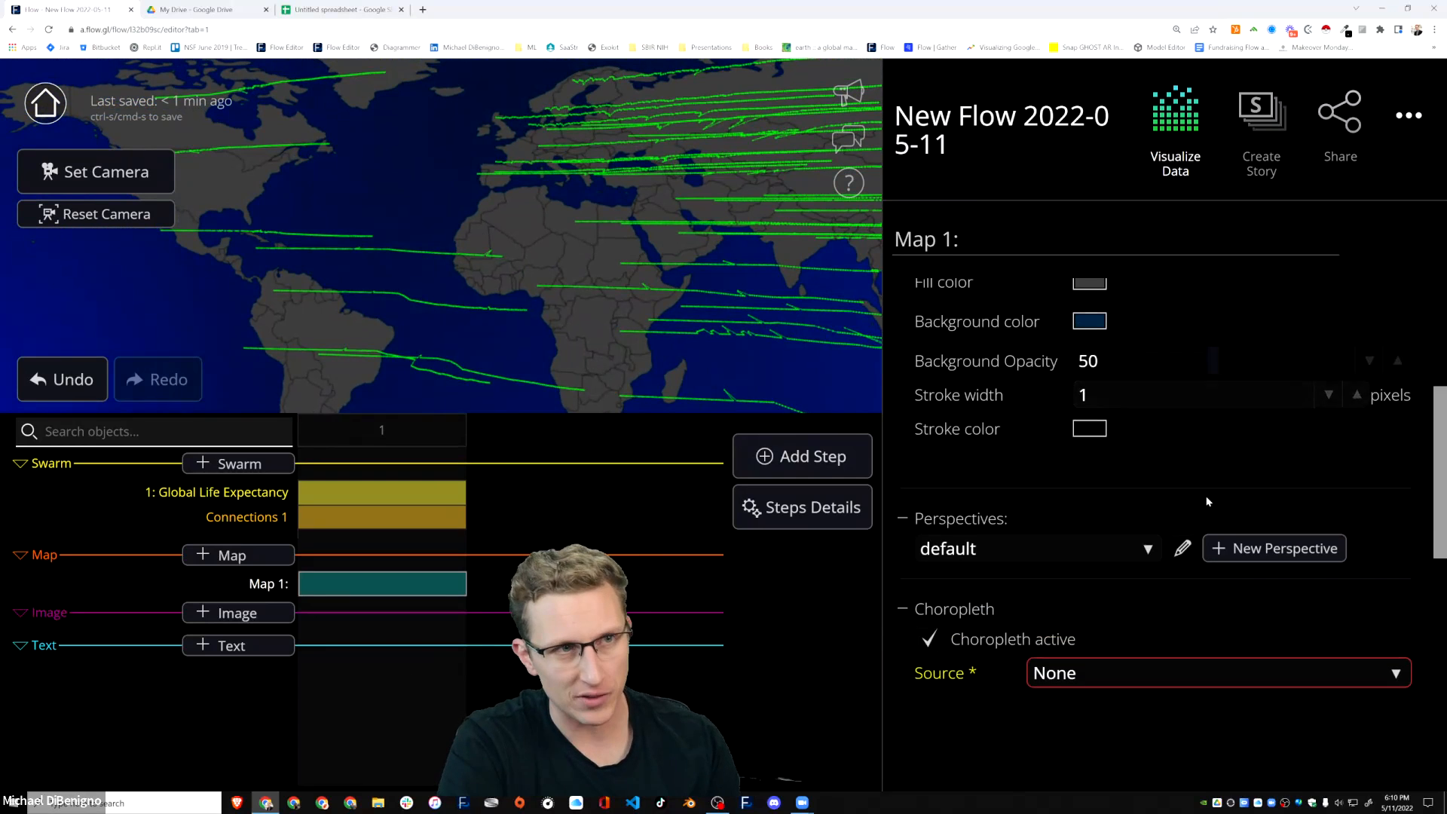
scroll(1204, 501, up, 3)
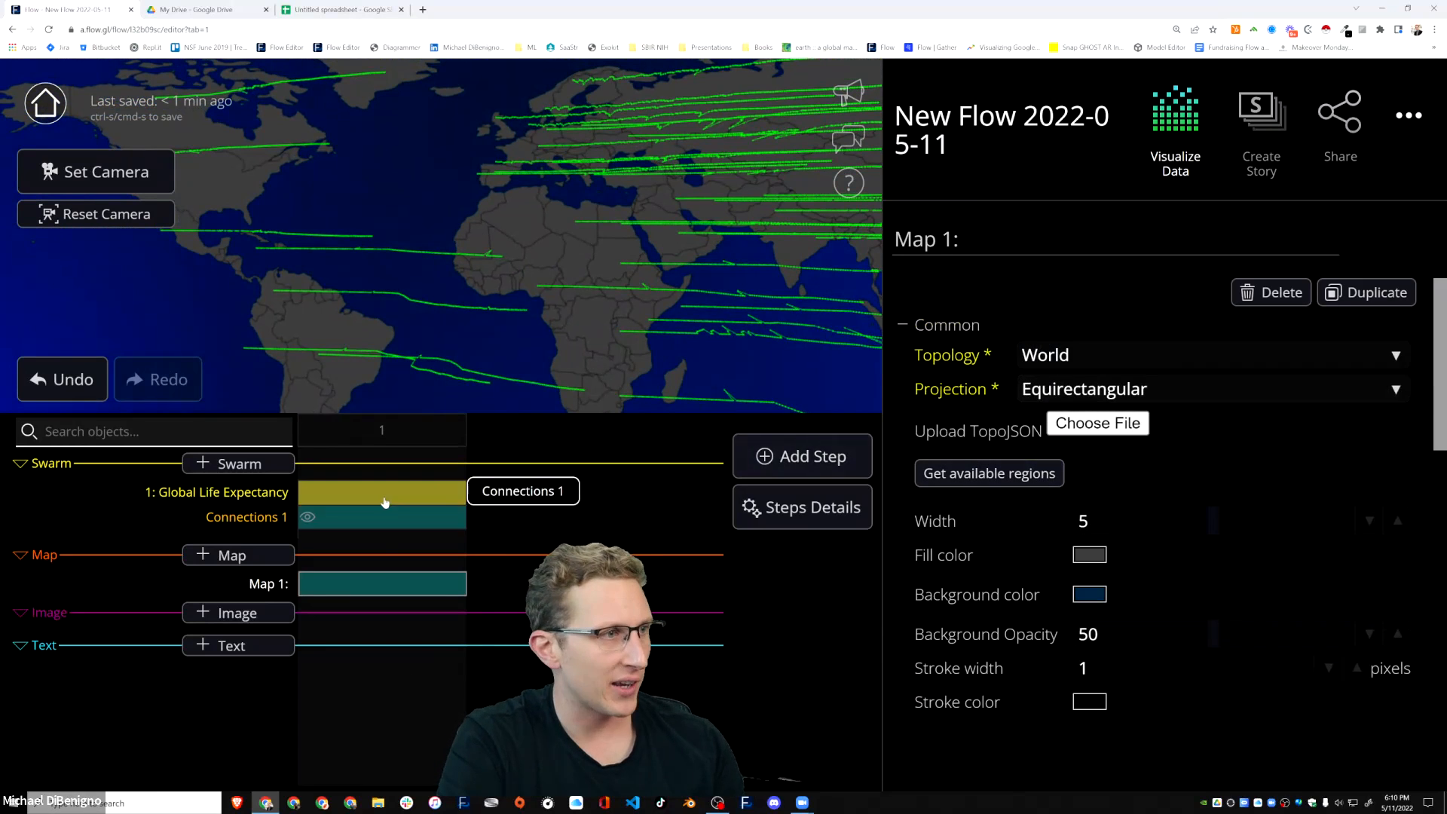
click(422, 492)
click(797, 456)
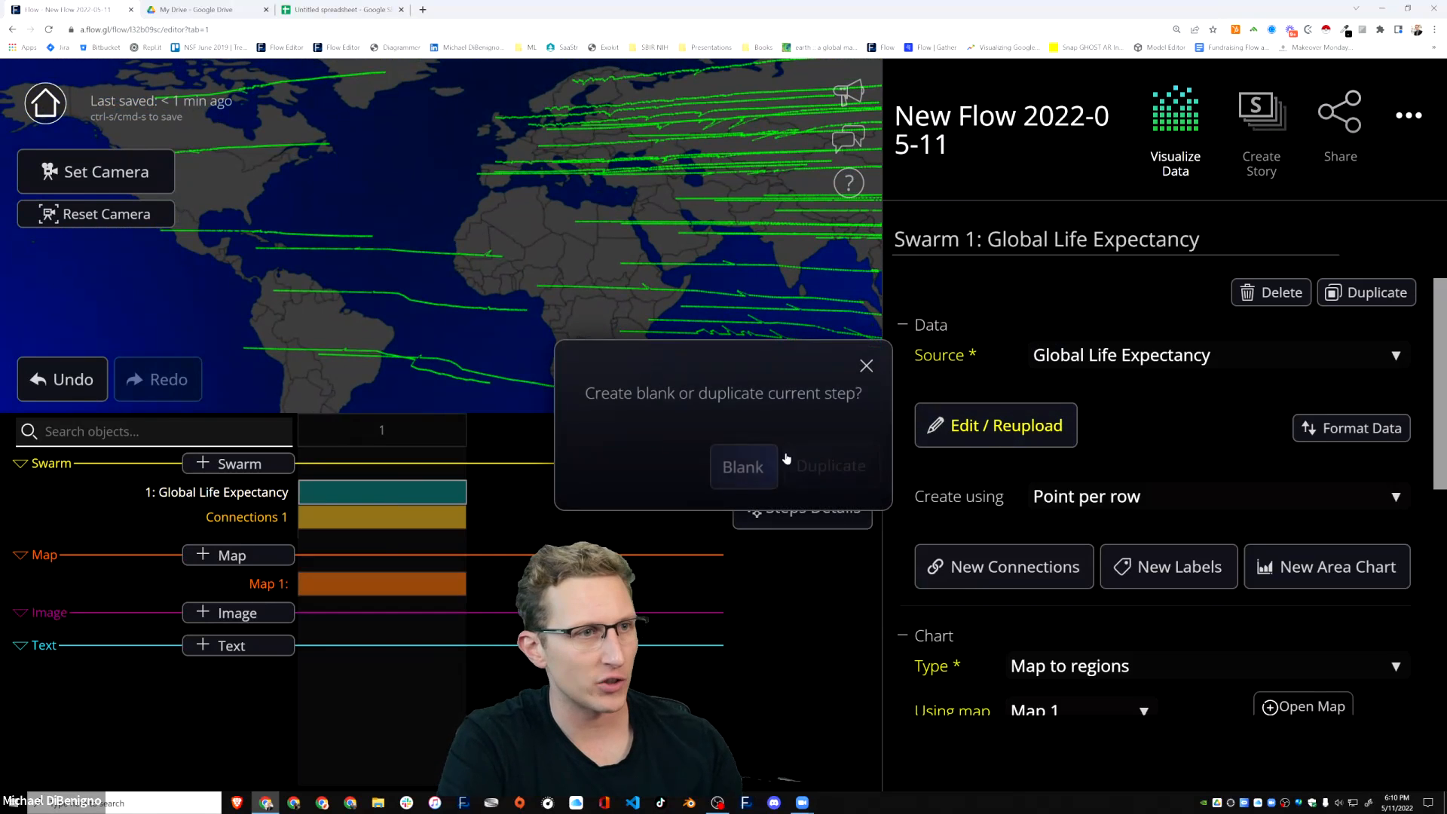
click(829, 468)
Change the Global Life Expectancy swarm's chart type to Random in step 2.
scroll(1201, 490, down, 3)
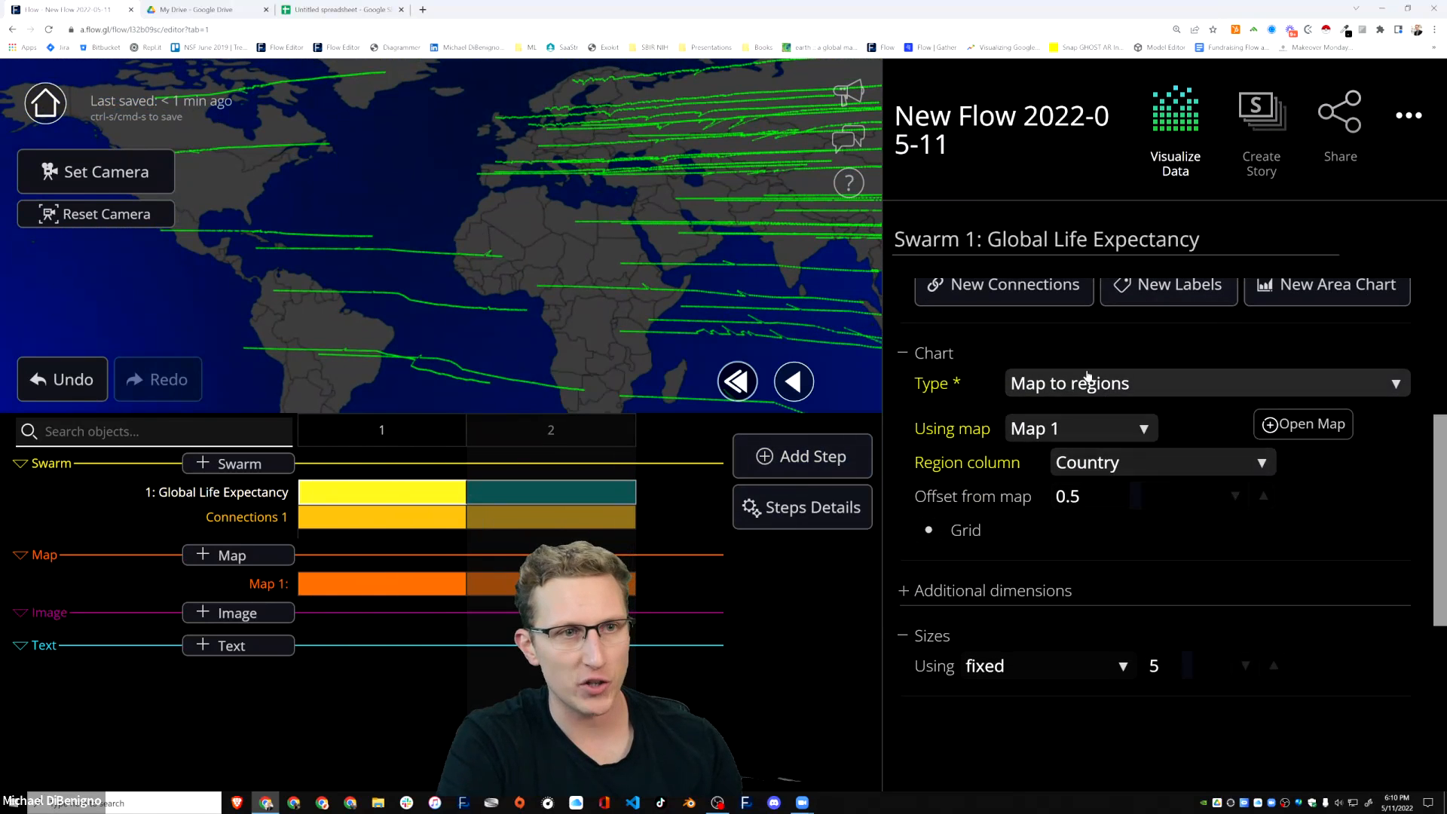
click(1097, 383)
click(1042, 414)
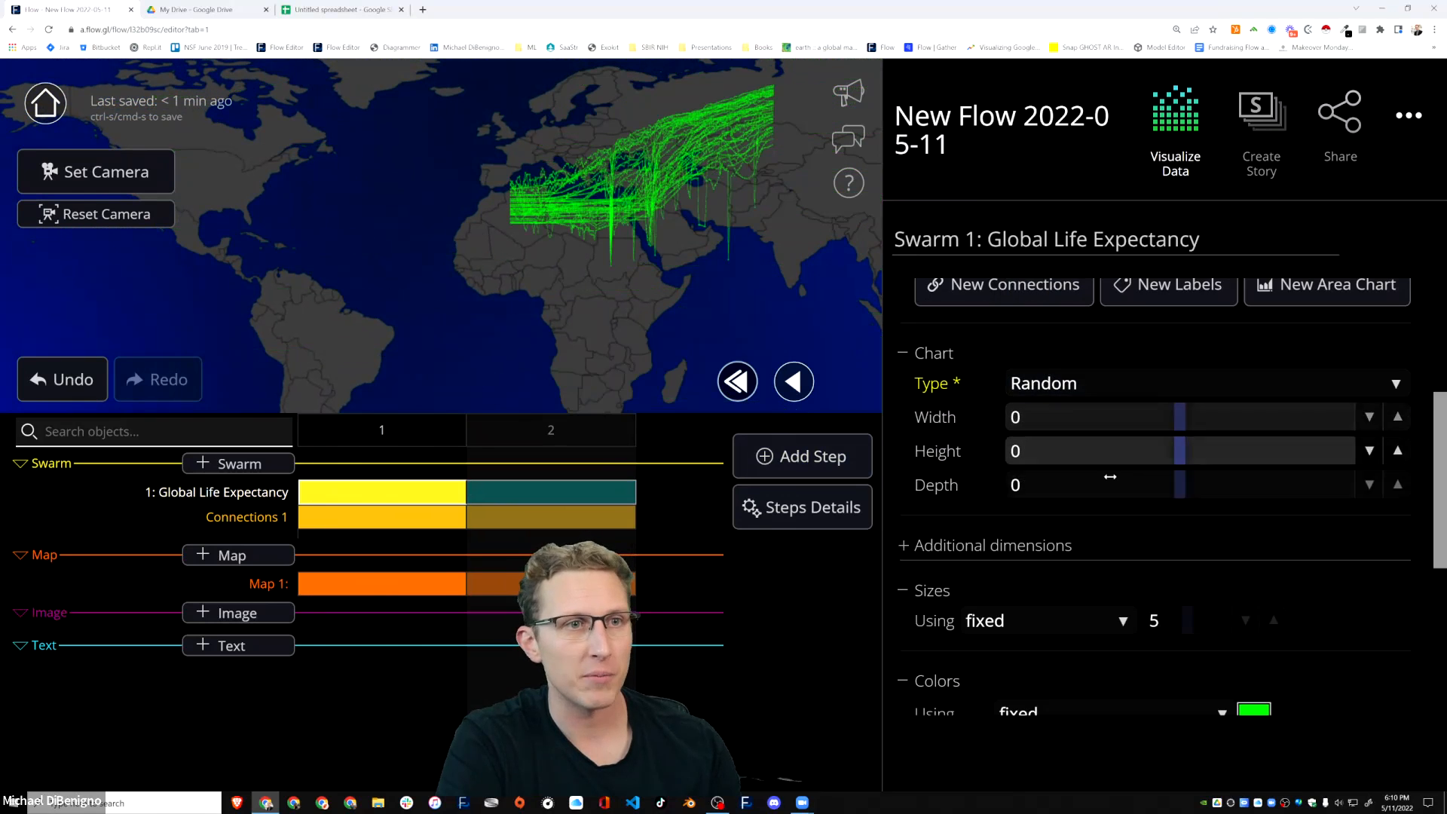
drag(625, 252, 526, 253)
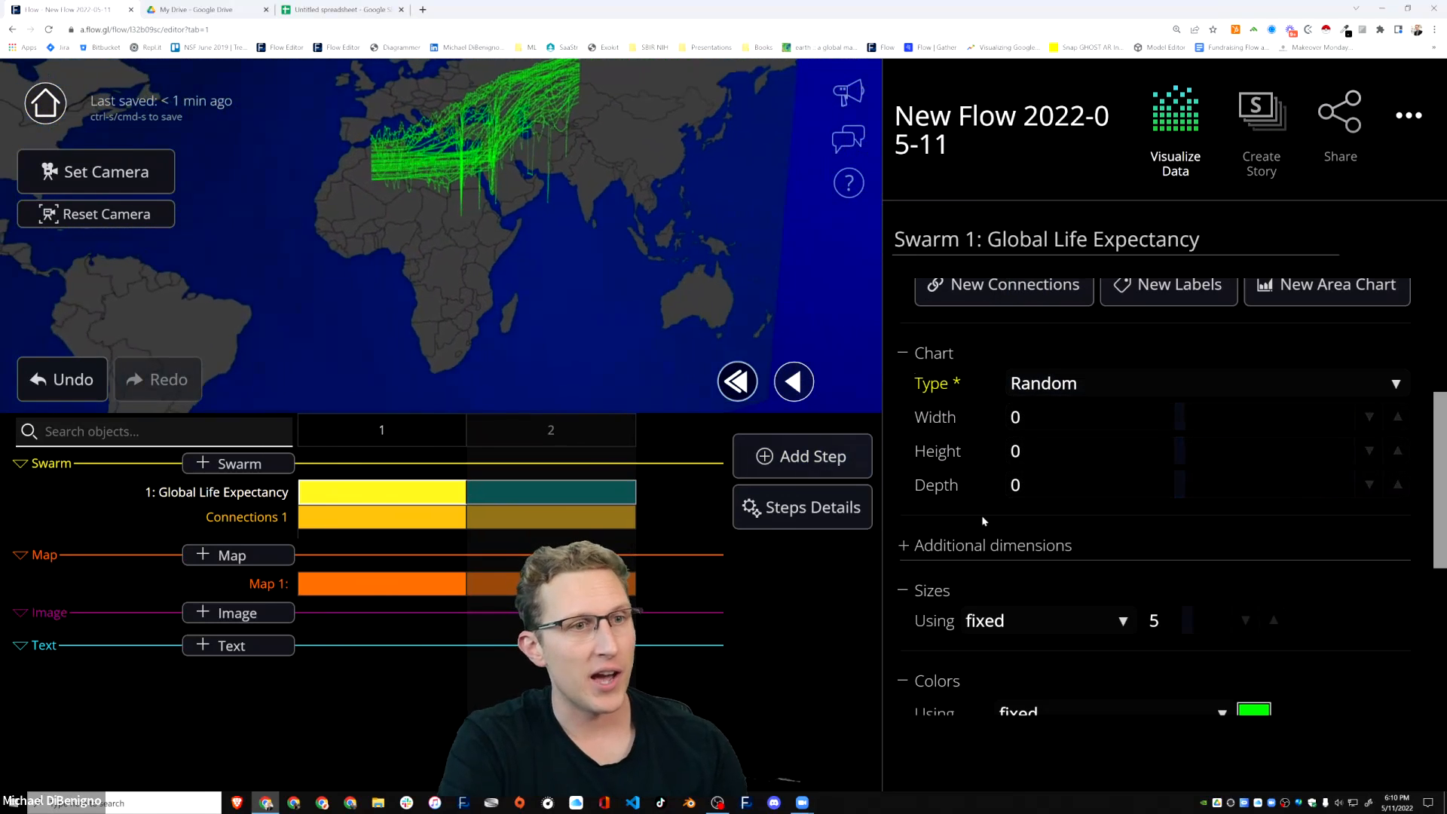
Turn off the swarm's width and height micro-offsets in step 2's additional dimensions.
click(920, 544)
scroll(1138, 564, down, 5)
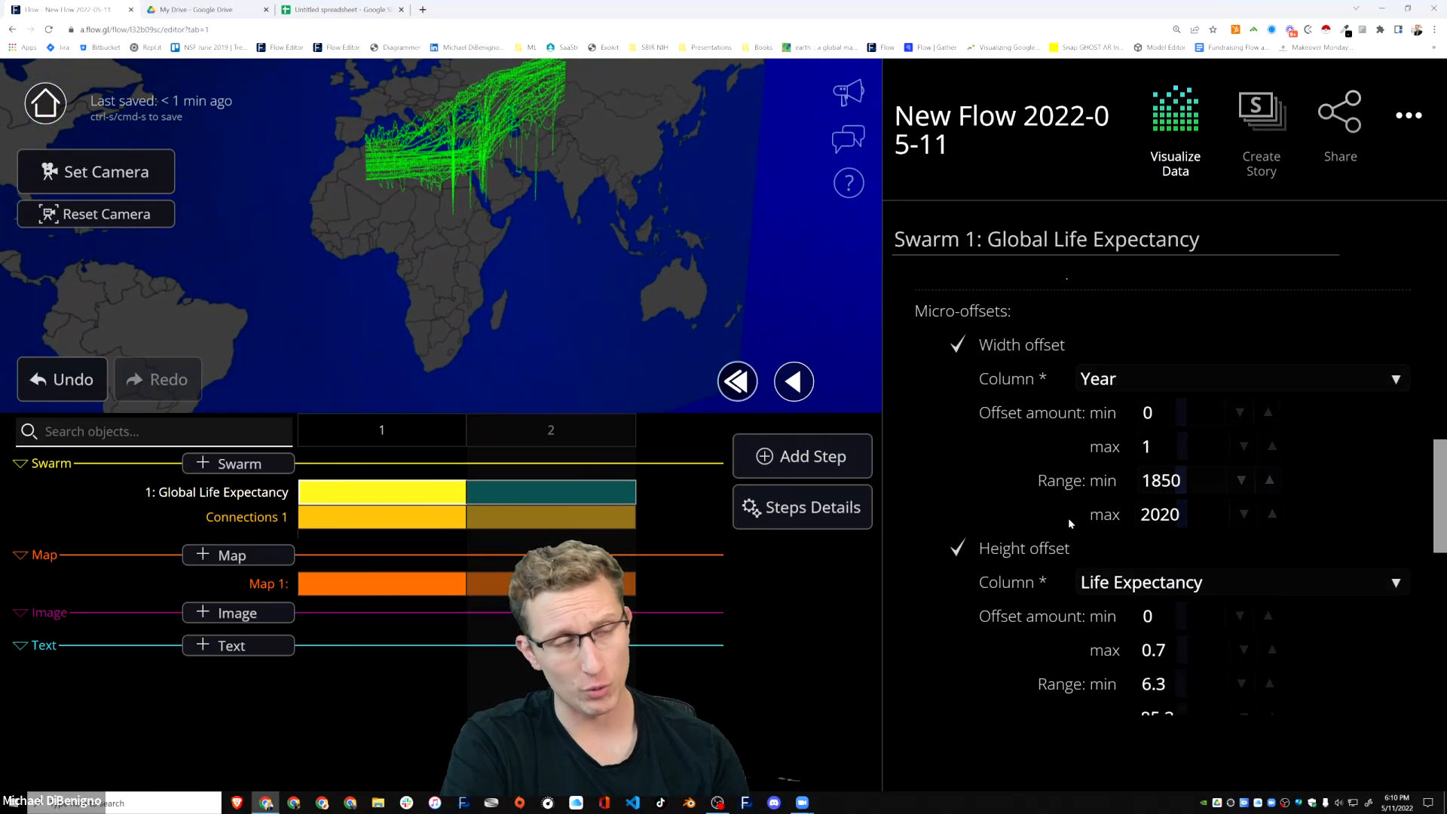
scroll(1000, 435, up, 3)
click(957, 515)
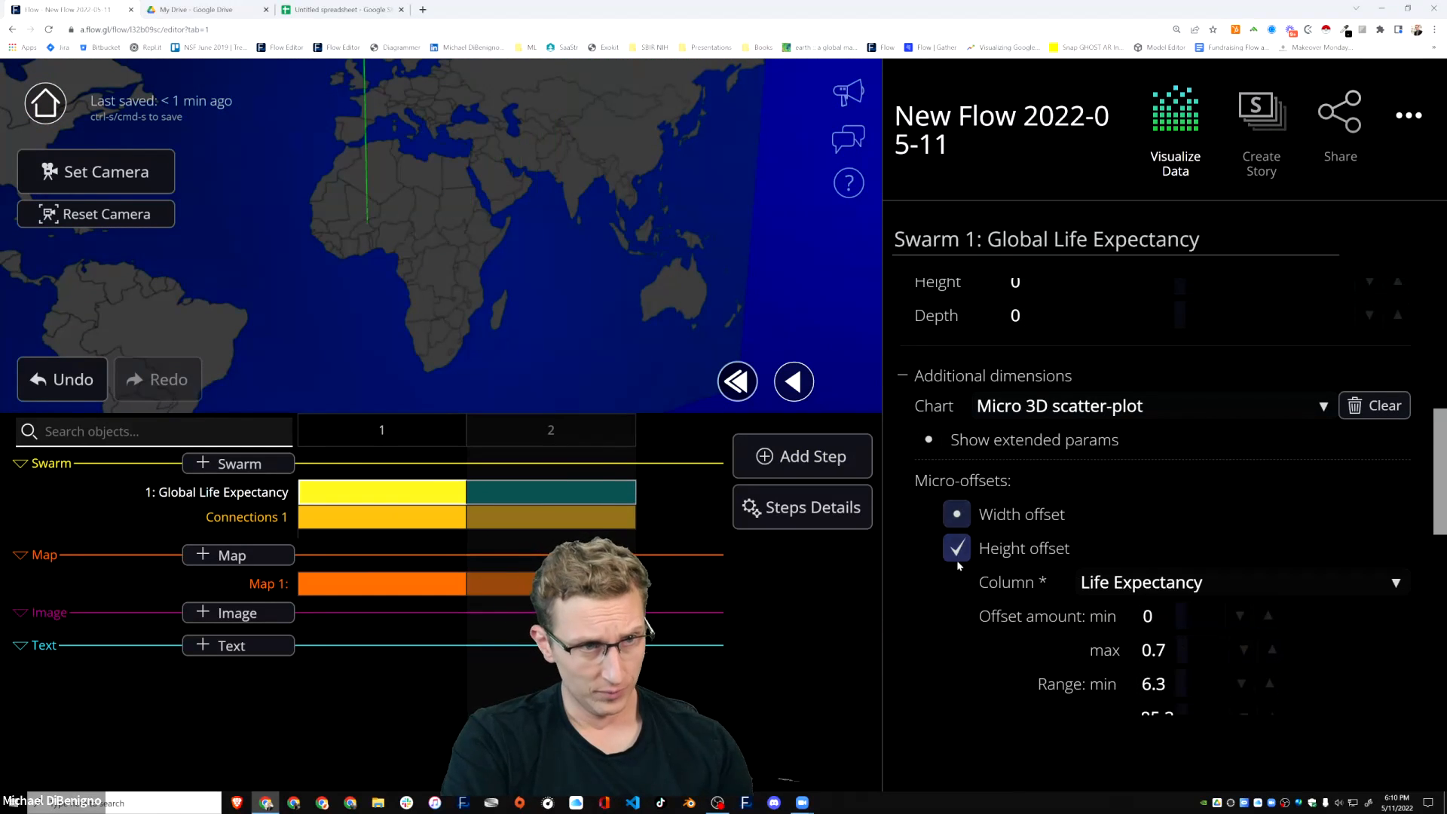
click(956, 559)
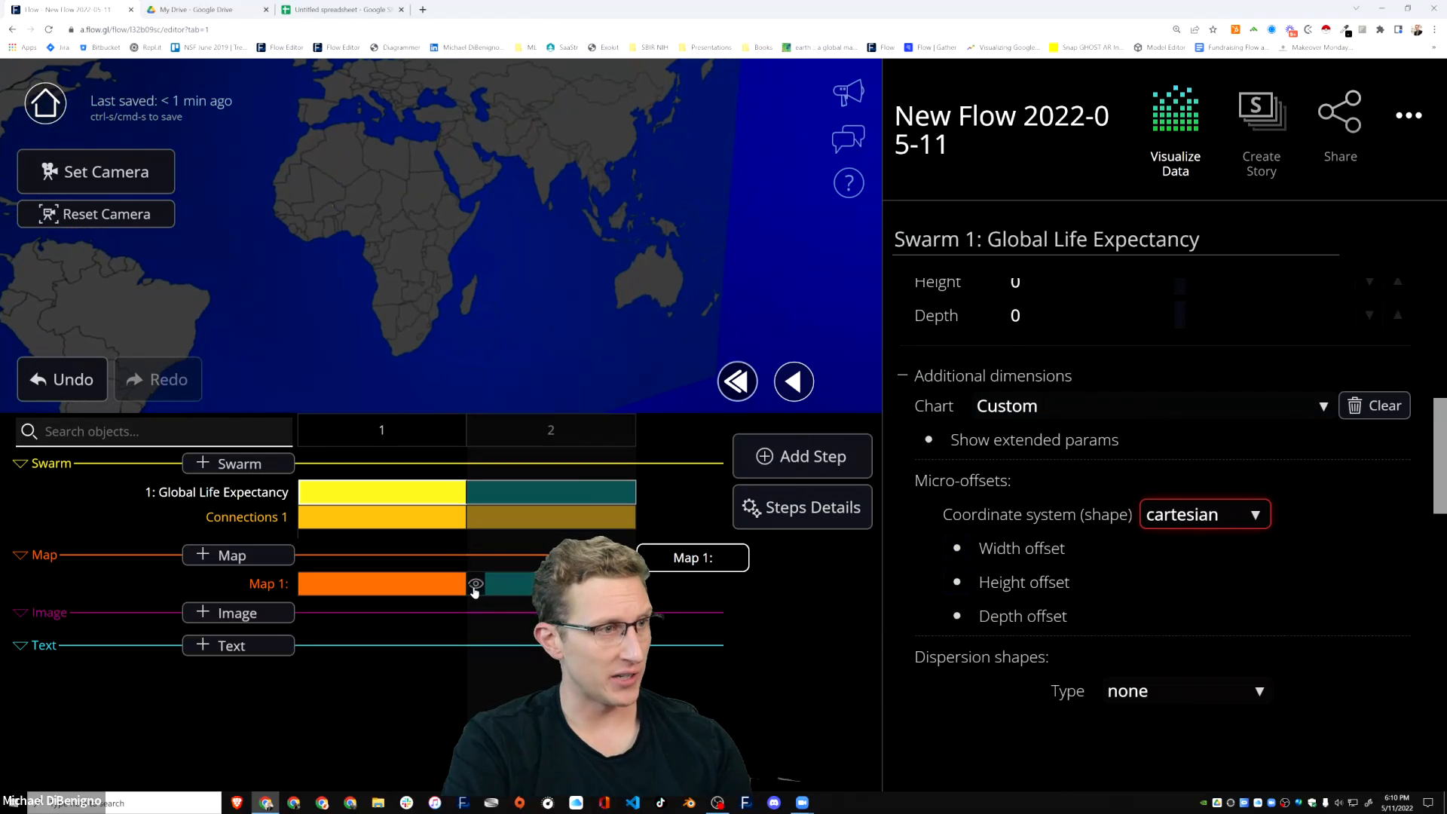
Hide Map 1 and Connections 1 in step 2.
click(474, 584)
click(481, 519)
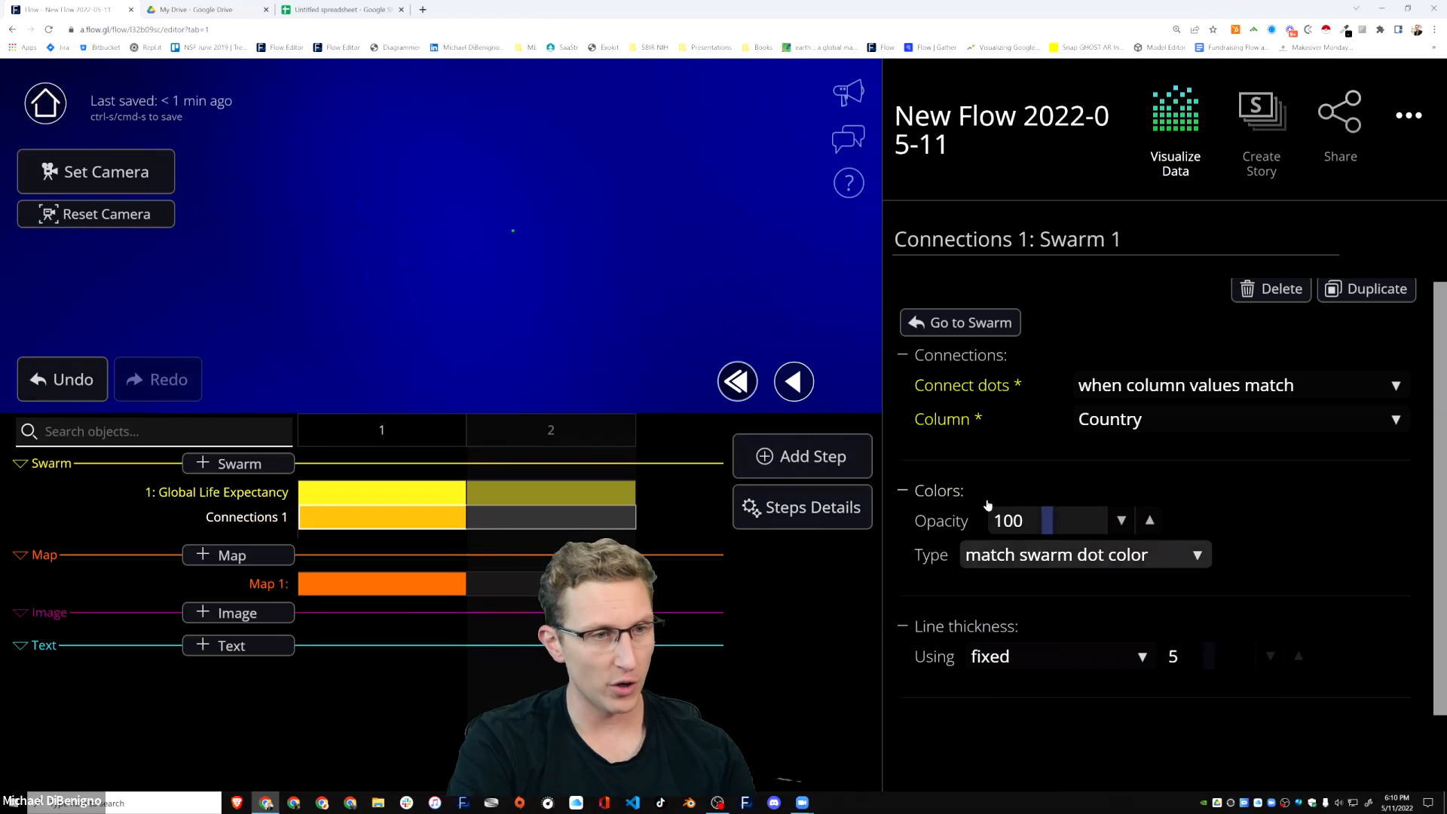
Set the dispersion shape type of the Global Life Expectancy swarm to density in step 2.
click(584, 494)
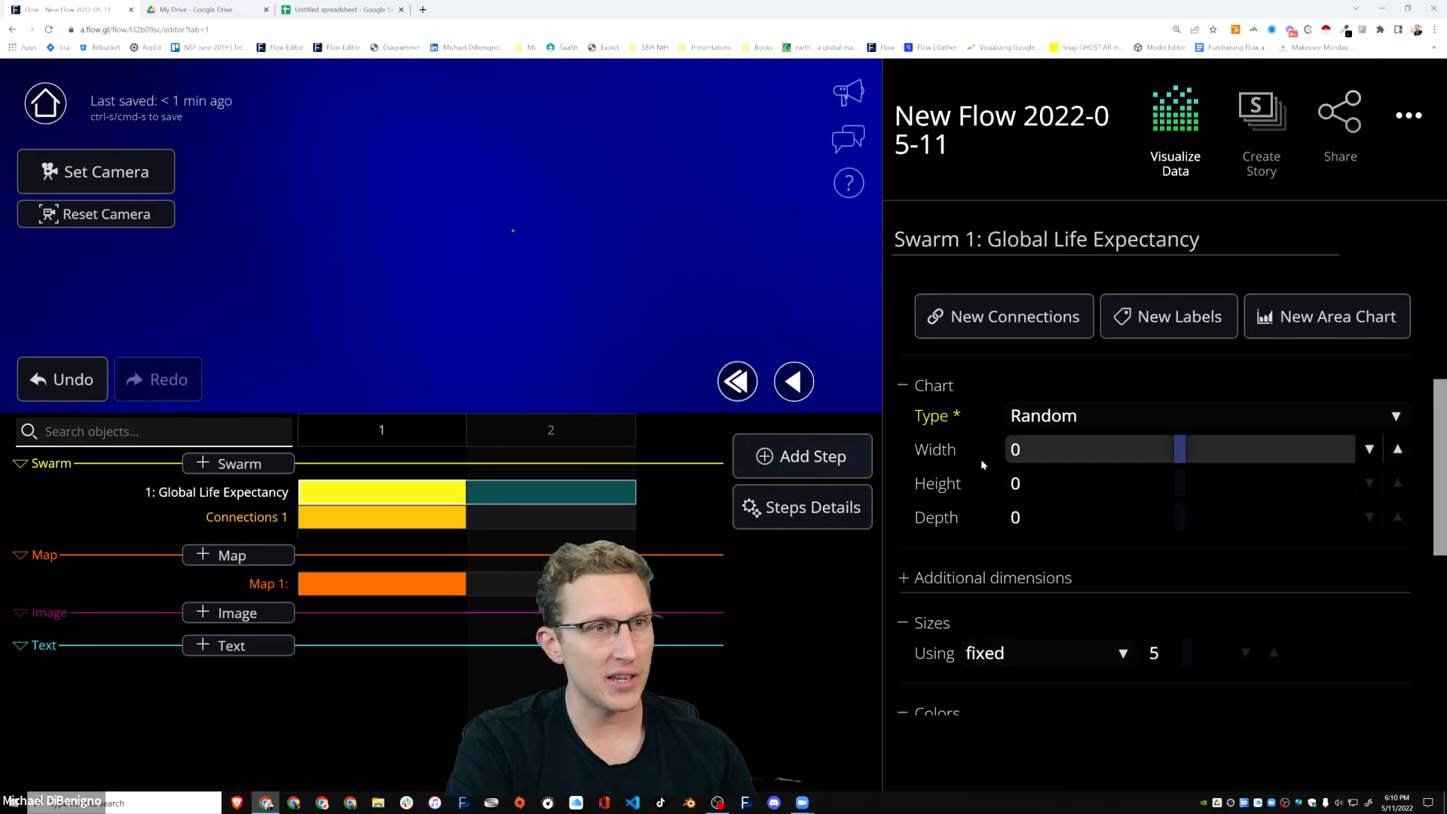
scroll(979, 459, down, 2)
click(935, 417)
scroll(938, 407, down, 2)
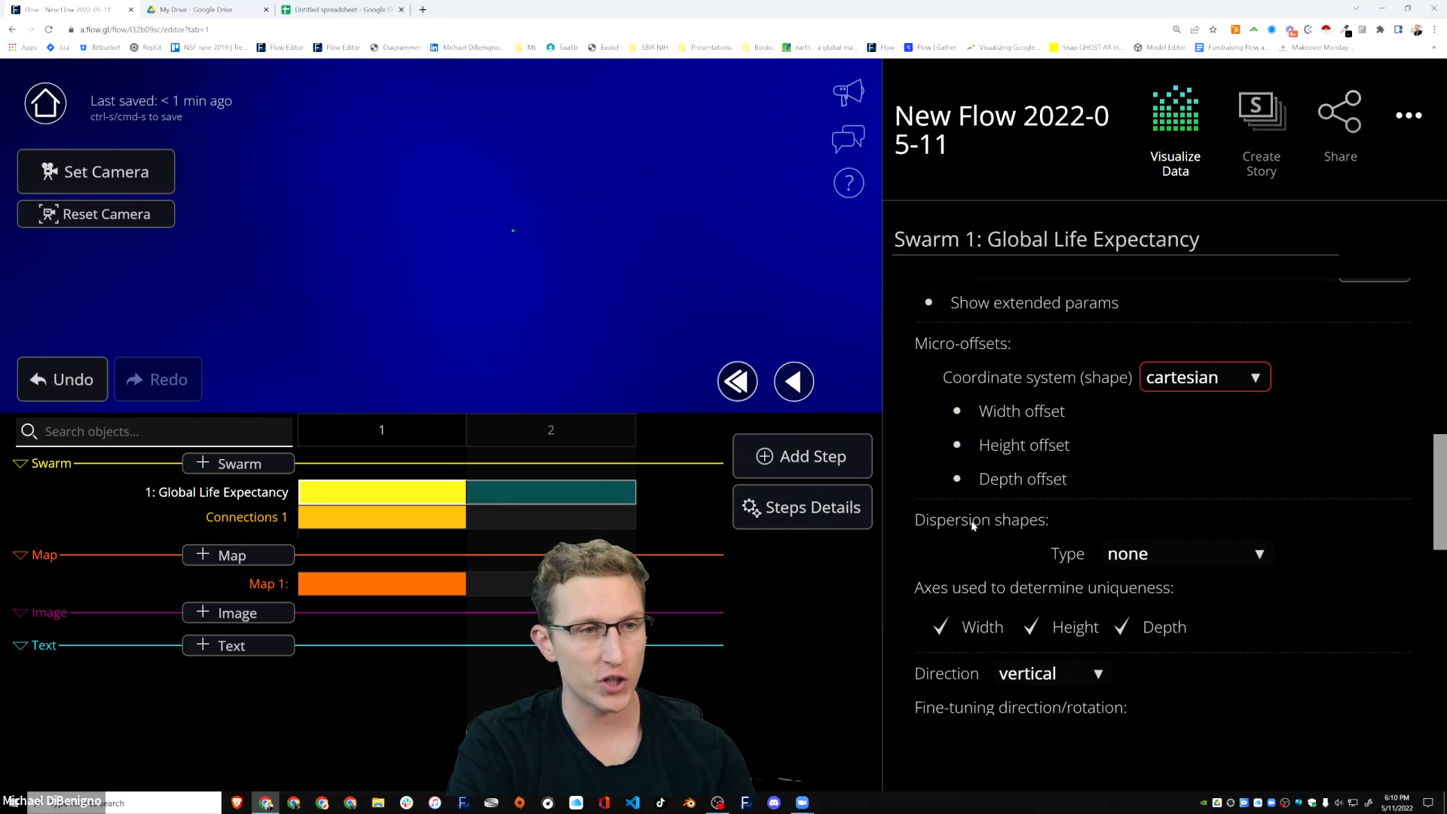
click(1175, 557)
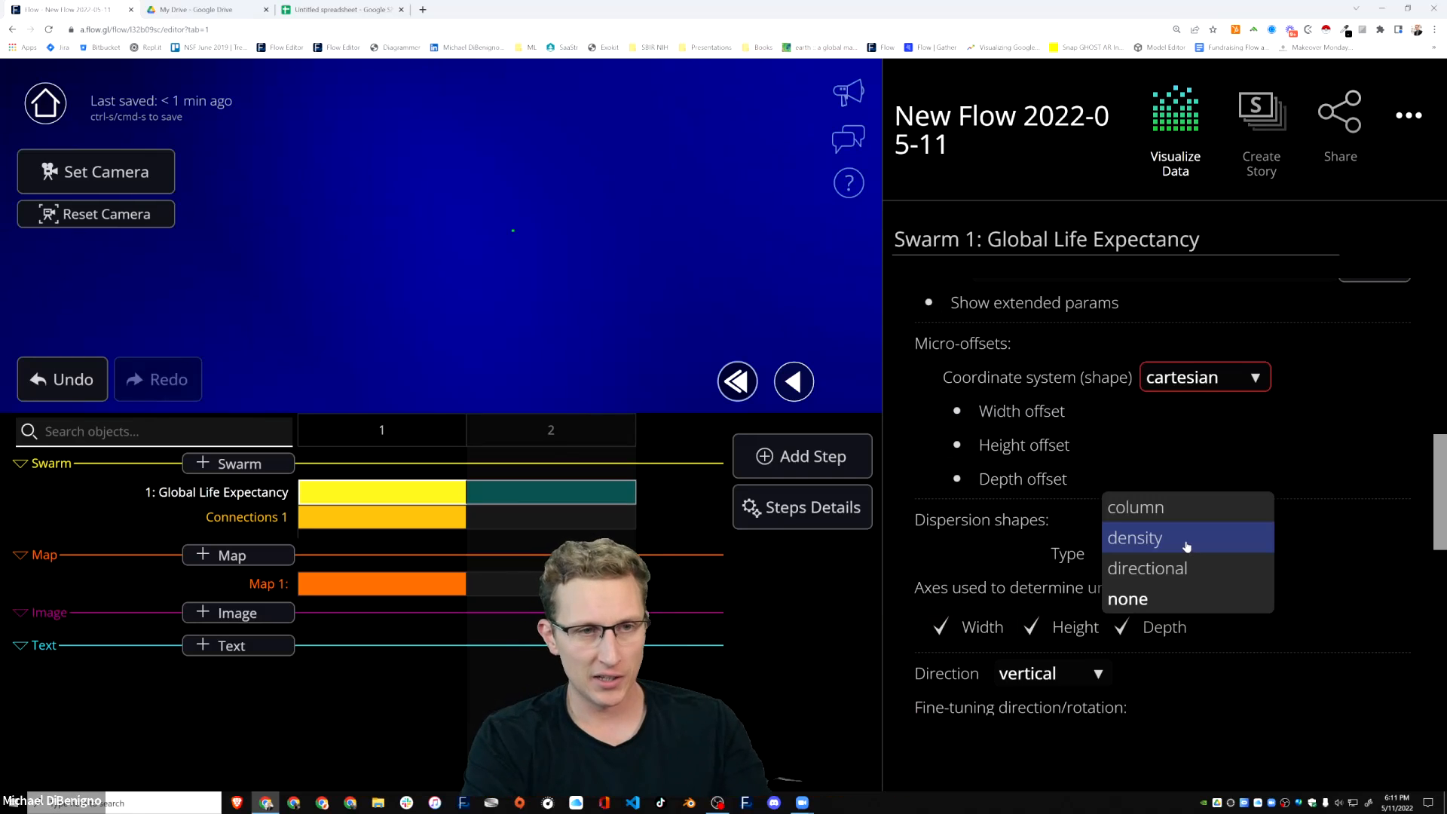
click(1187, 543)
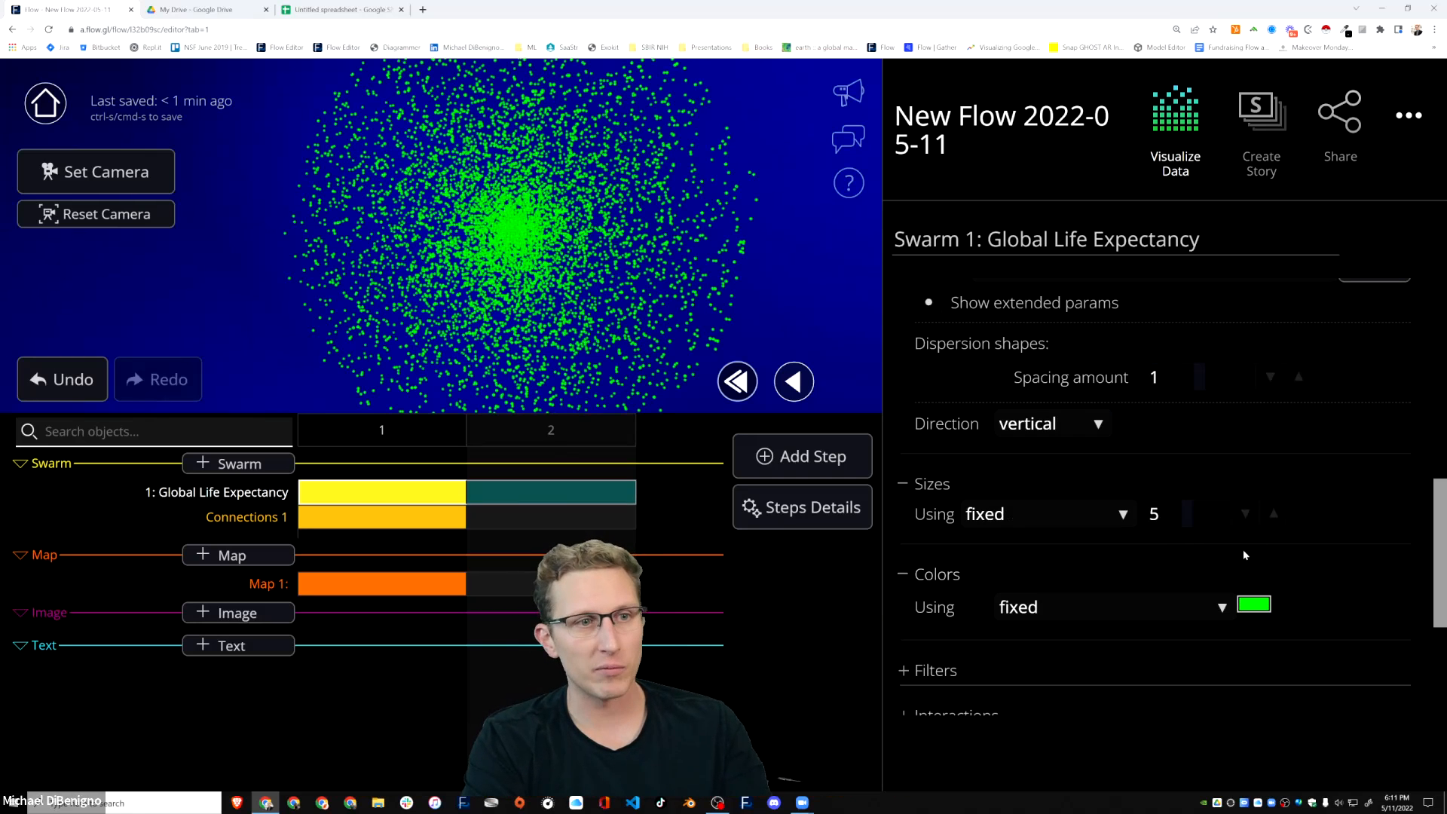
Show the extended params of the Global Life Expectancy swarm's additional dimensions in step 2.
scroll(1177, 557, down, 1)
scroll(1177, 557, up, 2)
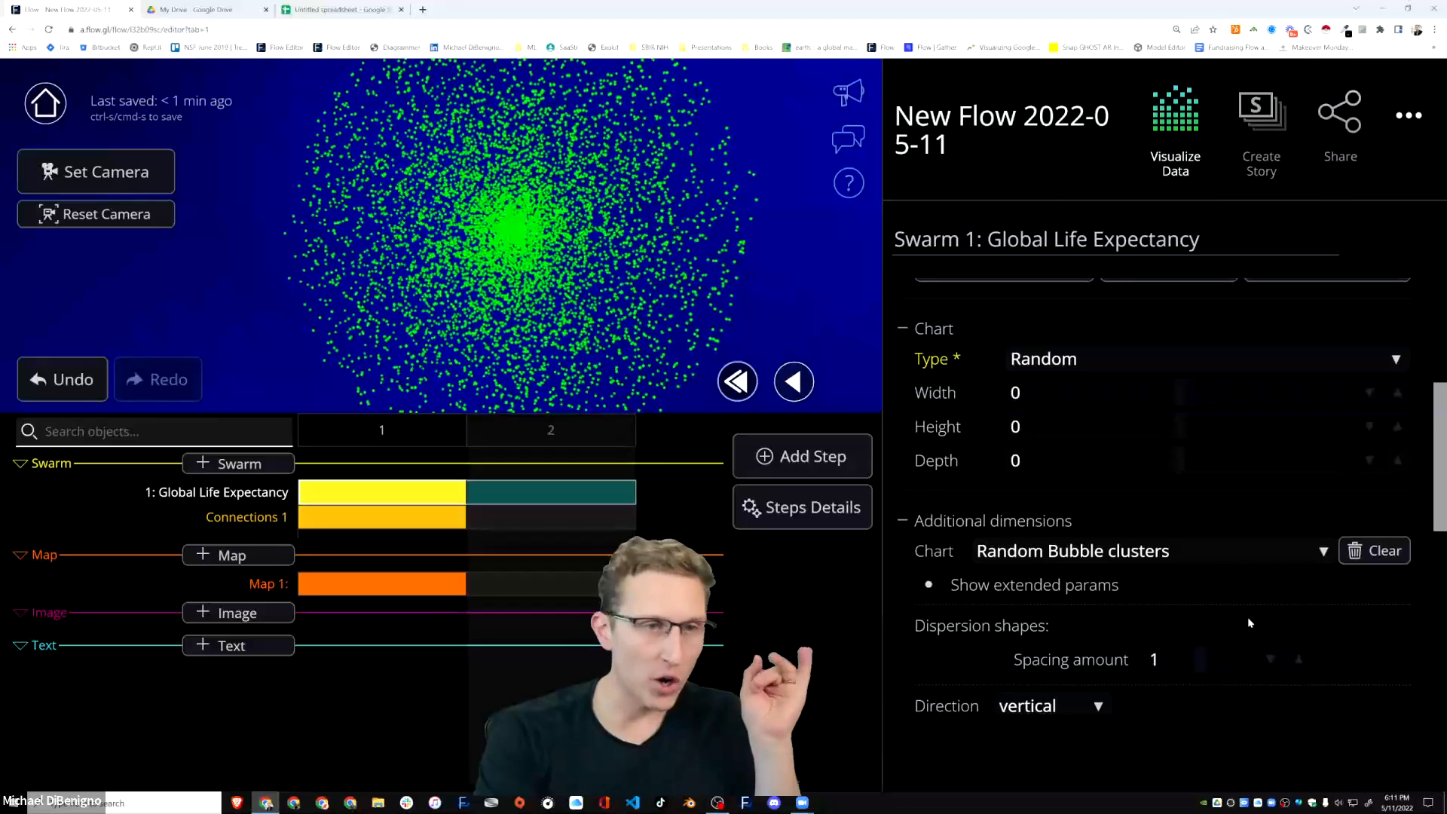
scroll(1247, 619, down, 2)
scroll(1280, 622, down, 2)
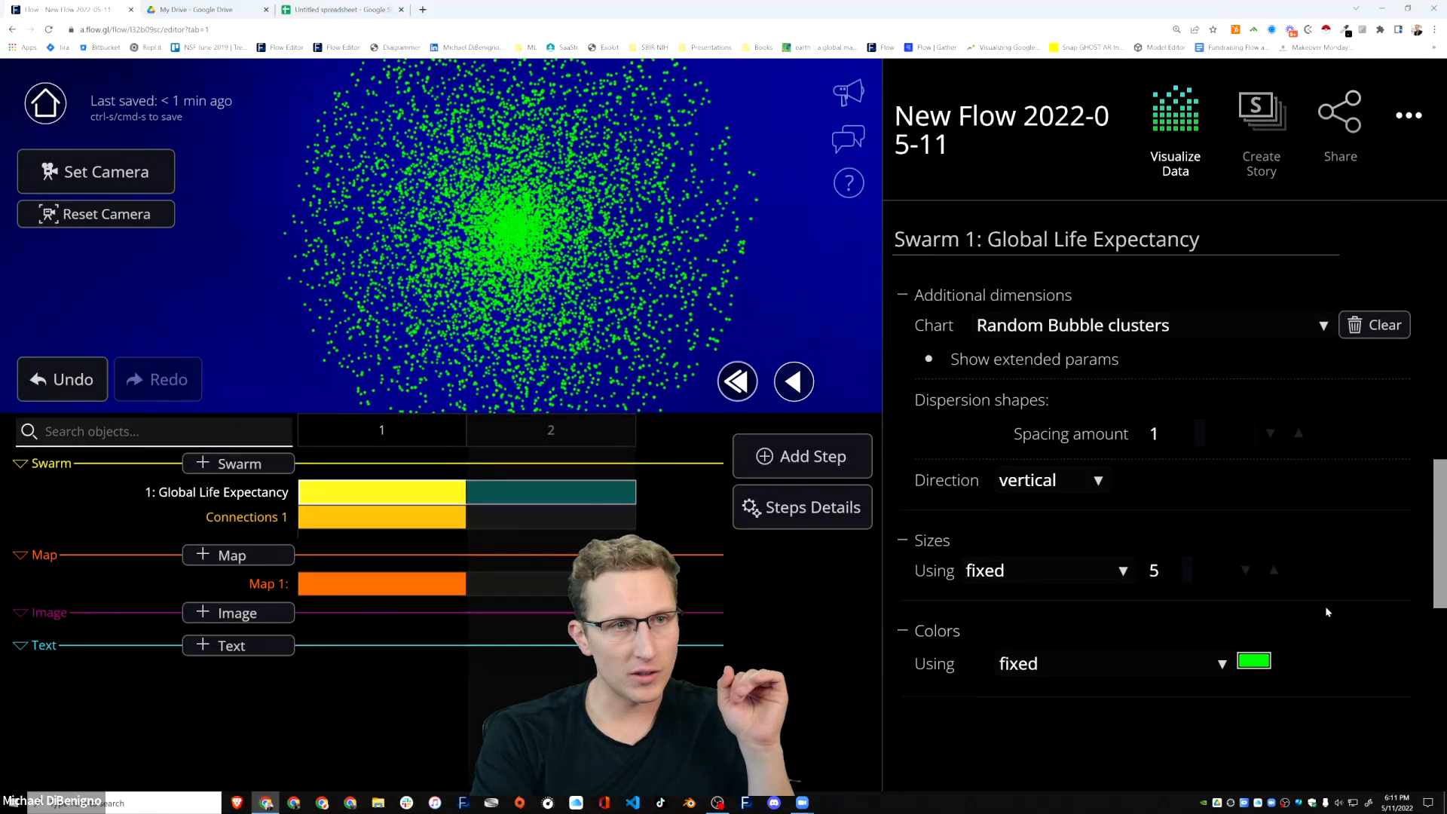
click(928, 359)
scroll(1292, 557, down, 3)
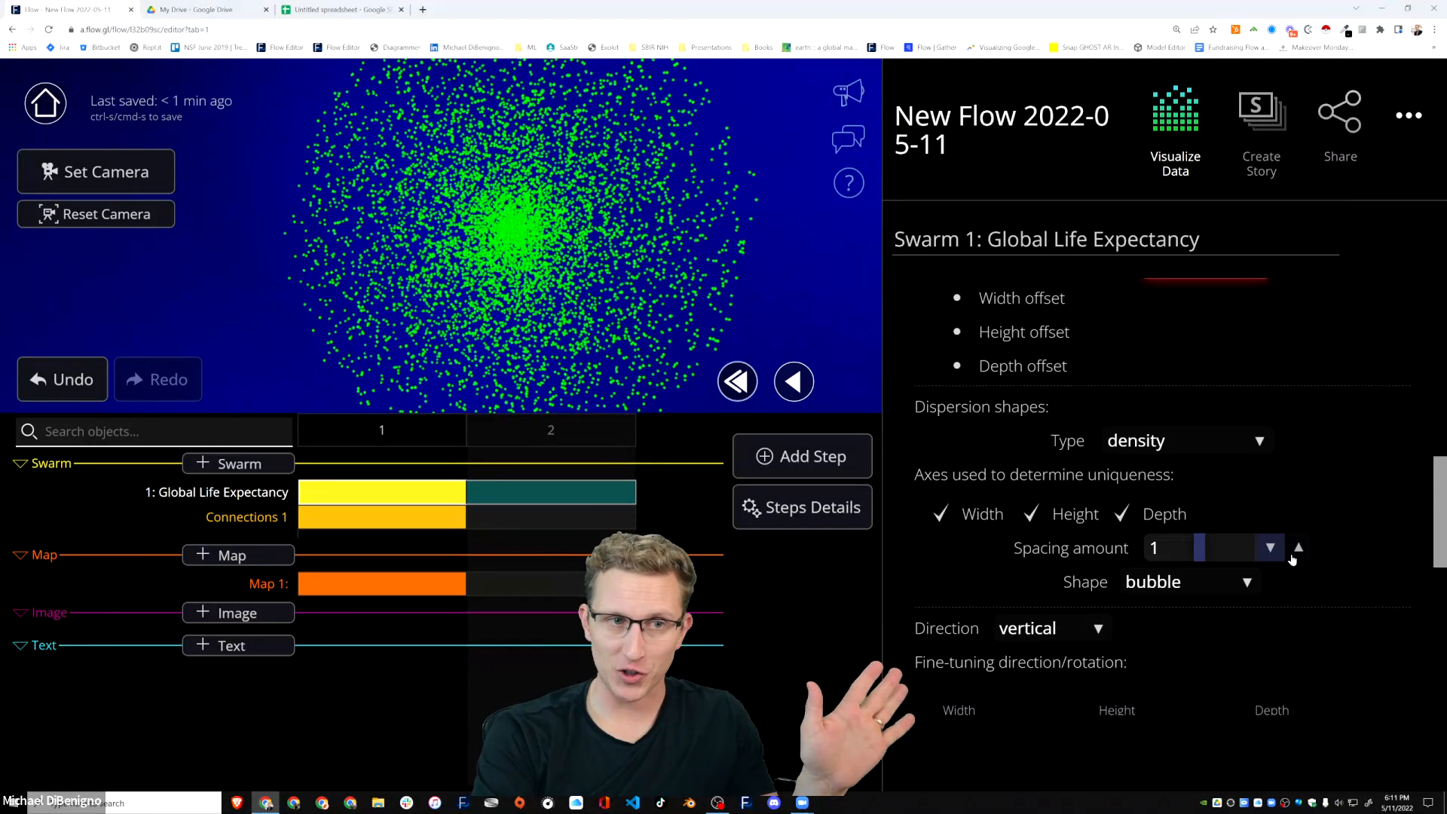
Set the shape of the swarm's density dispersion to circle.
scroll(1292, 558, down, 2)
scroll(1322, 419, up, 1)
scroll(1281, 430, down, 2)
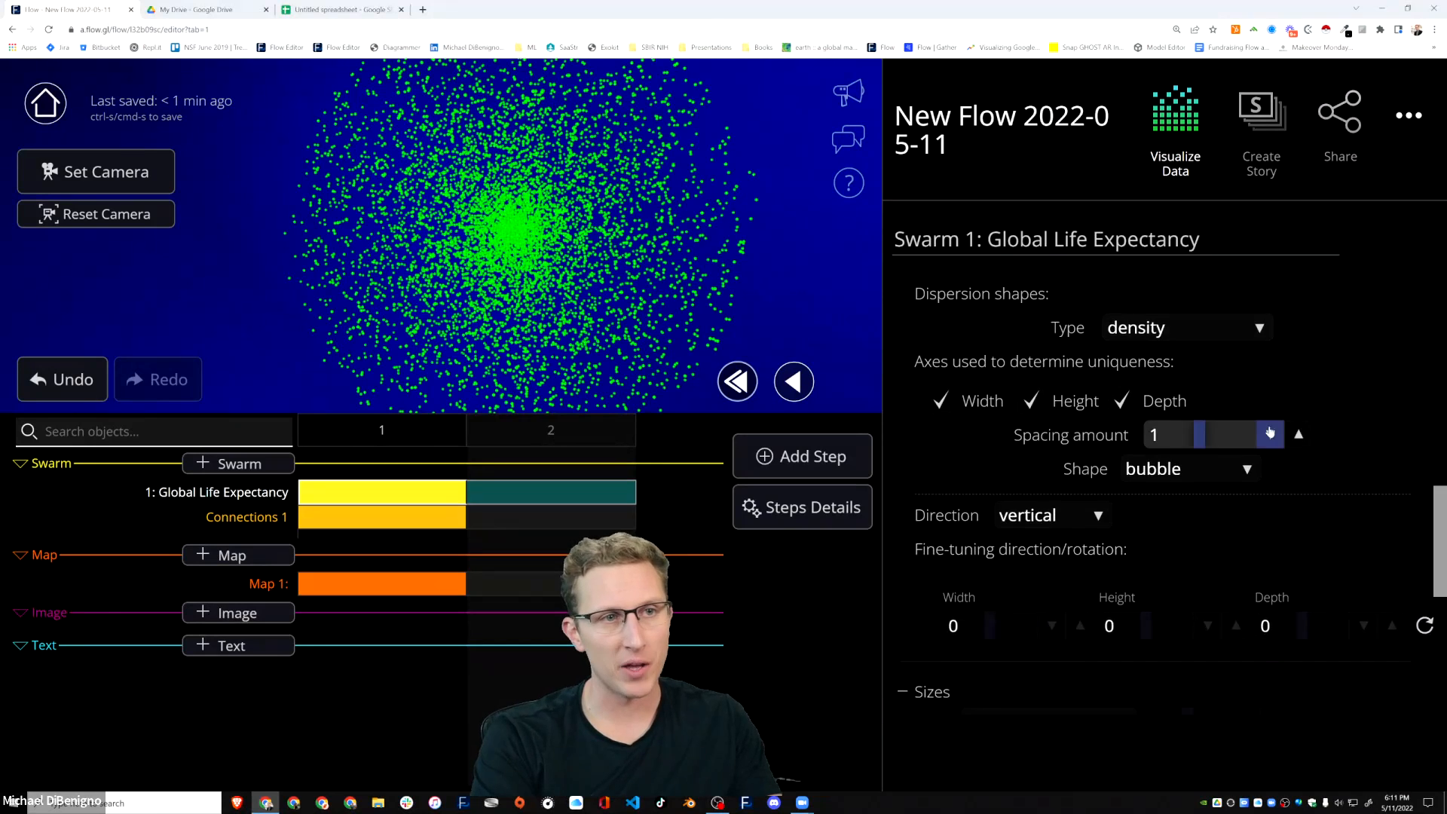
scroll(1023, 428, up, 2)
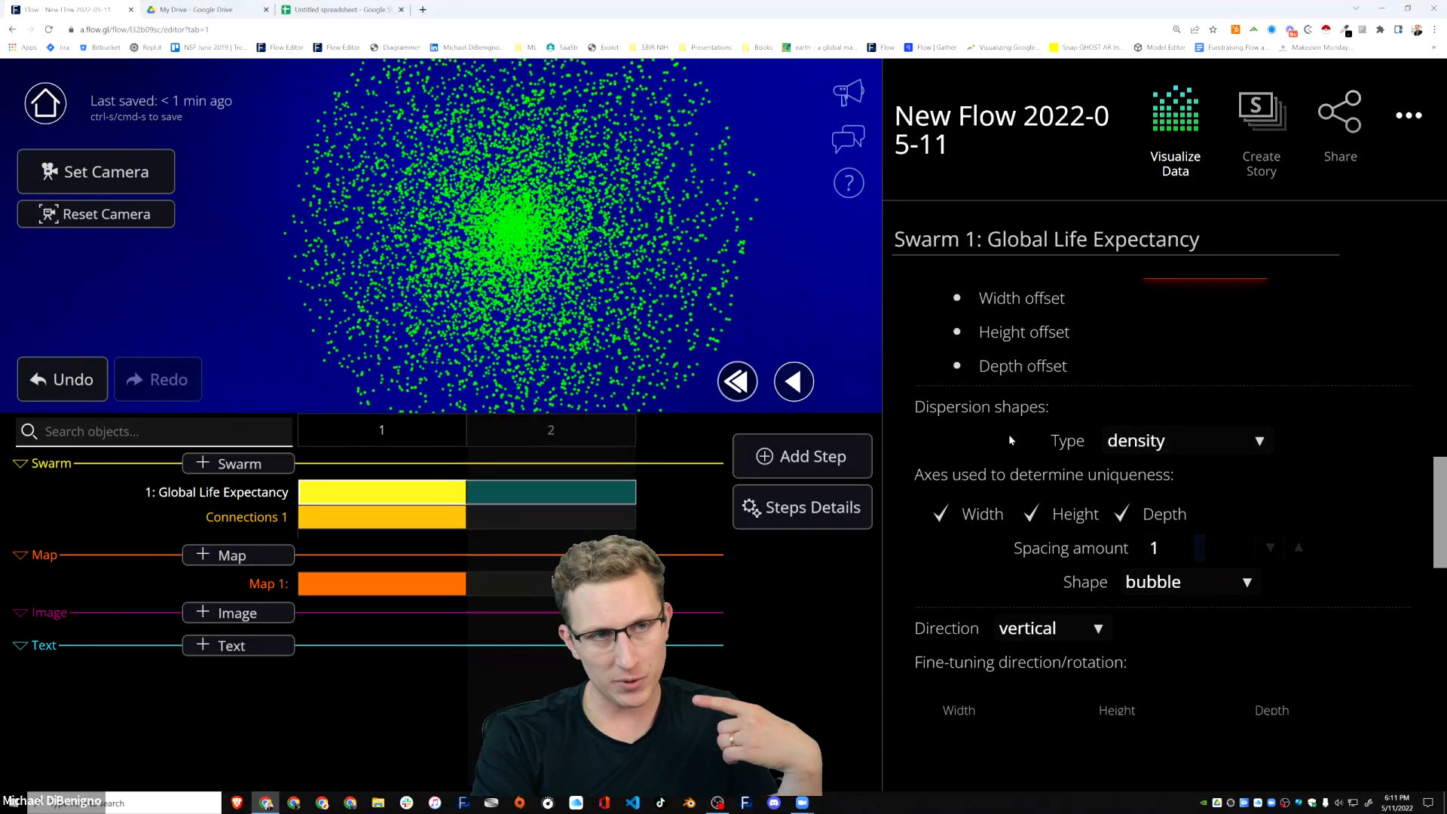
scroll(1002, 435, down, 1)
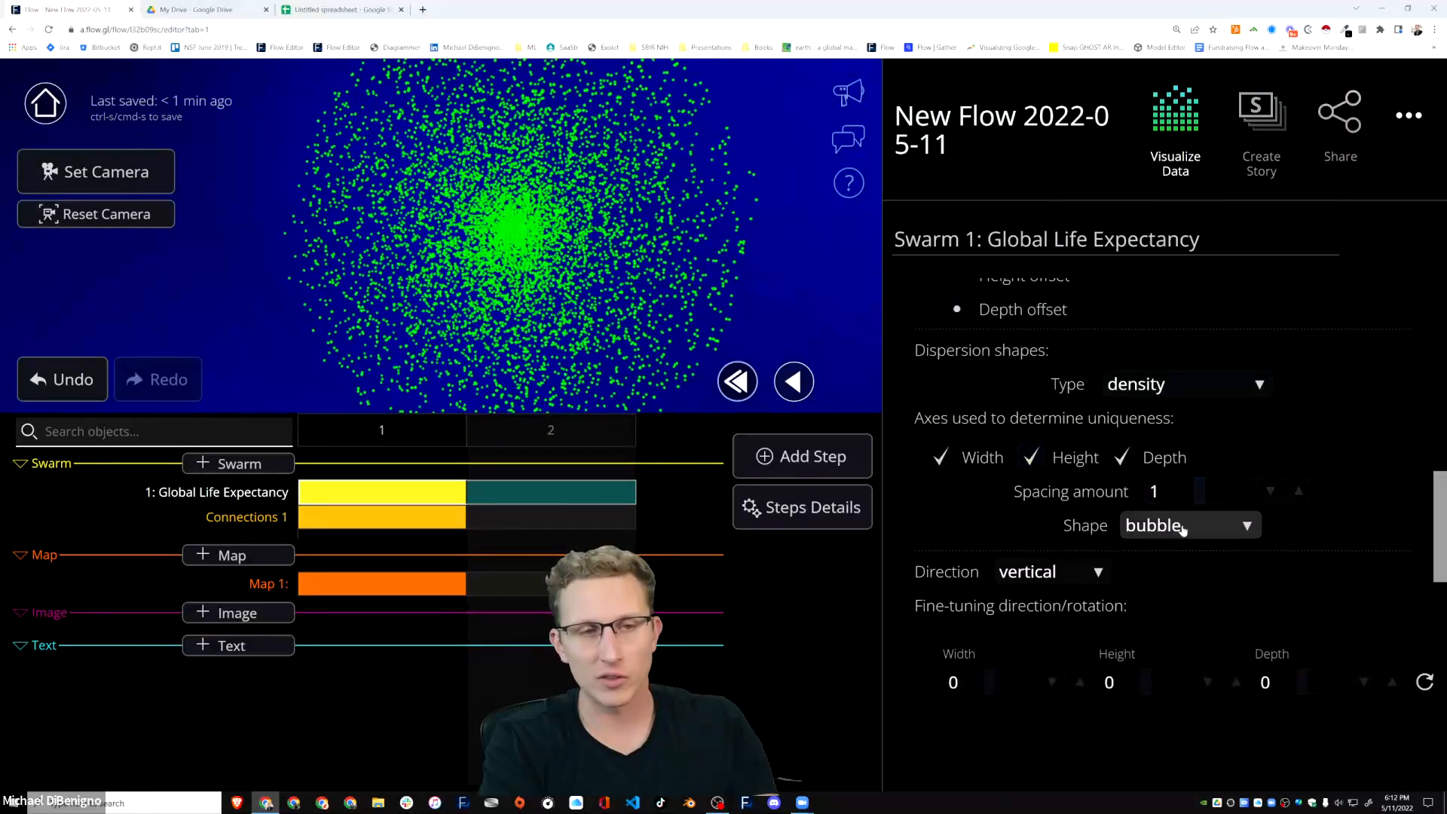
click(1183, 528)
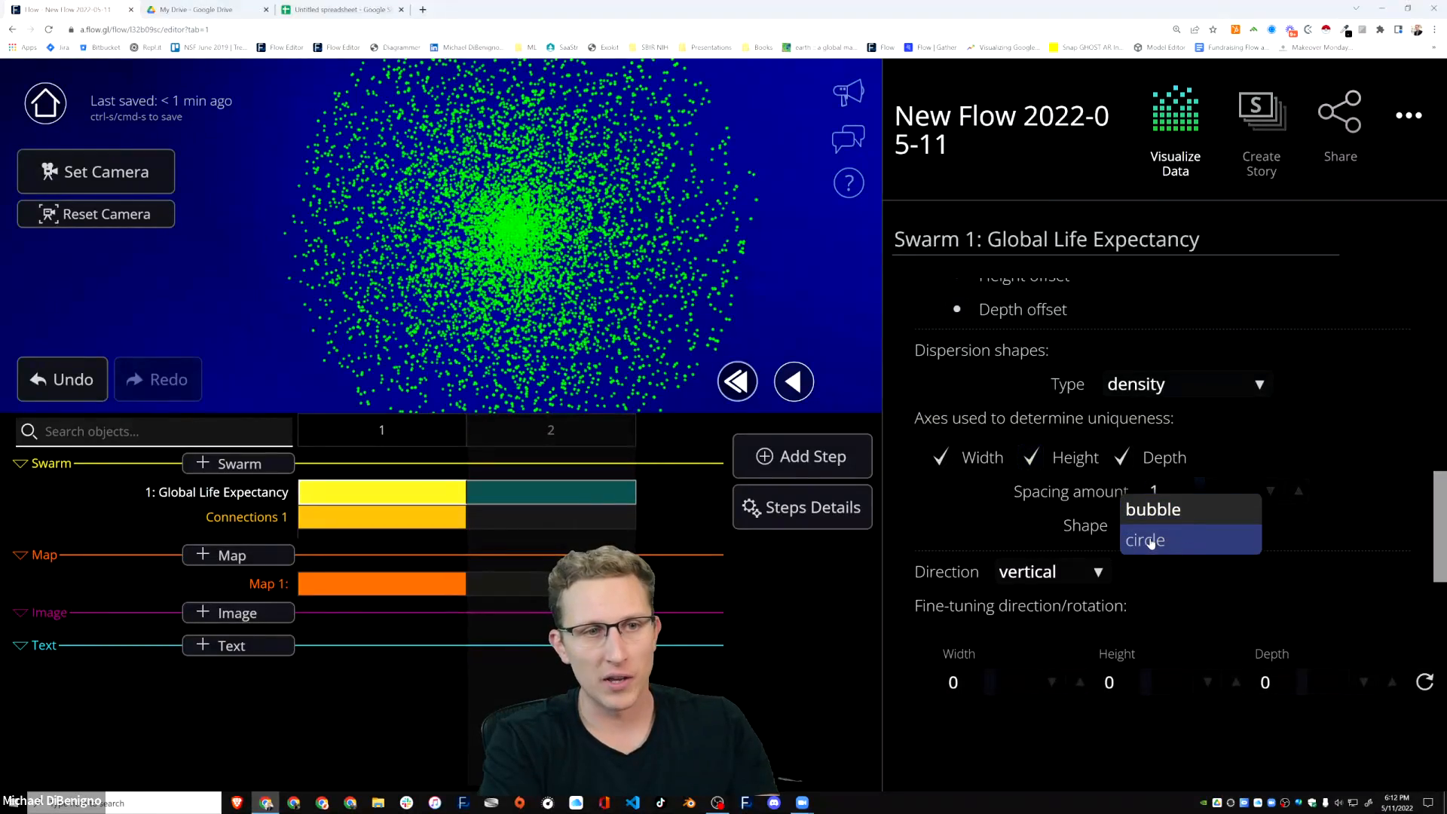
click(1151, 541)
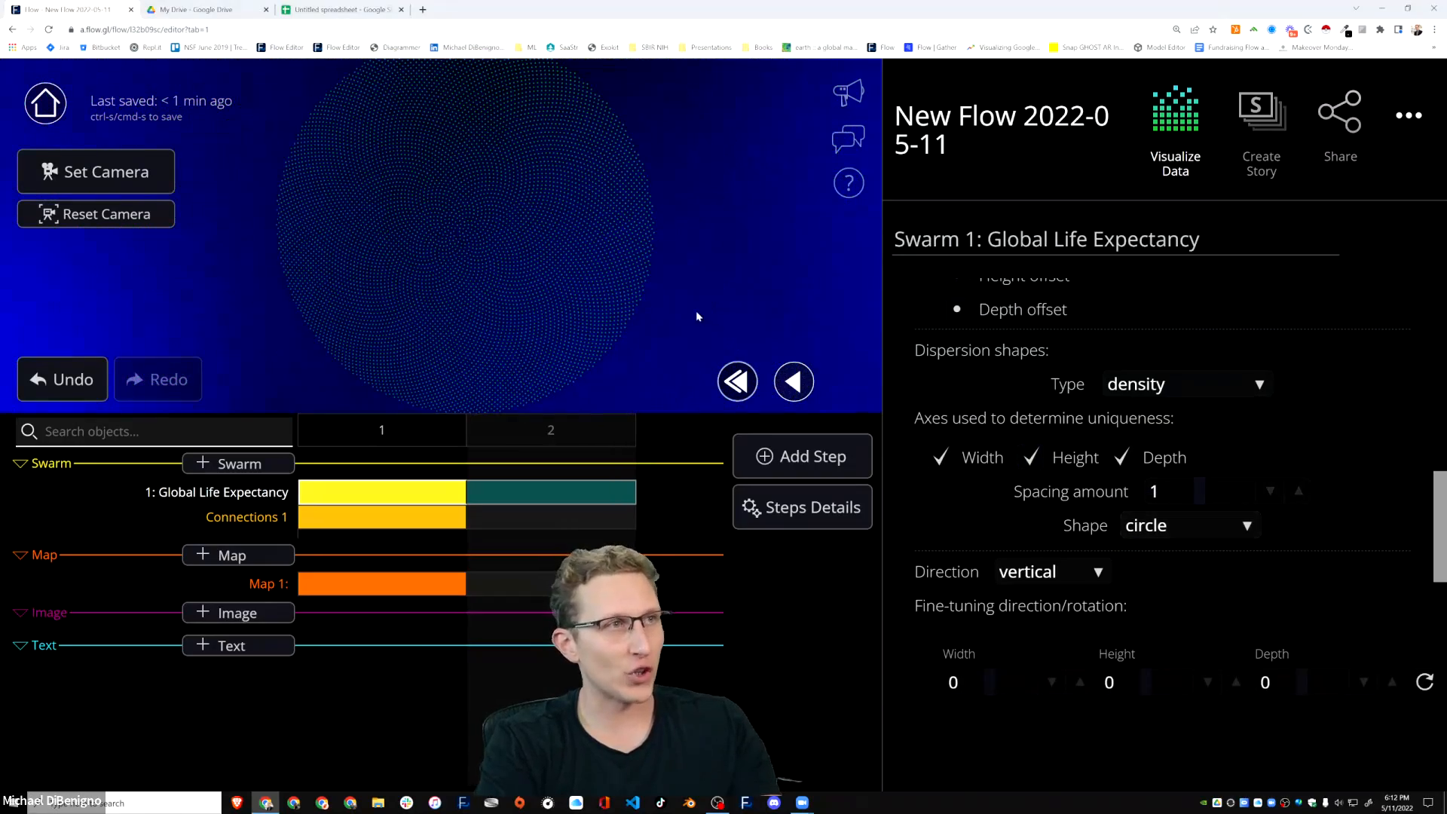
Increase the fixed size of the swarm's points to 15.
scroll(1251, 581, down, 2)
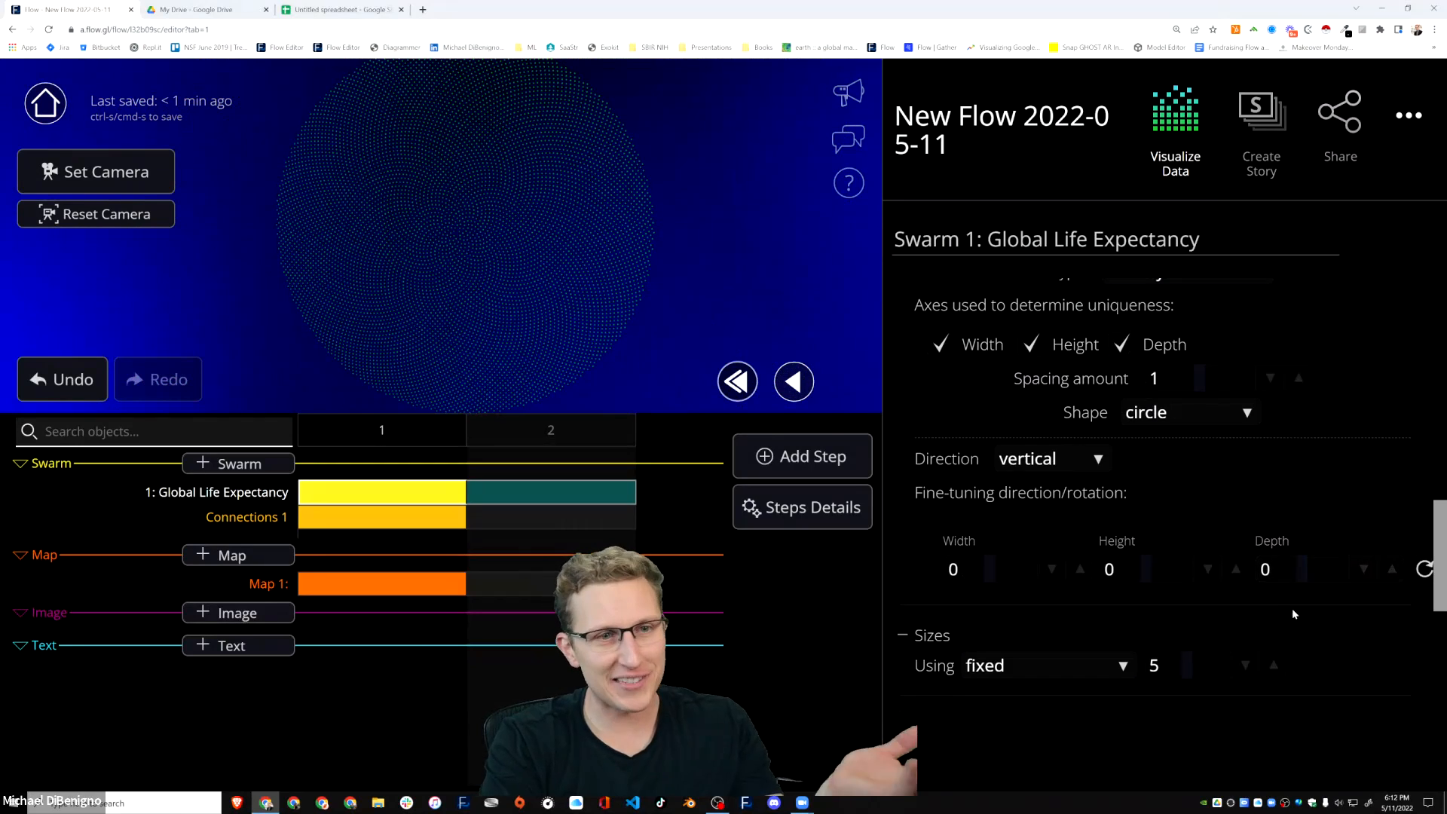
click(1275, 666)
click(1276, 667)
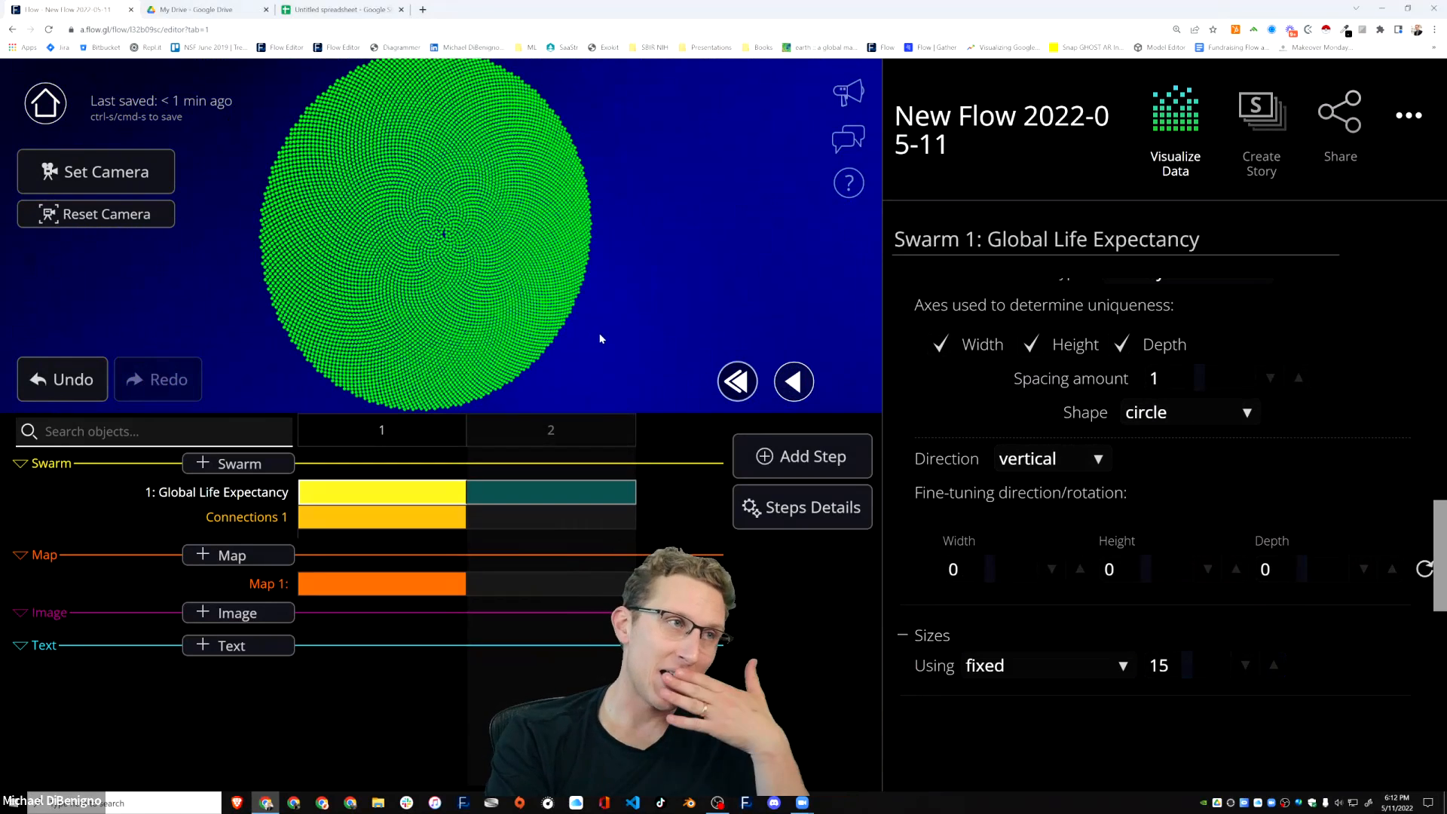
Set the direction of the swarm's additional dimensions to horizontal.
scroll(1206, 475, up, 4)
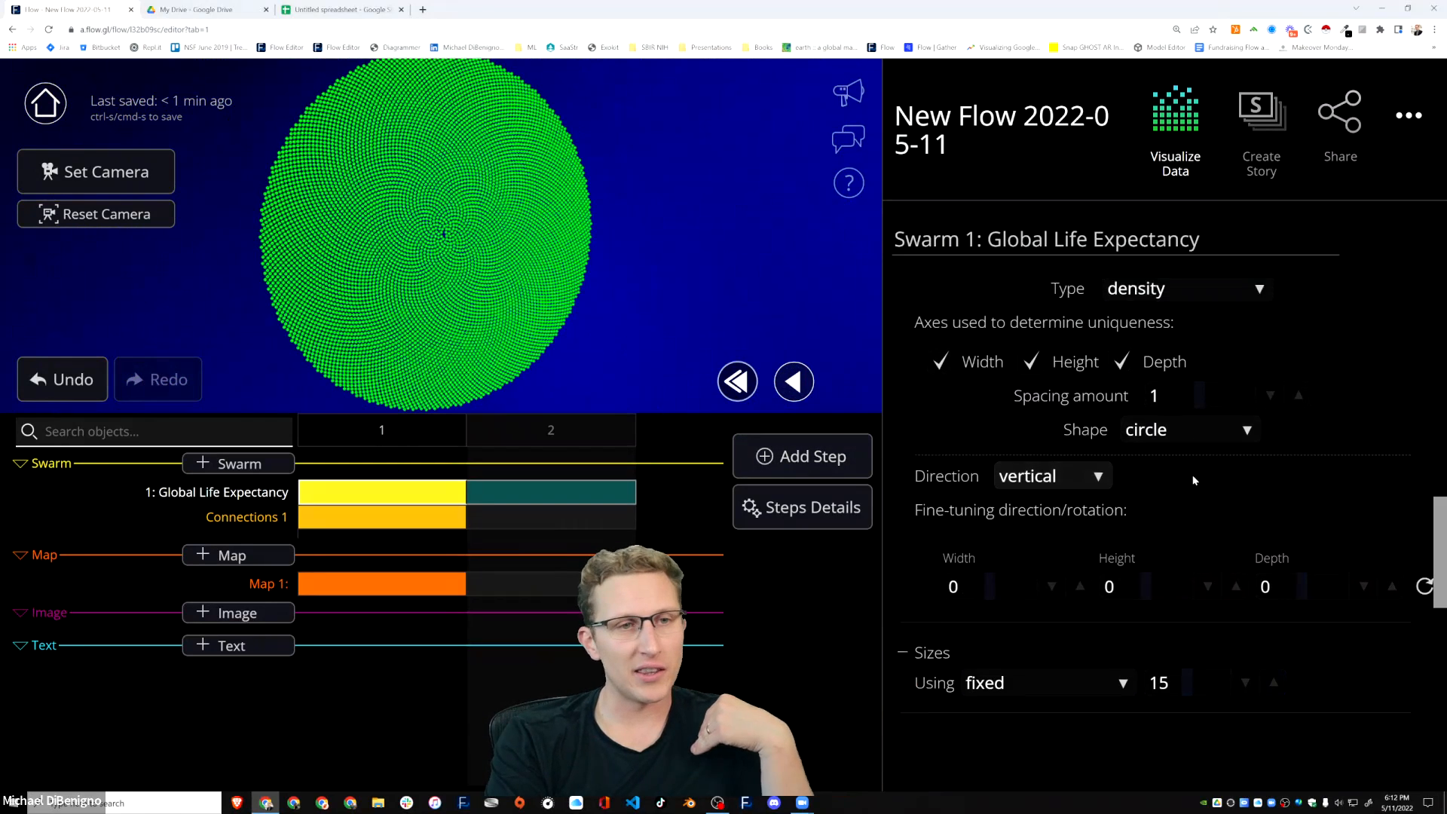
scroll(1318, 484, down, 4)
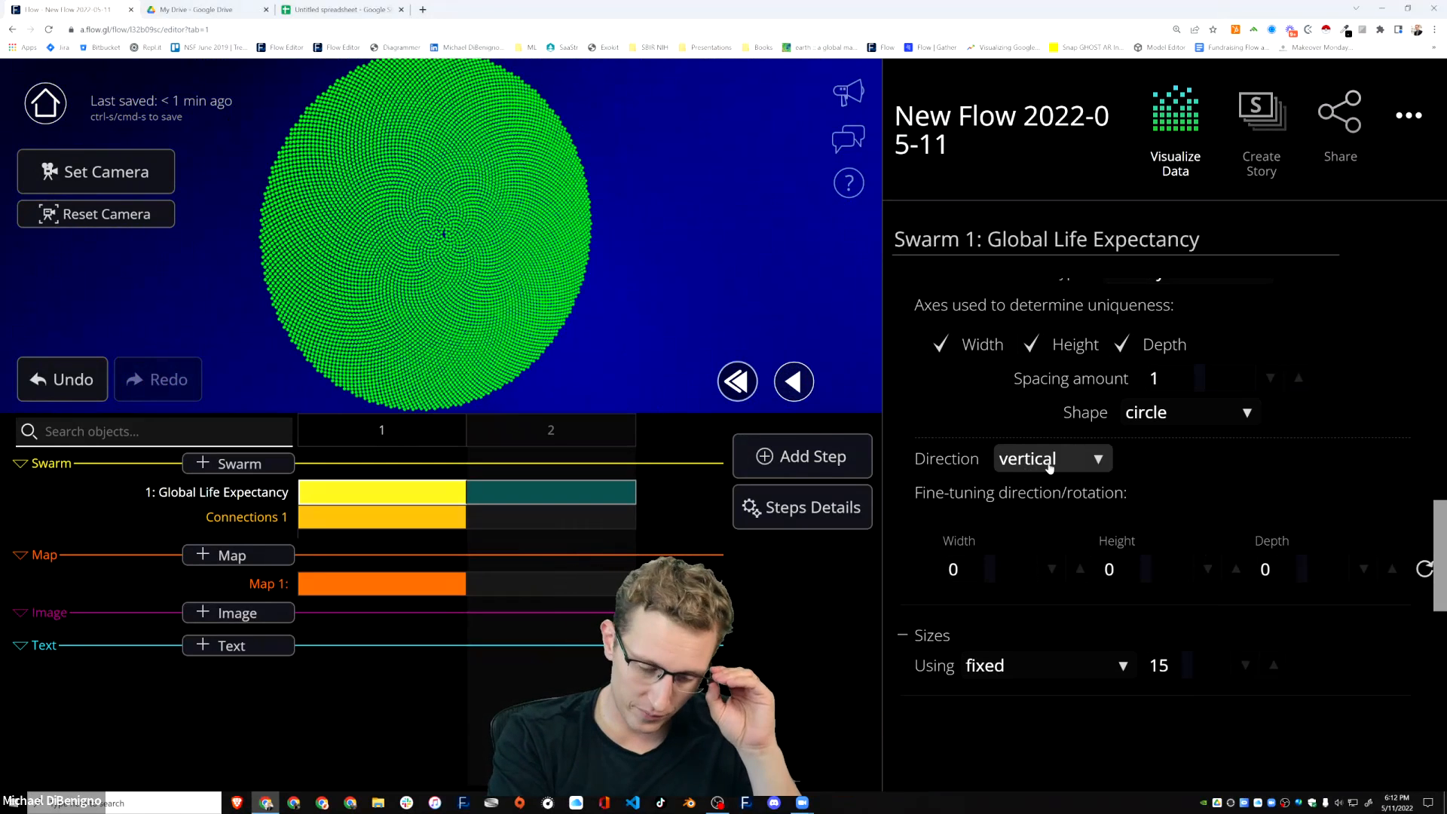
scroll(1322, 488, up, 5)
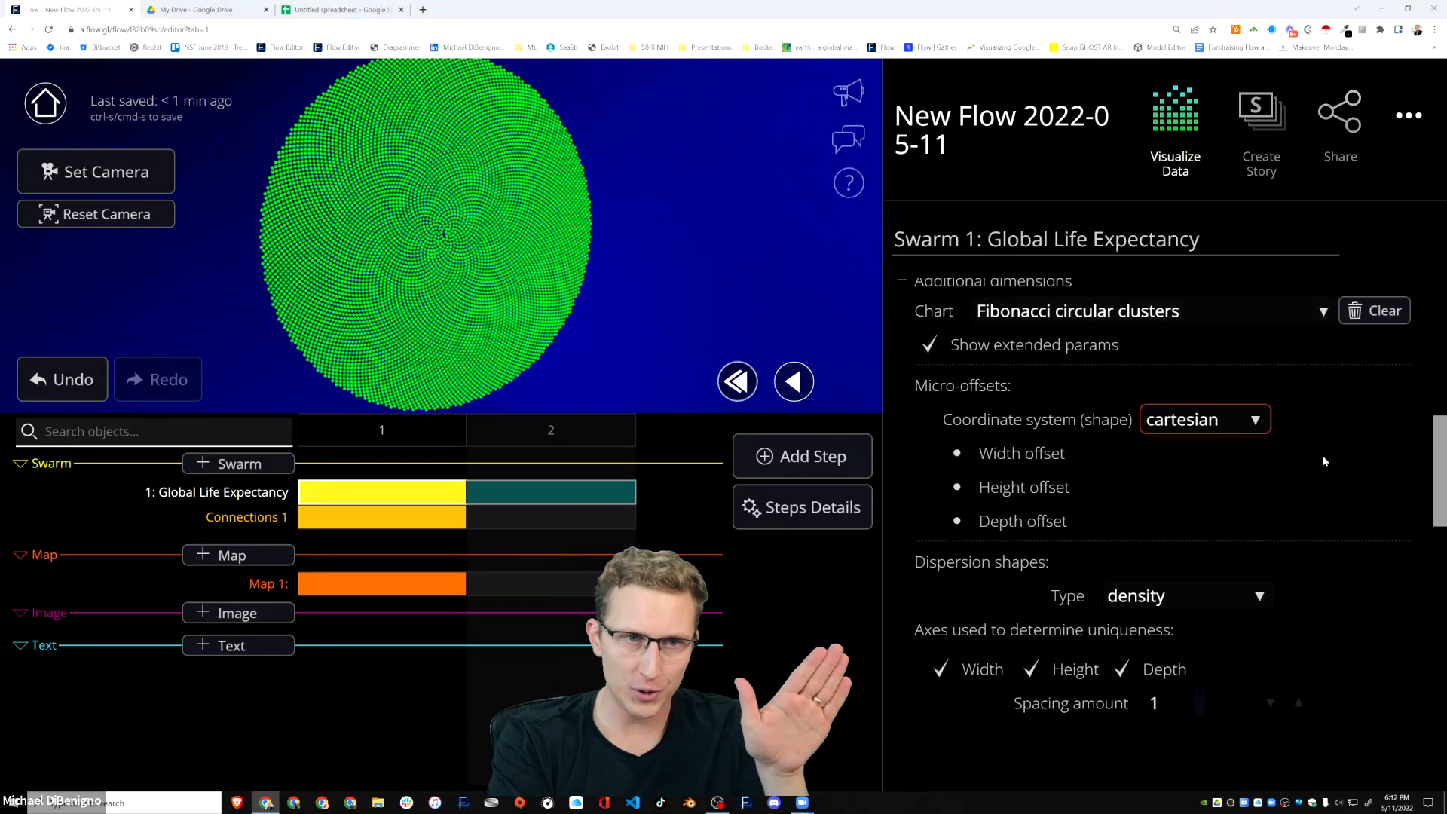
scroll(1323, 458, down, 5)
scroll(1324, 461, down, 3)
scroll(1066, 525, up, 3)
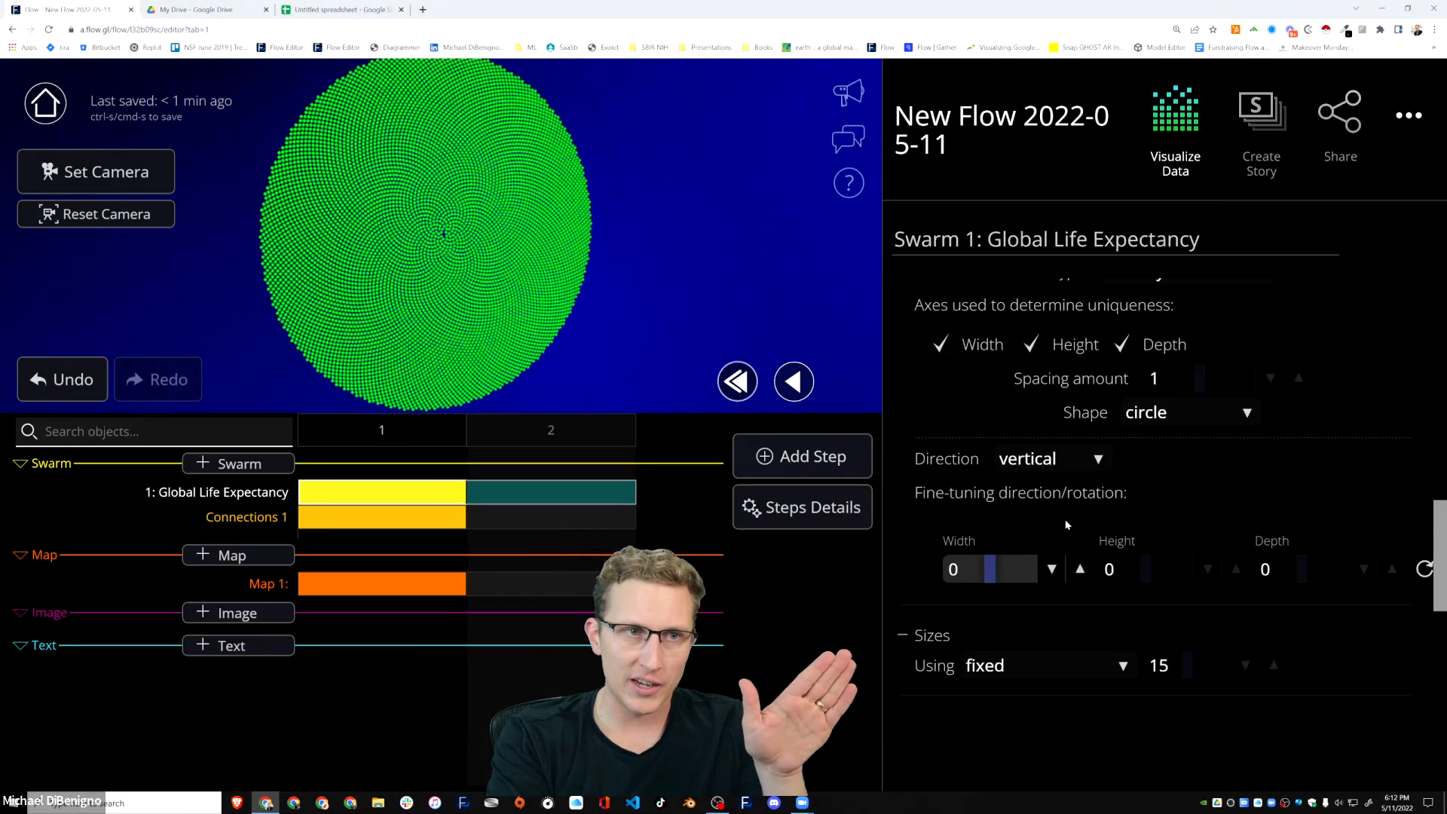
click(1050, 463)
click(1040, 430)
click(1044, 461)
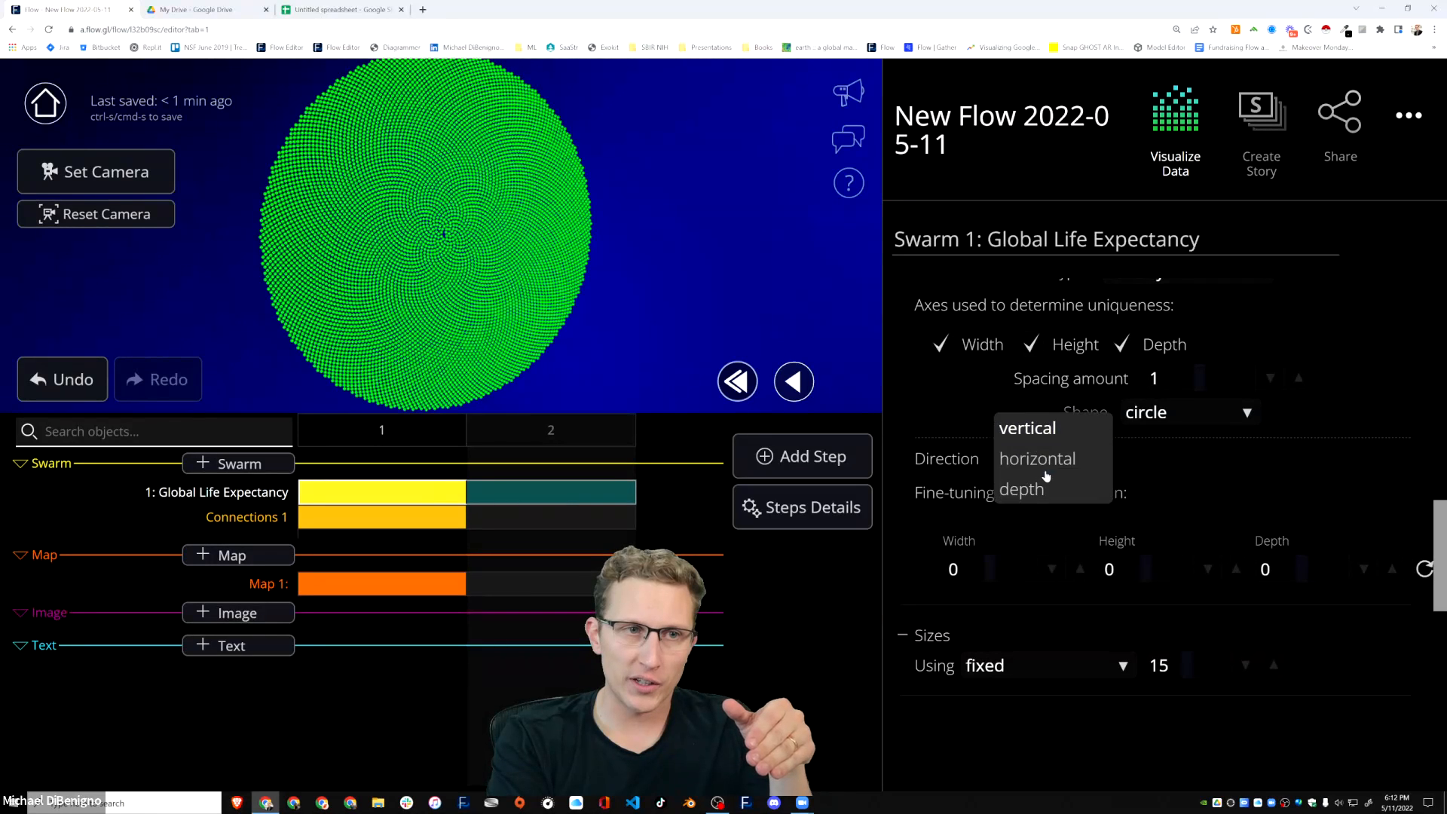
click(1044, 467)
Try the depth direction for the dispersion, and switch back to horizontal.
click(1051, 461)
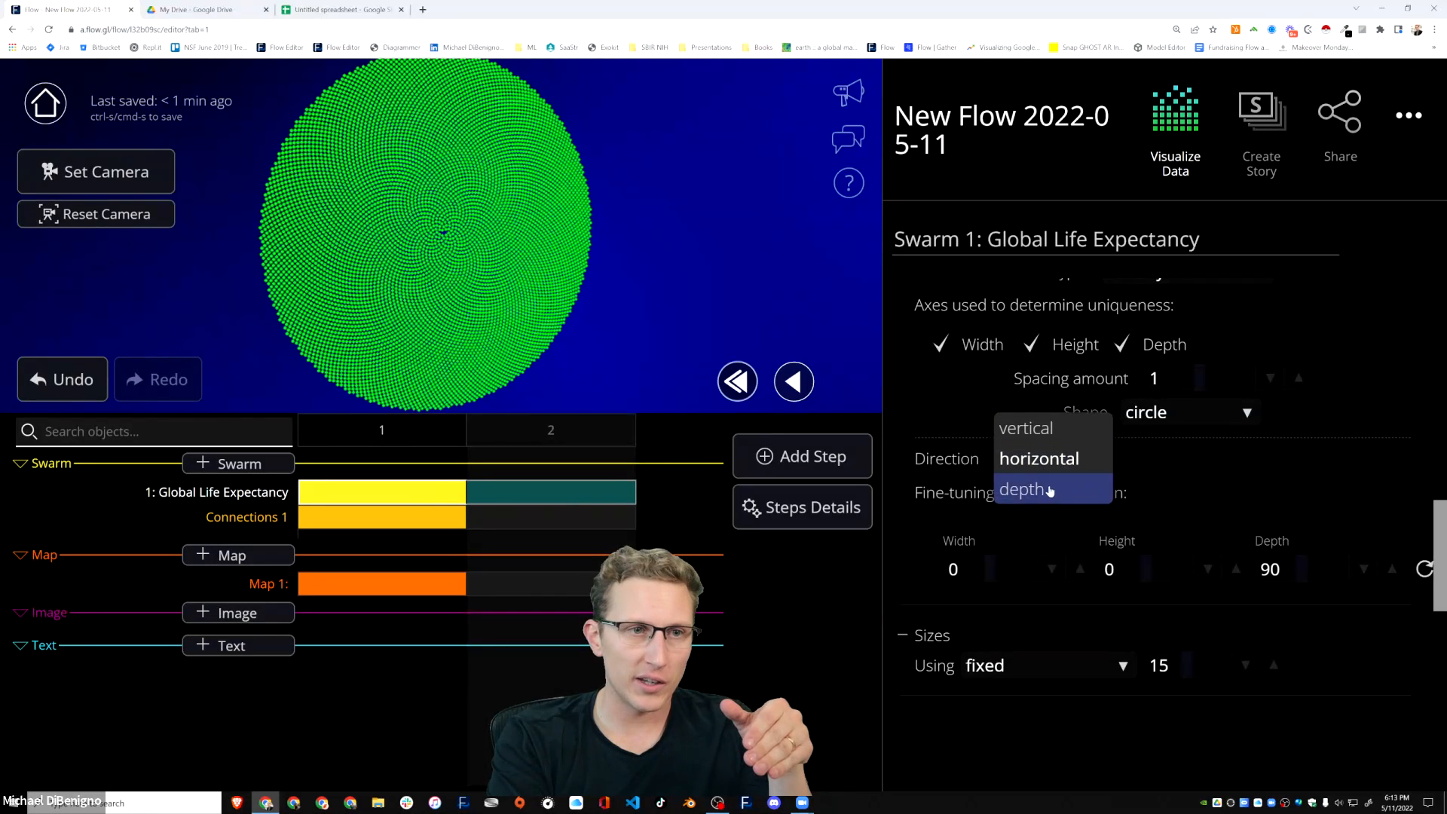
click(1044, 490)
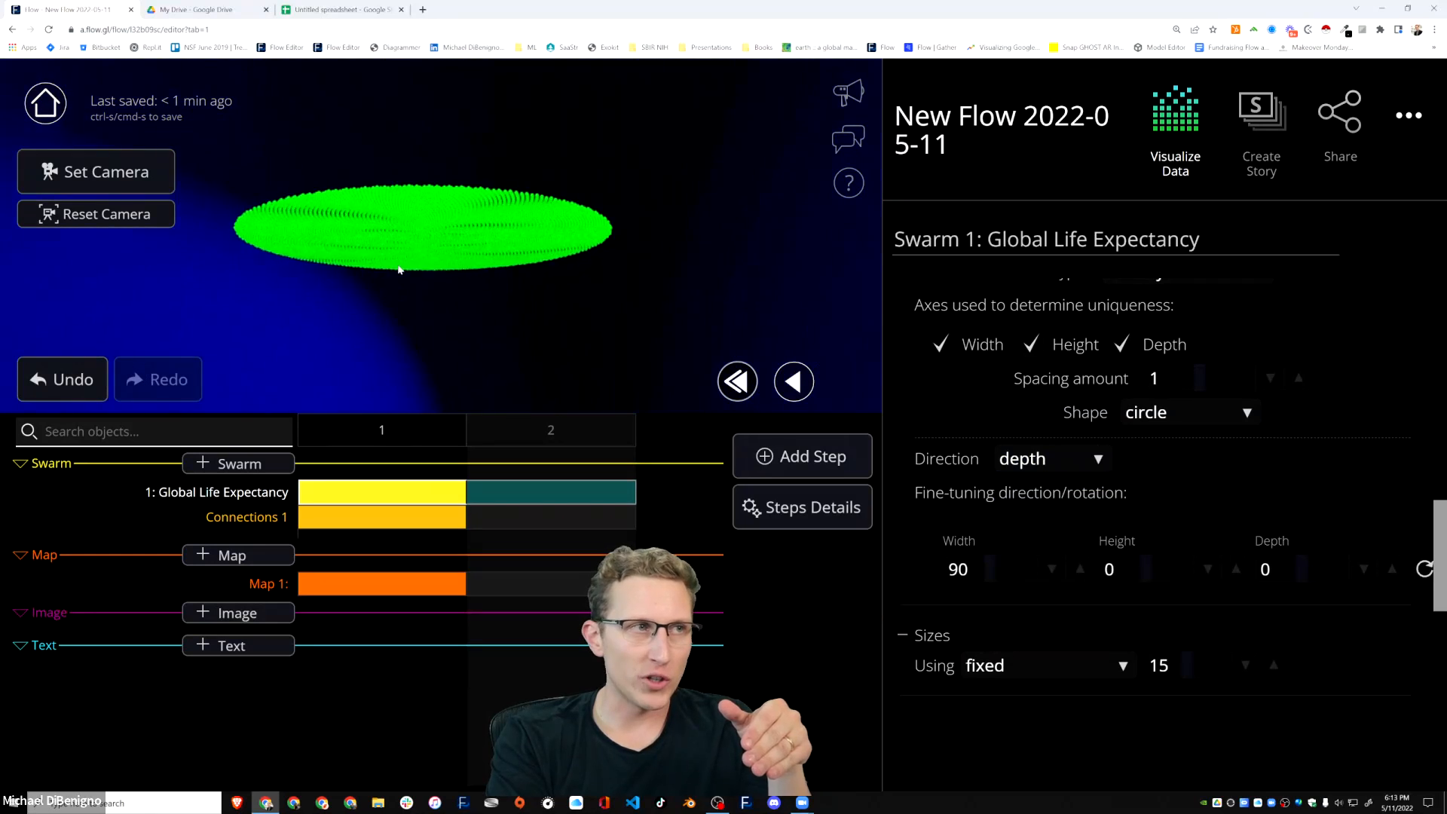
click(1047, 461)
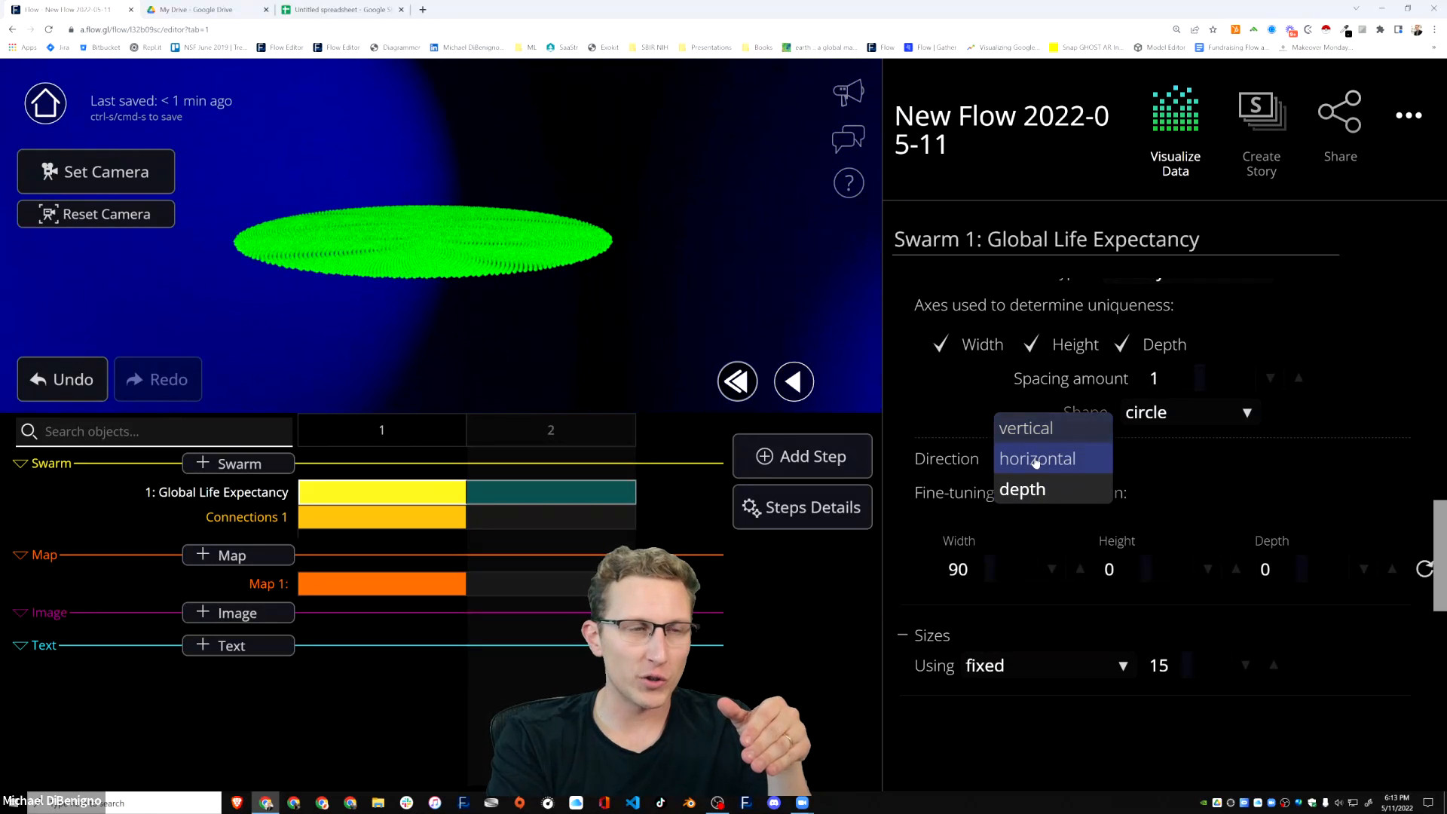
click(1036, 459)
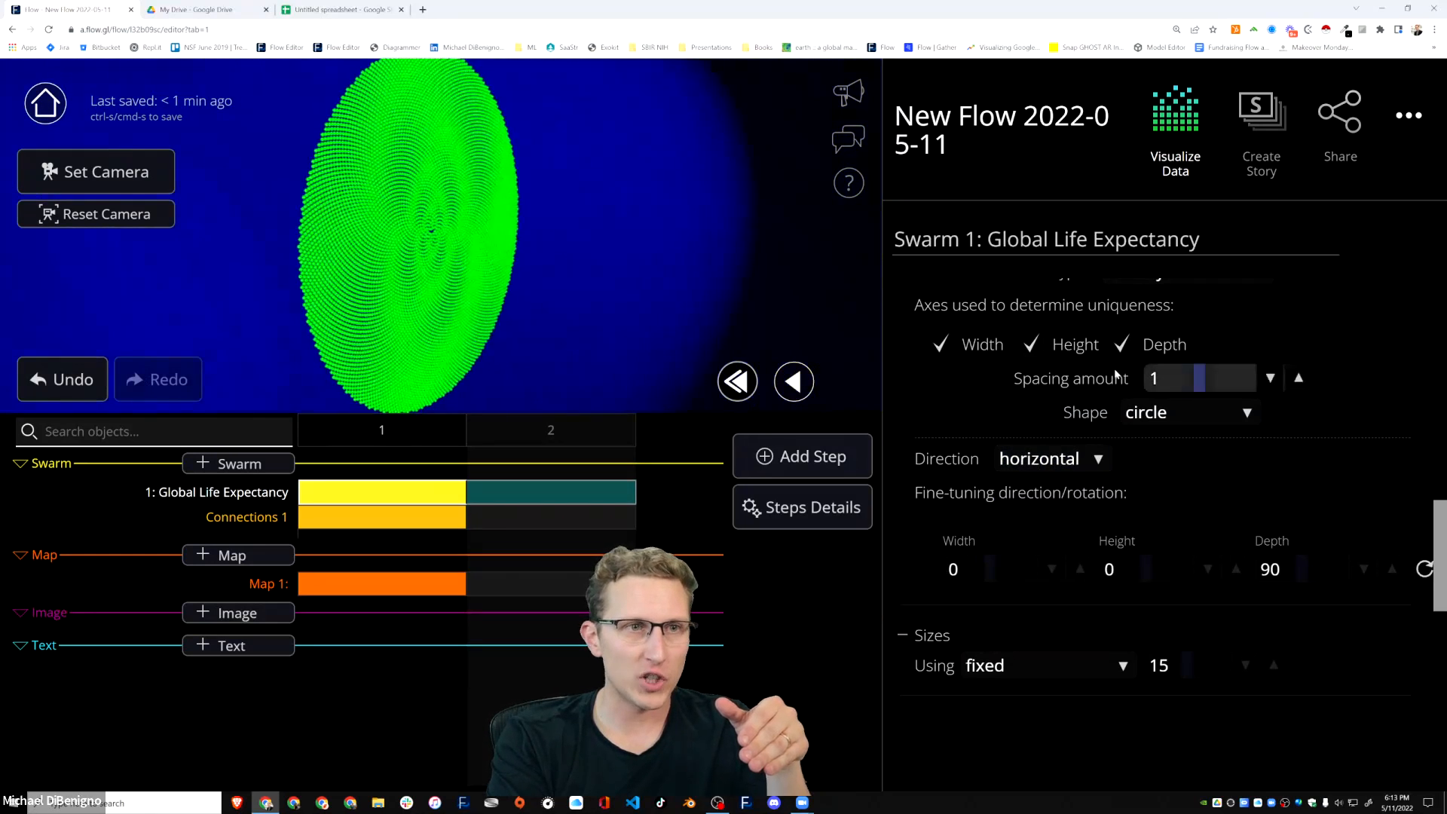
Change the swarm's dispersion shape type to directional.
scroll(1223, 490, up, 3)
click(1195, 555)
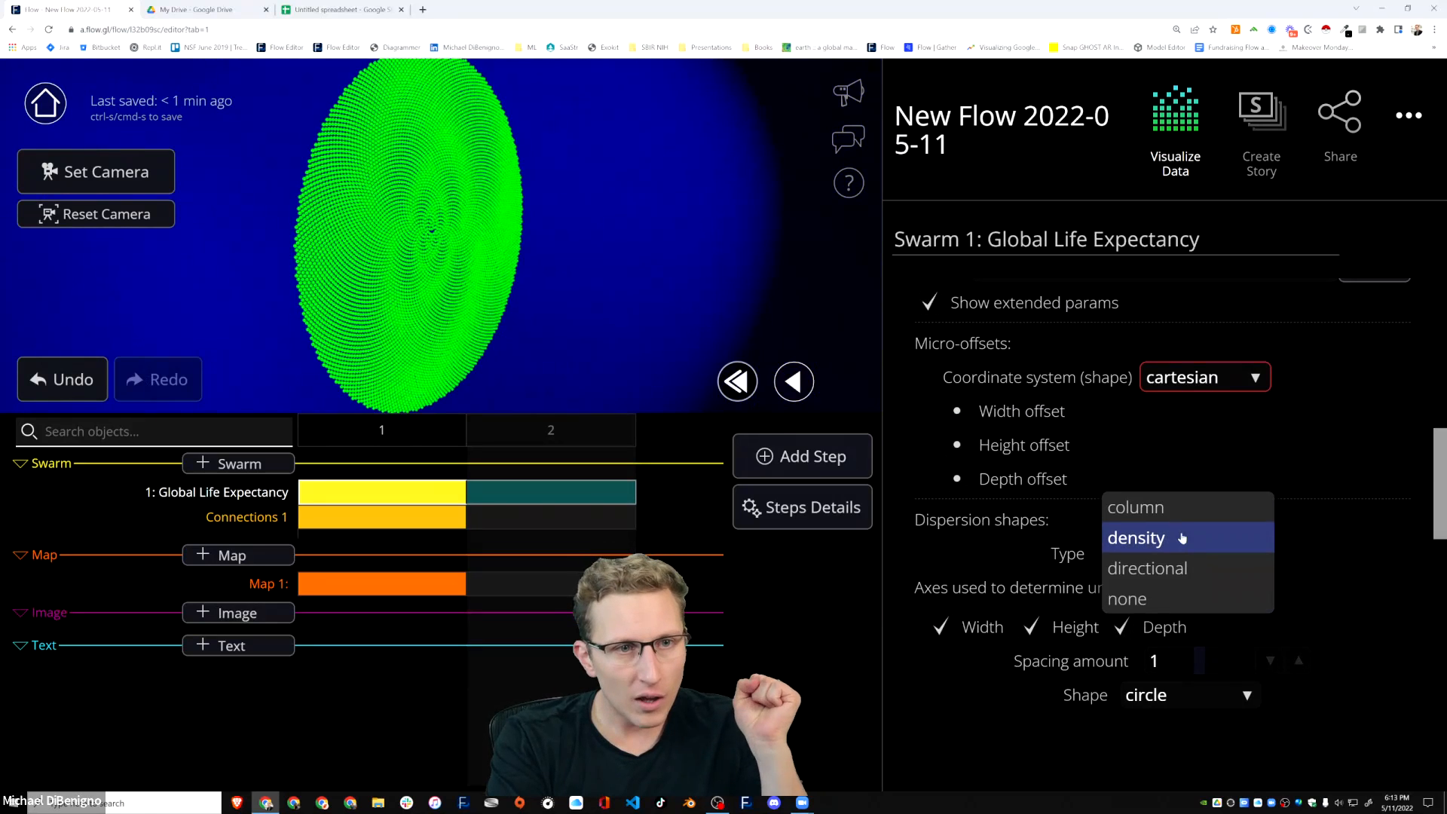
click(1167, 570)
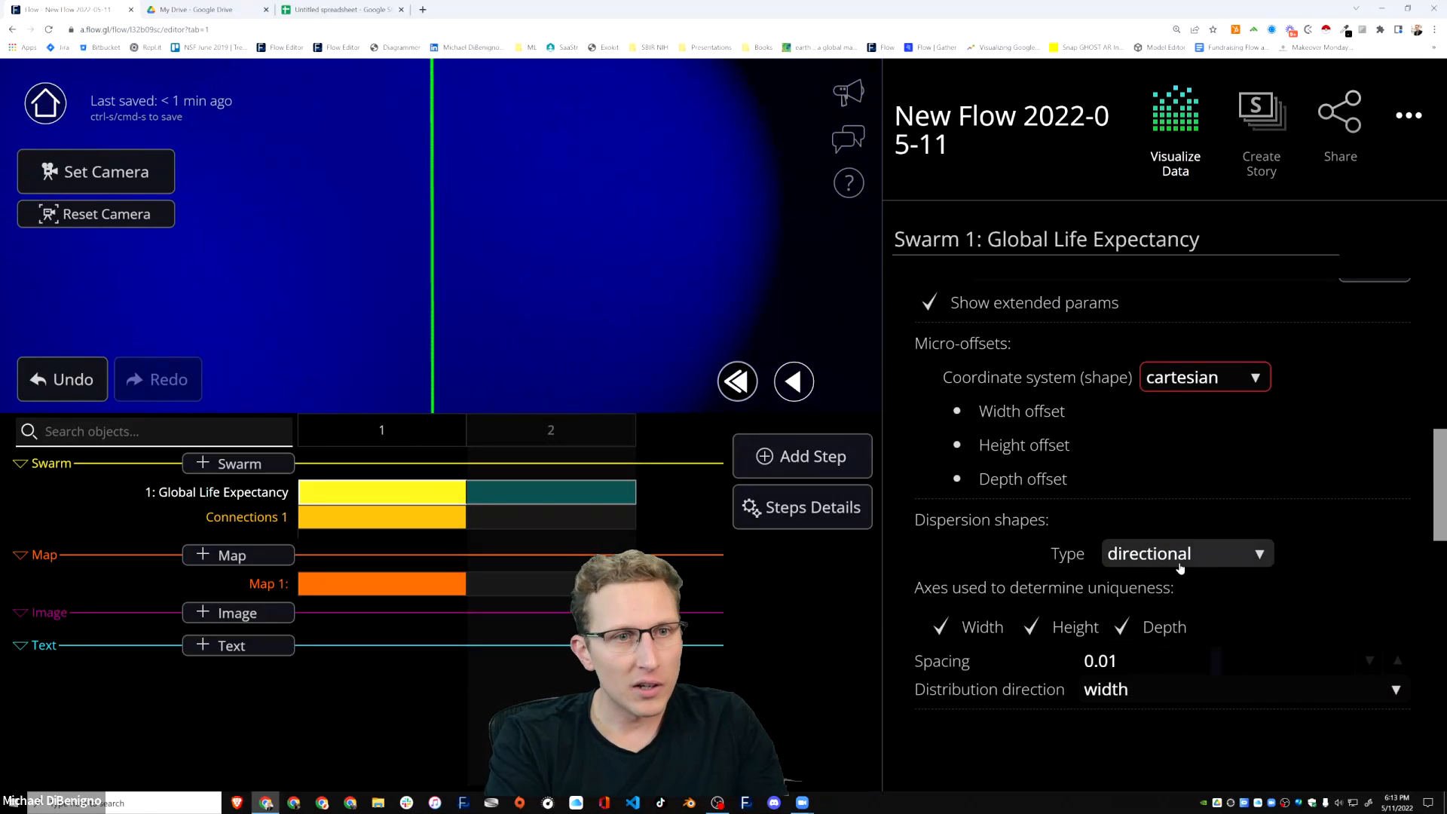
Increase the spacing of the directional dispersion to 0.03, keeping width as the distribution direction.
scroll(1179, 542, down, 2)
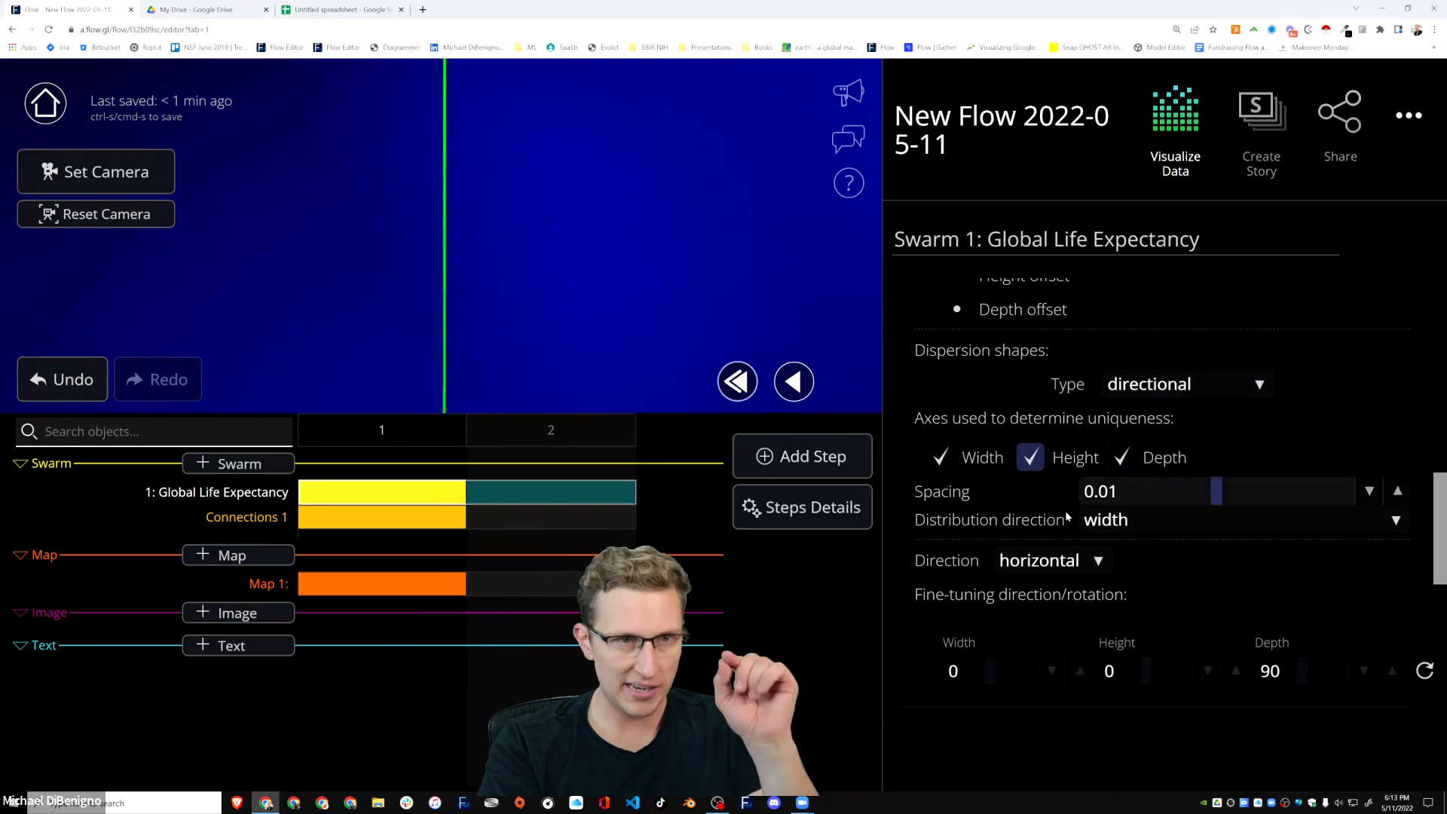
click(1116, 519)
click(1407, 394)
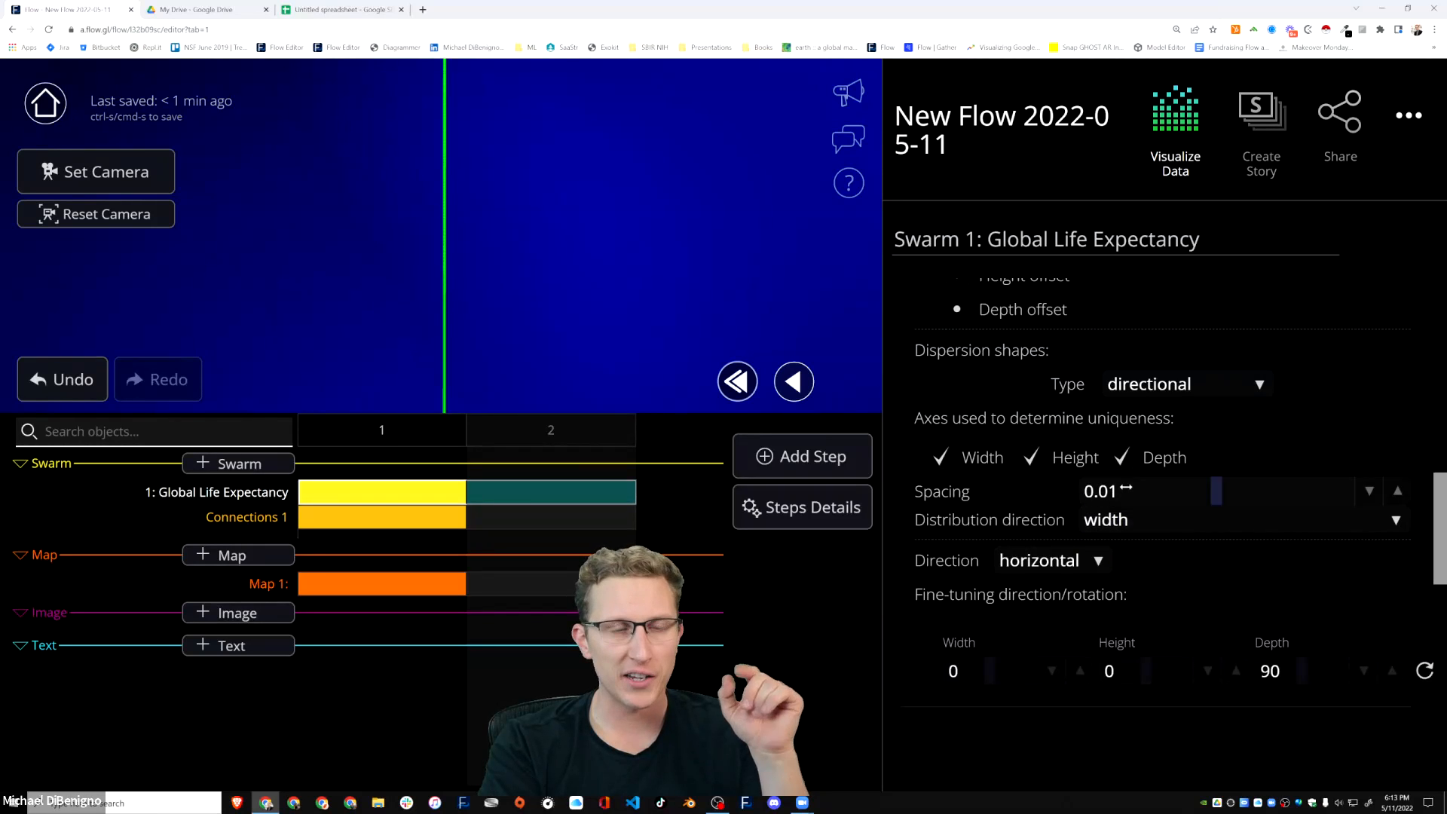
click(1397, 492)
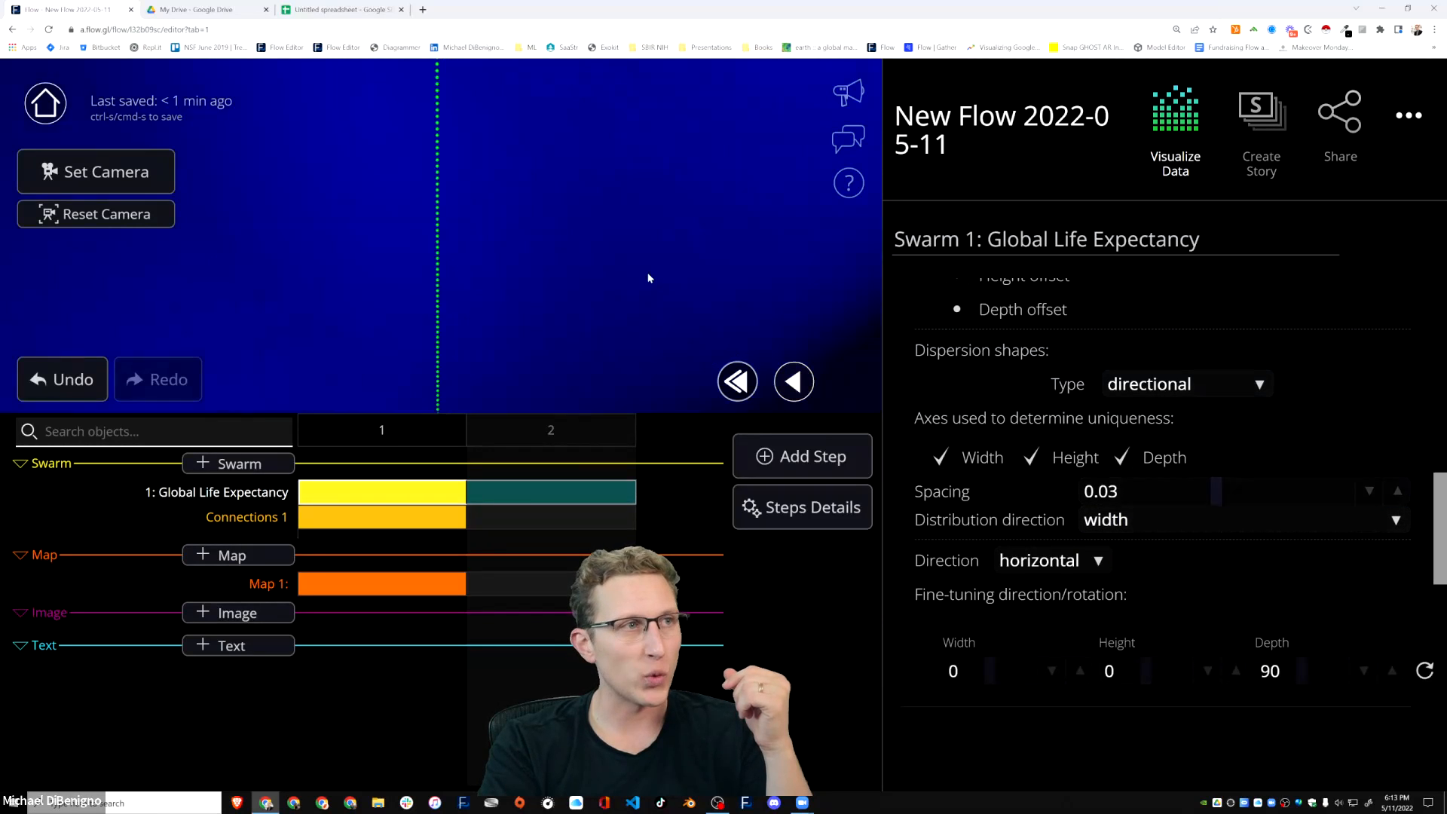
Change the swarm's dispersion shape type to column.
scroll(1153, 455, up, 4)
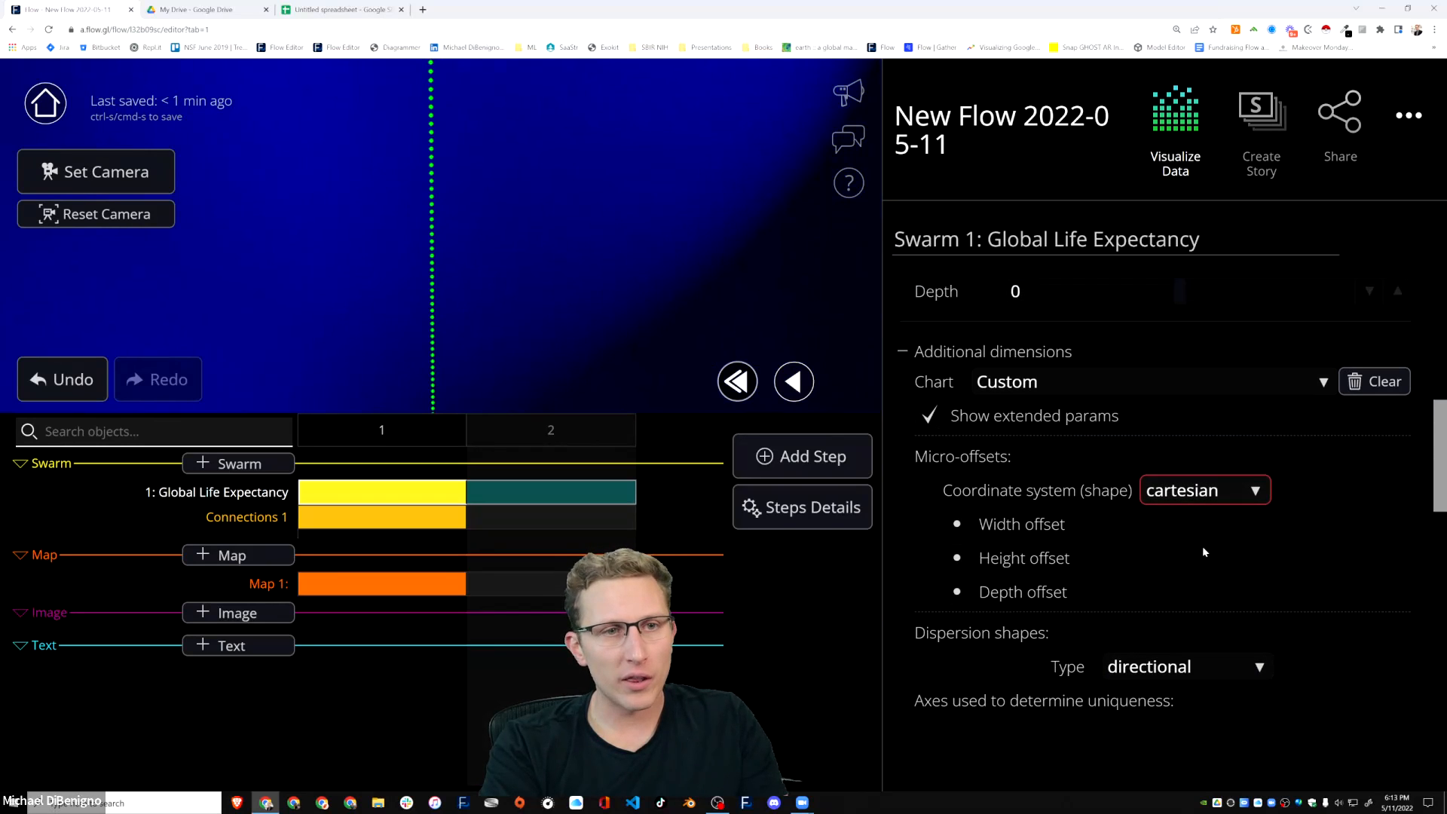
scroll(1331, 608, down, 2)
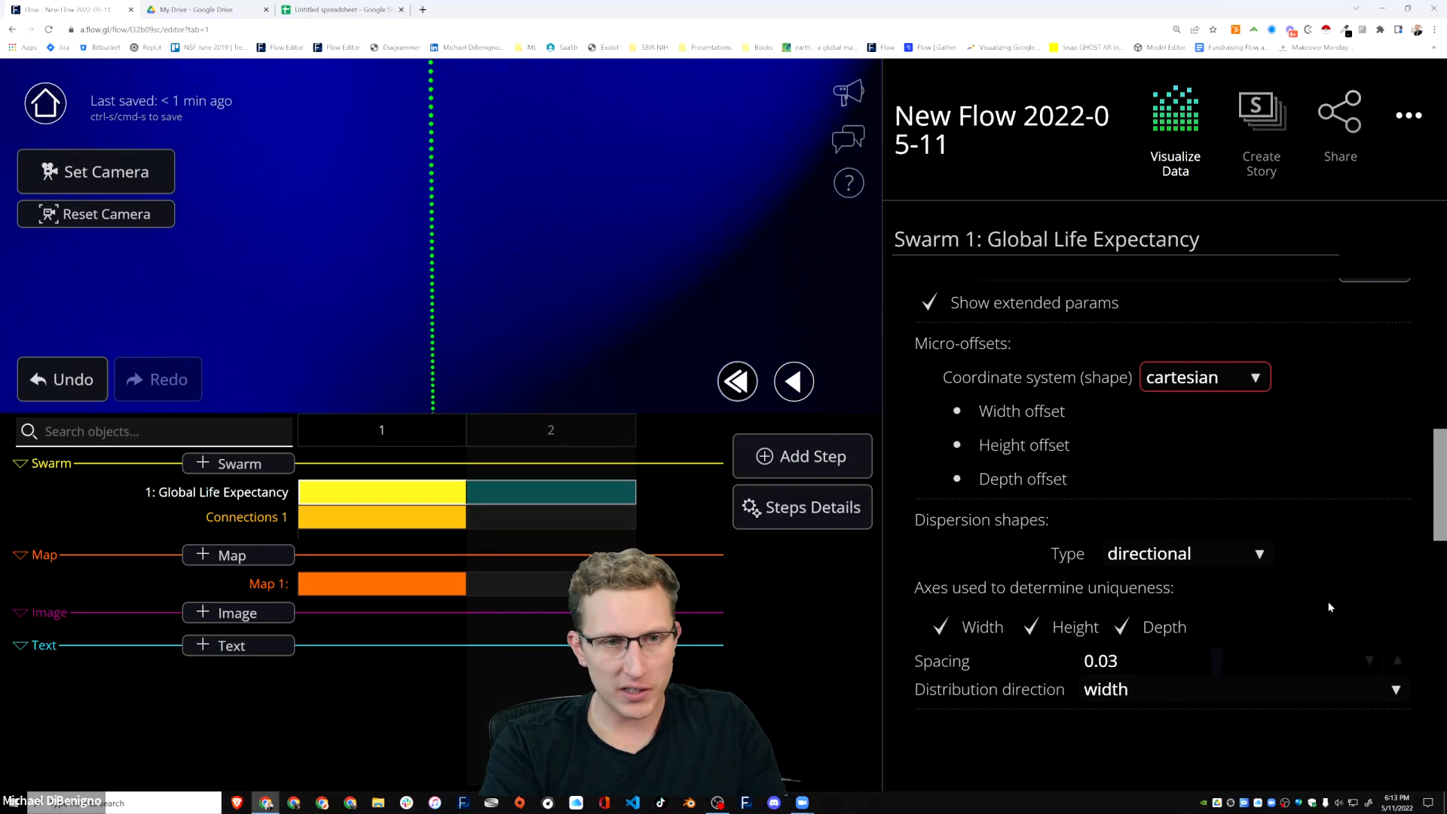
click(1249, 557)
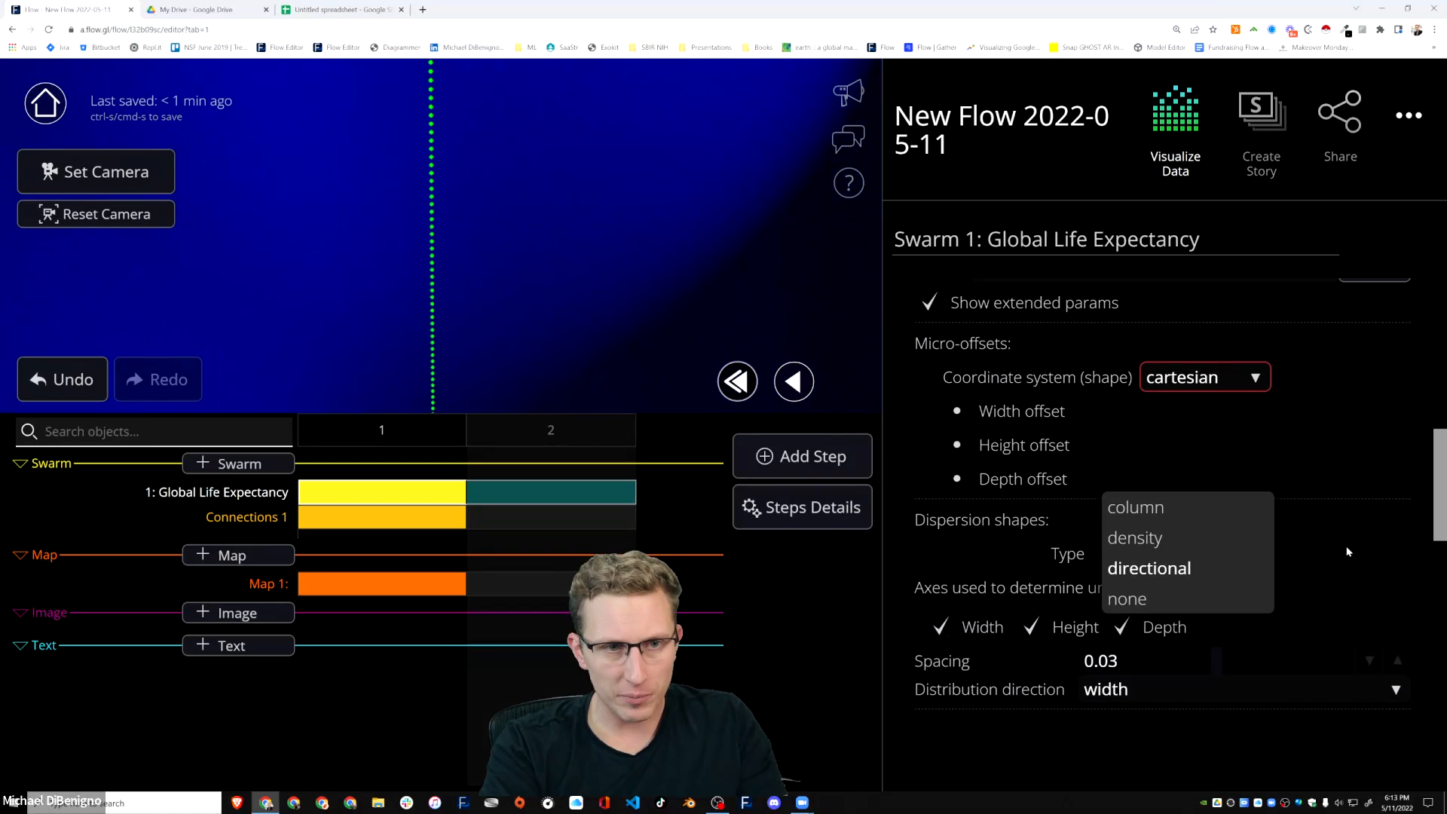
click(1137, 507)
scroll(1281, 537, down, 3)
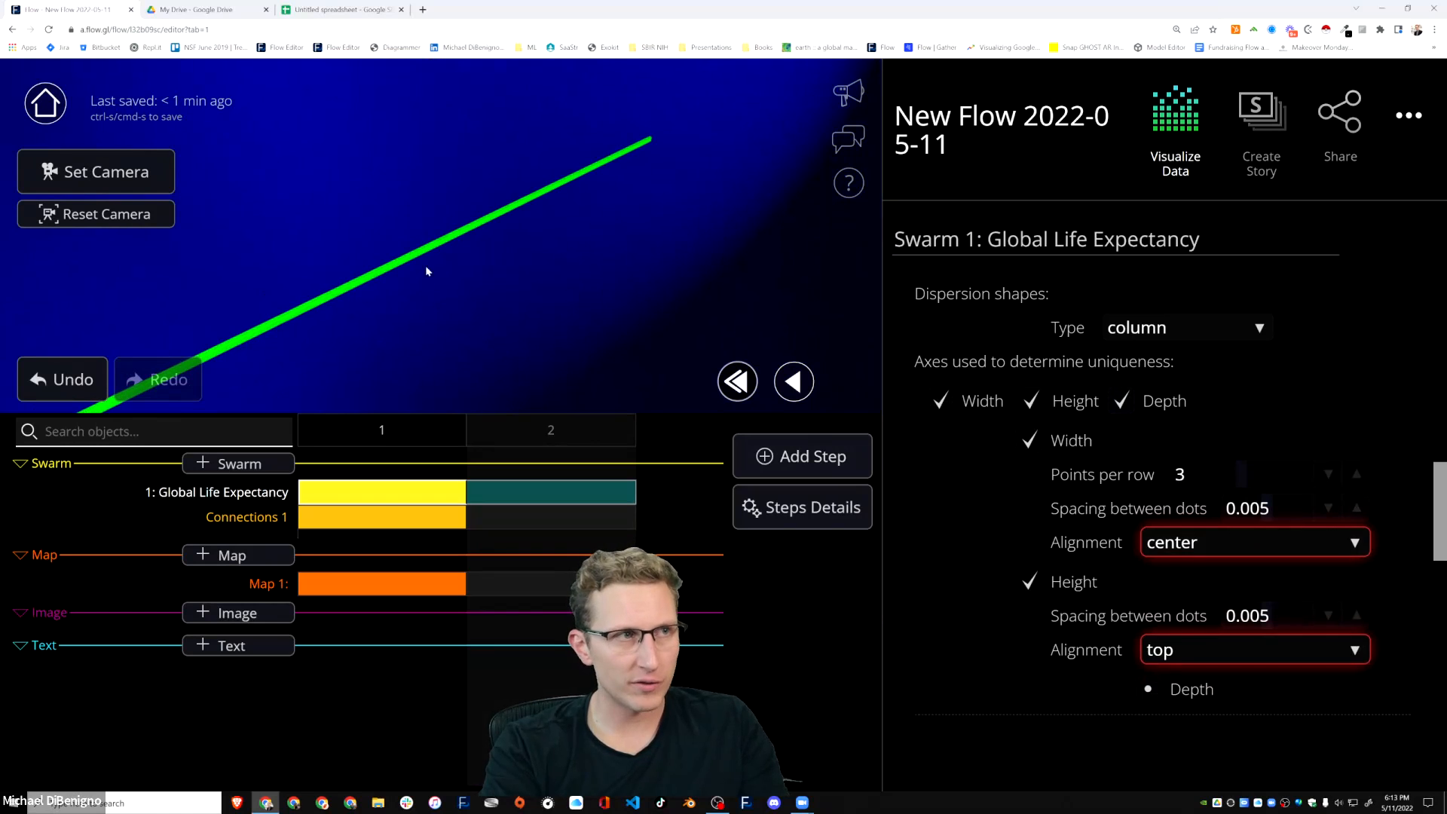
Set the column dispersion to 5 points per row and orbit the 3D view around the column.
scroll(1067, 447, down, 3)
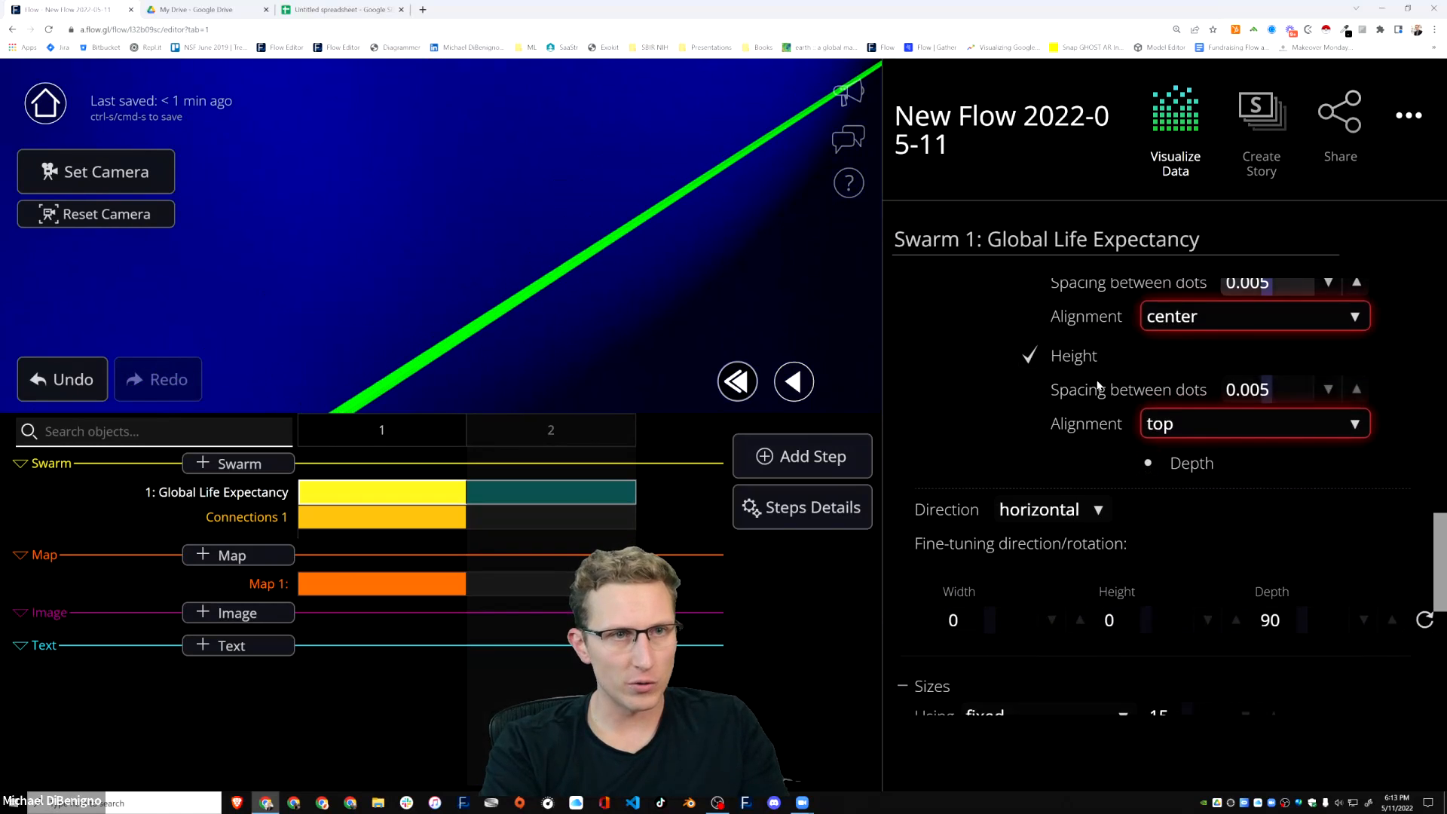
scroll(1067, 447, up, 2)
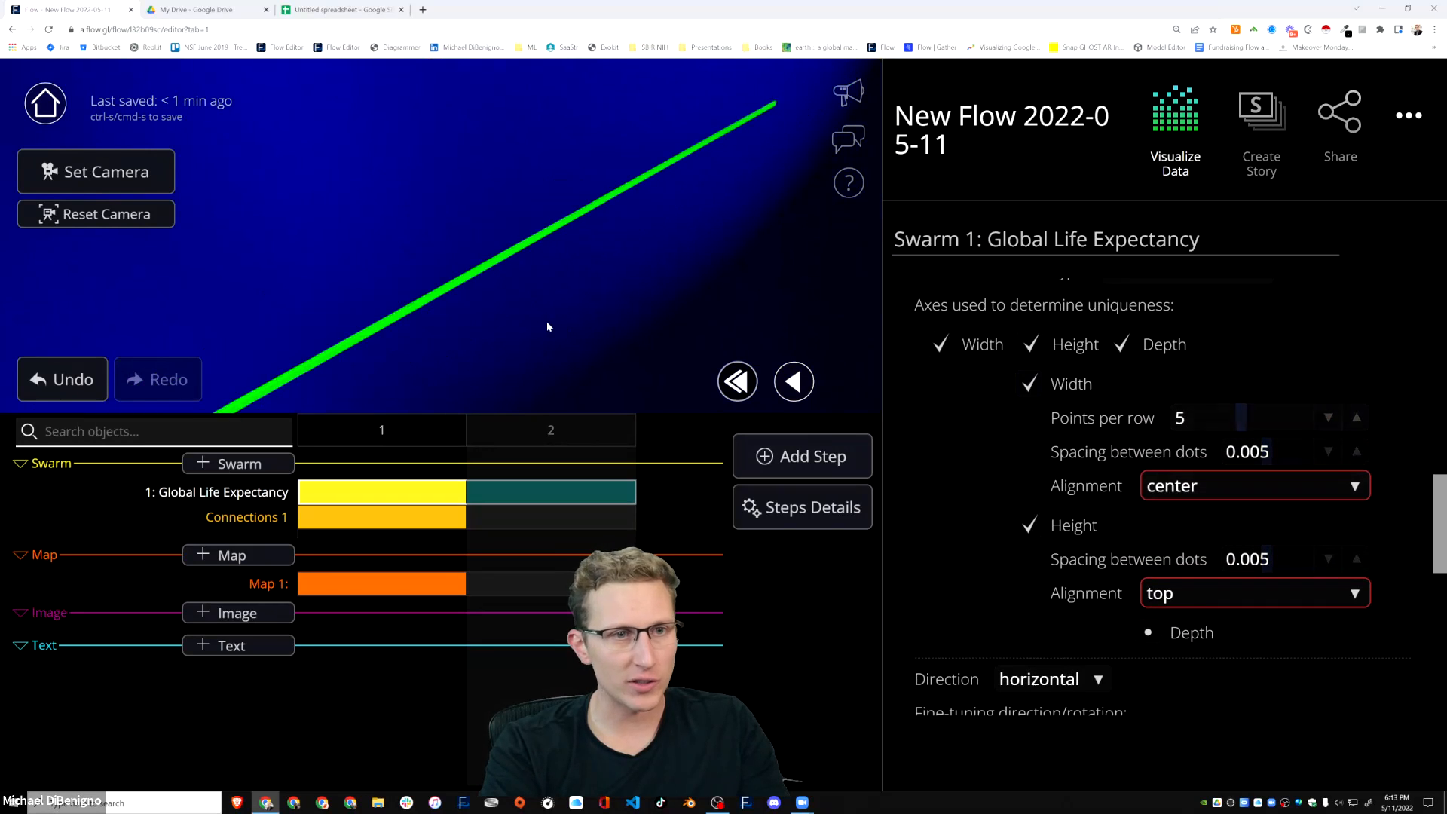
drag(419, 310, 454, 391)
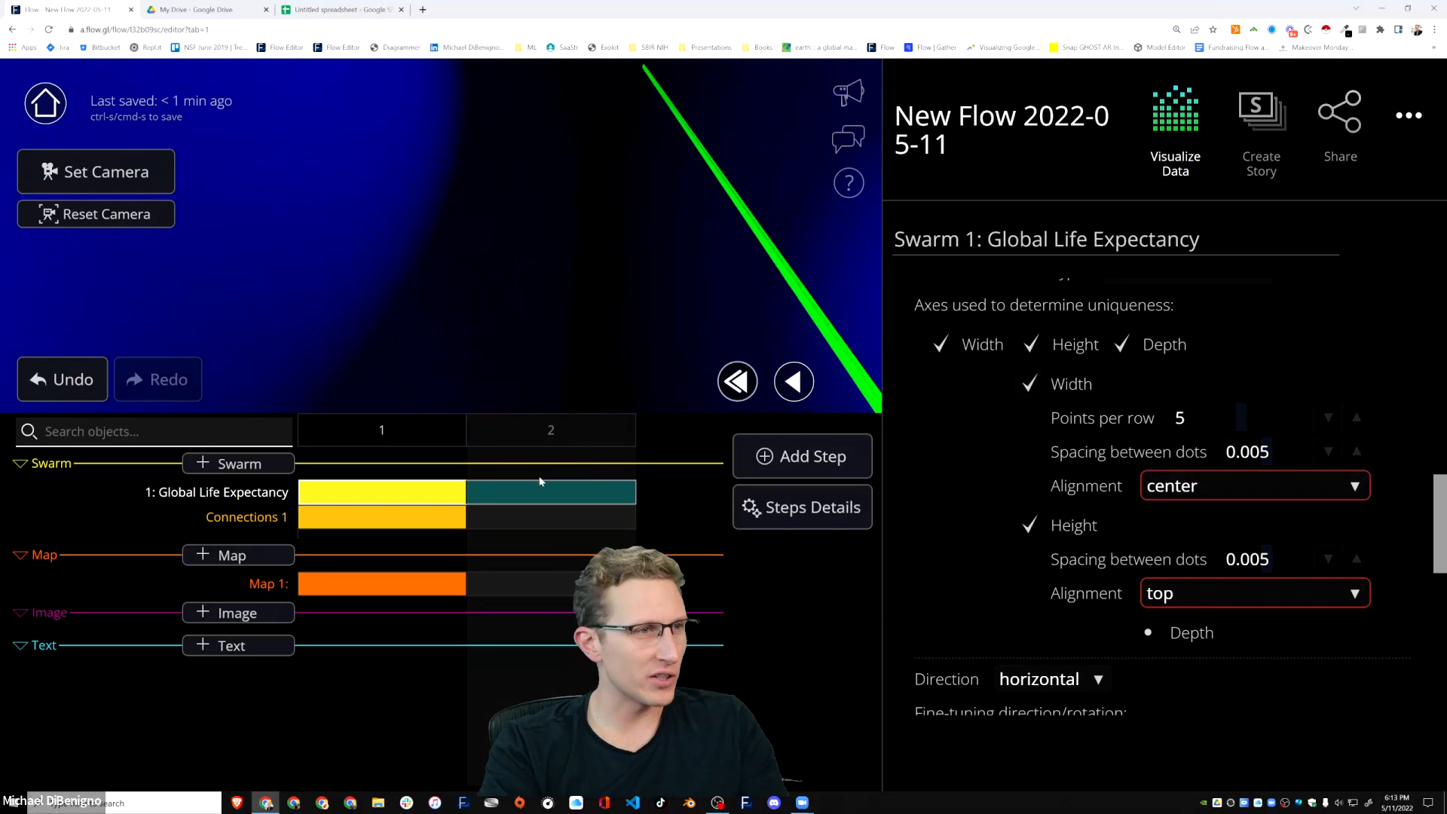
Set the additional dimensions chart to Random Bubble clusters and review its extended params.
scroll(1114, 452, down, 2)
scroll(1206, 526, up, 4)
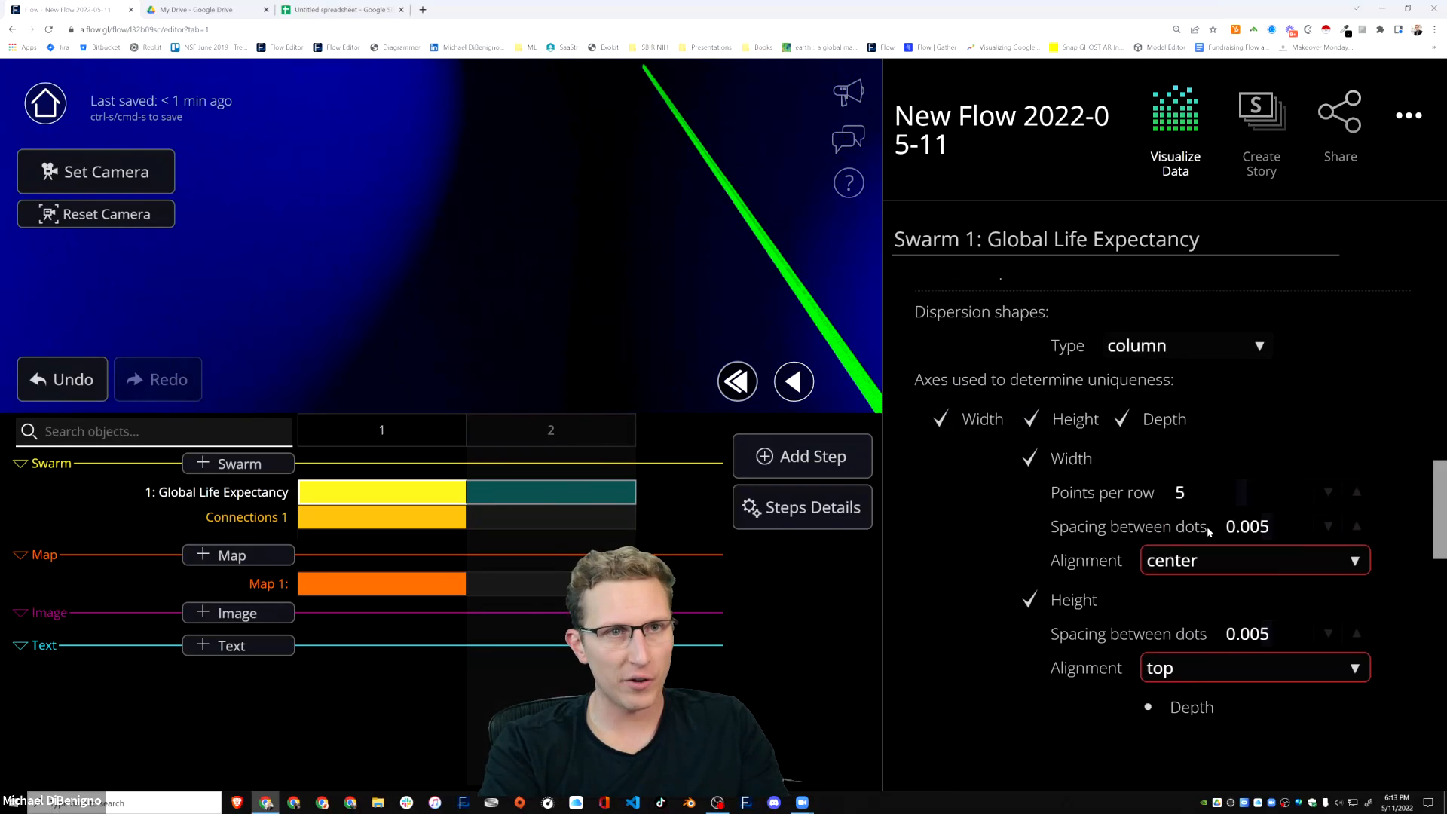
scroll(1188, 462, up, 2)
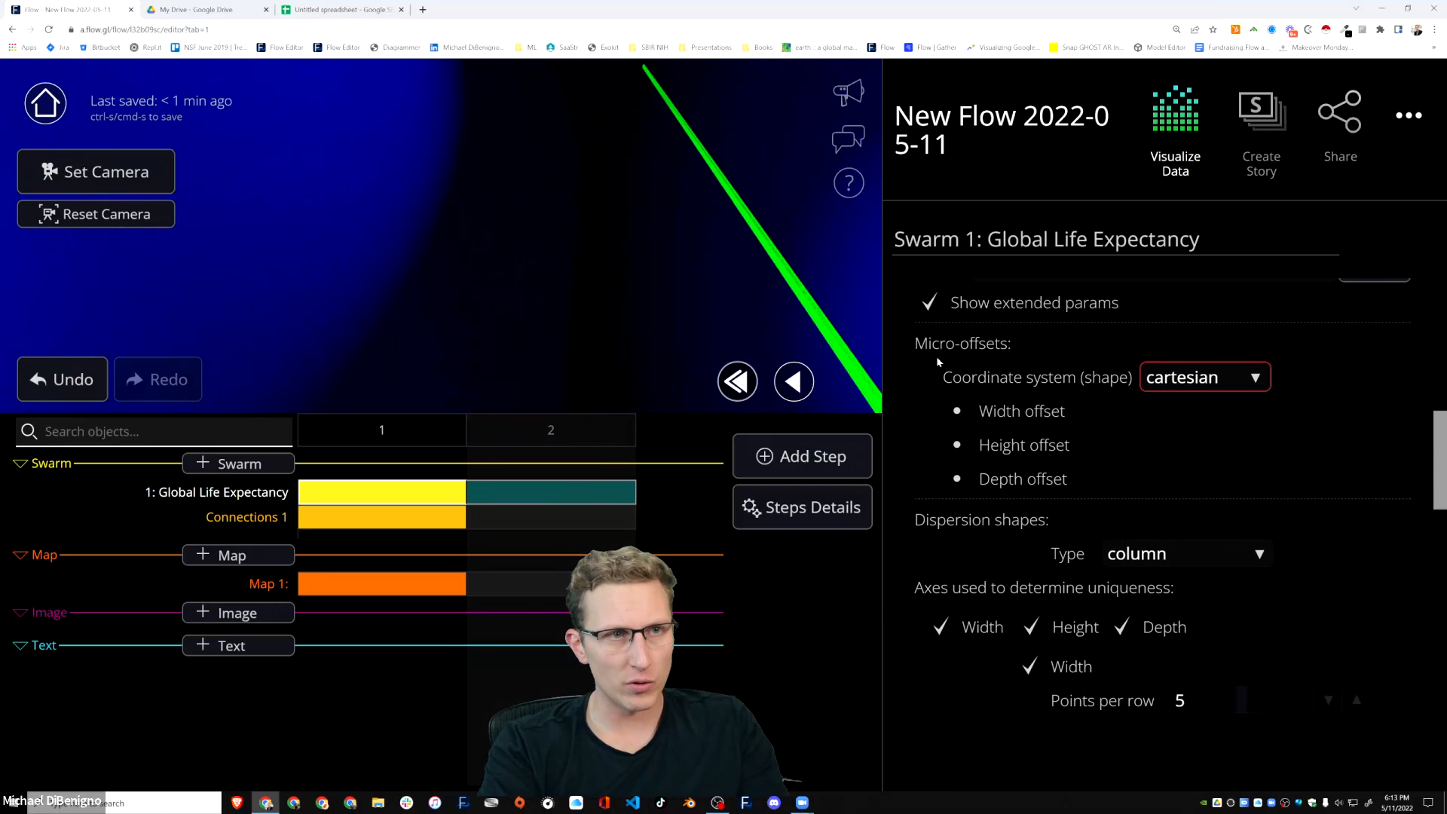
scroll(1249, 482, up, 2)
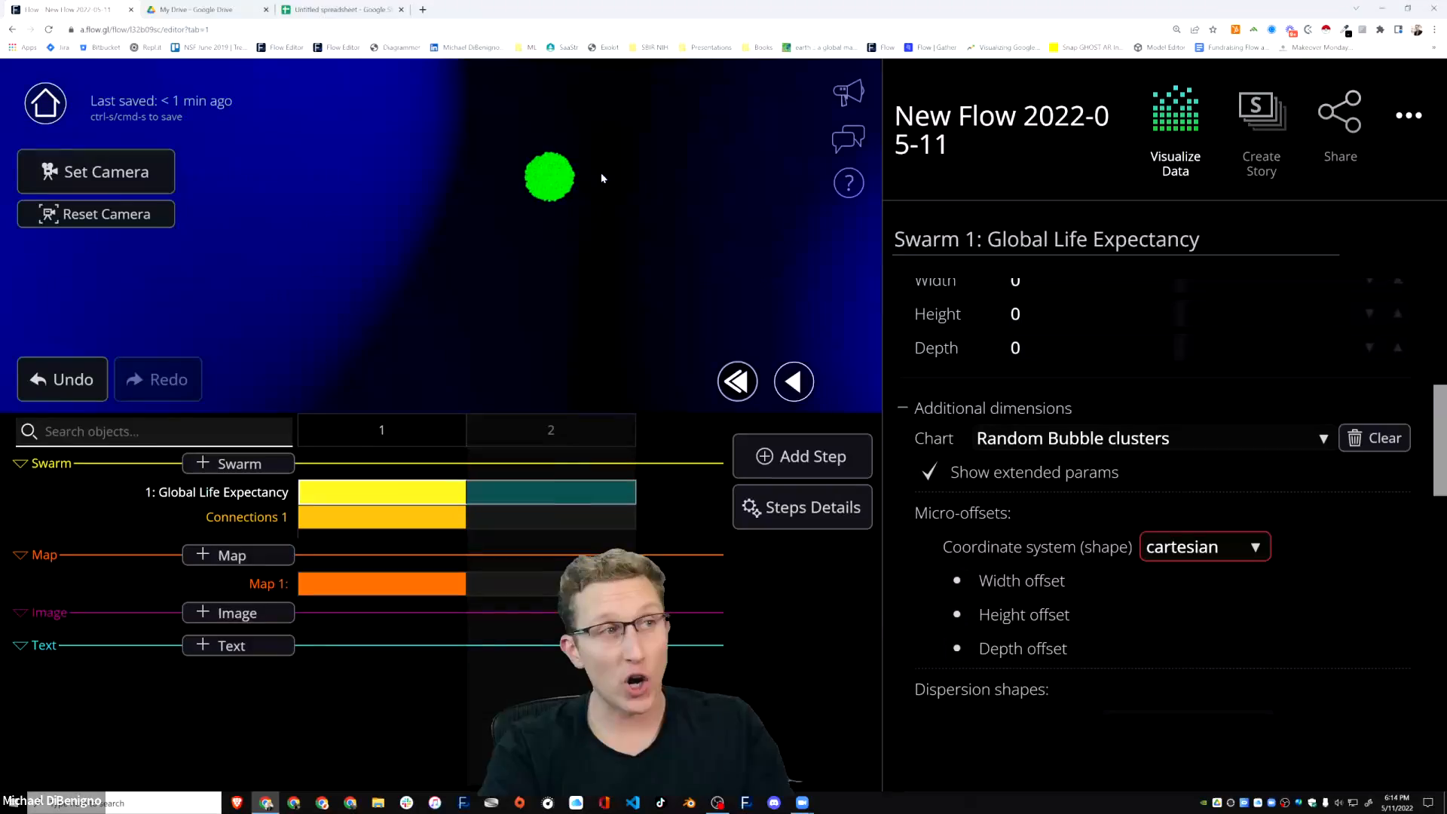
scroll(1339, 612, down, 7)
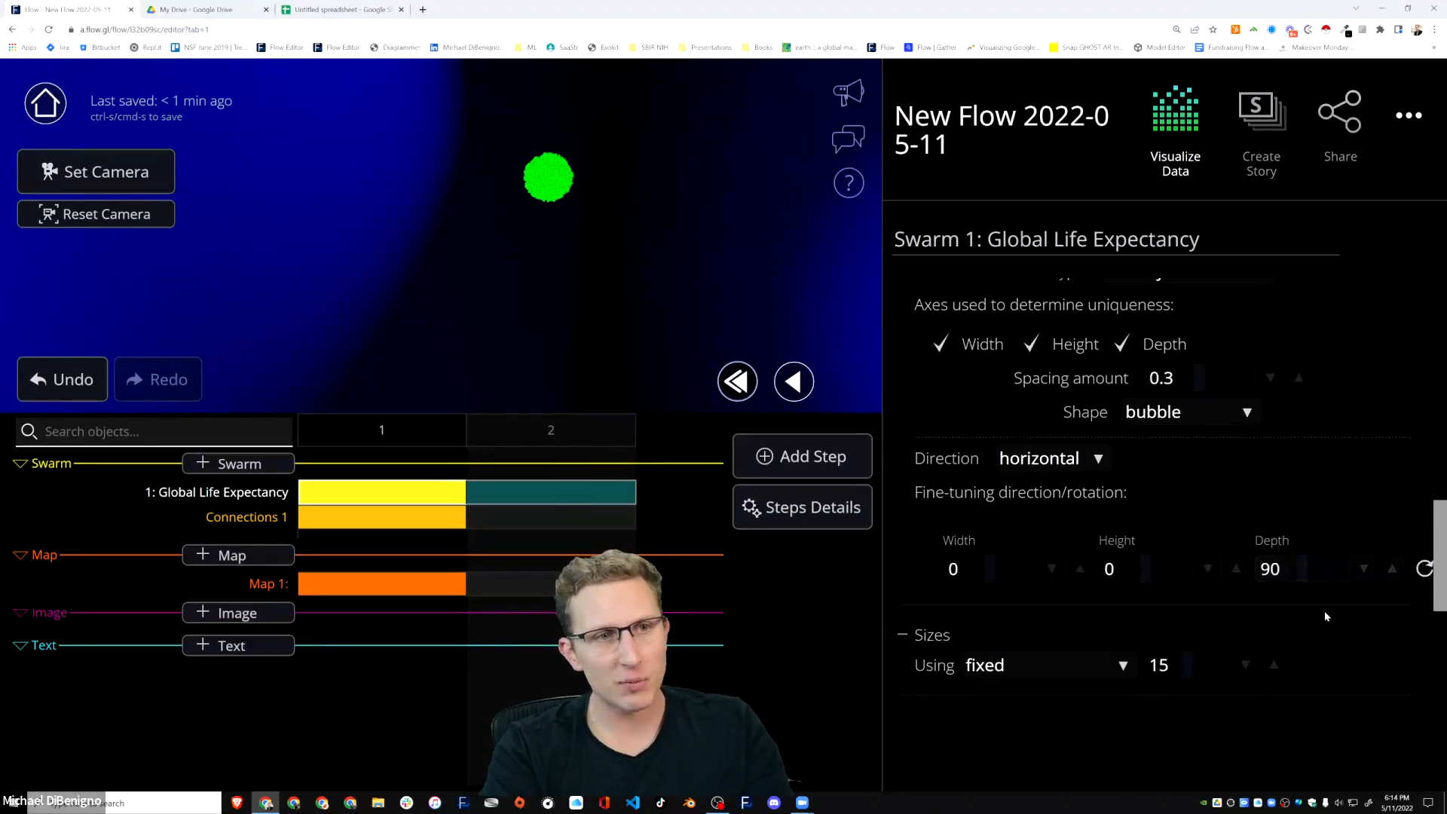
Increase the spacing amount of the density dispersion to 0.31.
scroll(1323, 616, up, 2)
click(1298, 435)
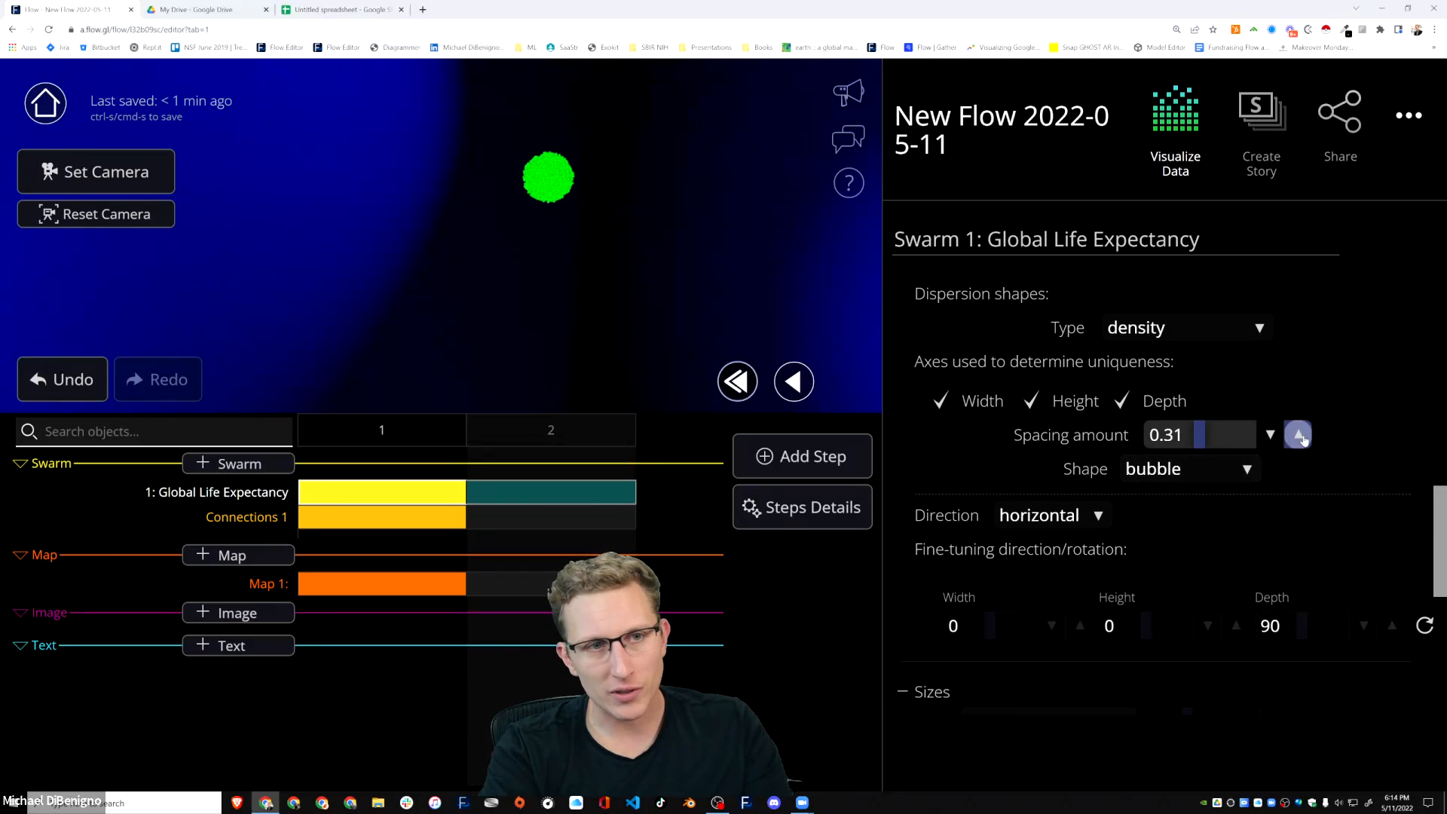
scroll(1311, 437, up, 5)
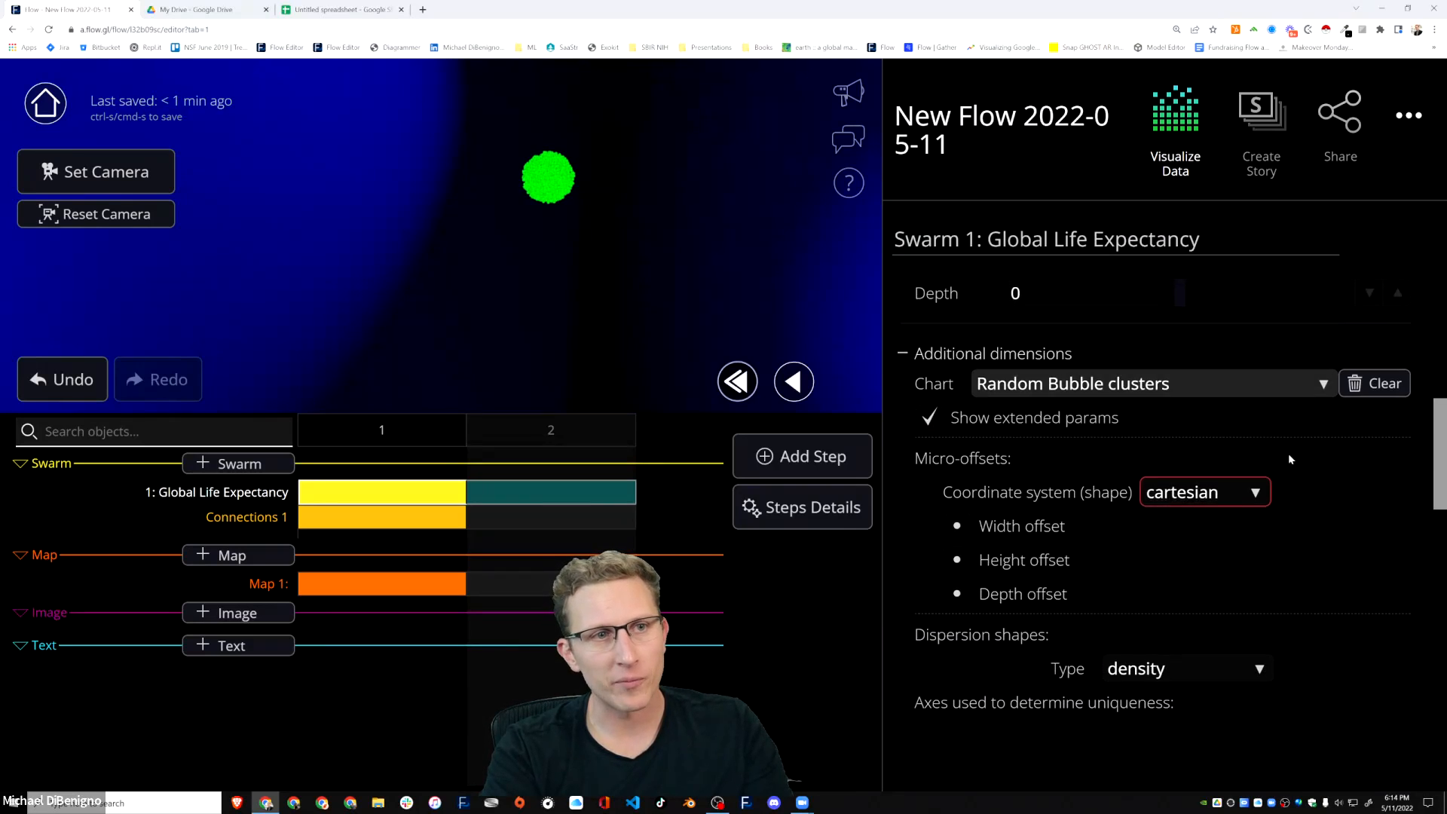
Try the Stacks chart for the swarm's additional dimensions and replace it with Skyscrapers.
click(1137, 385)
scroll(1098, 337, up, 1)
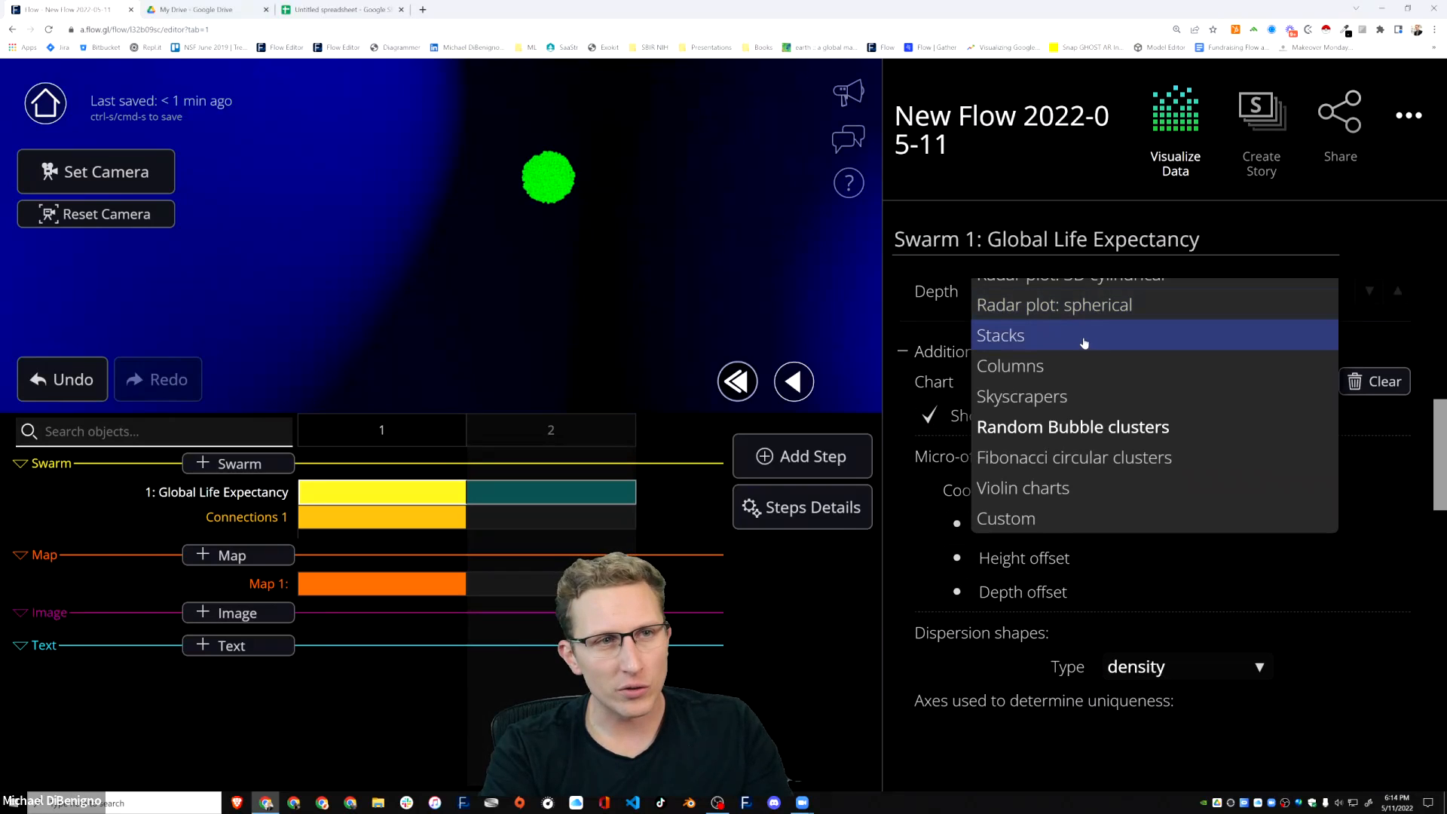
click(1083, 343)
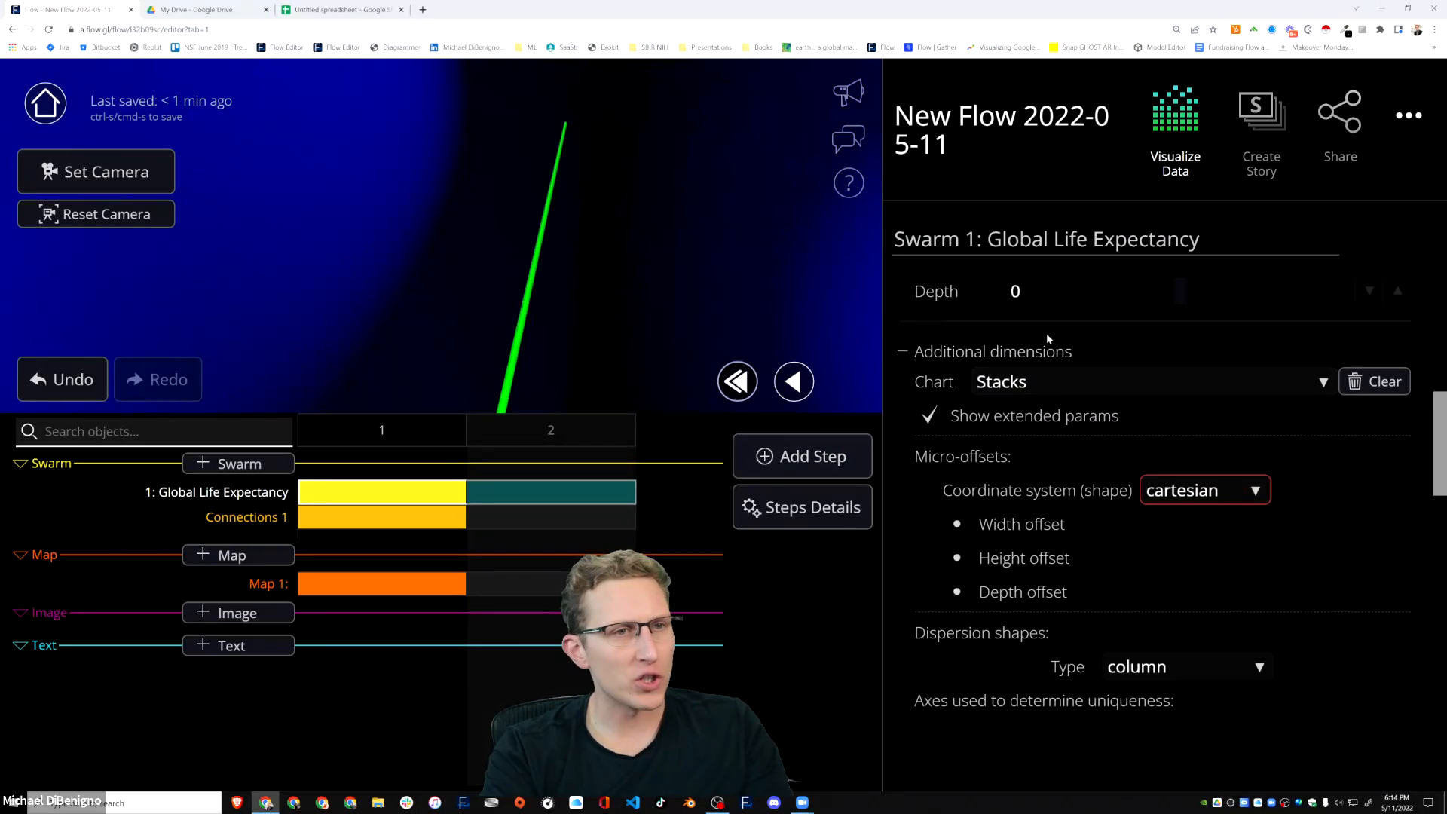
click(1036, 382)
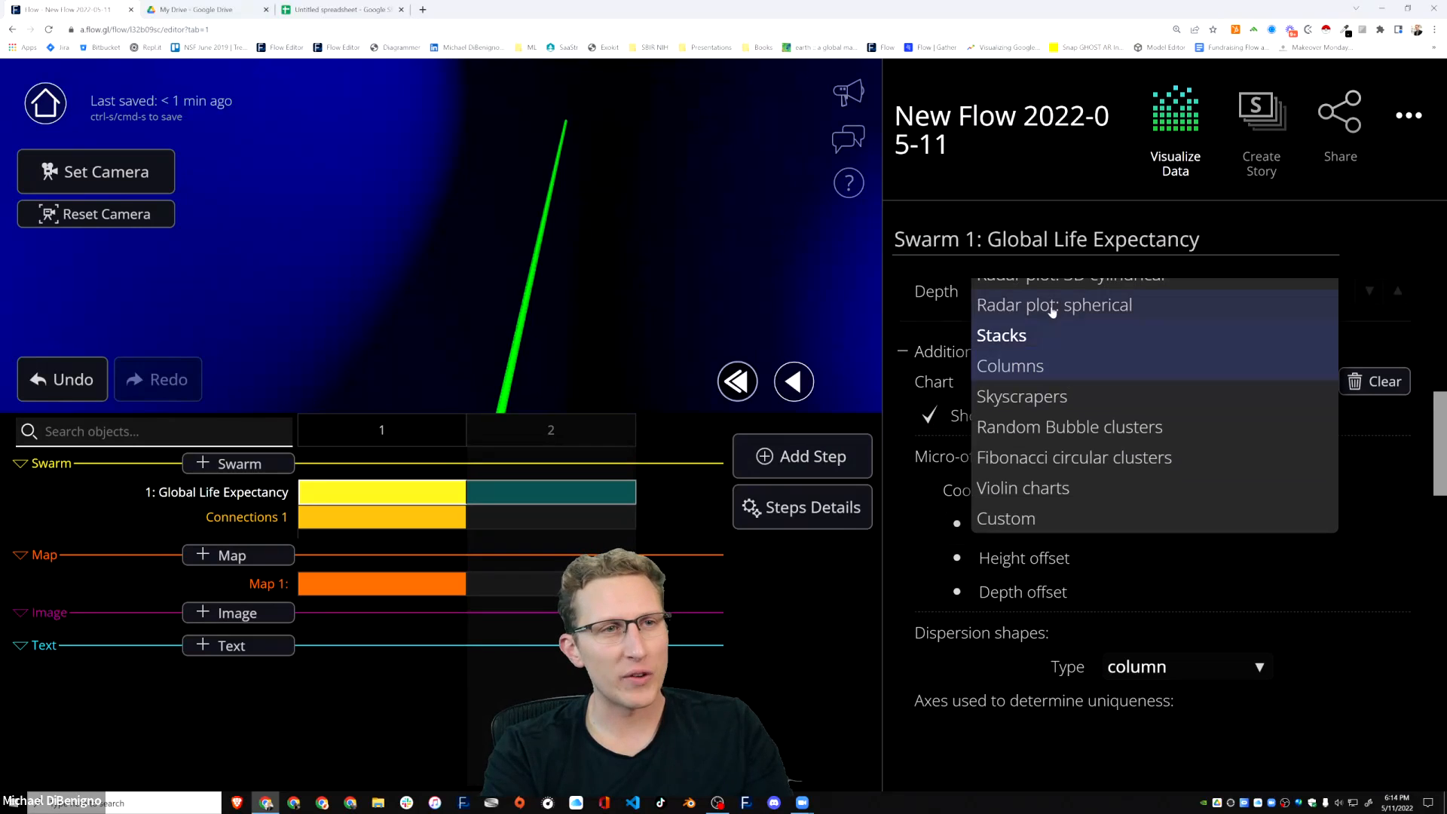
click(1031, 405)
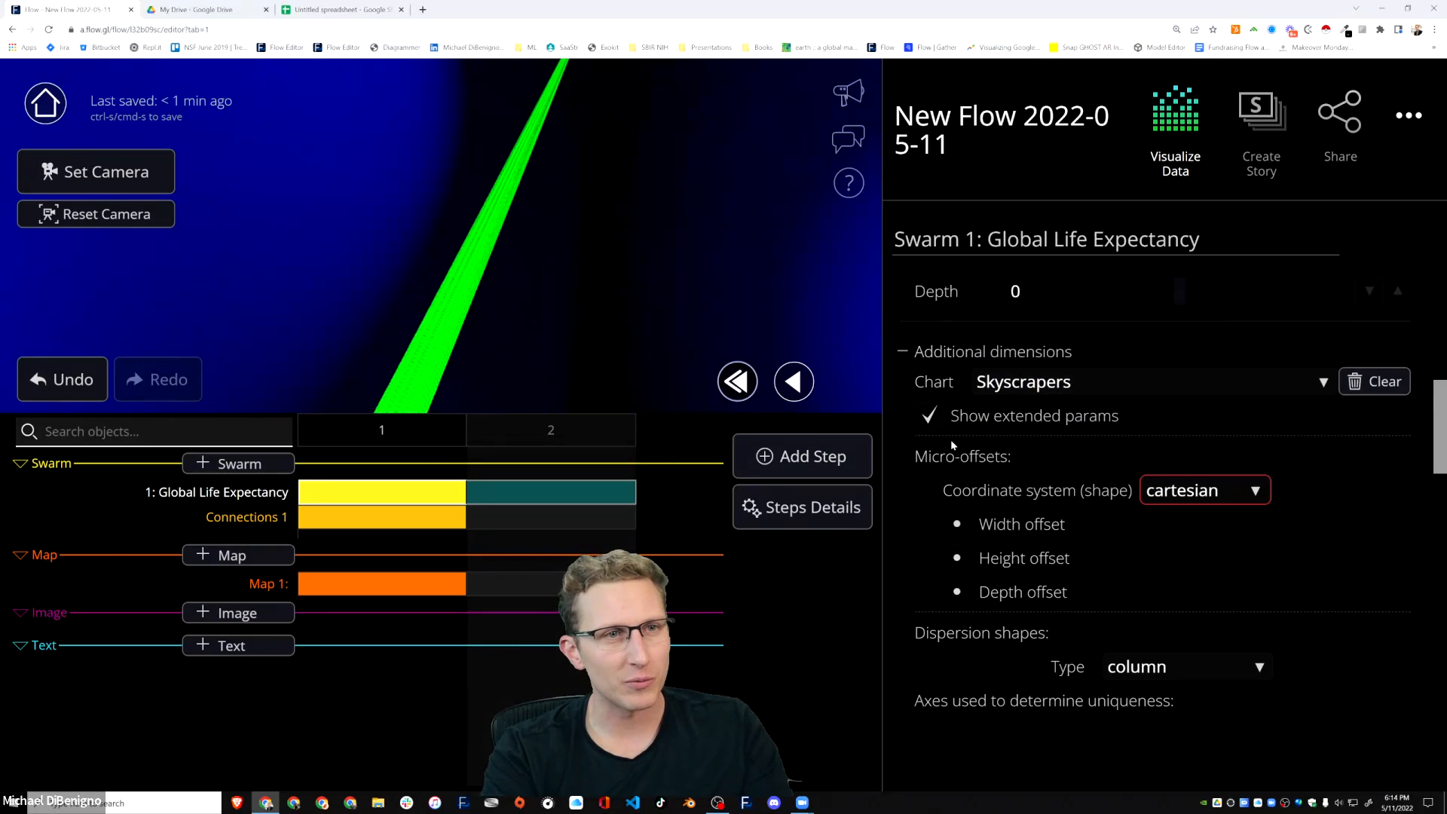
Set the direction of the Skyscrapers dispersion to vertical.
scroll(951, 440, down, 2)
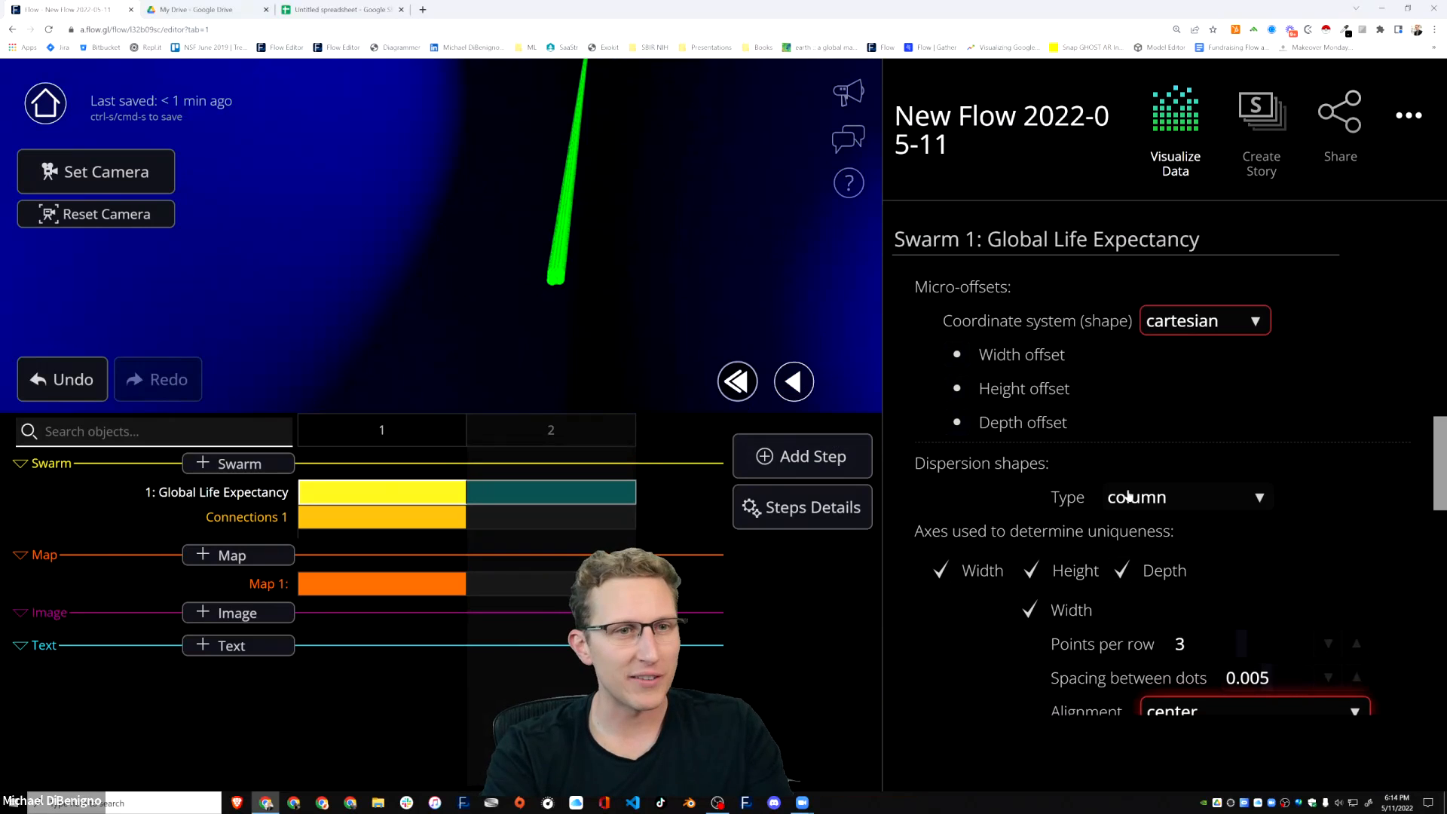
scroll(1180, 525, down, 2)
scroll(1180, 526, down, 4)
scroll(1043, 566, up, 1)
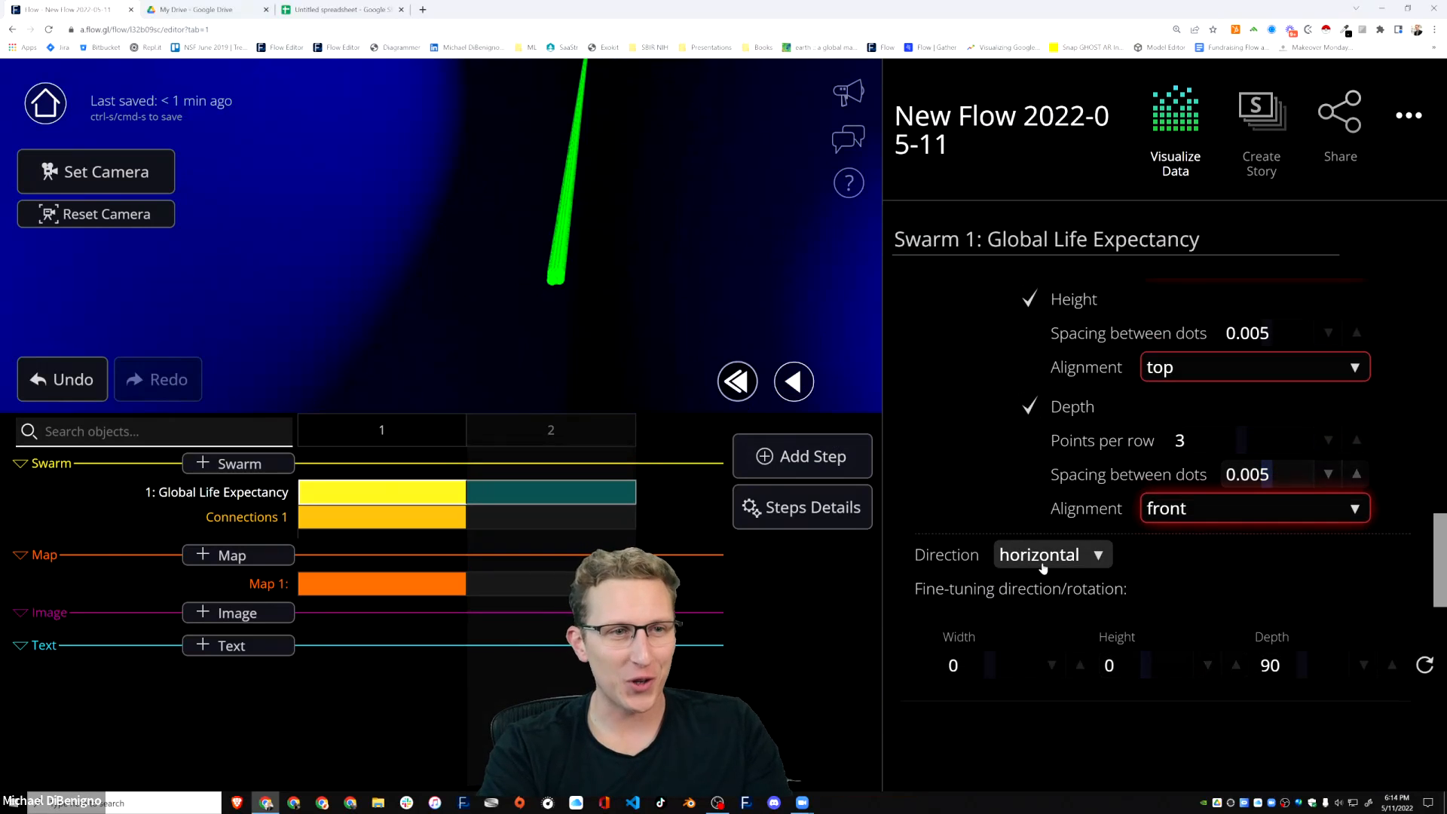
click(1046, 524)
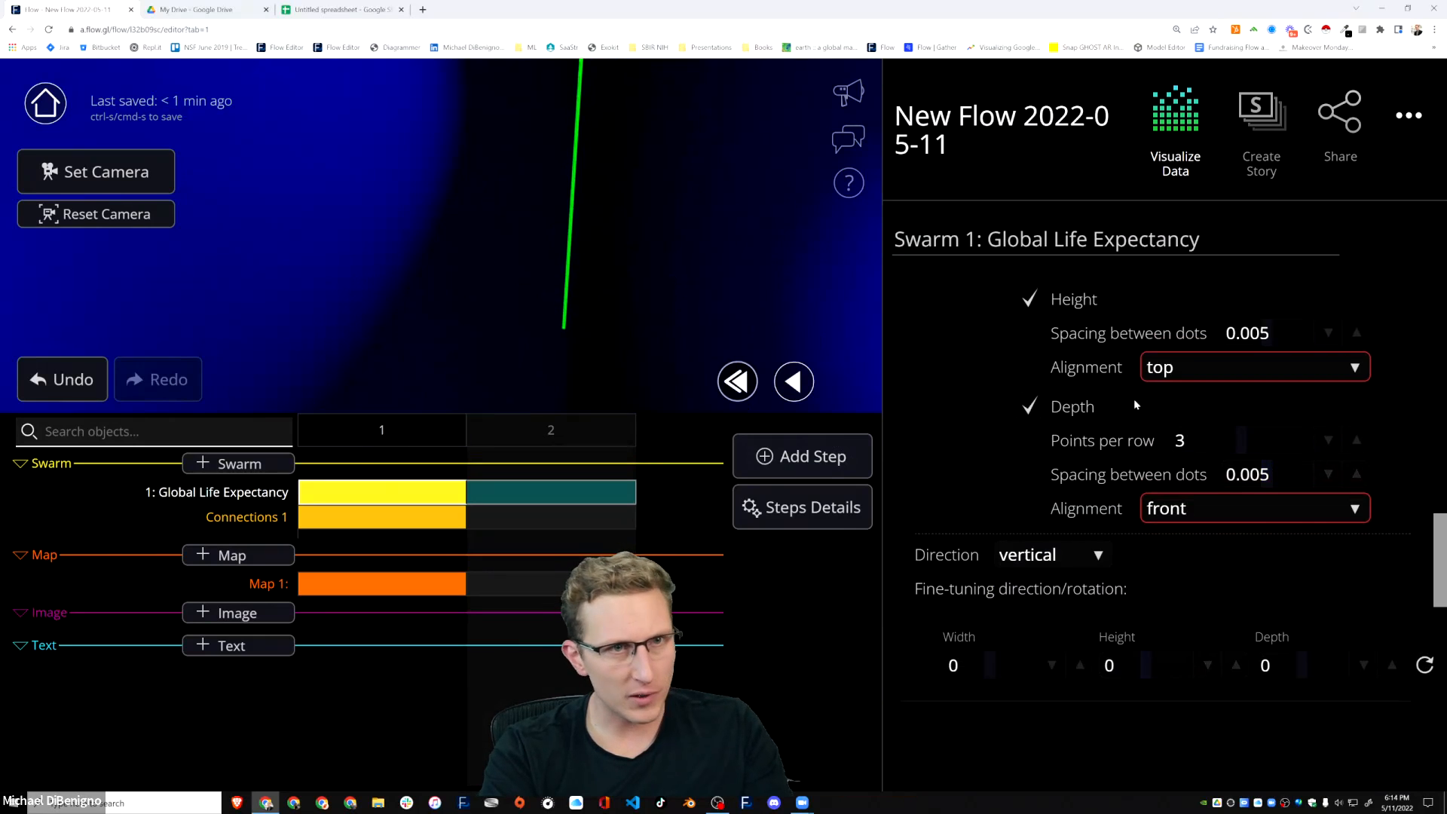
Change the swarm's chart type to Scatterplot and disable its height and depth axes.
scroll(1135, 404, up, 15)
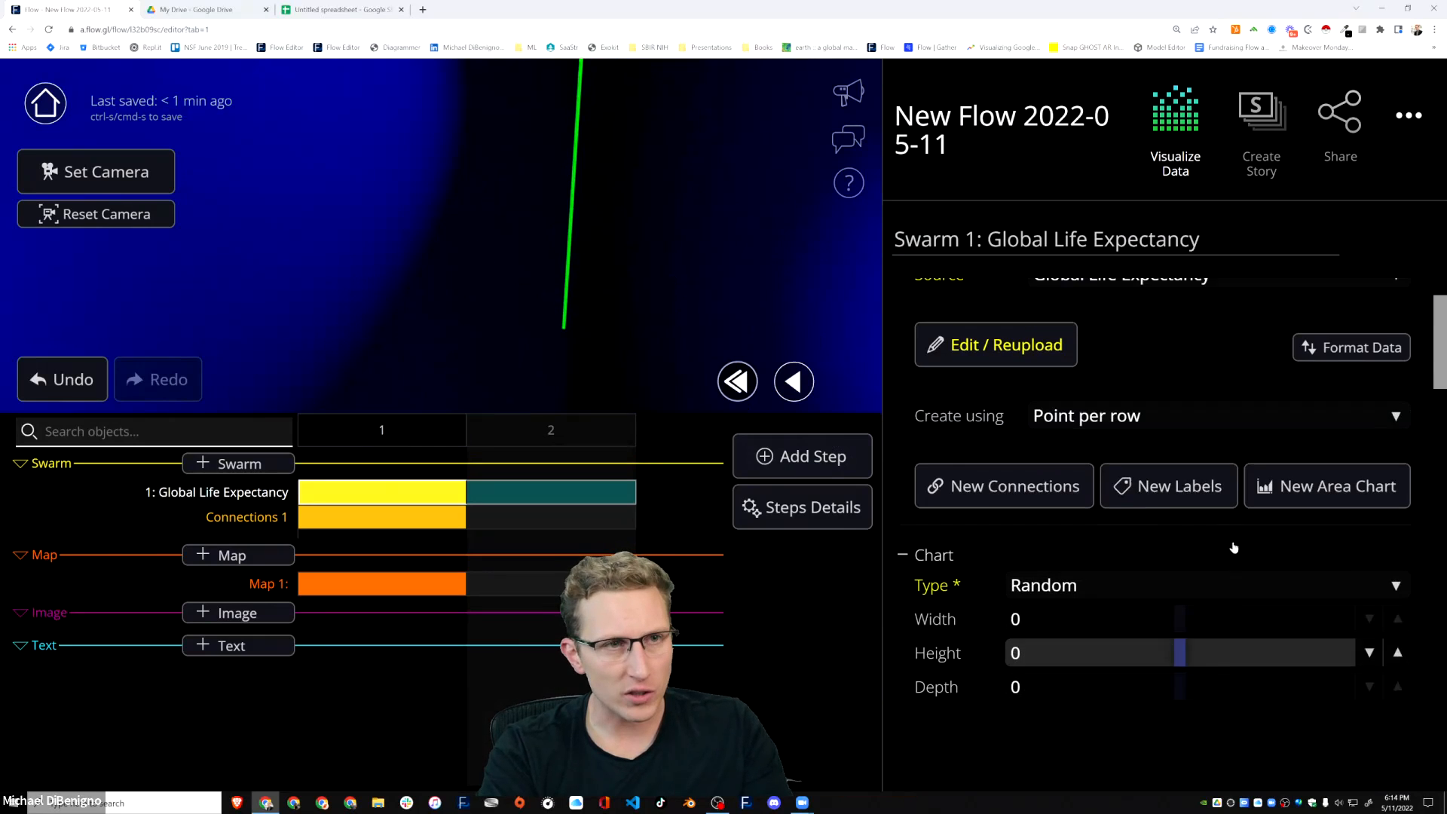
click(1191, 586)
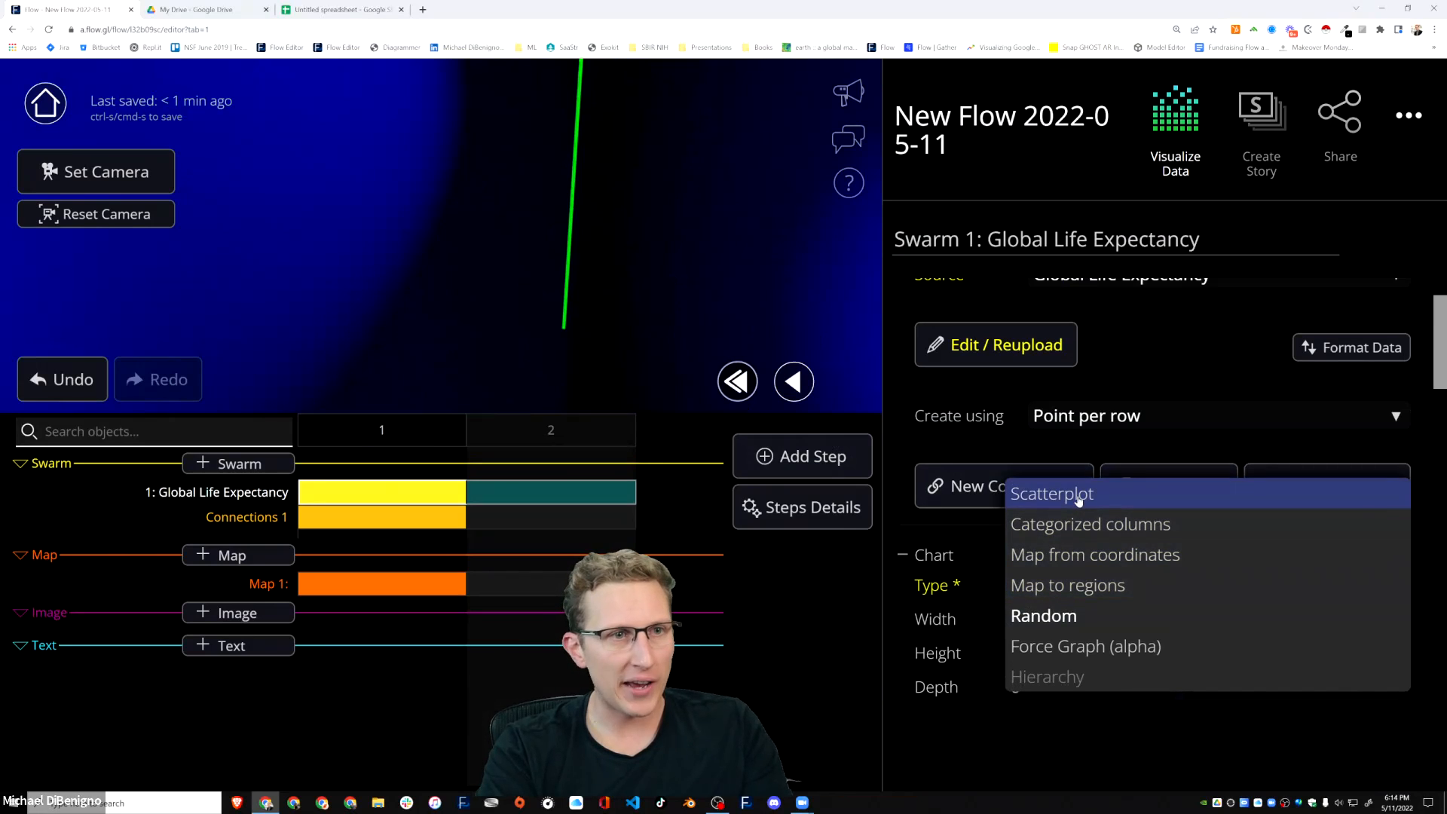
click(1078, 497)
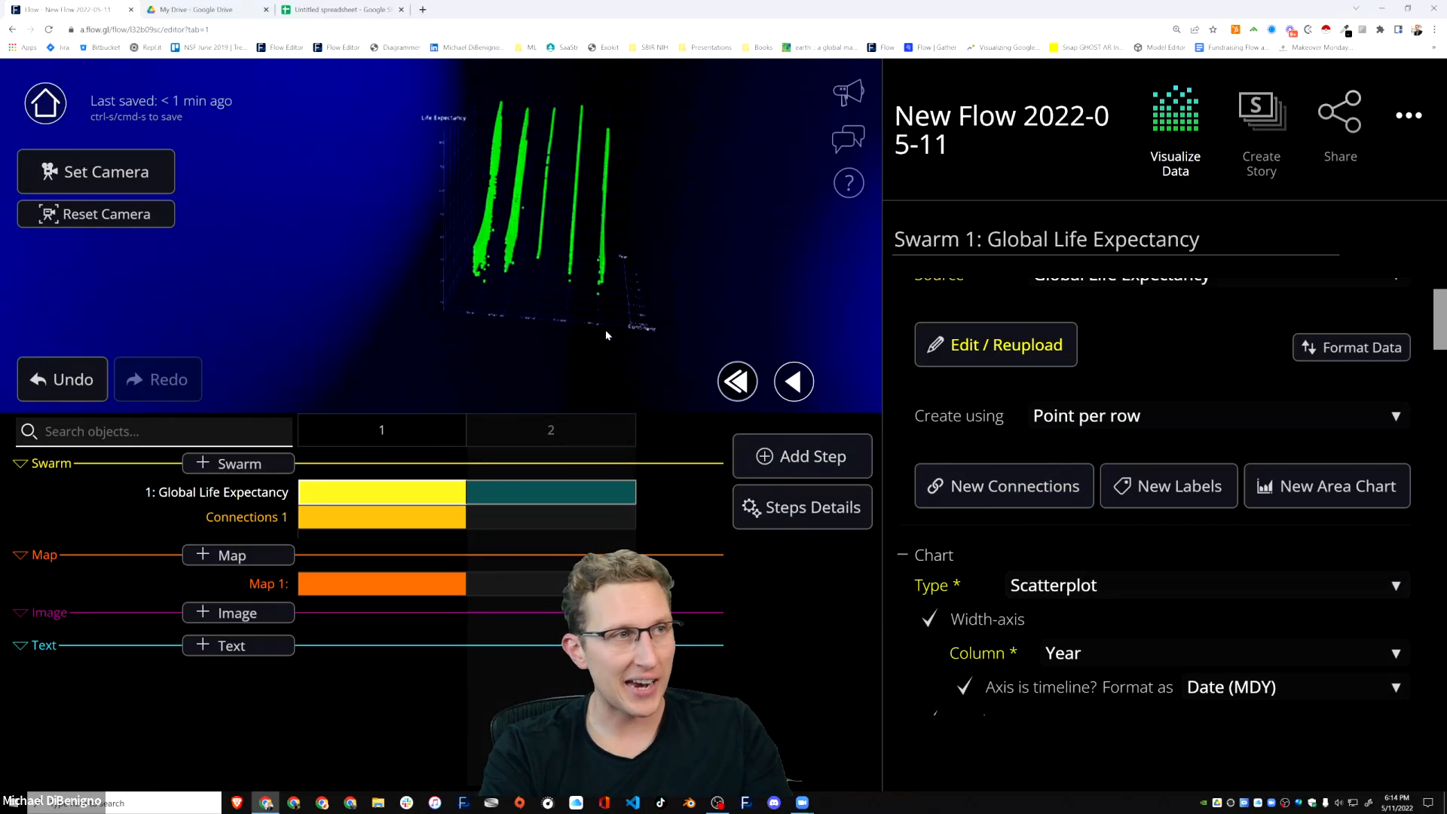
scroll(979, 602, down, 1)
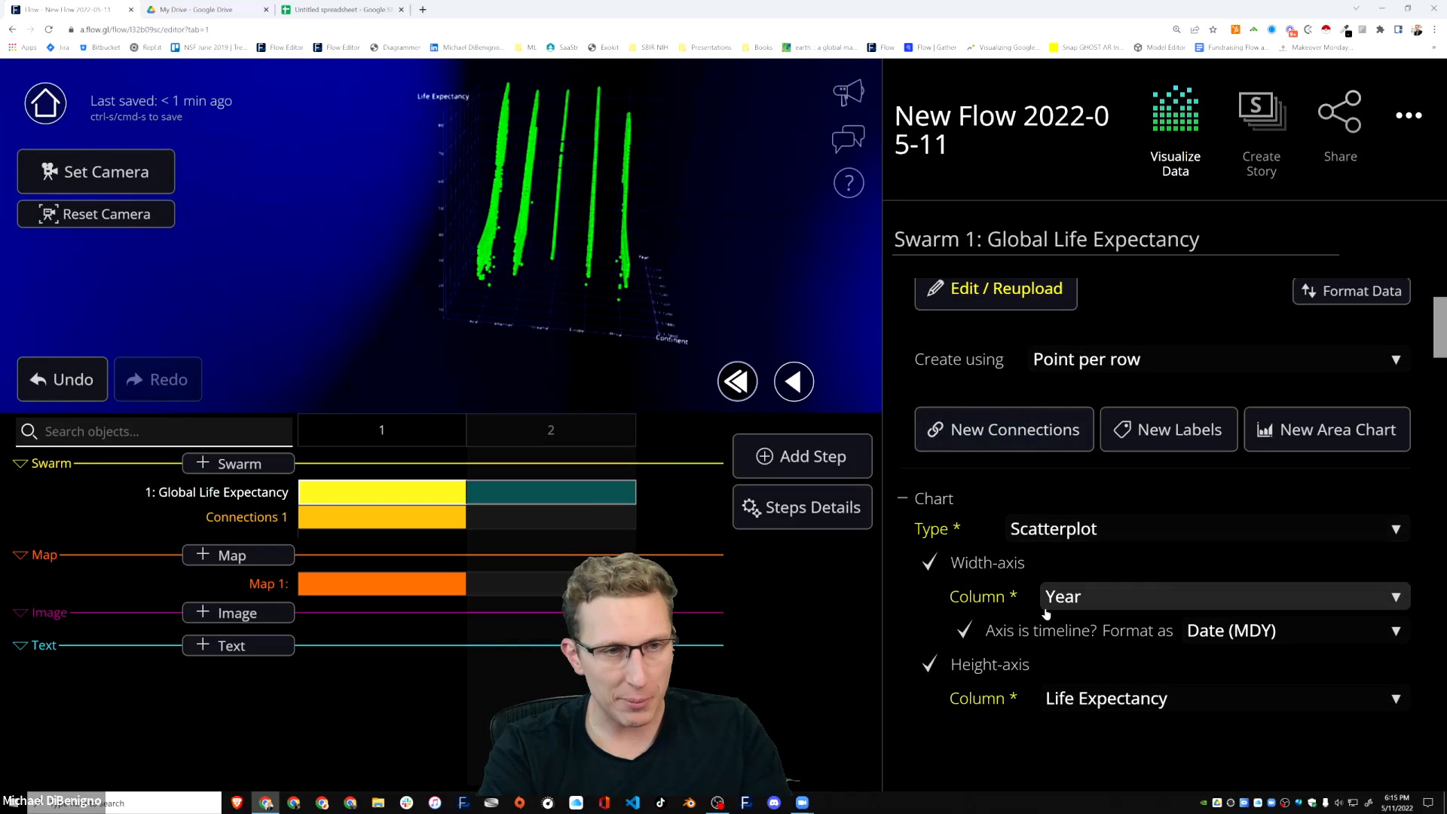
click(929, 666)
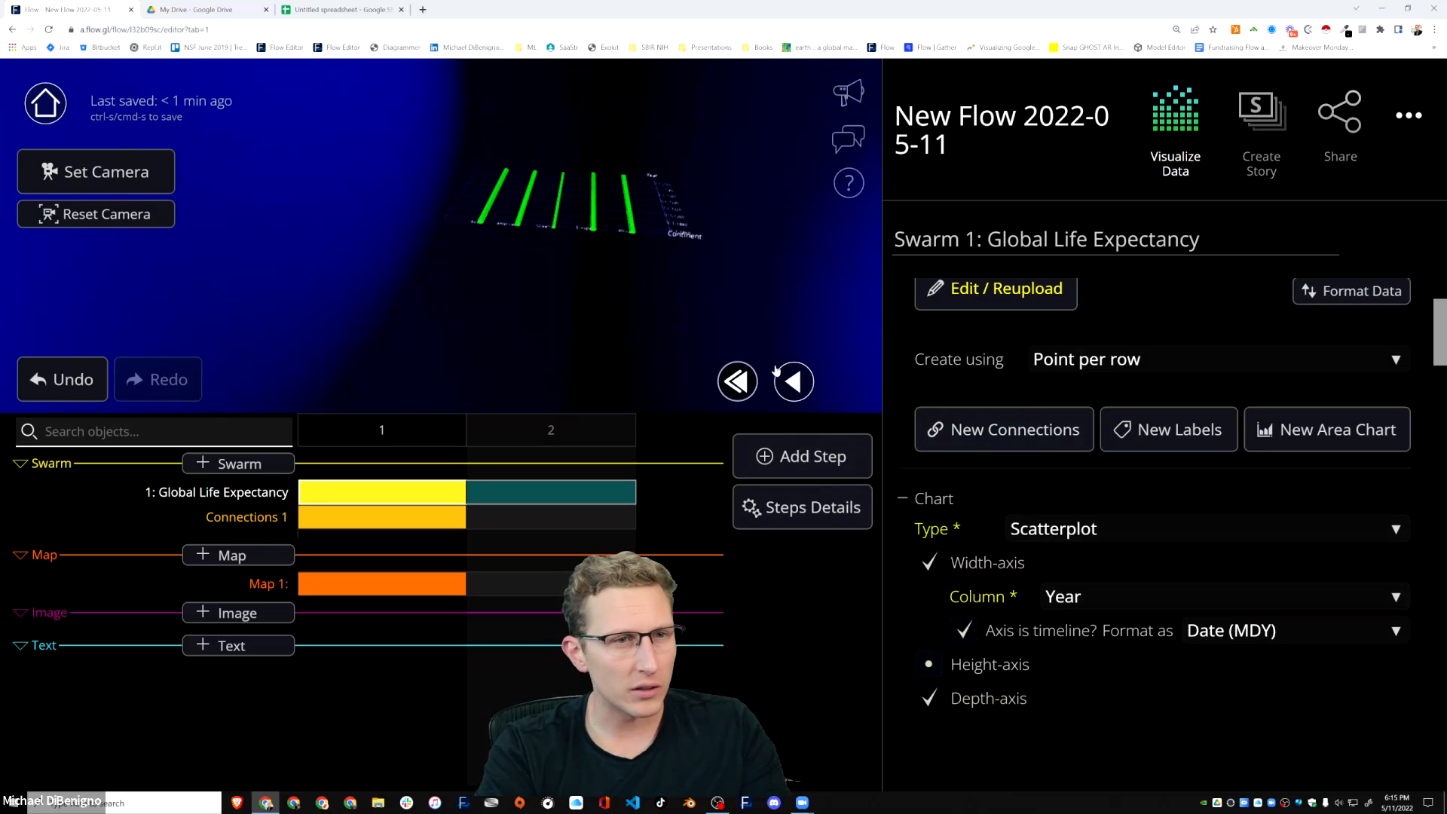
click(928, 699)
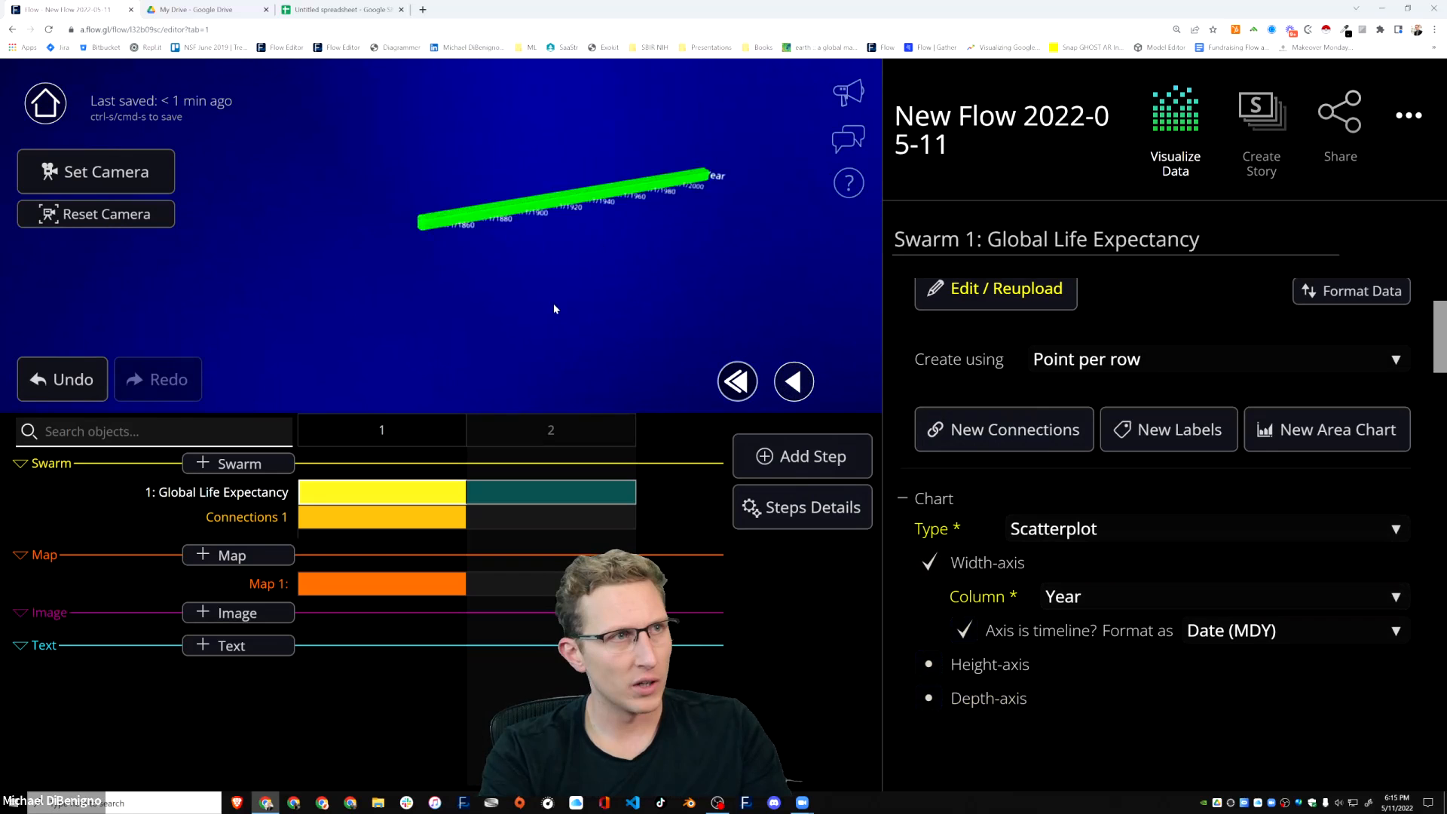
Set the scatterplot's width-axis column to Country and re-enable the depth axis.
click(1092, 608)
click(1078, 488)
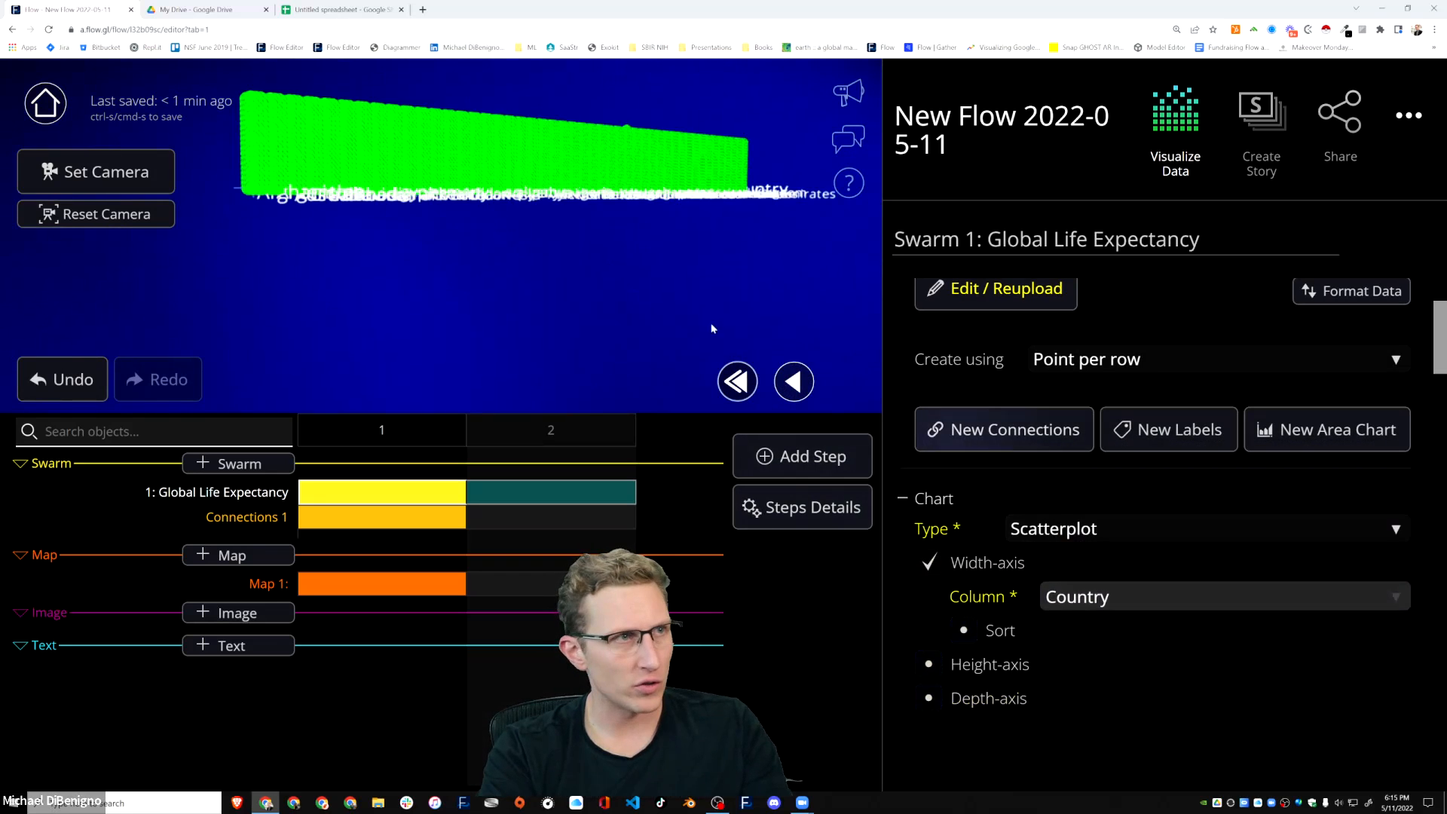
drag(581, 322, 681, 314)
click(928, 697)
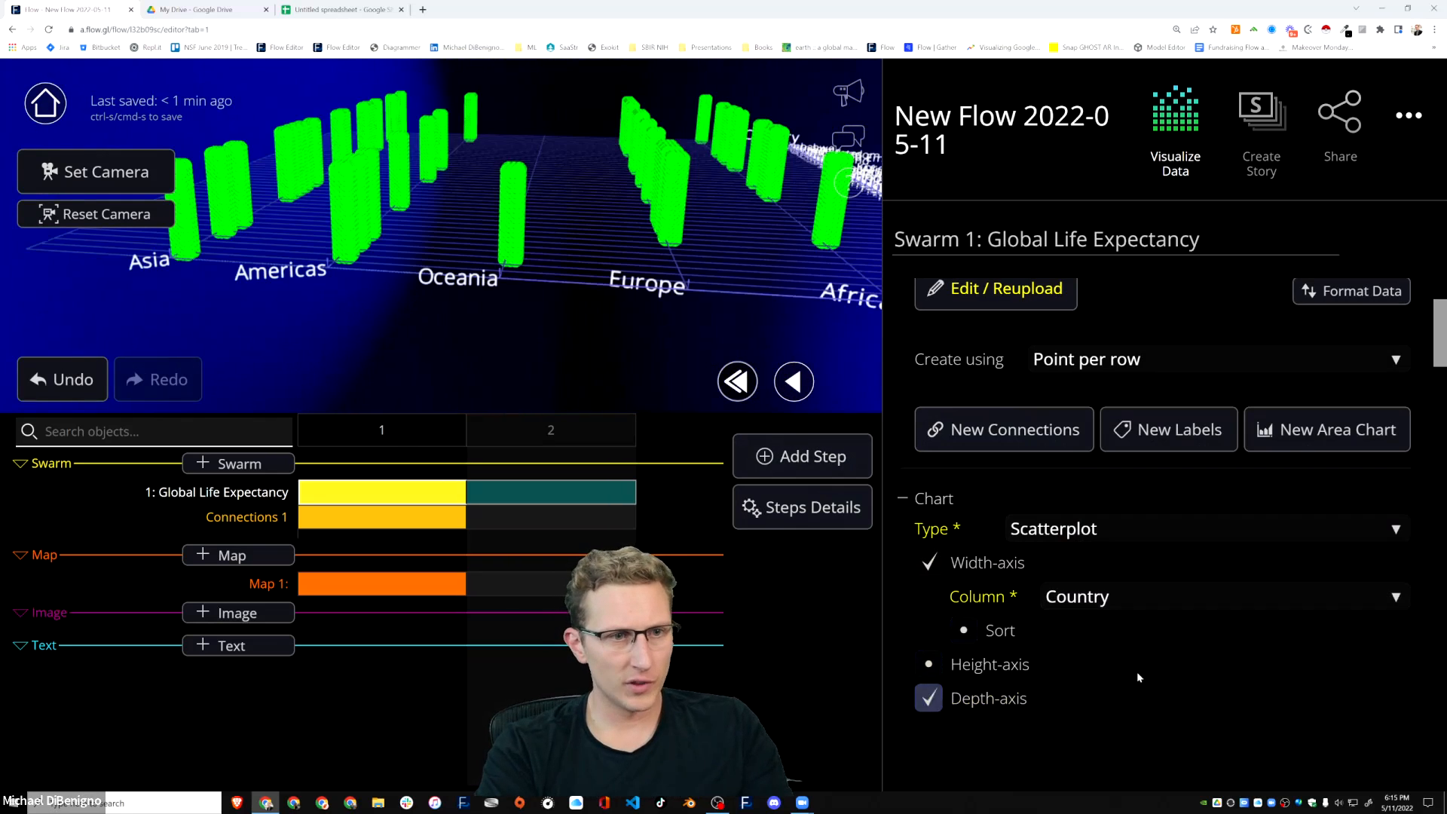
scroll(1078, 663, down, 2)
drag(626, 316, 654, 299)
Set the column dispersion's spacing between dots to 0.024 for width and depth and 0.018 for height.
scroll(1222, 527, down, 5)
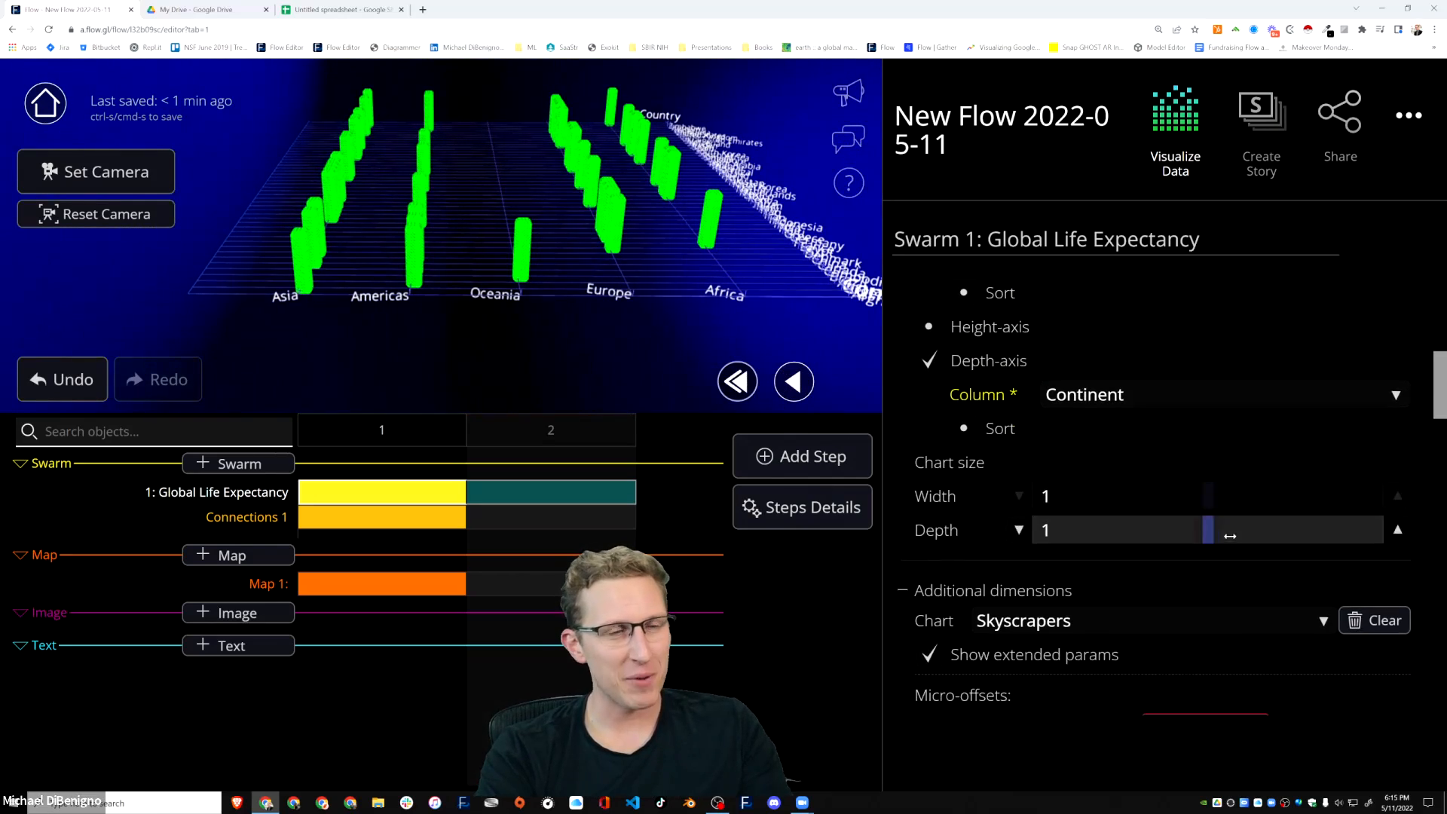
scroll(1245, 504, down, 5)
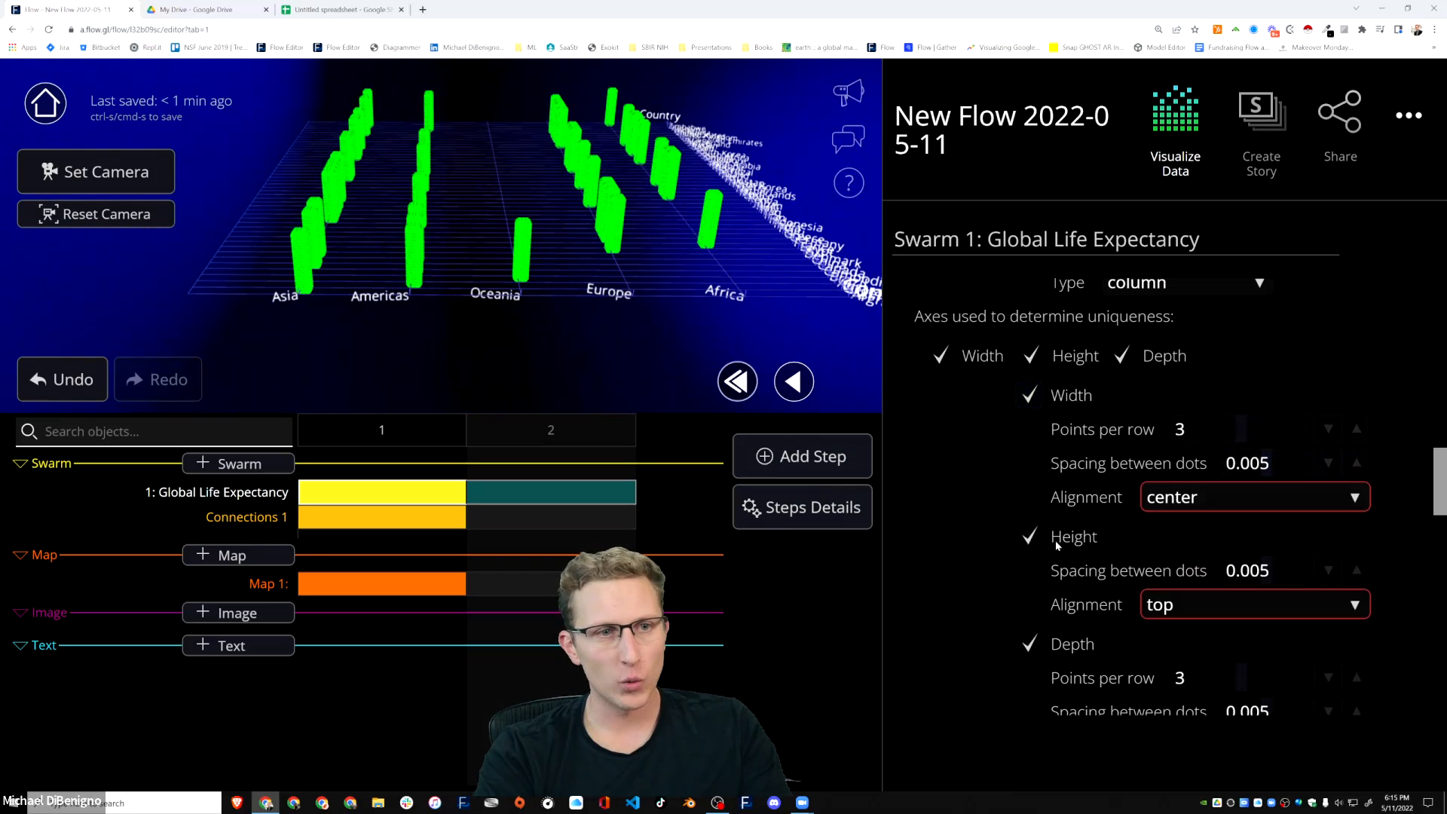
scroll(979, 512, down, 1)
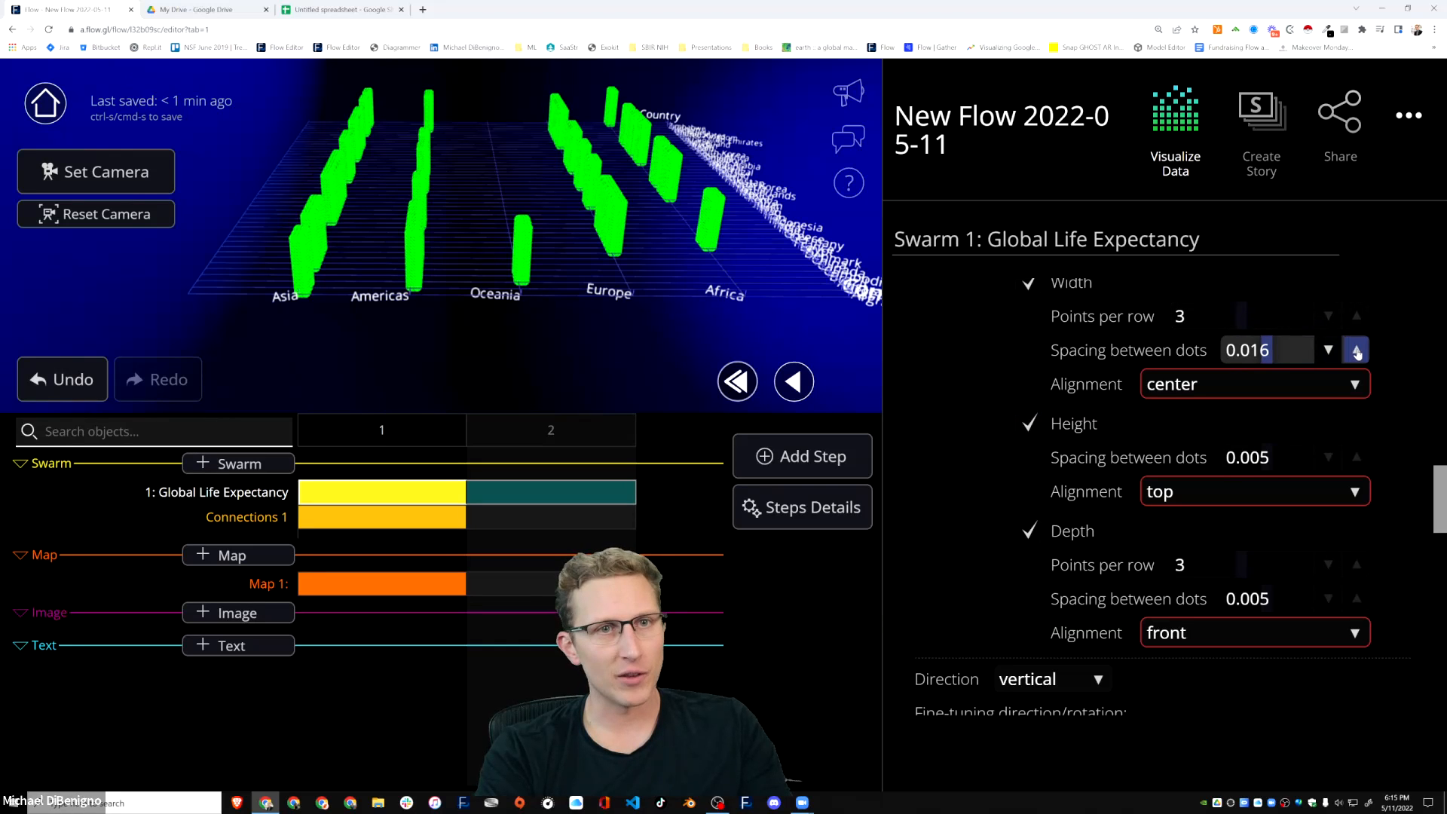
click(1356, 351)
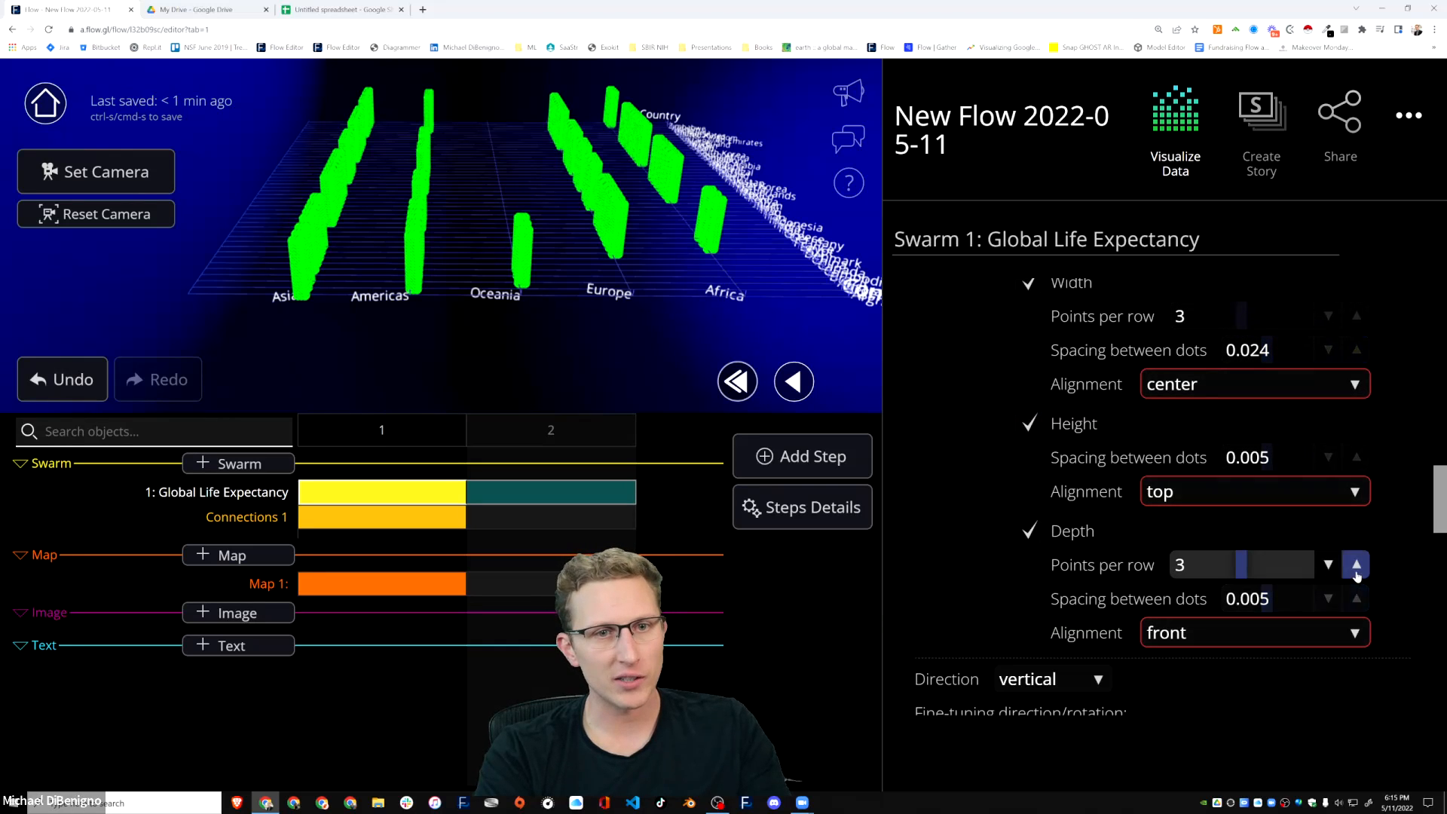
click(1356, 600)
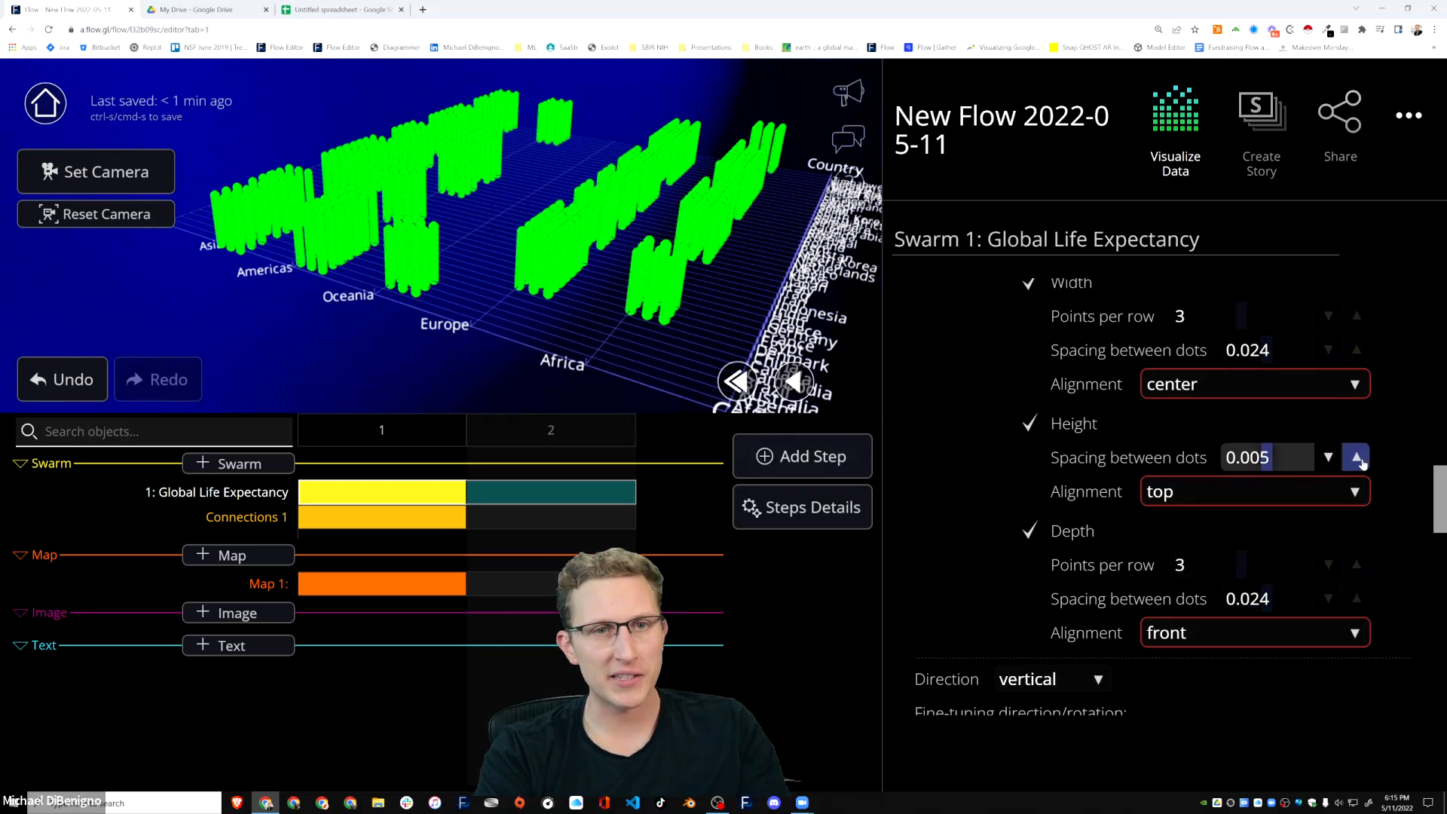
click(1356, 458)
drag(792, 297, 836, 305)
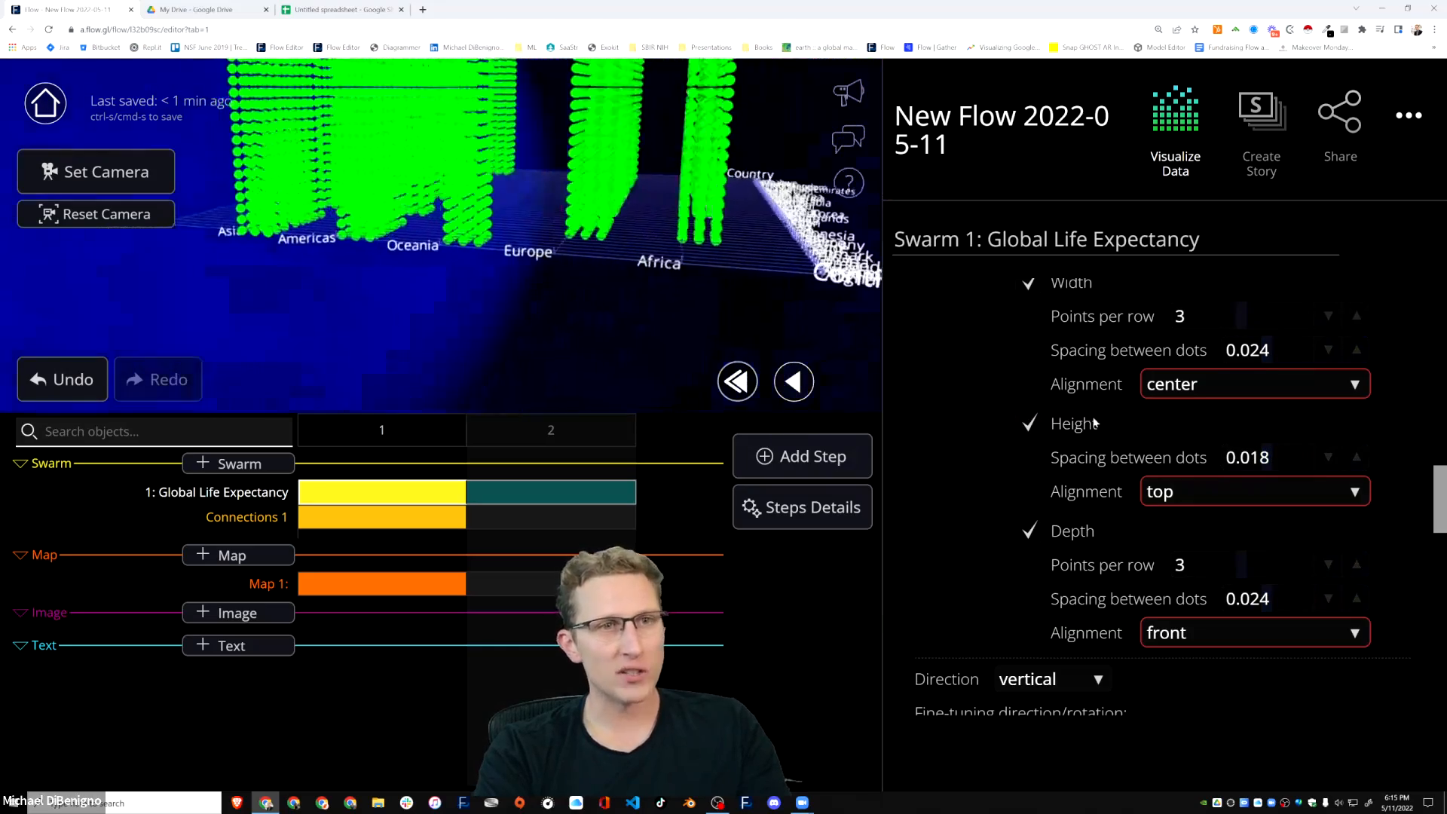
scroll(1093, 428, up, 2)
scroll(1093, 430, up, 1)
scroll(1096, 452, down, 1)
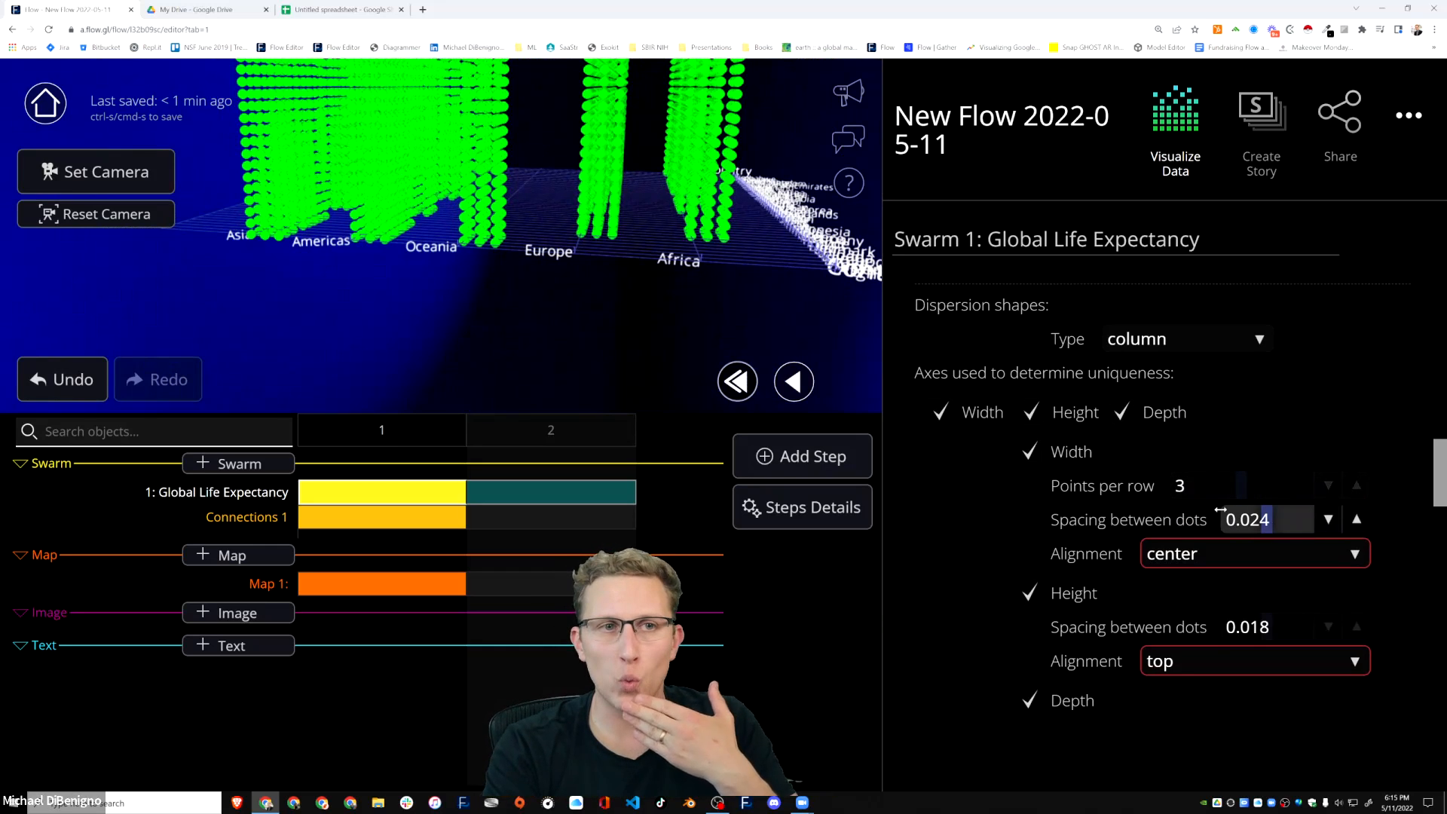
scroll(1361, 473, up, 10)
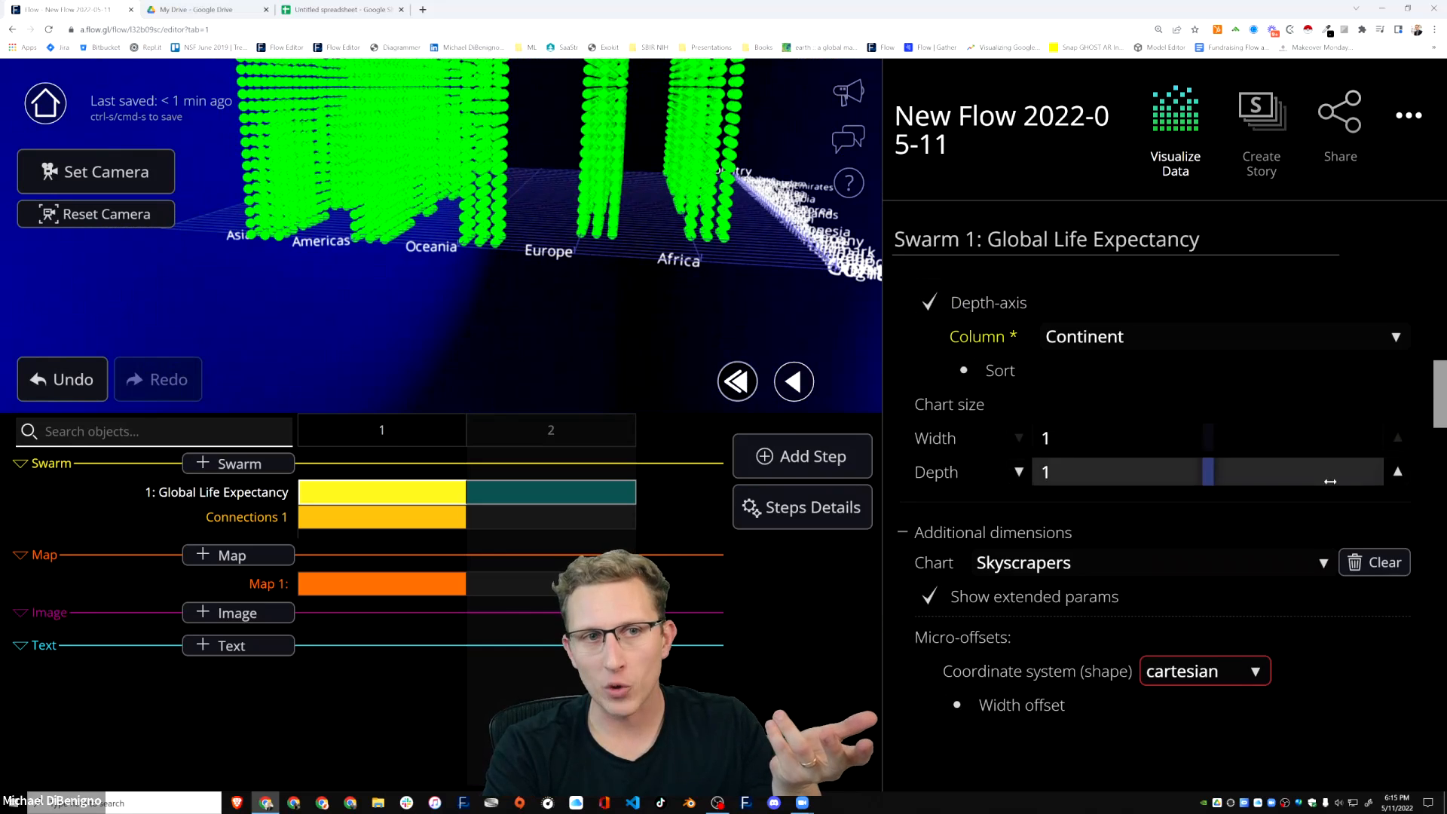
scroll(1361, 474, up, 4)
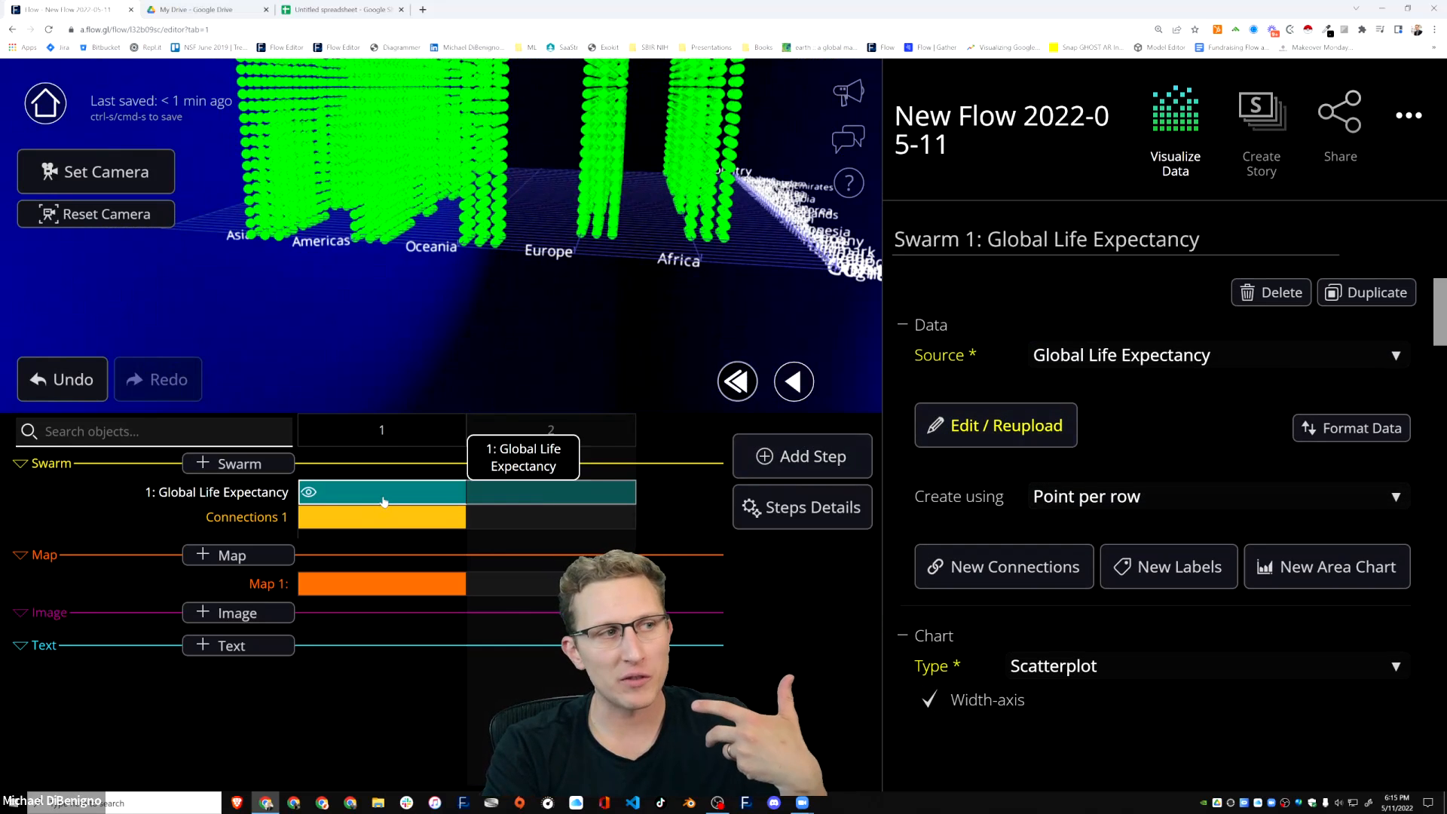
Open the Flow feed in a new browser tab and filter it to Featured Flows.
click(1407, 9)
key(ctrl+t)
text(a)
key(Return)
key(super+Up)
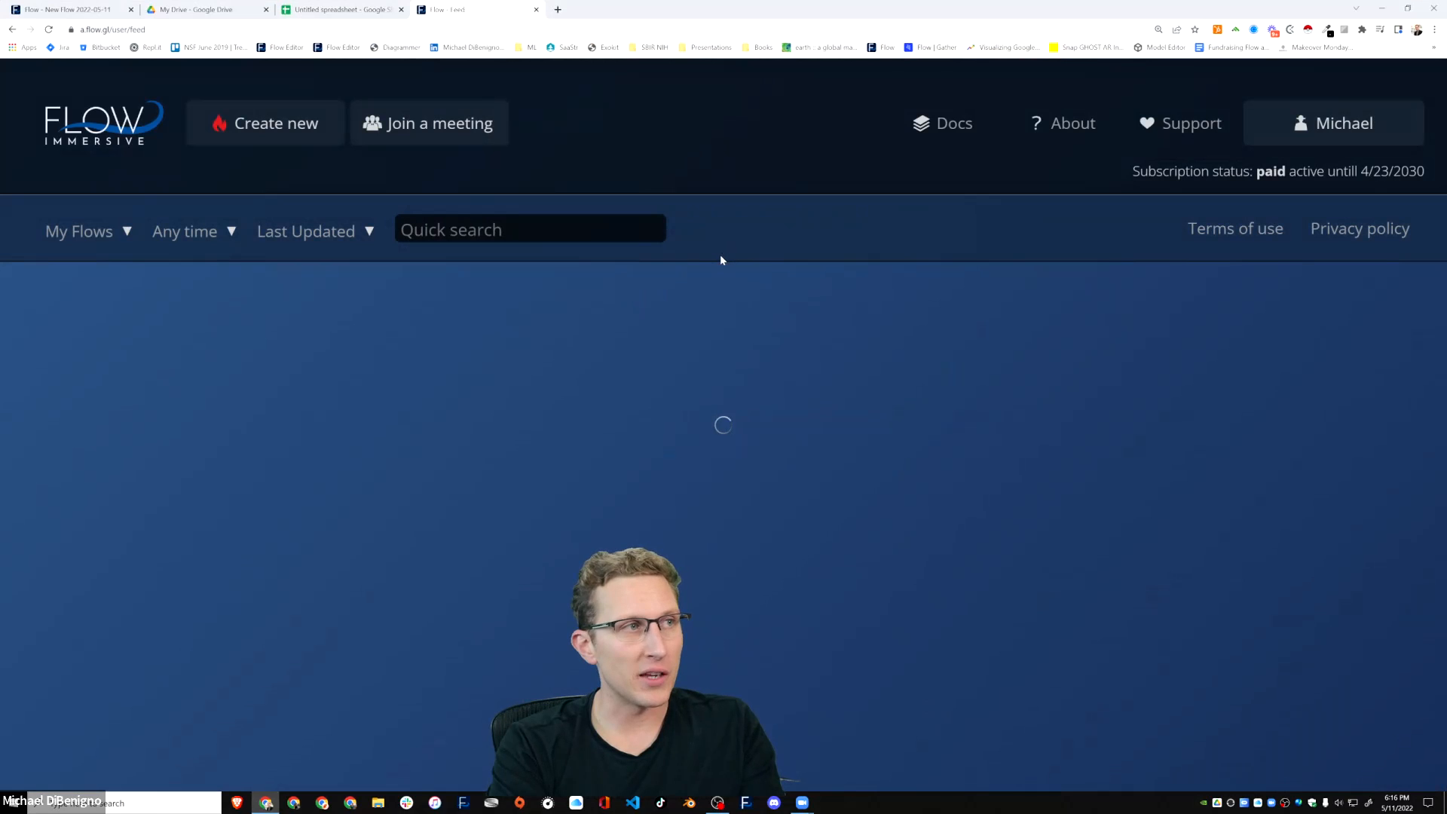
click(113, 239)
click(113, 329)
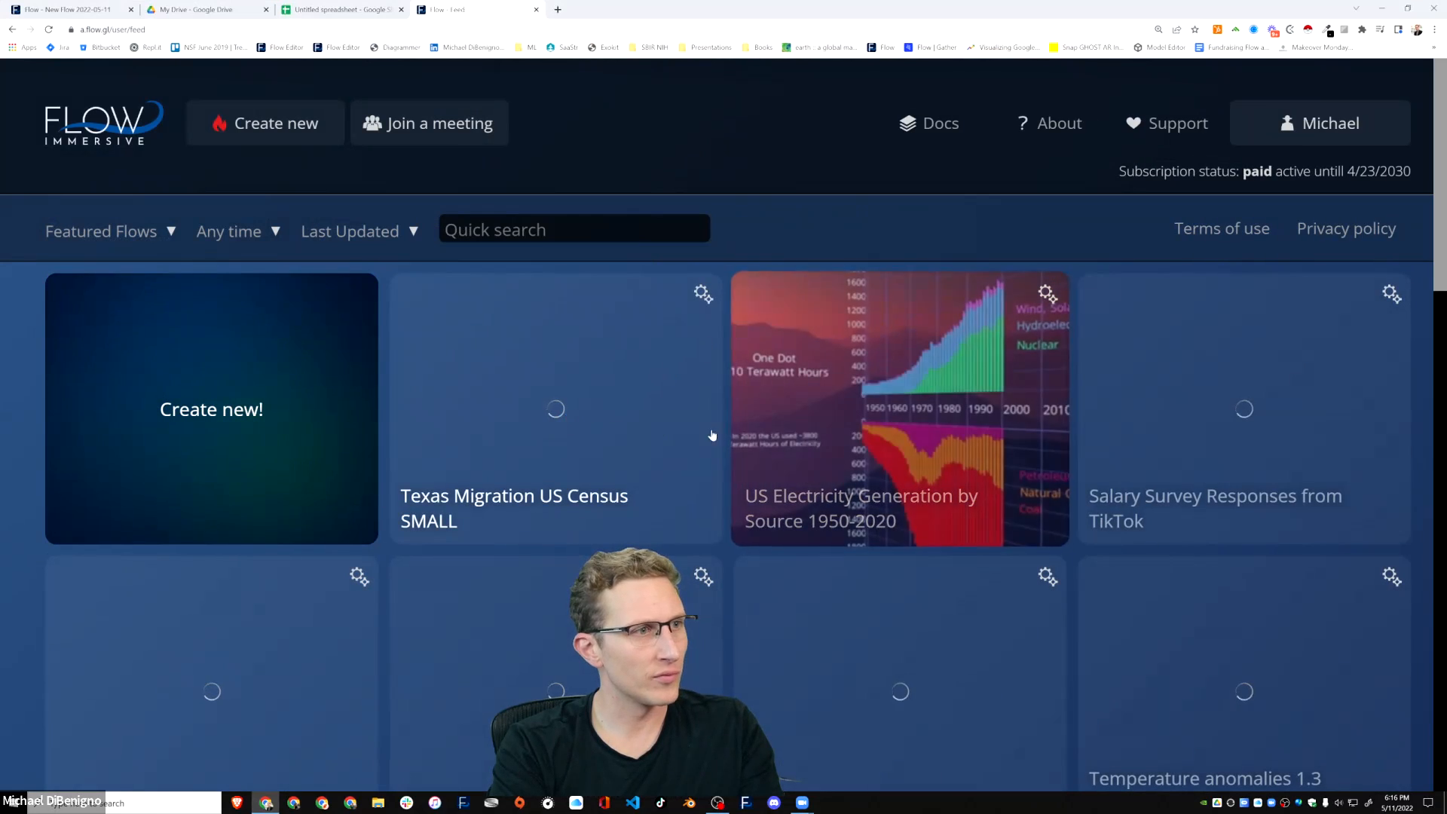
Open the US Electricity Generation by Source 1950-2020 flow in the editor and select its Sustainable swarm at step 4.
click(861, 445)
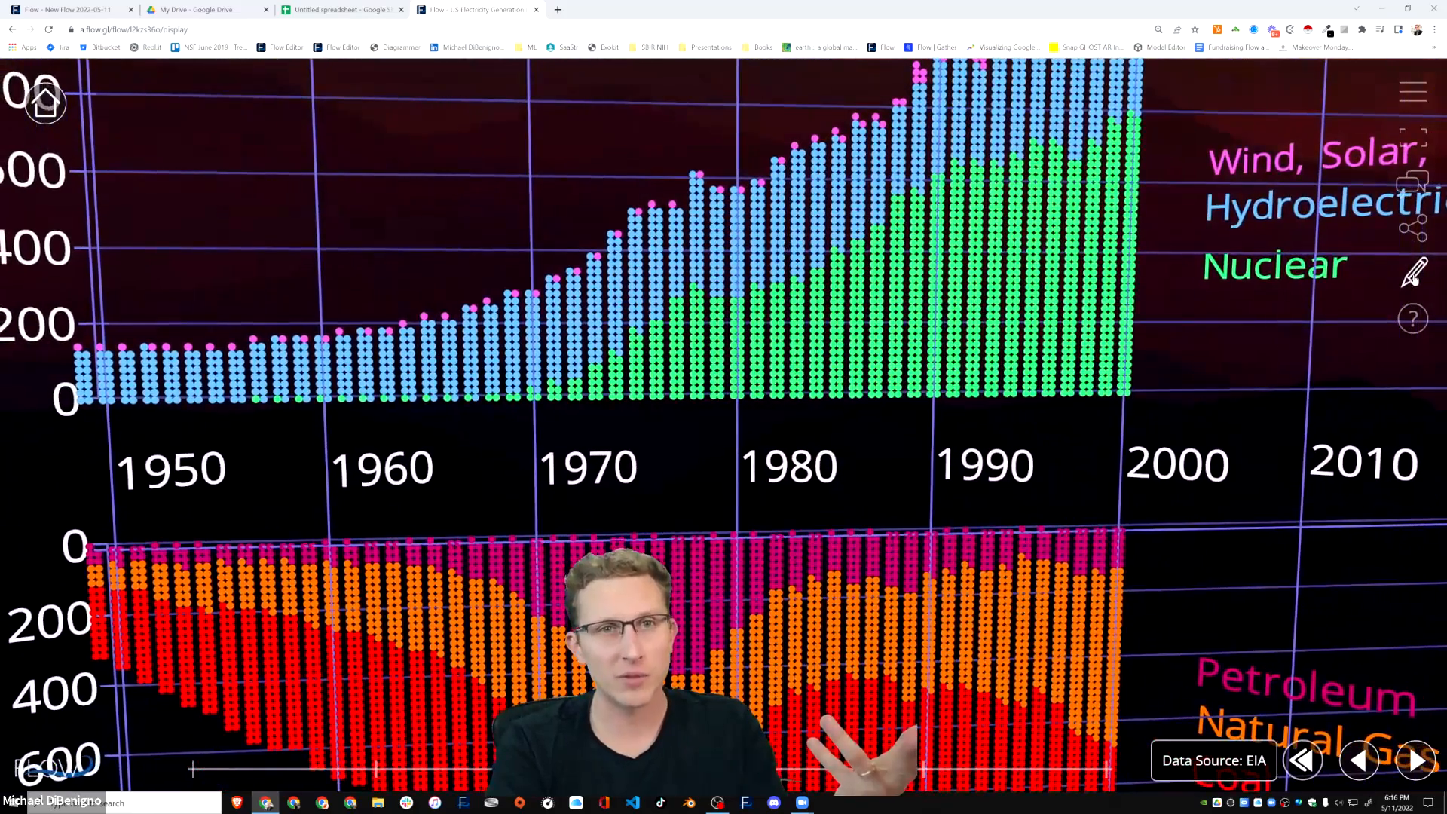
click(1406, 290)
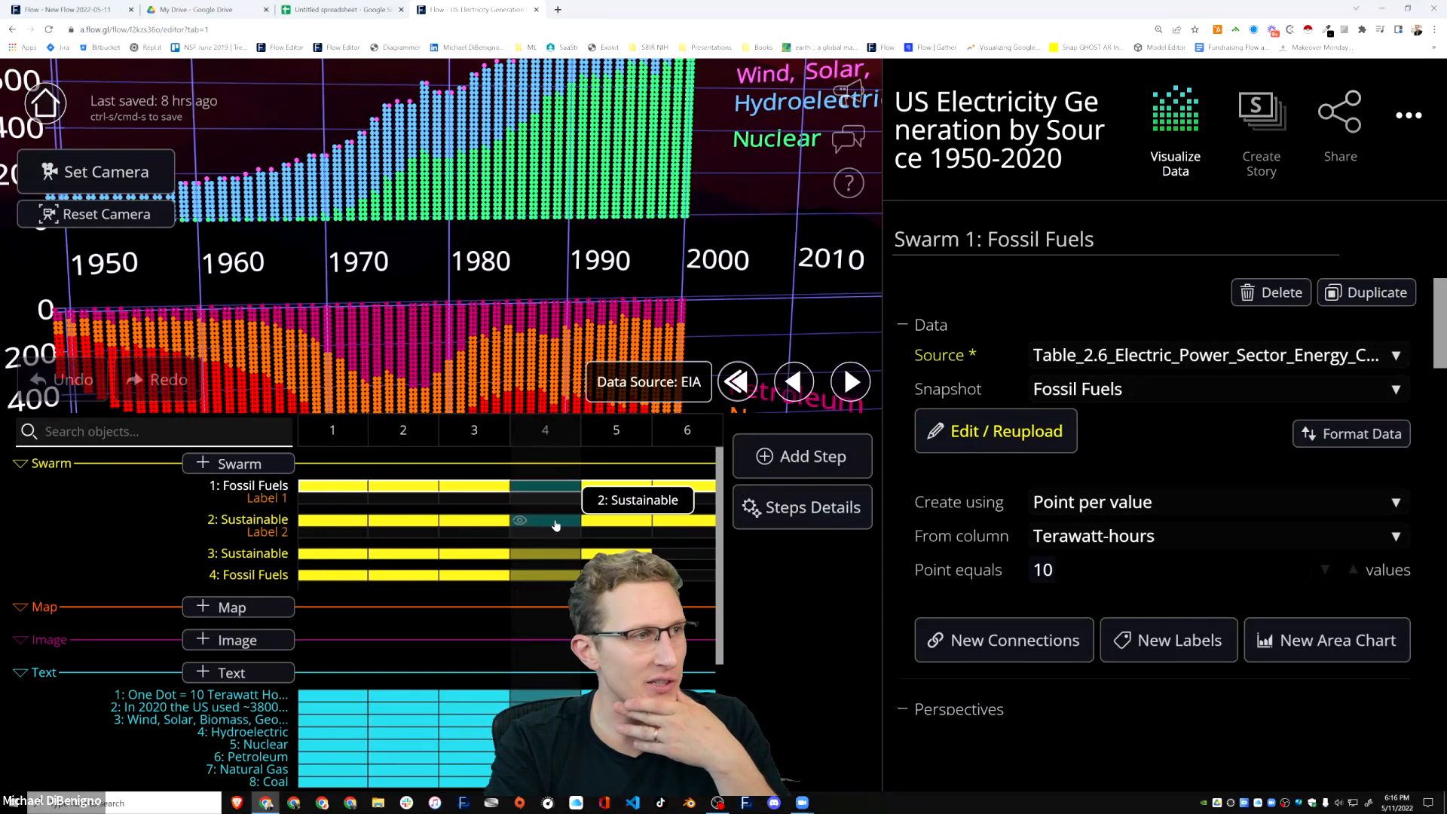
click(555, 522)
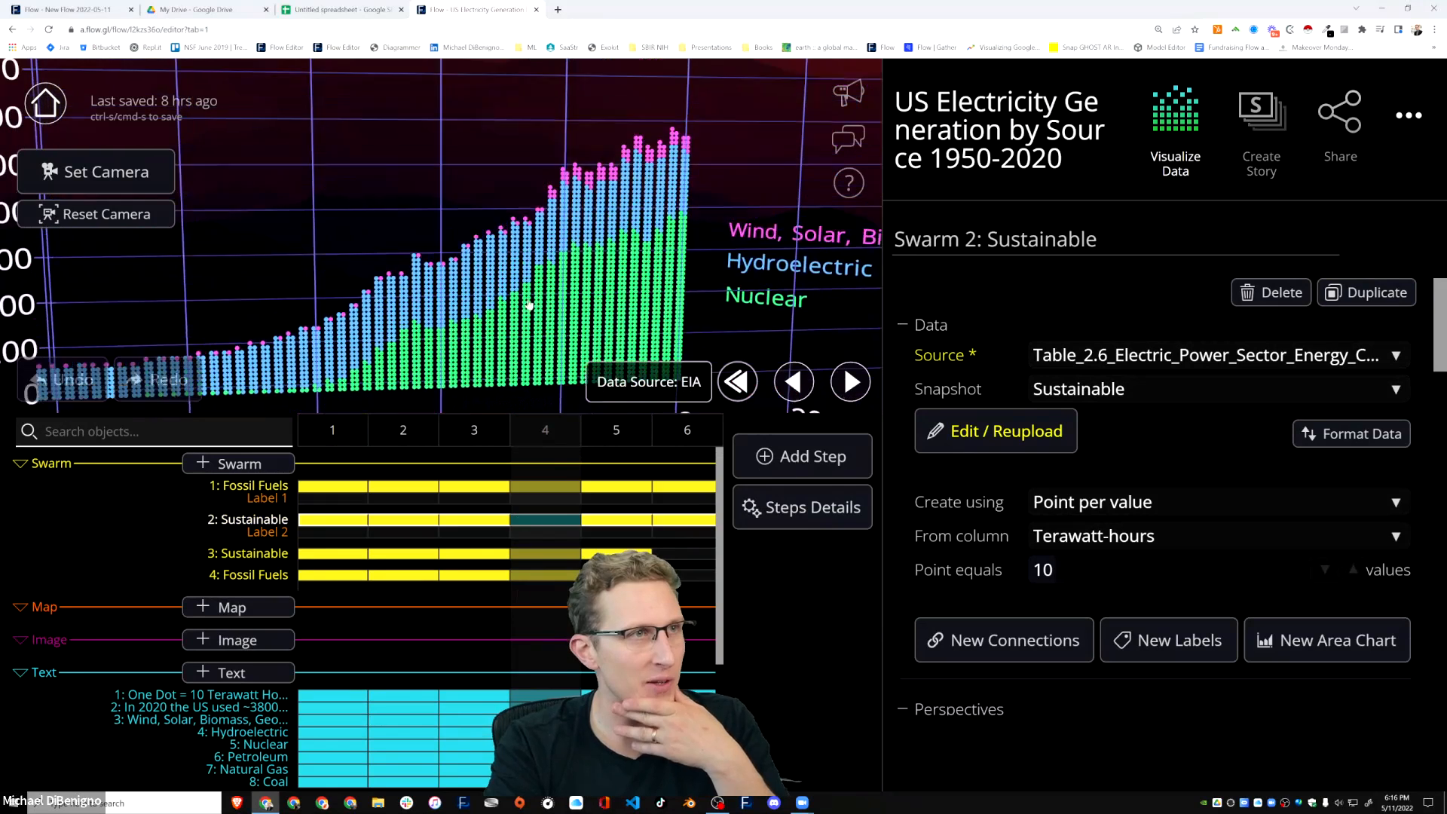
Examine the Sustainable swarm's scatterplot axes and expand its additional dimensions to review the chart and dispersion settings.
scroll(1143, 508, down, 3)
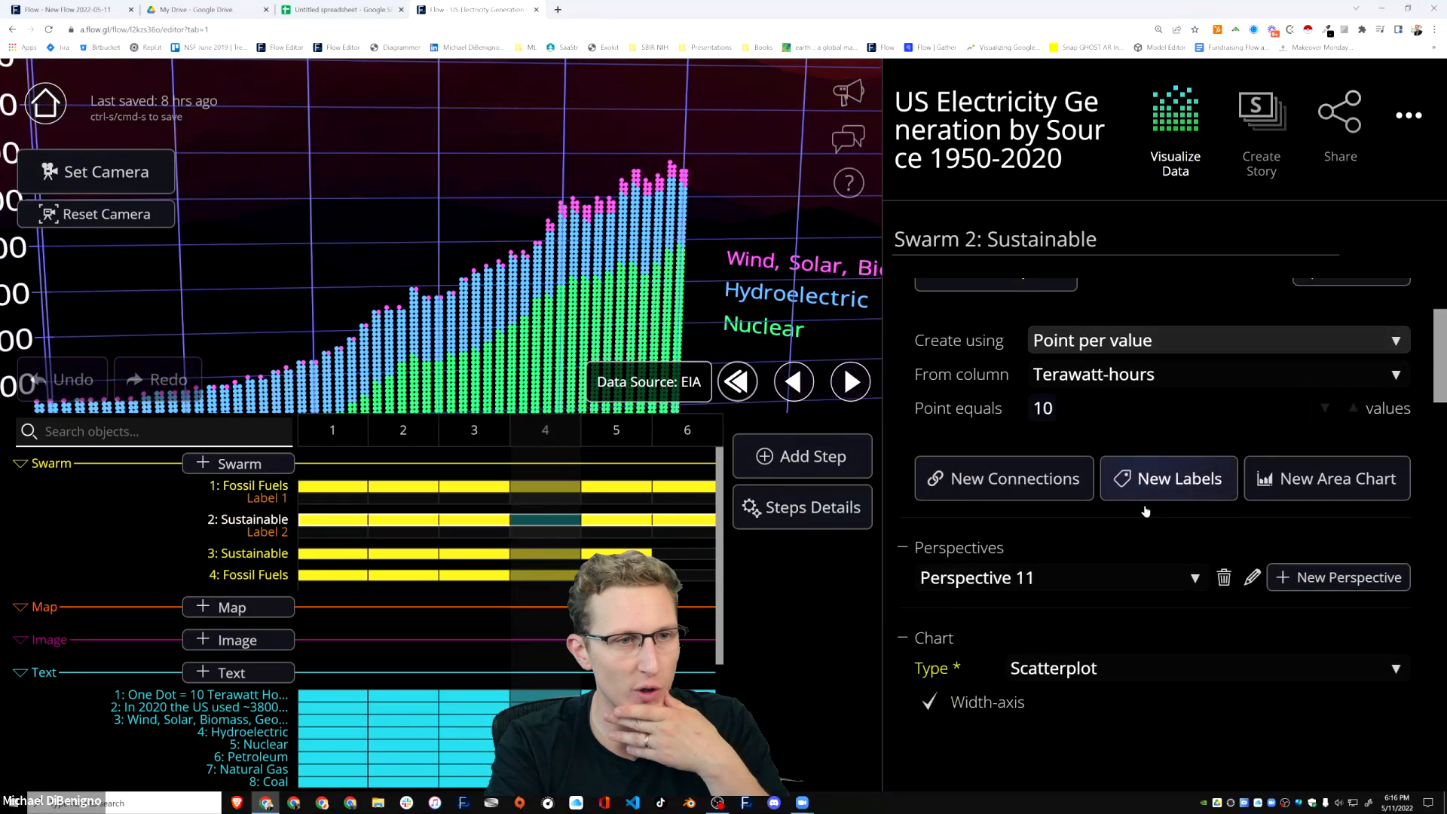
scroll(1143, 512, up, 3)
scroll(1110, 505, down, 5)
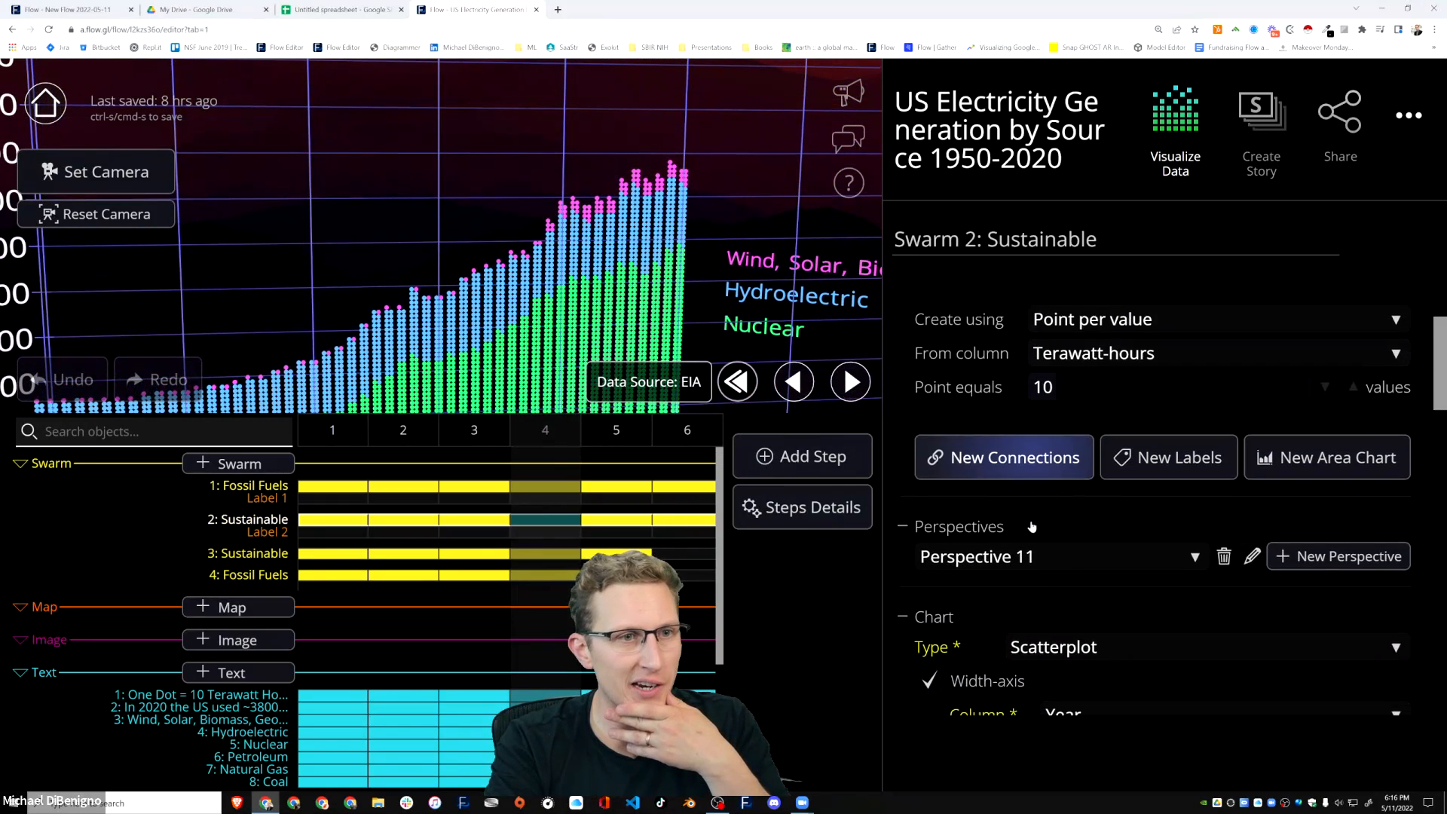
scroll(1085, 550, down, 2)
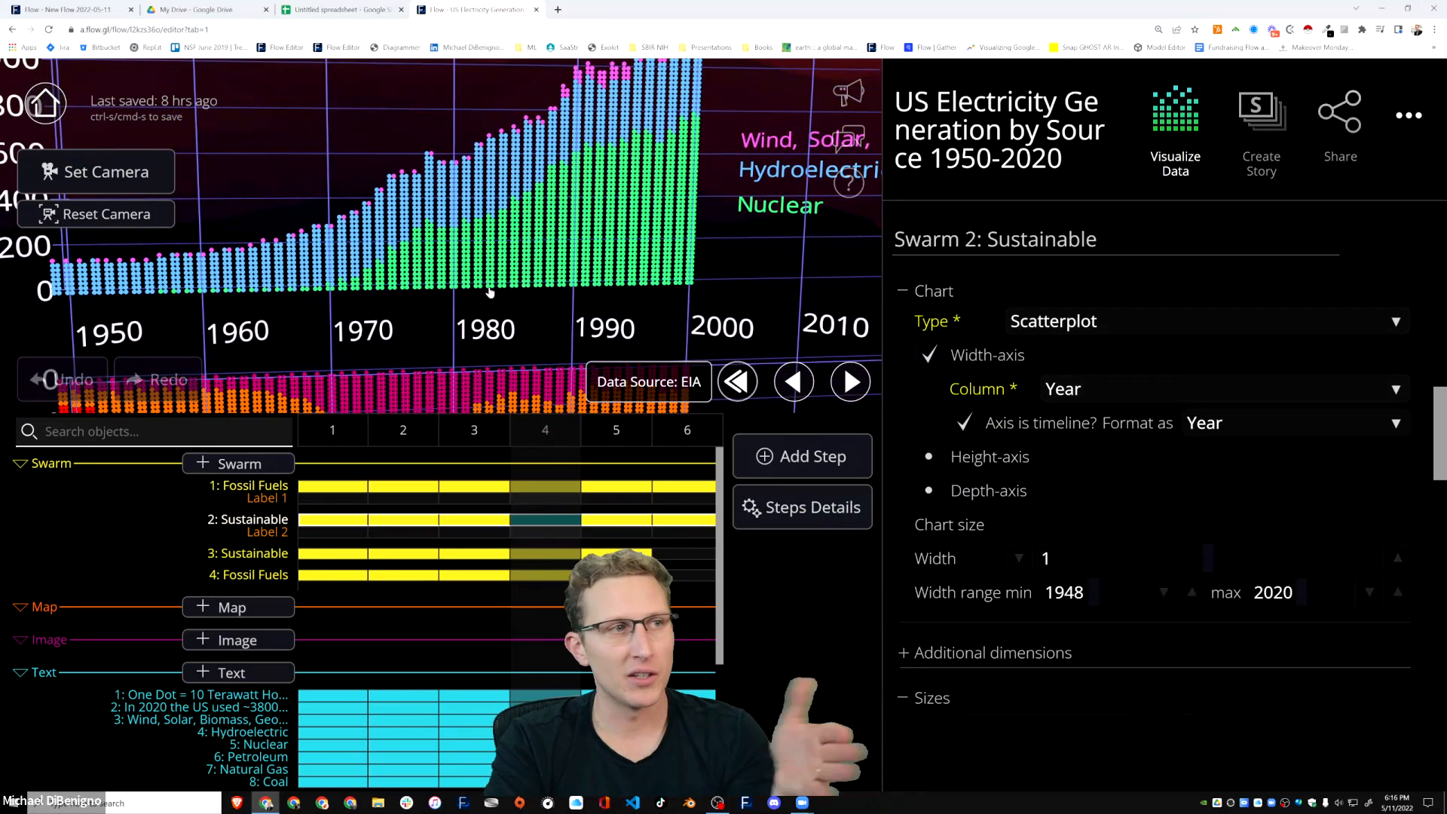
scroll(959, 608, down, 3)
click(951, 547)
scroll(955, 527, down, 3)
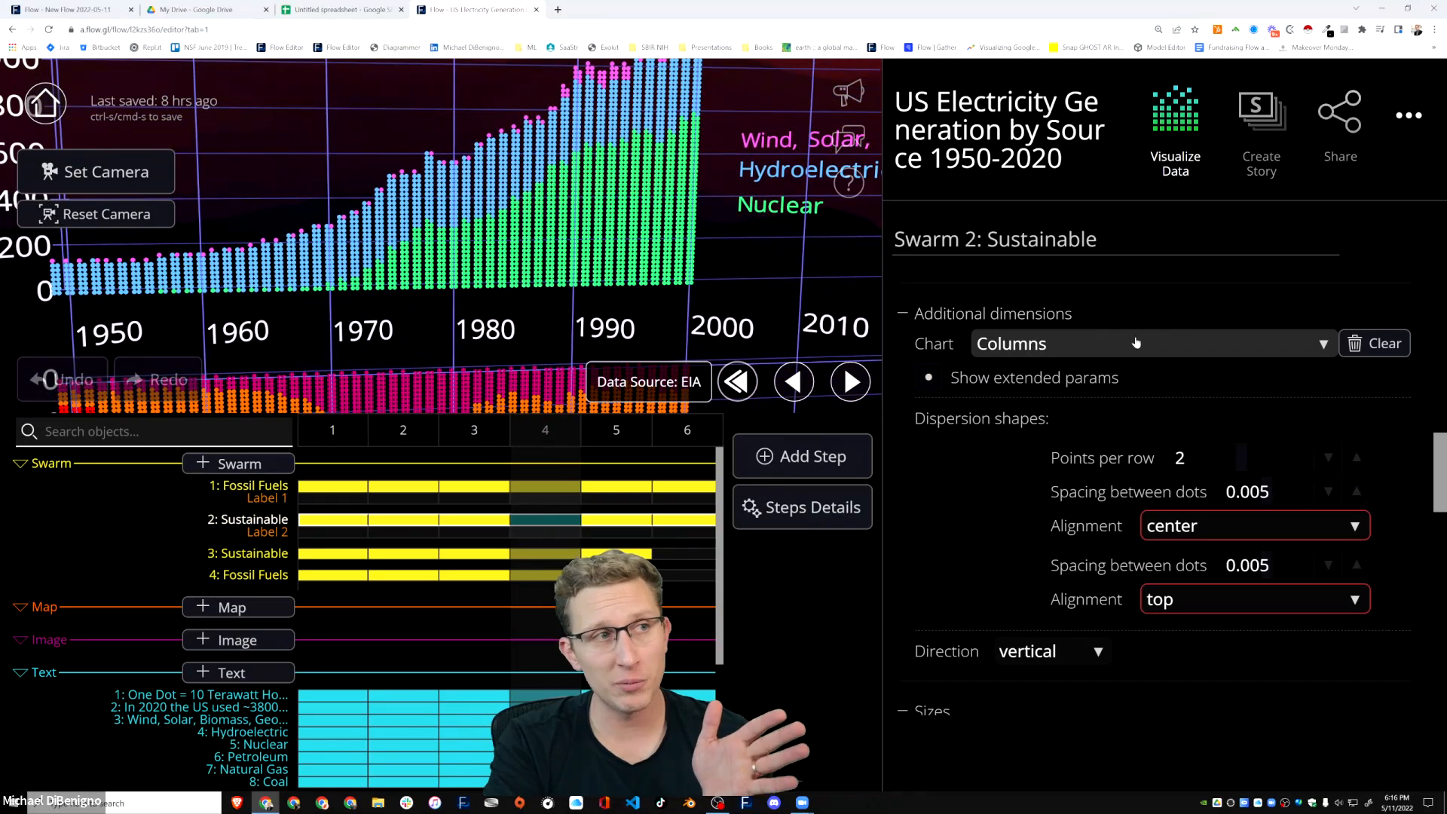
Examine the electricity chart's stacked columns and terawatt-hours scale in the 3D view.
right_drag(537, 266, 687, 258)
scroll(378, 297, down, 3)
right_drag(266, 156, 296, 224)
scroll(298, 224, down, 2)
right_drag(295, 67, 302, 138)
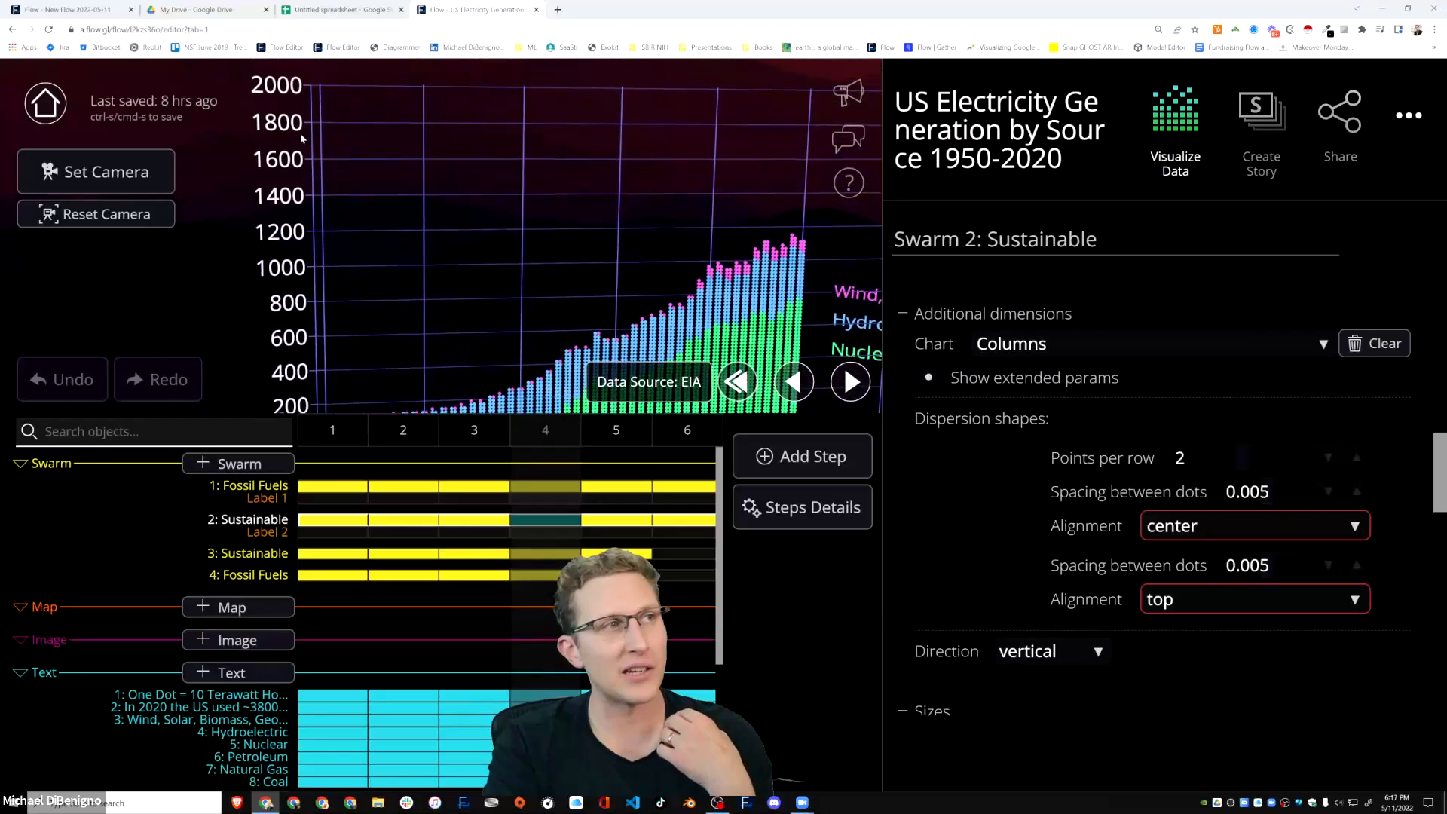
right_drag(287, 309, 333, 290)
scroll(345, 145, down, 1)
scroll(333, 293, down, 3)
right_drag(509, 272, 513, 184)
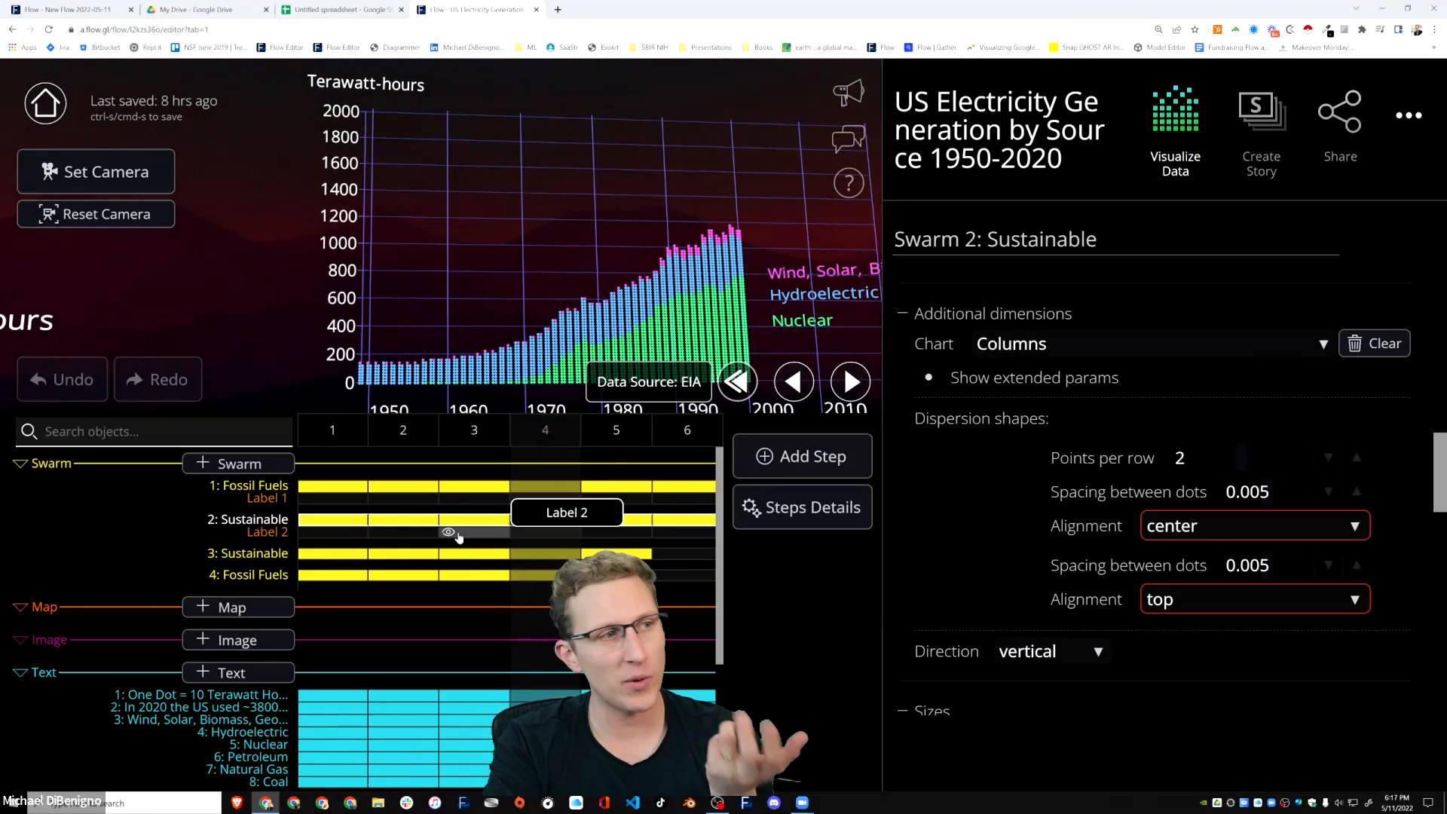
Review the second Sustainable swarm's axis settings at step 4 and select the first Fossil Fuels swarm at that step.
click(547, 556)
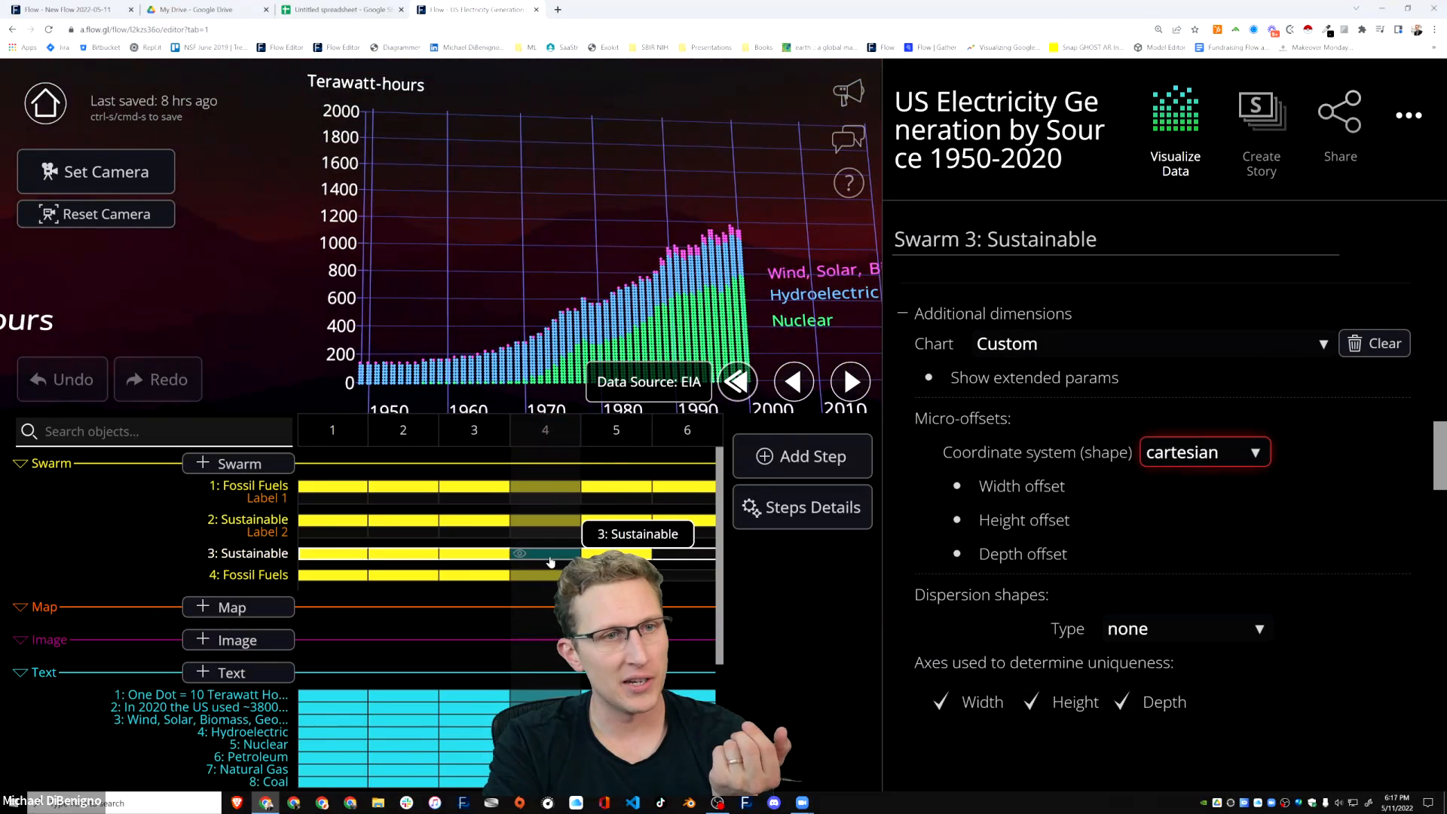
scroll(1355, 552, up, 5)
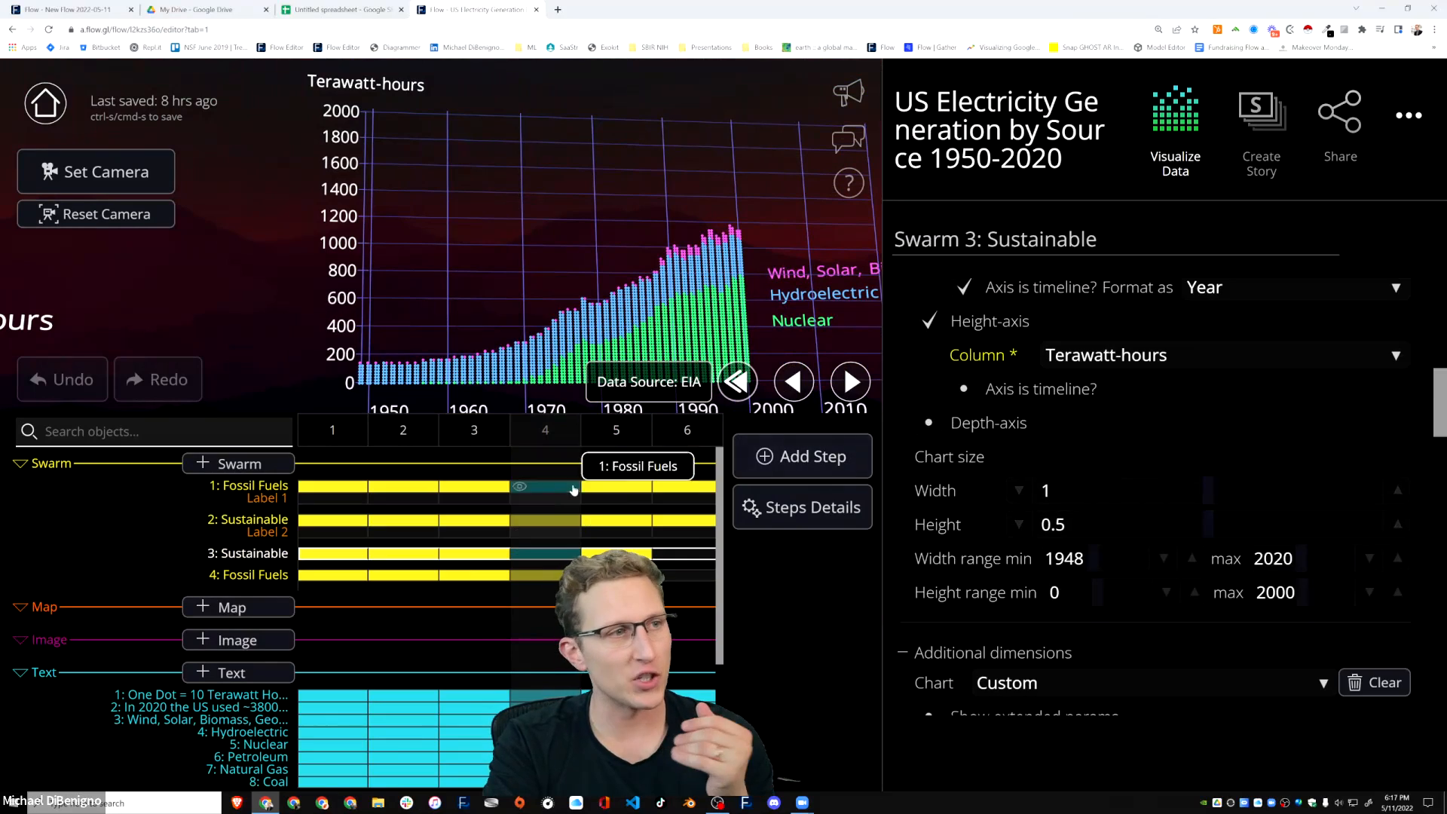
click(546, 486)
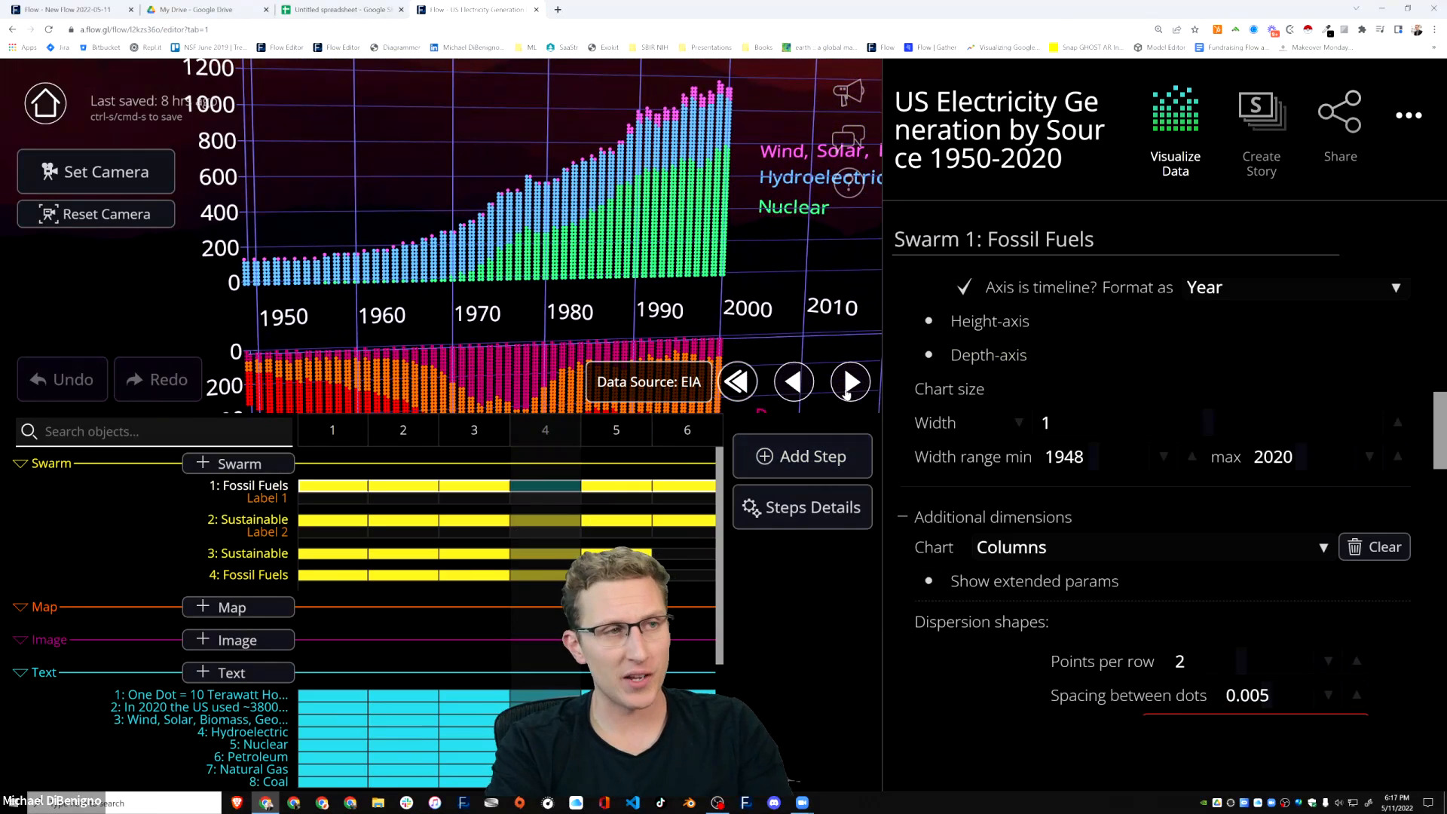
Try a depth axis using the Source column on the Fossil Fuels swarm, inspect it from an angle, and remove the axis.
scroll(1118, 359, up, 1)
click(928, 414)
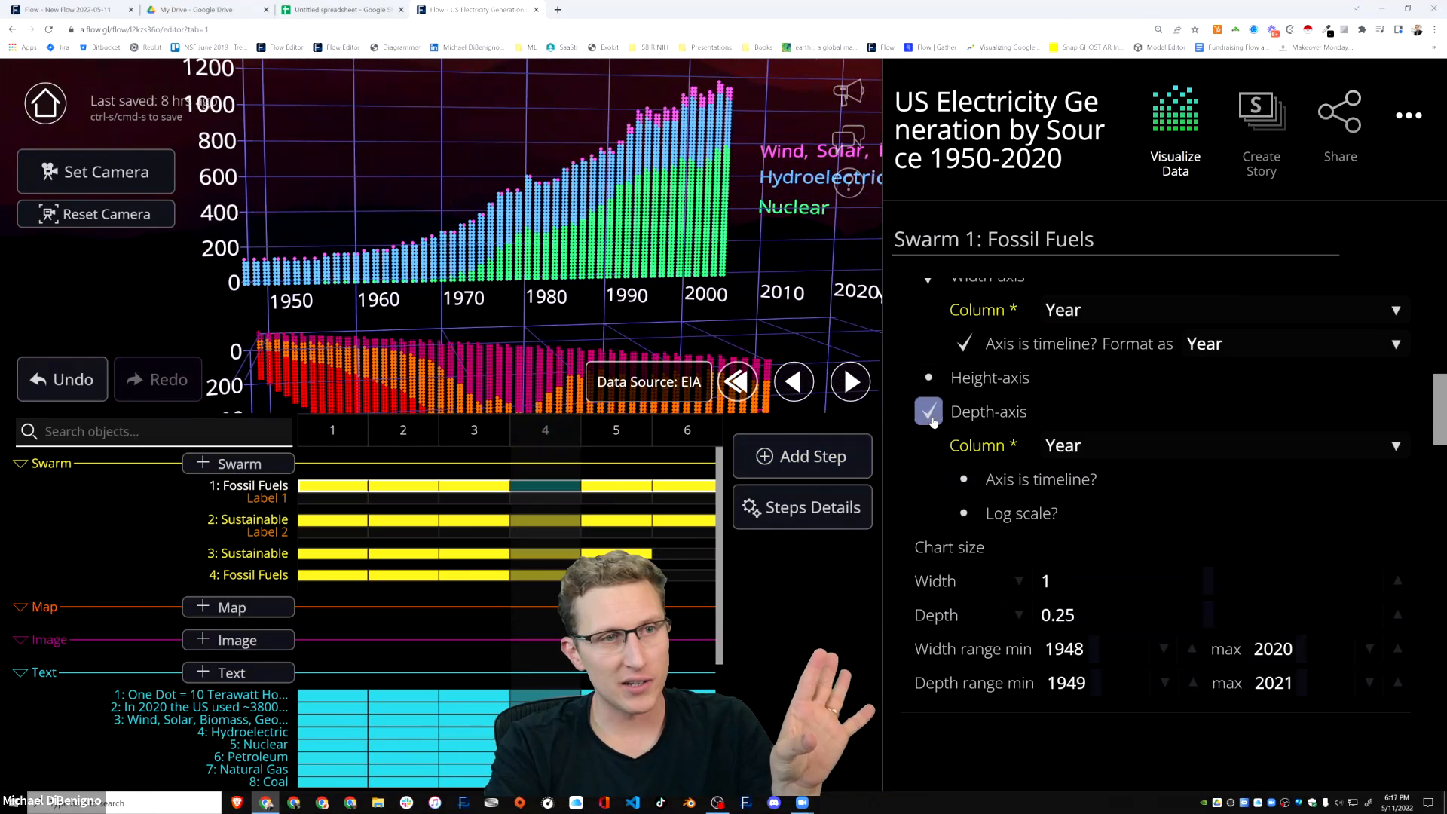
click(1118, 452)
click(1112, 413)
drag(312, 278, 405, 211)
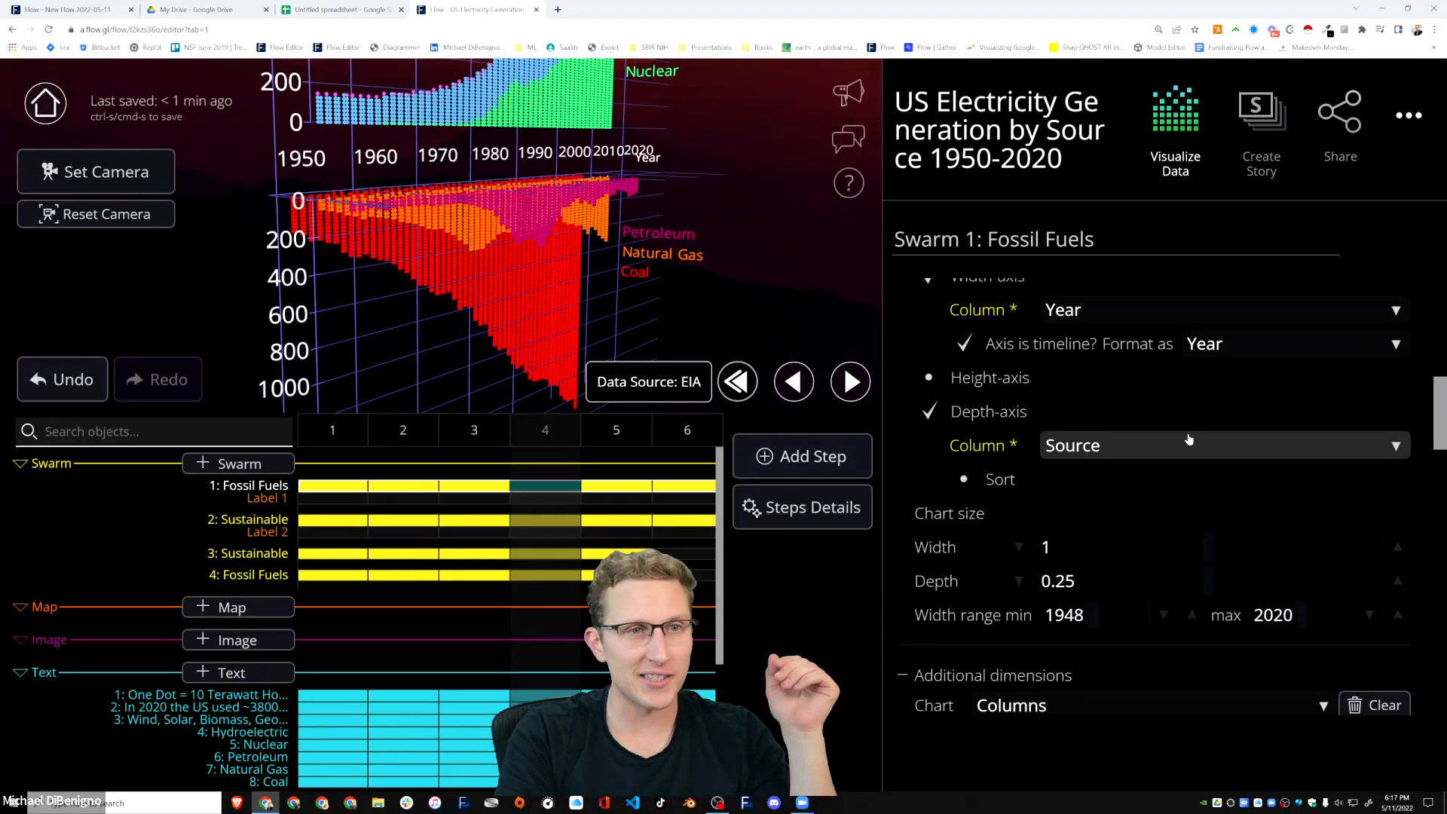
click(942, 416)
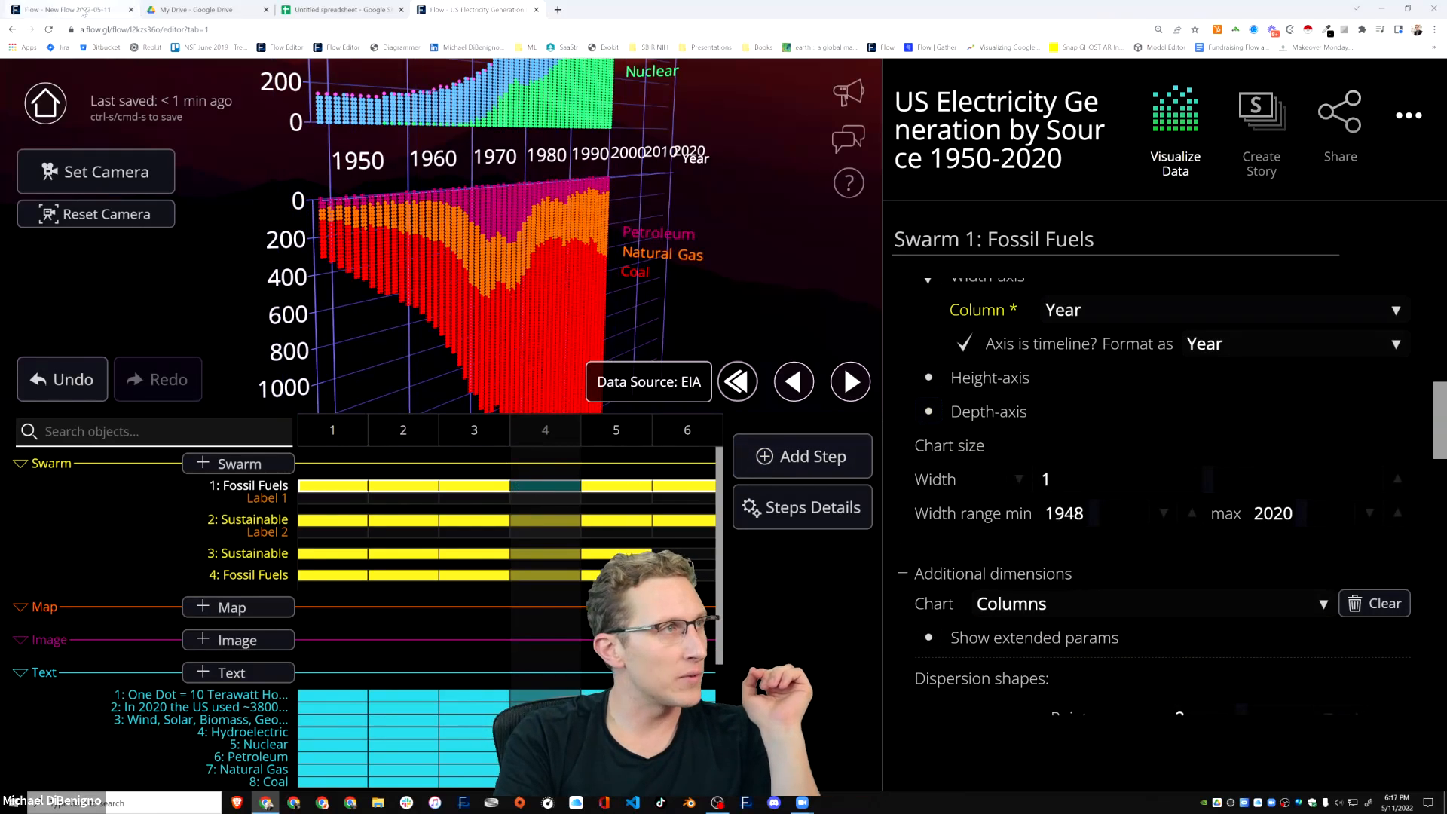
Compare the Skyscrapers settings in New Flow 2022-05-11 with the Fossil Fuels swarm's data settings in the electricity flow.
click(83, 11)
scroll(1218, 576, down, 3)
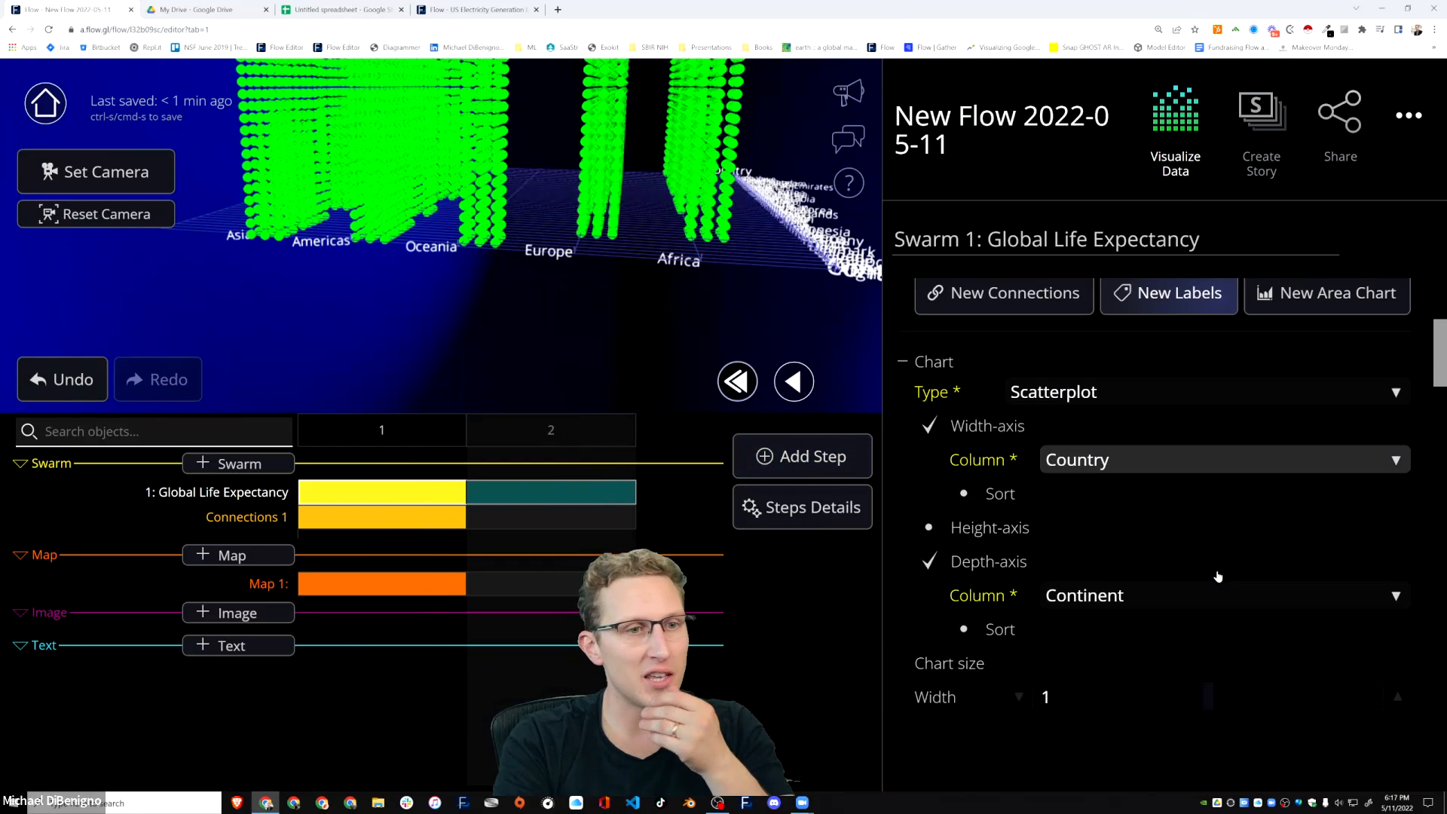
scroll(1219, 577, down, 6)
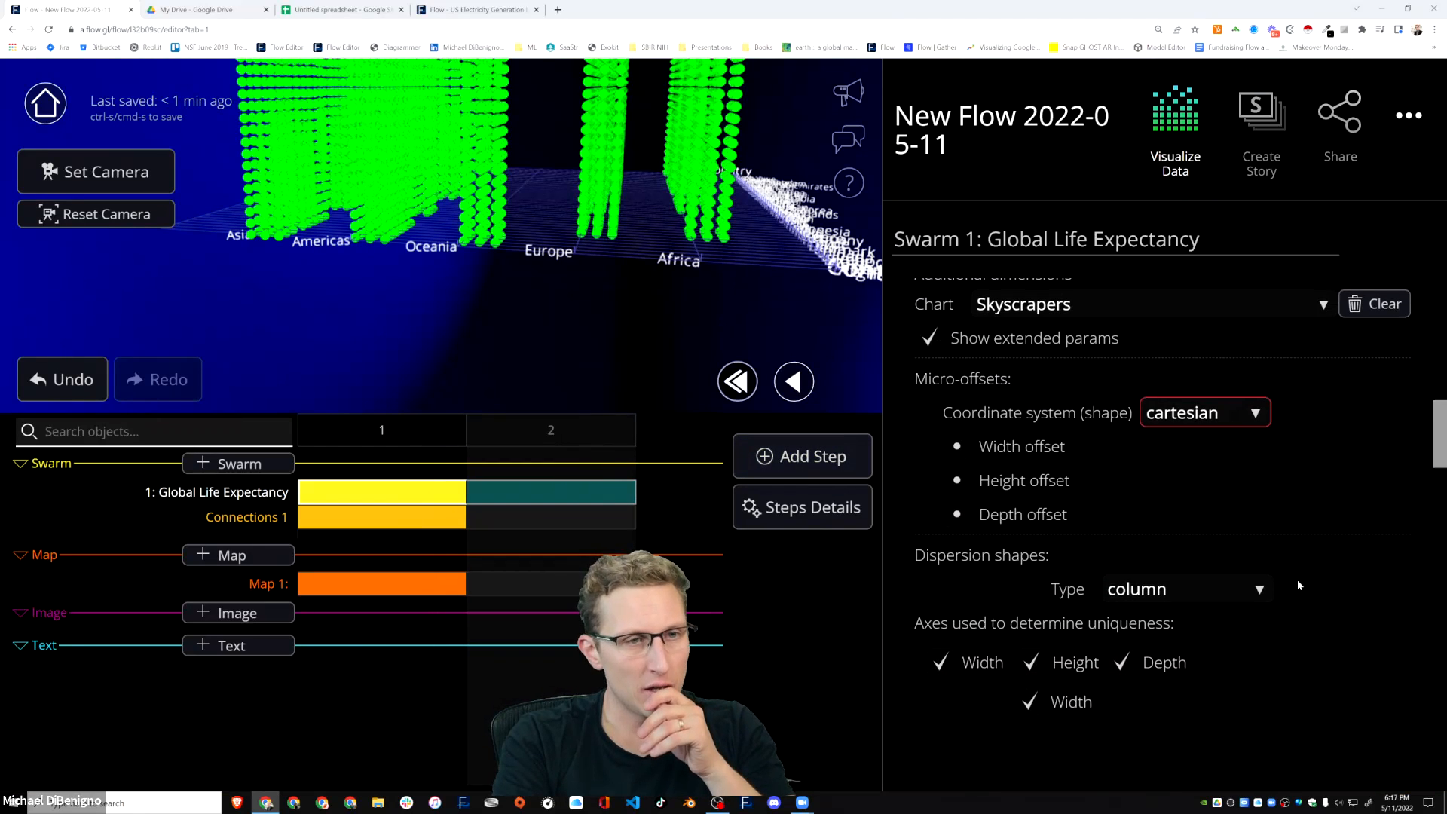
scroll(1297, 584, up, 1)
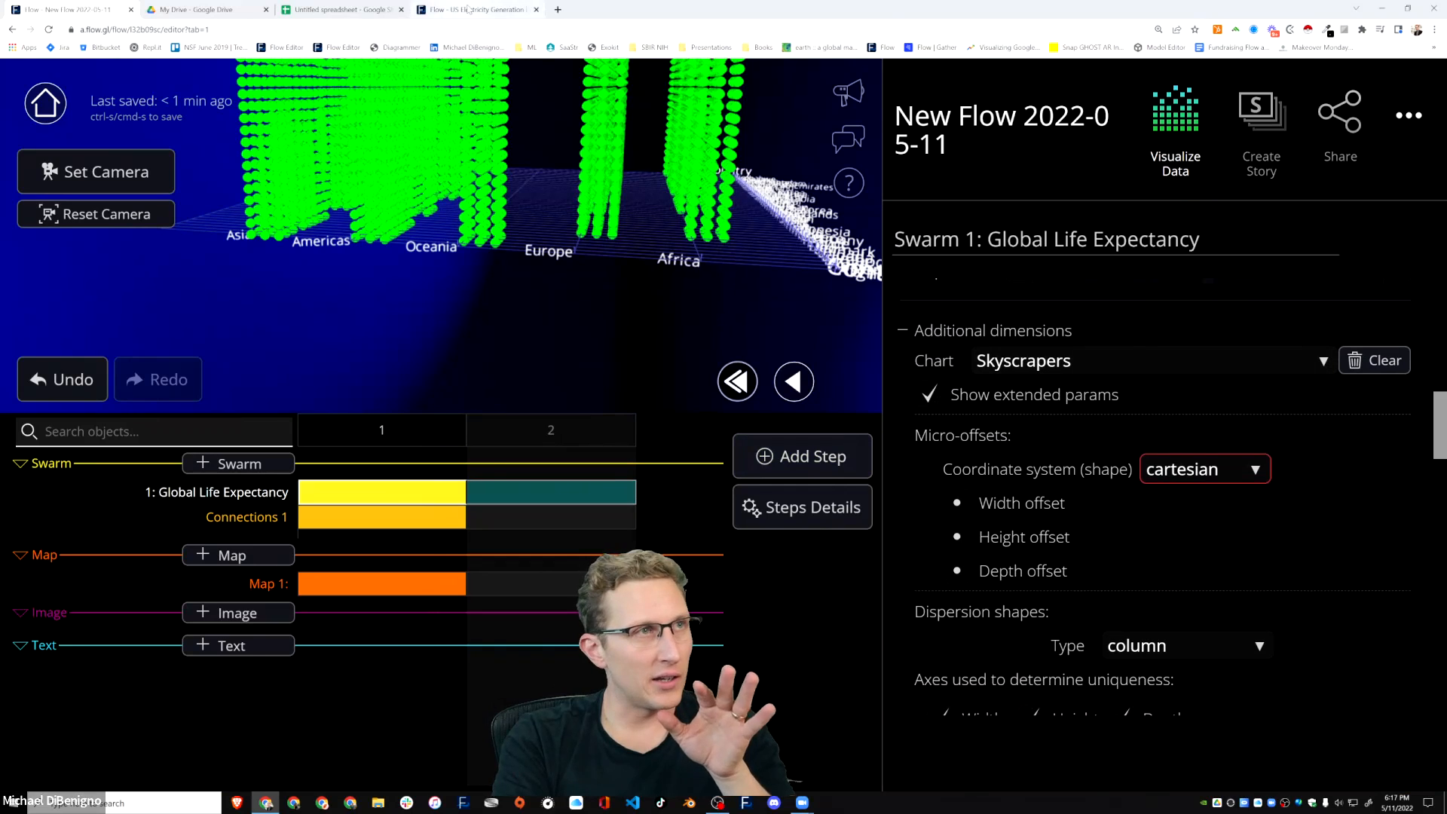
click(468, 10)
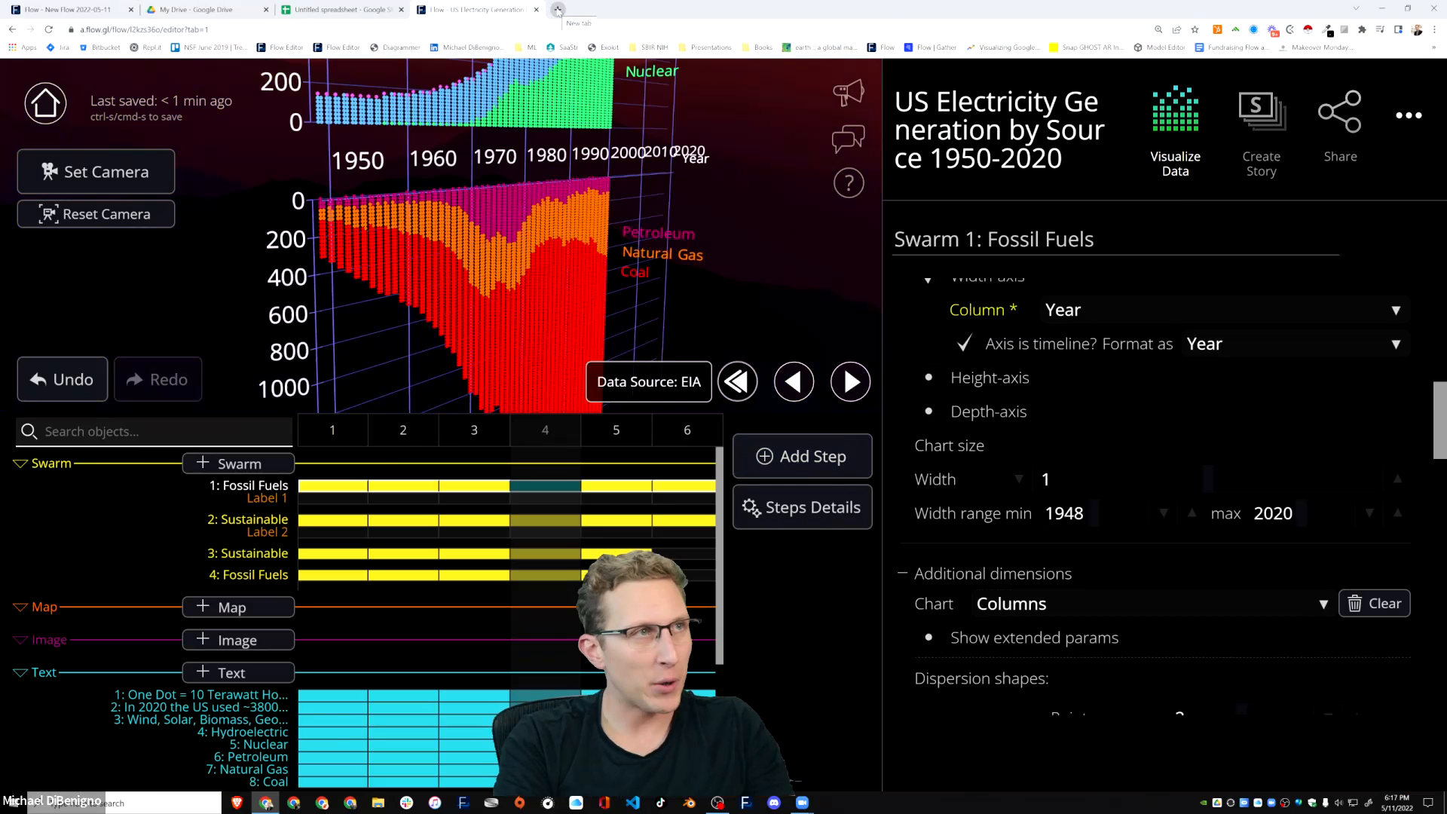
scroll(1263, 418, up, 7)
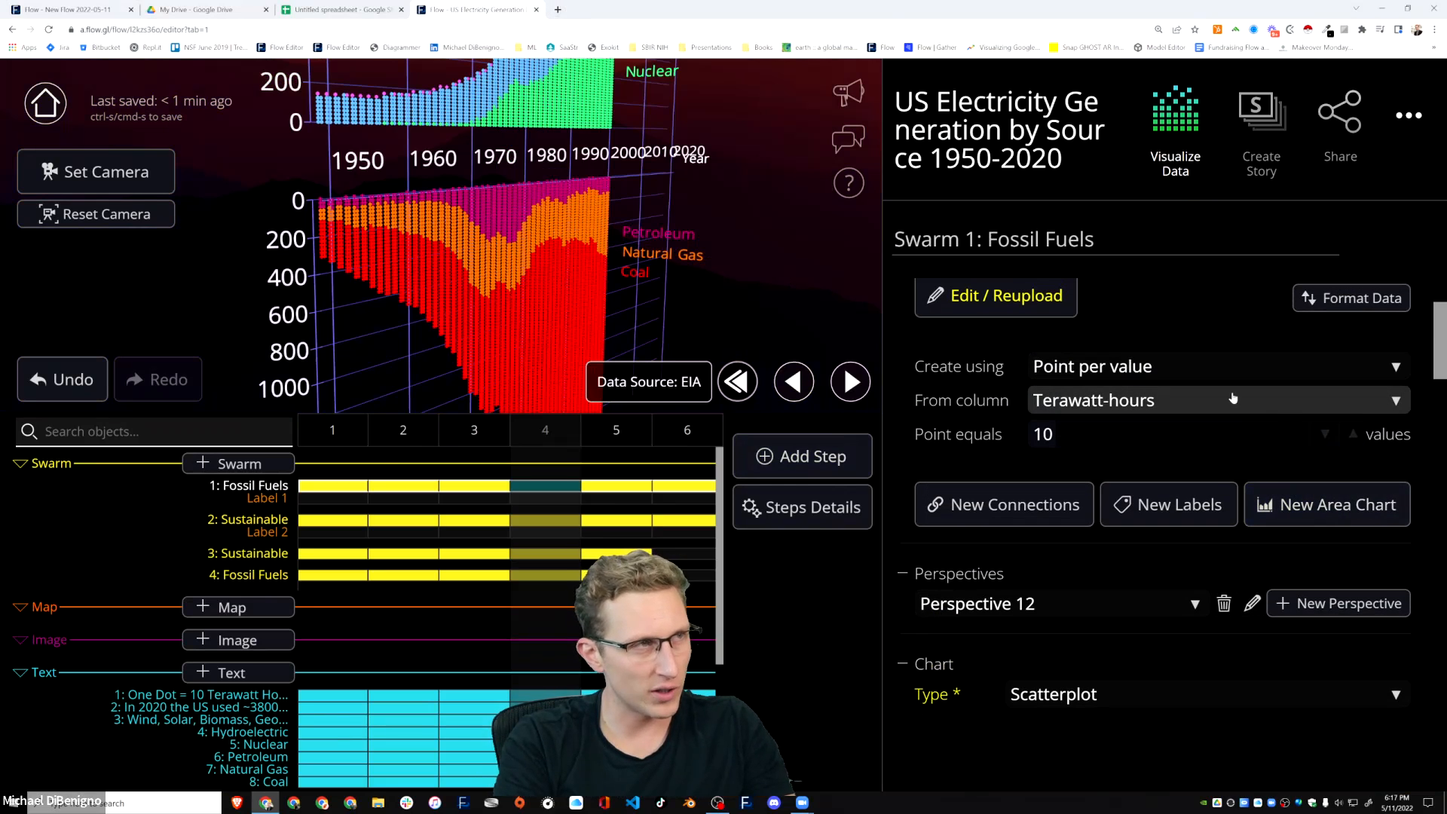
Return to the Featured flows feed, browse it, and open the Temperature anomalies 1.3 Public flow.
click(208, 30)
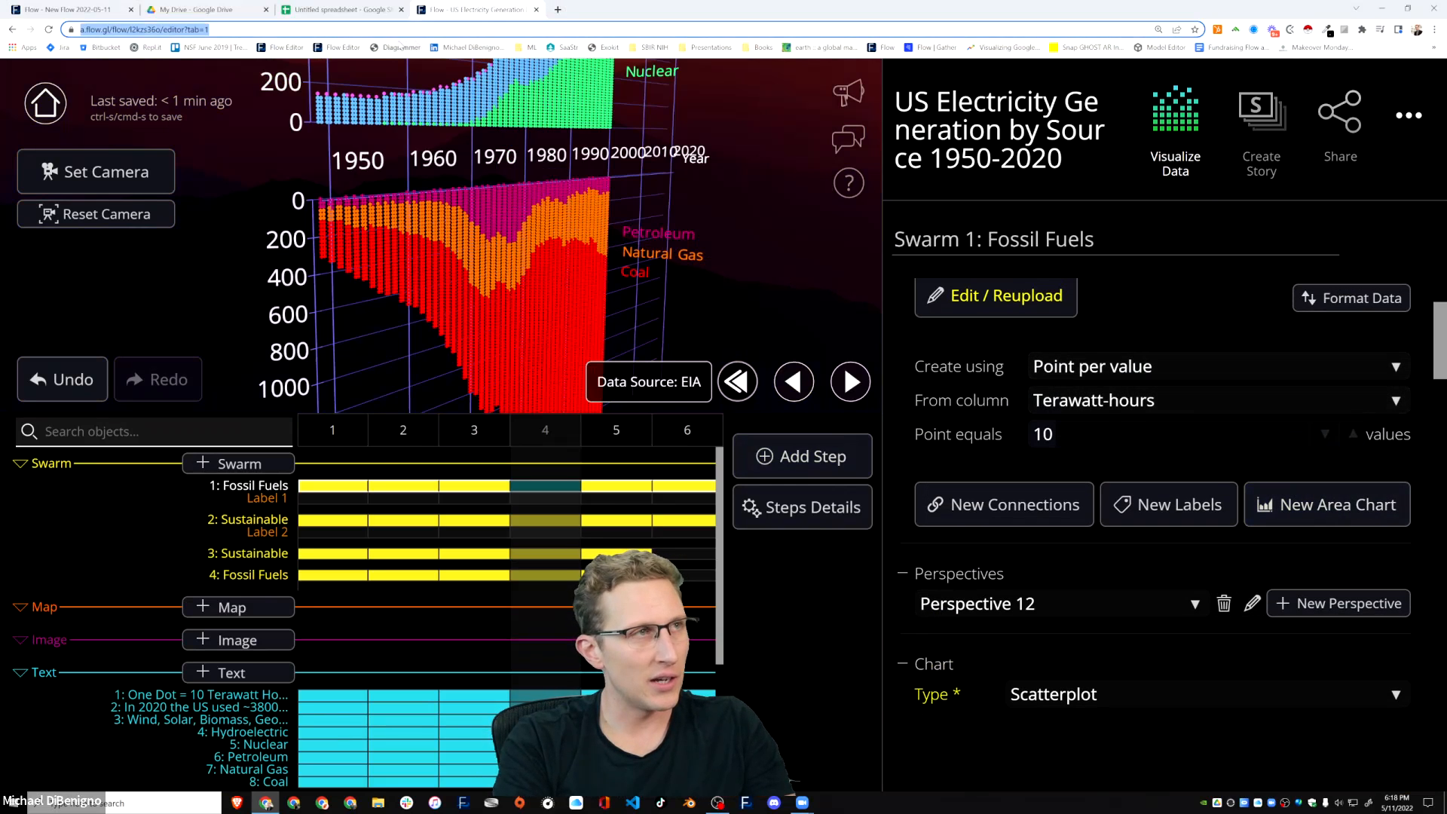
key(alt+Left)
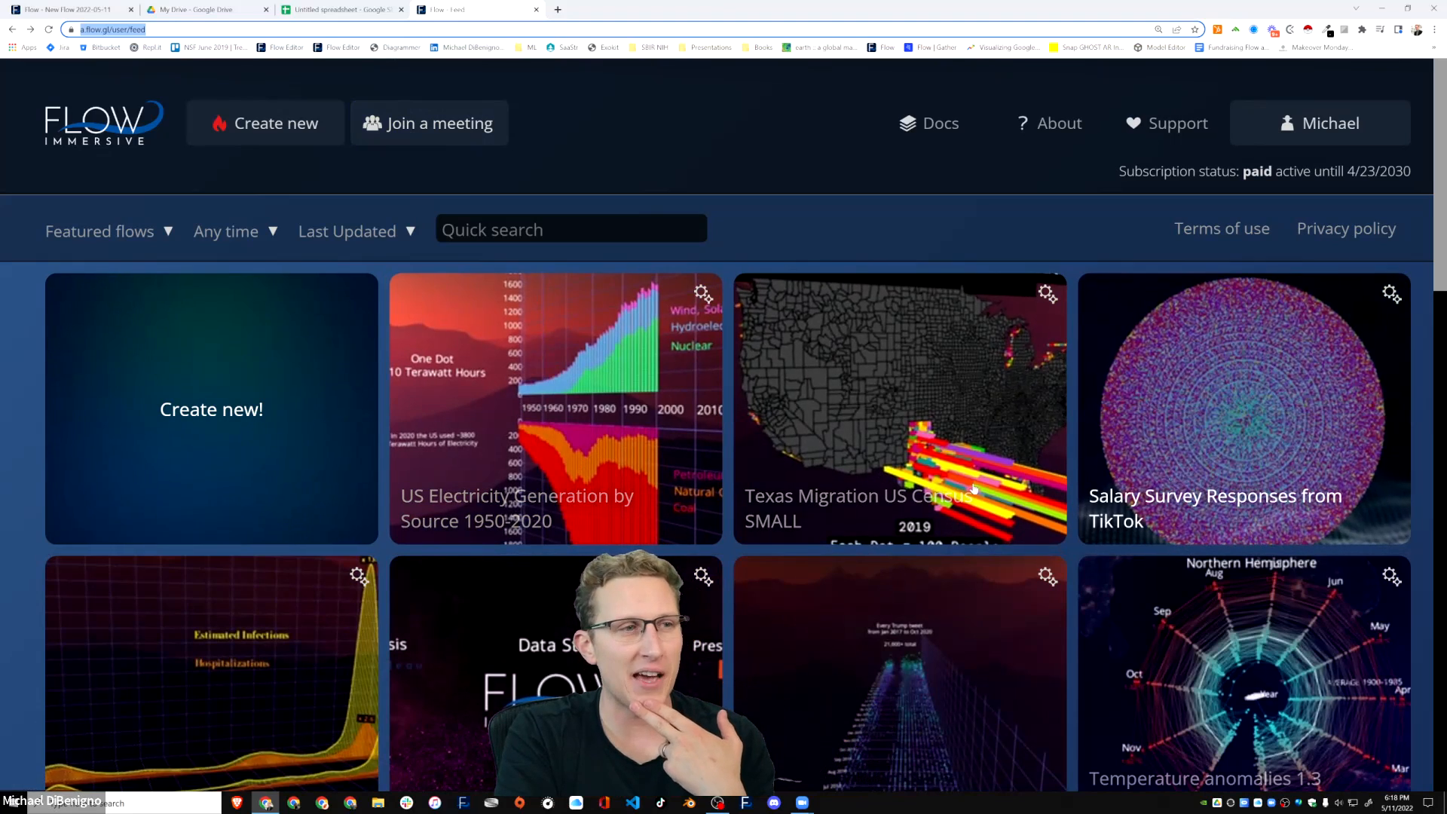
scroll(1160, 471, down, 5)
scroll(819, 498, up, 1)
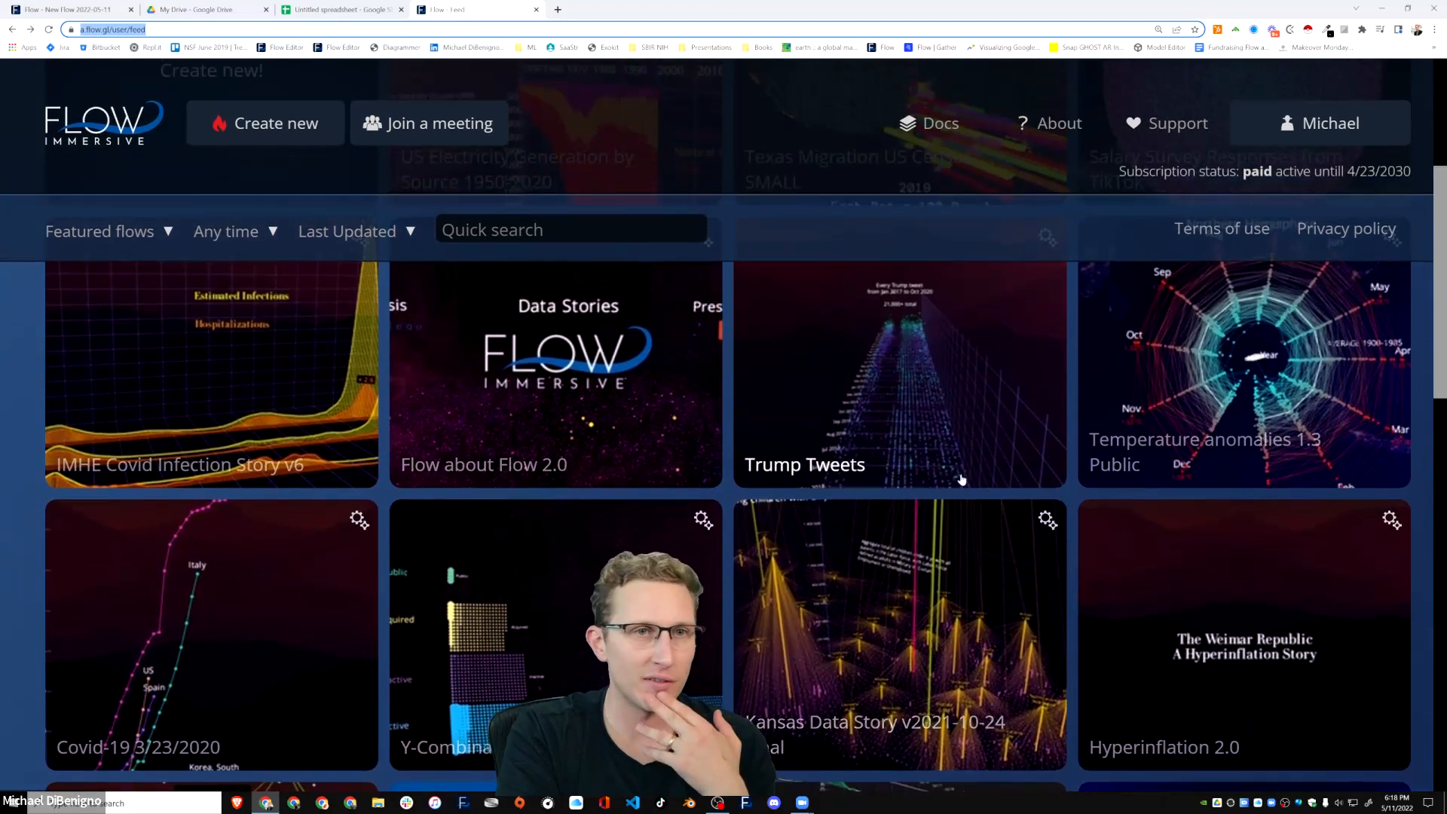
scroll(1245, 392, down, 3)
scroll(1165, 478, up, 2)
scroll(1165, 479, up, 3)
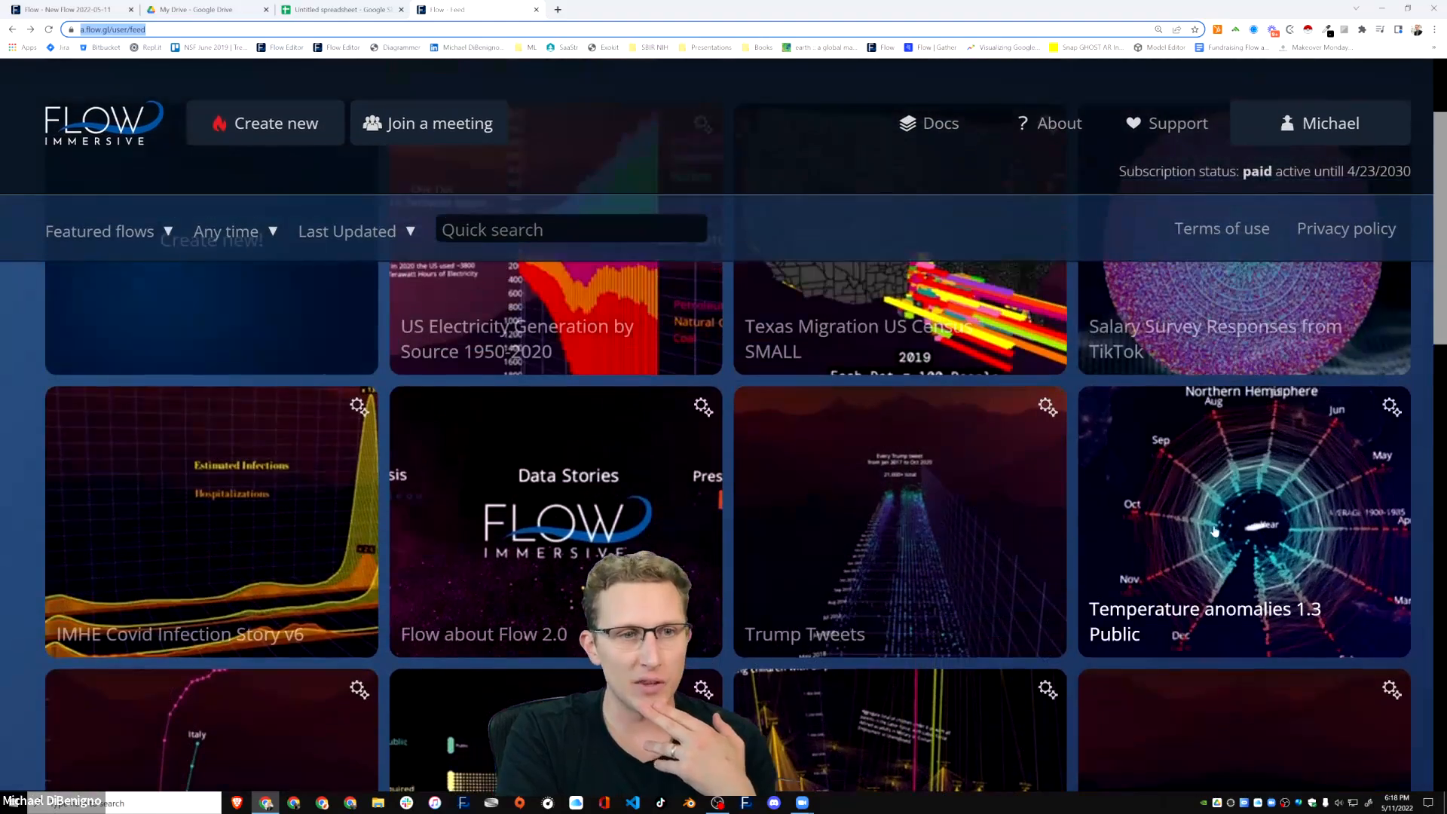
scroll(1206, 532, down, 15)
scroll(1207, 532, up, 12)
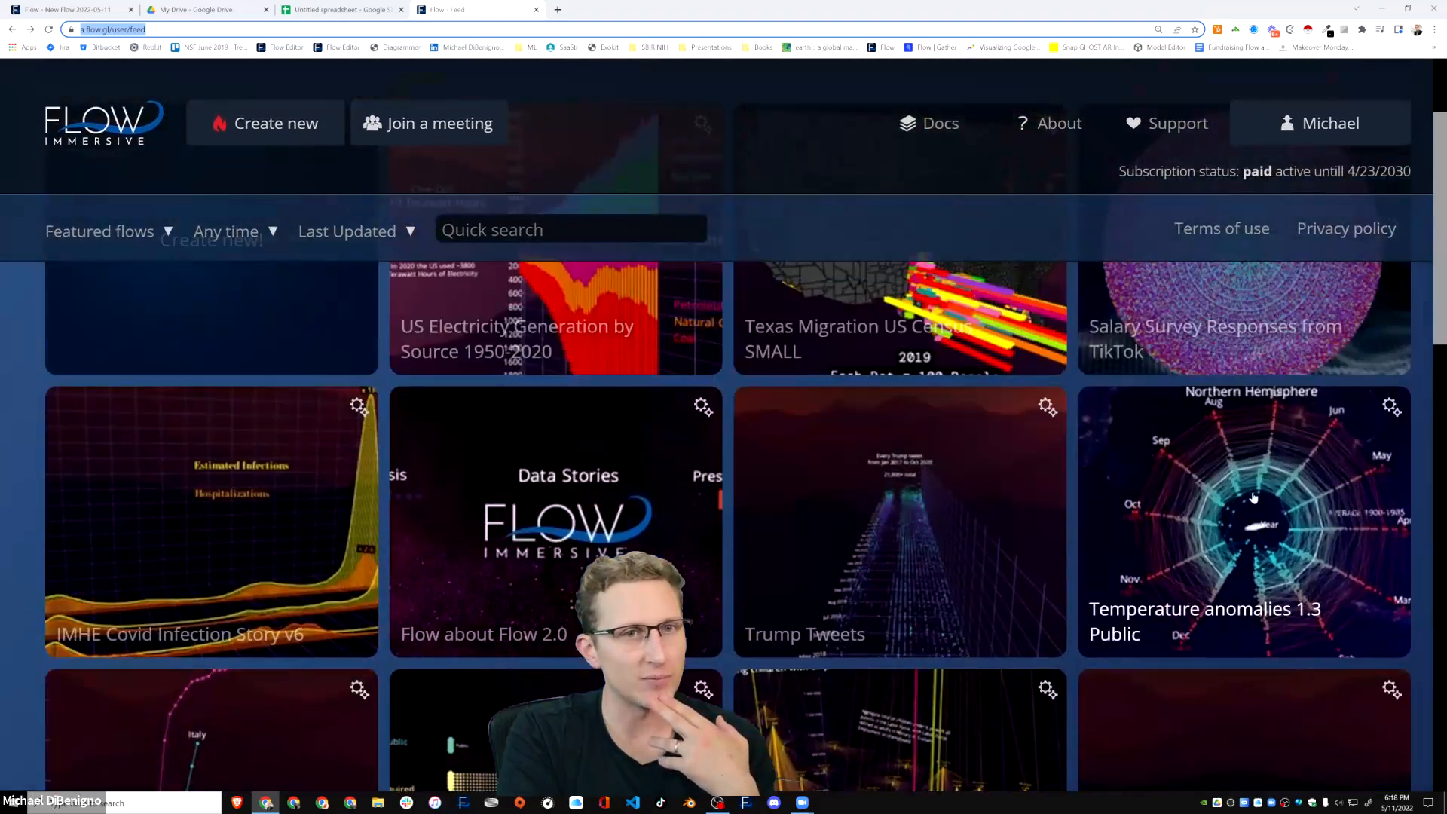
click(1248, 504)
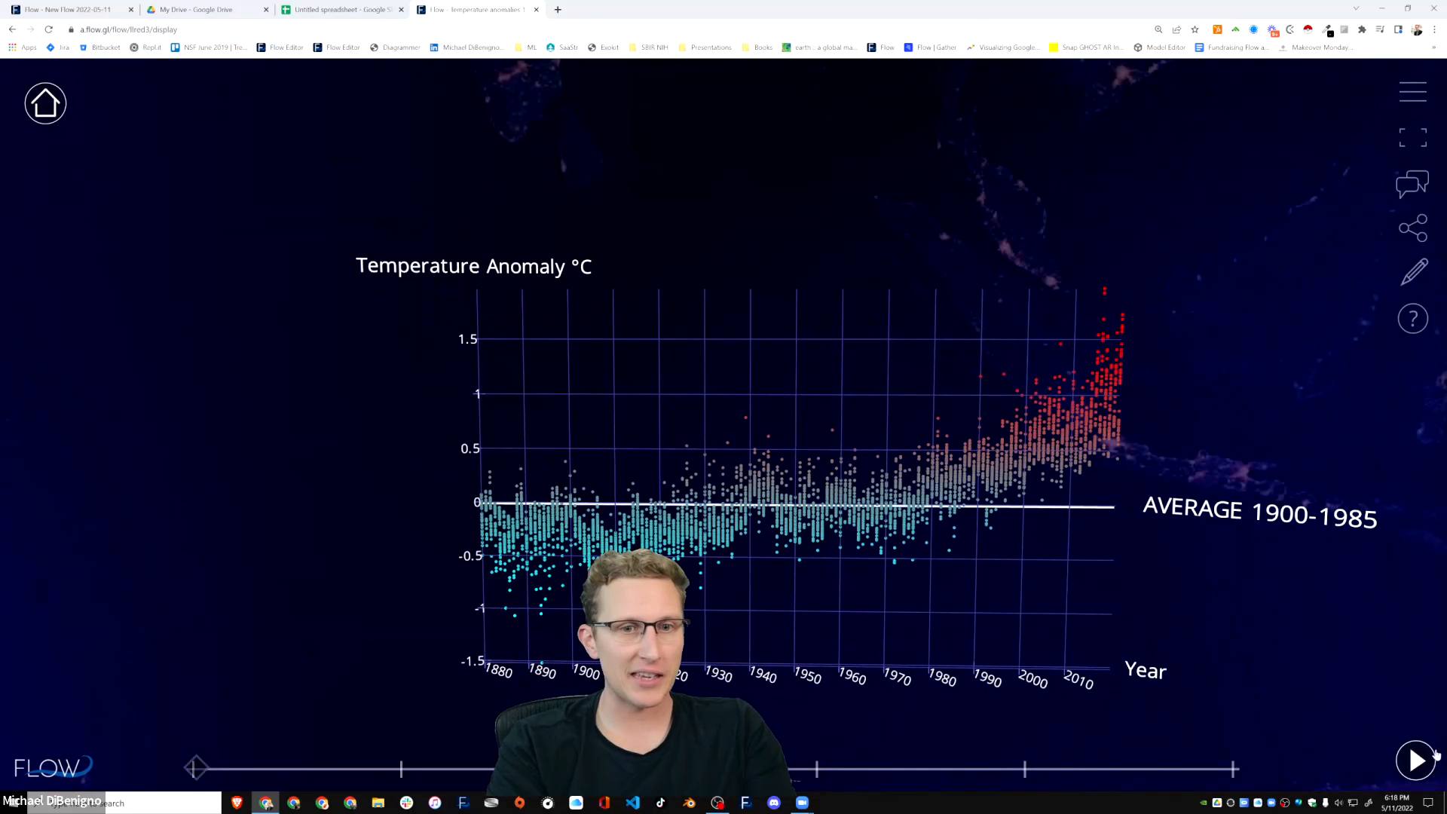
Jump to the temperature flow's fourth step with the Northern Hemisphere radial chart and open the flow in the editor.
click(819, 770)
mouse_move(742, 633)
mouse_down()
mouse_move(879, 640)
mouse_move(927, 625)
mouse_move(730, 582)
mouse_up()
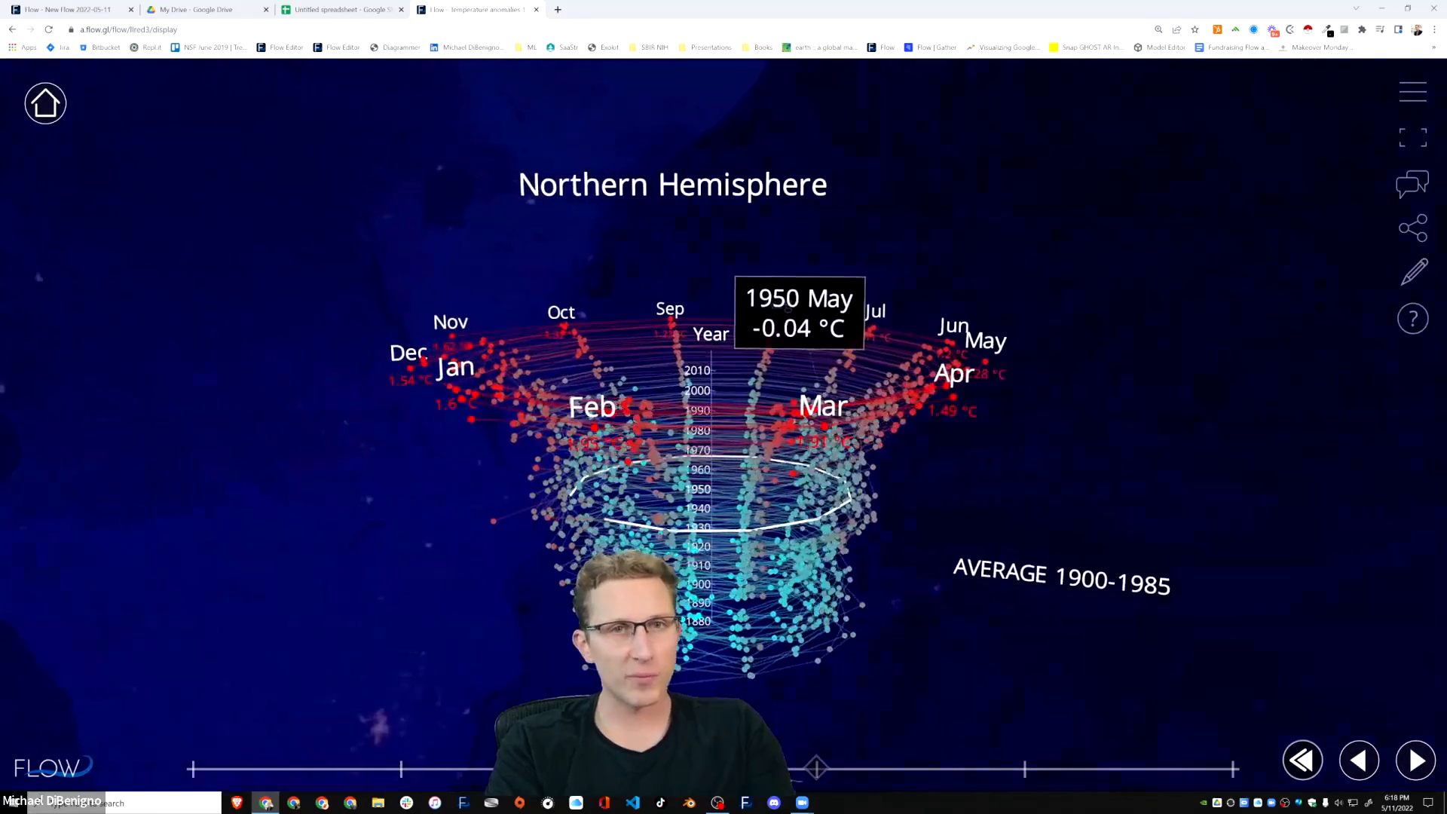
click(1413, 272)
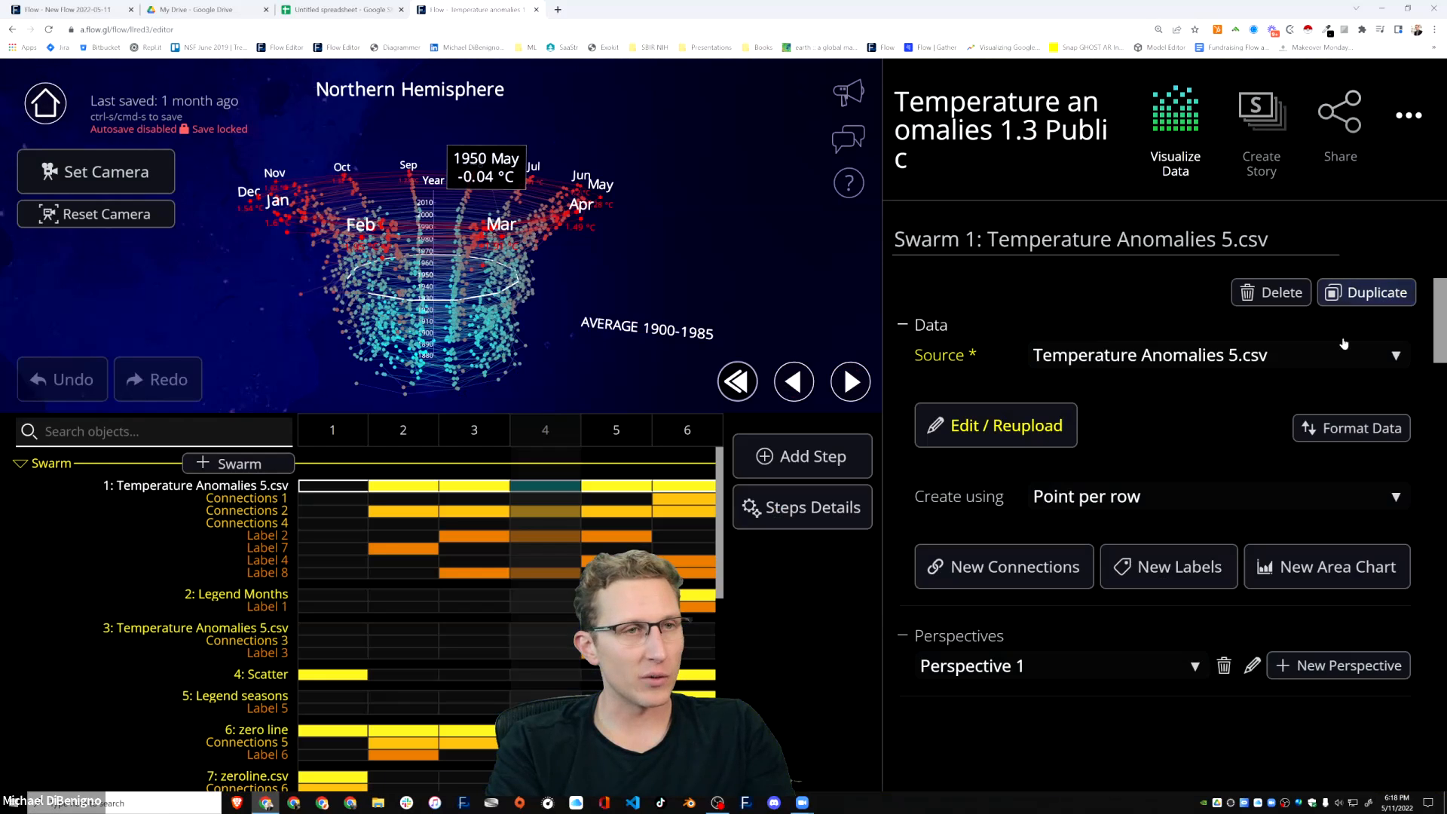
Expand the Temperature Anomalies swarm's additional dimensions and review its chart preset, radius offset and equator angle offset.
scroll(1198, 477, down, 5)
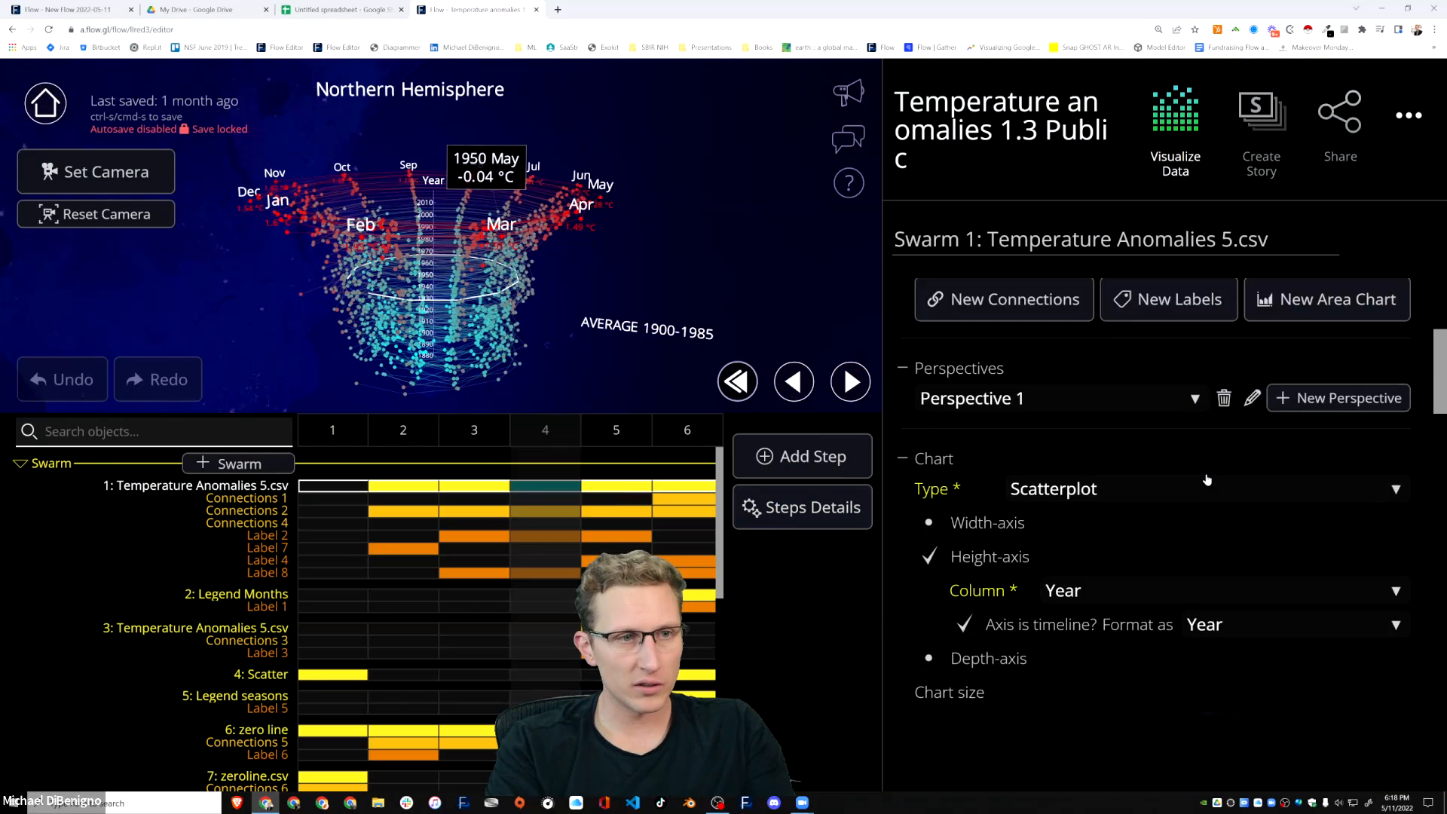
scroll(1197, 476, down, 5)
click(979, 410)
scroll(1320, 487, down, 2)
scroll(1059, 387, up, 1)
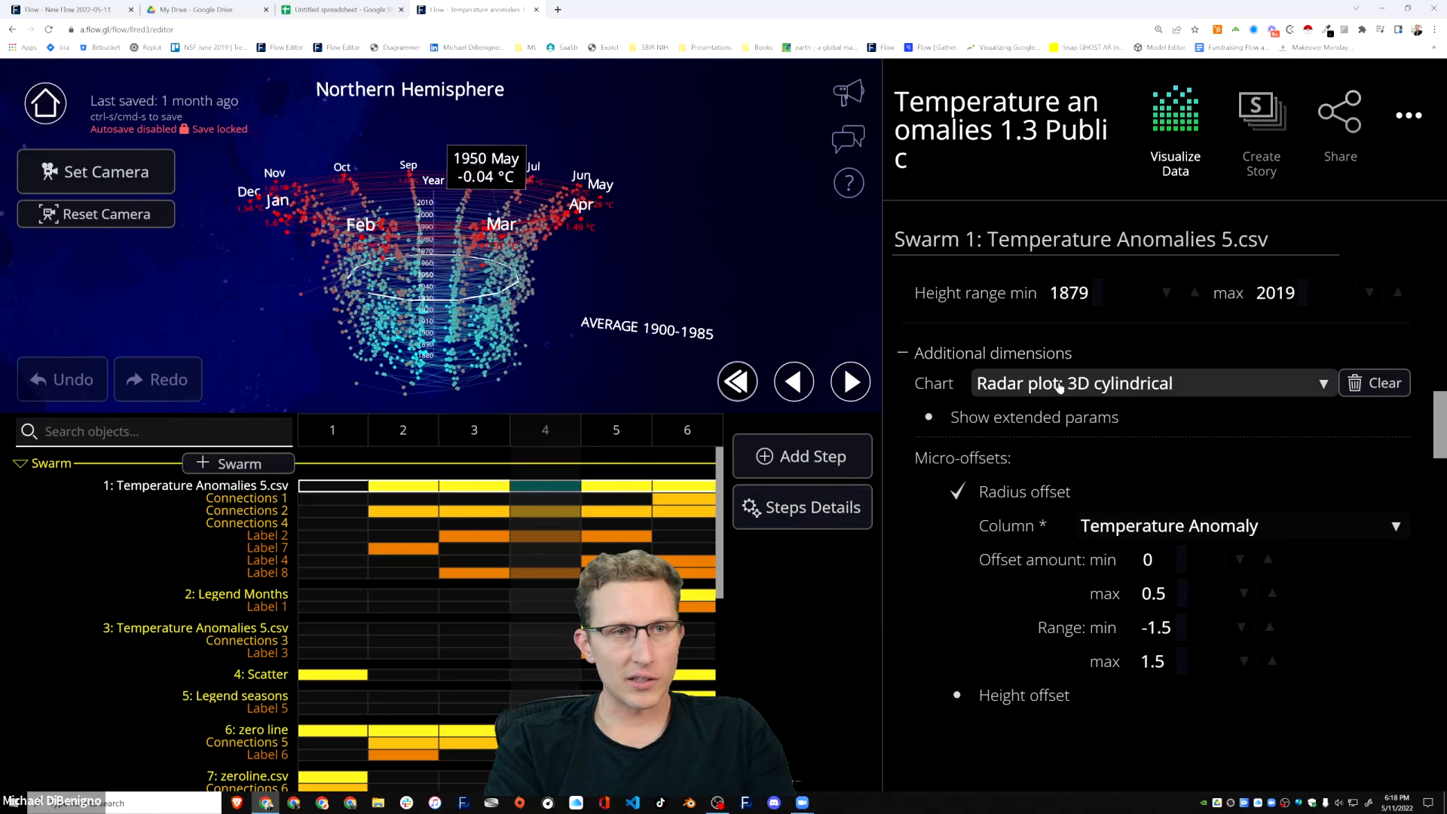
scroll(1085, 407, down, 3)
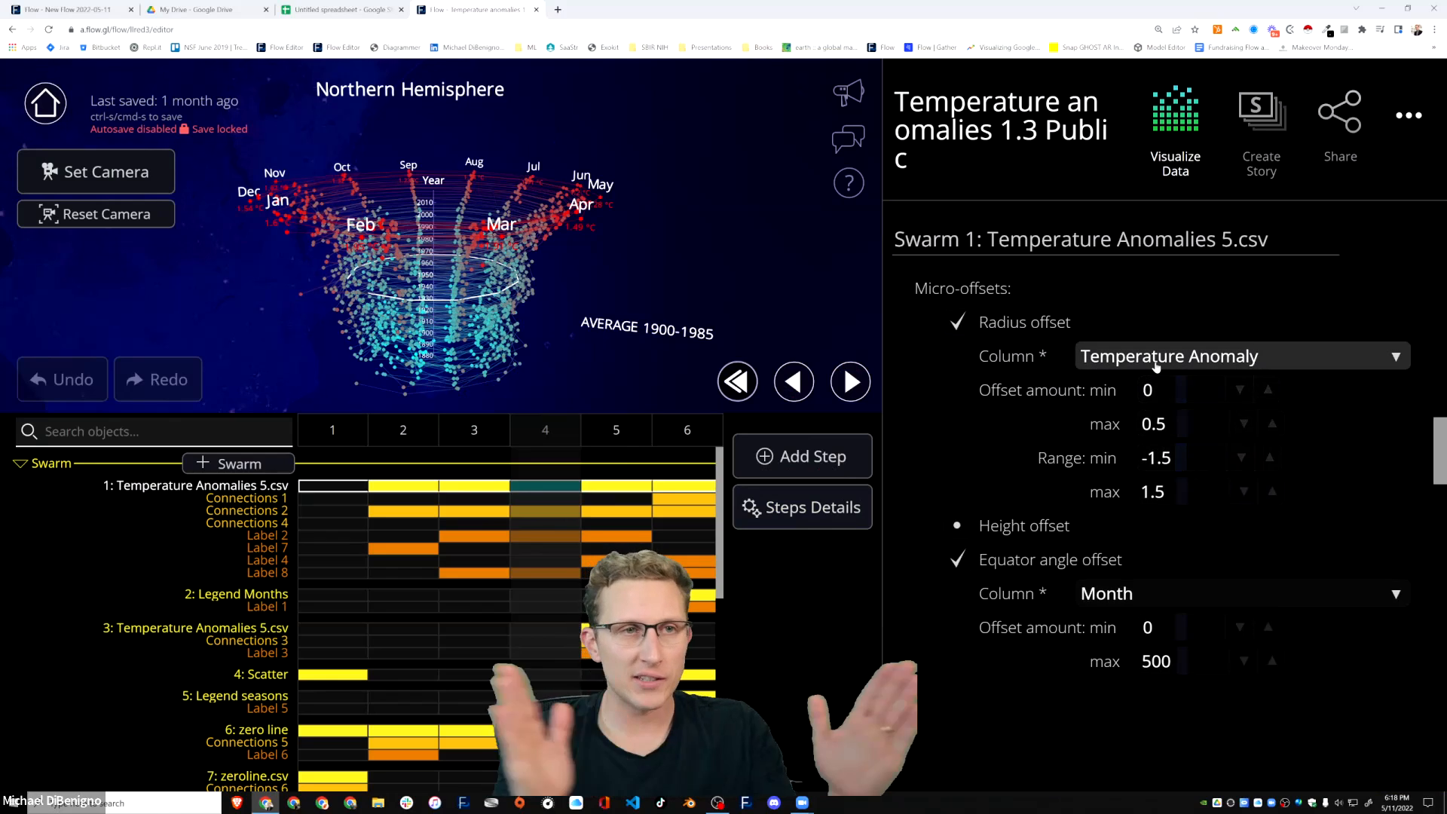
Inspect the cylindrical radar plot from above and from the side to compare months, years and temperature anomalies.
drag(716, 217, 770, 327)
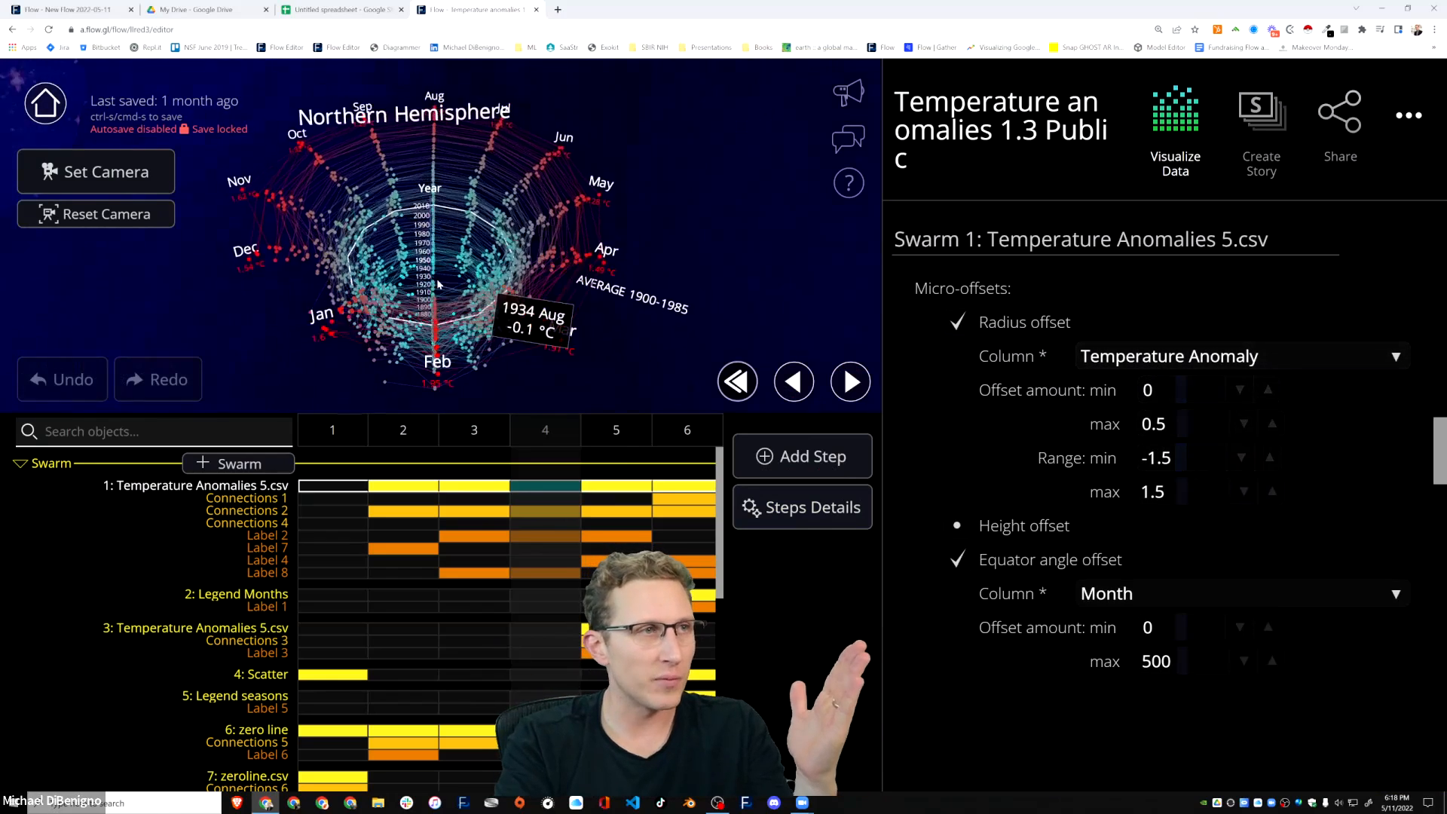
scroll(446, 287, up, 5)
right_drag(446, 287, 457, 214)
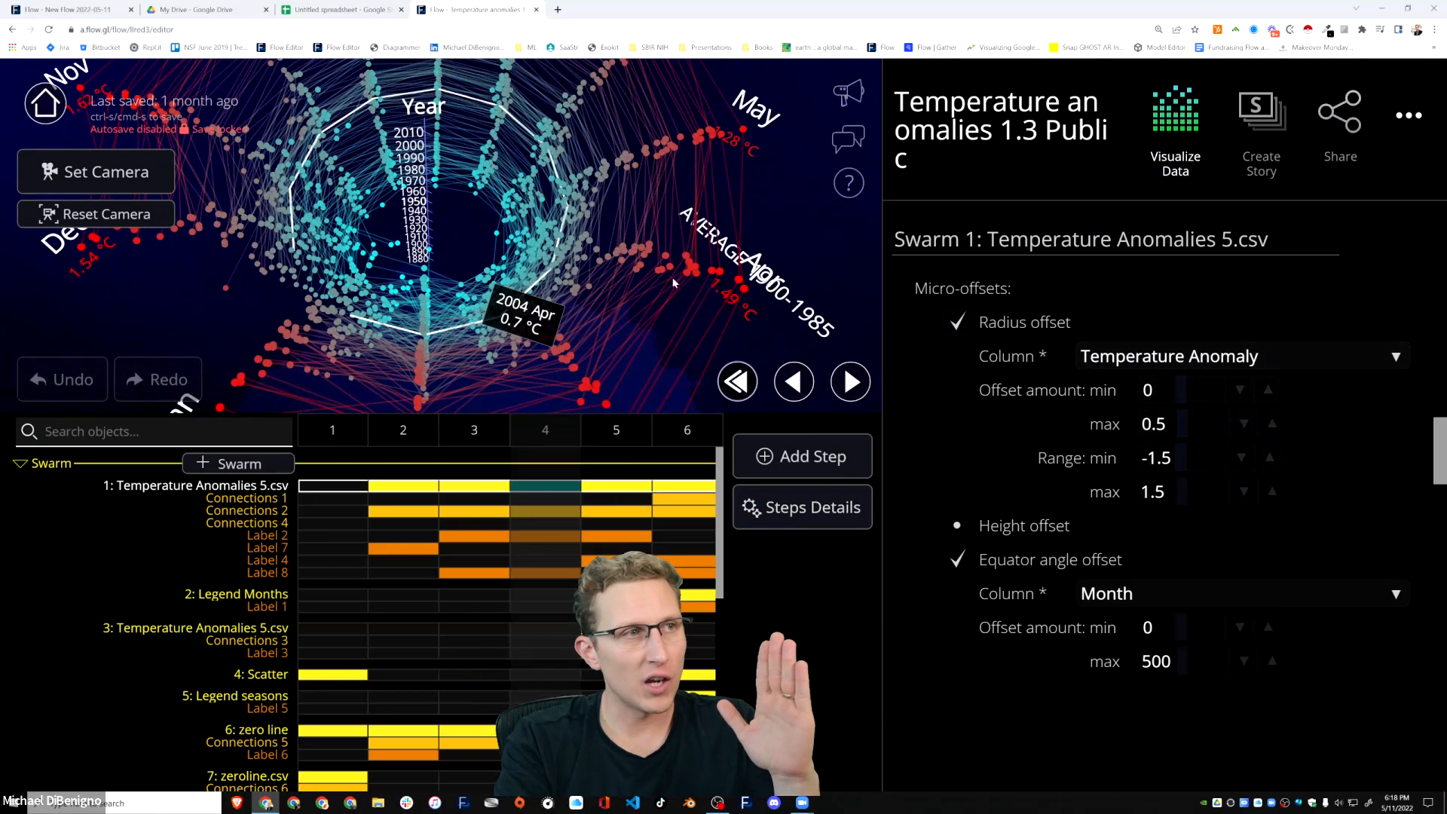
drag(519, 228, 467, 347)
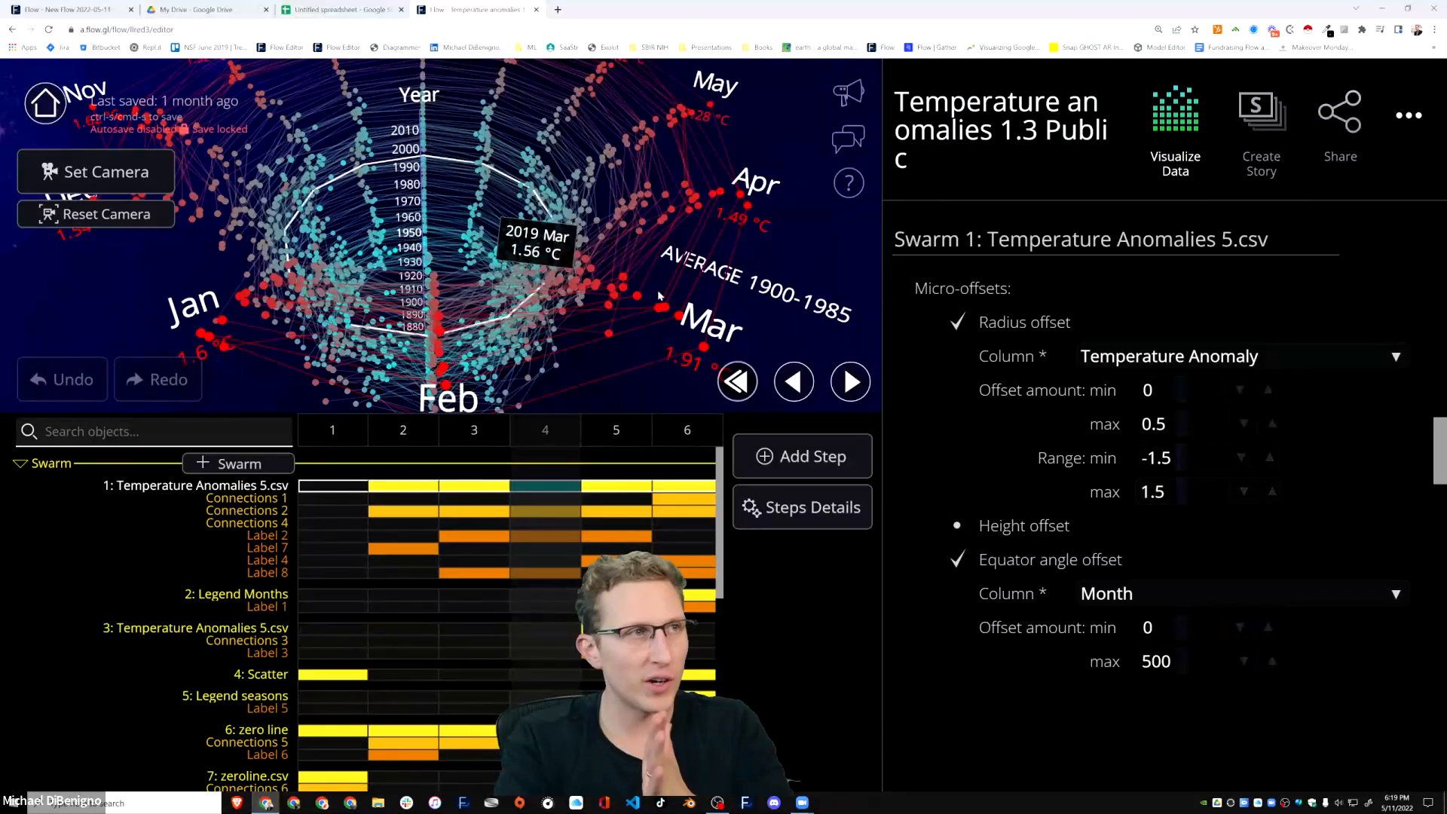
drag(406, 219, 419, 126)
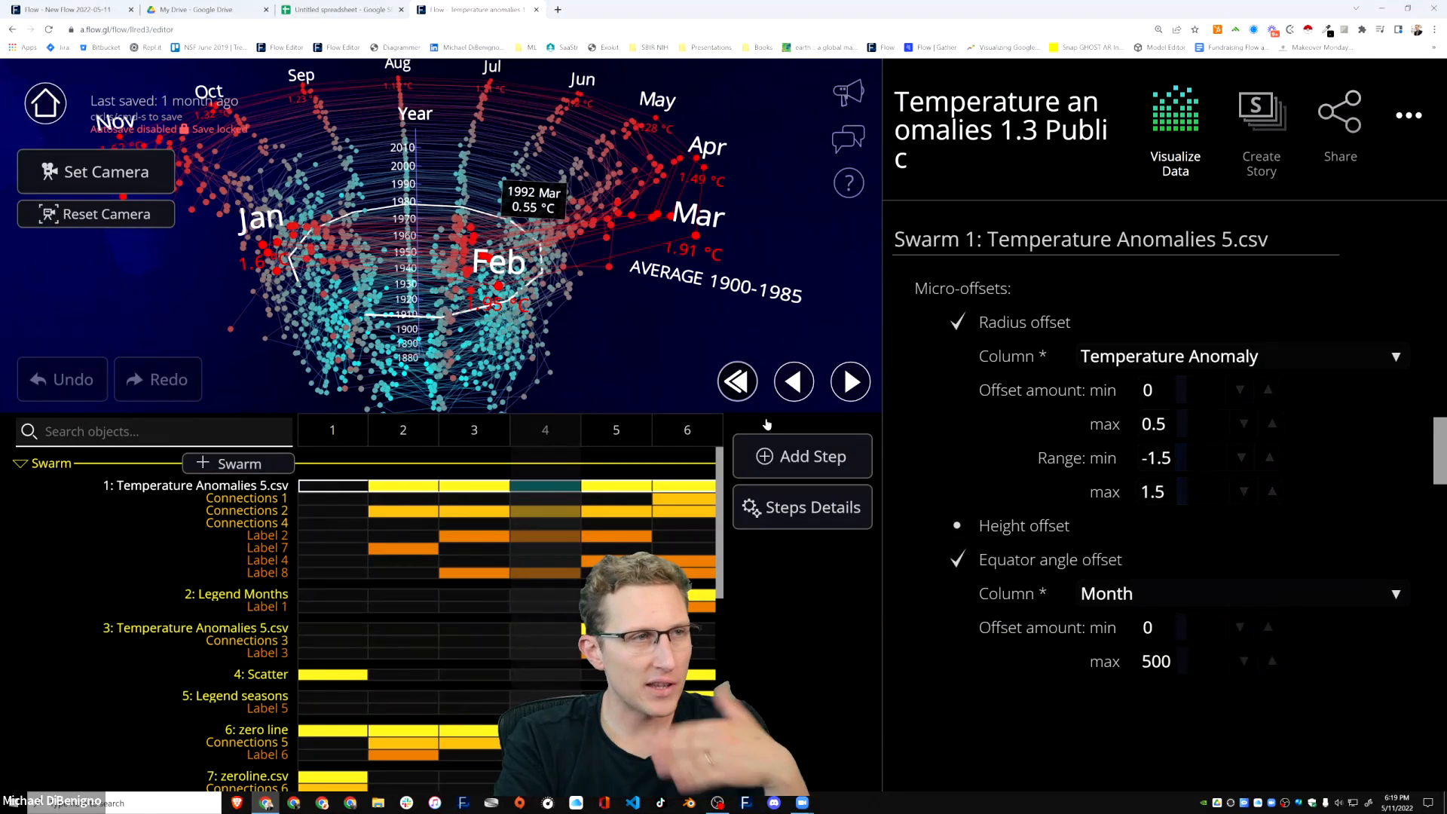
Lower the radius offset's range maximum briefly, restore it to 1.5, and review the equator angle offset settings.
click(1243, 491)
click(1270, 493)
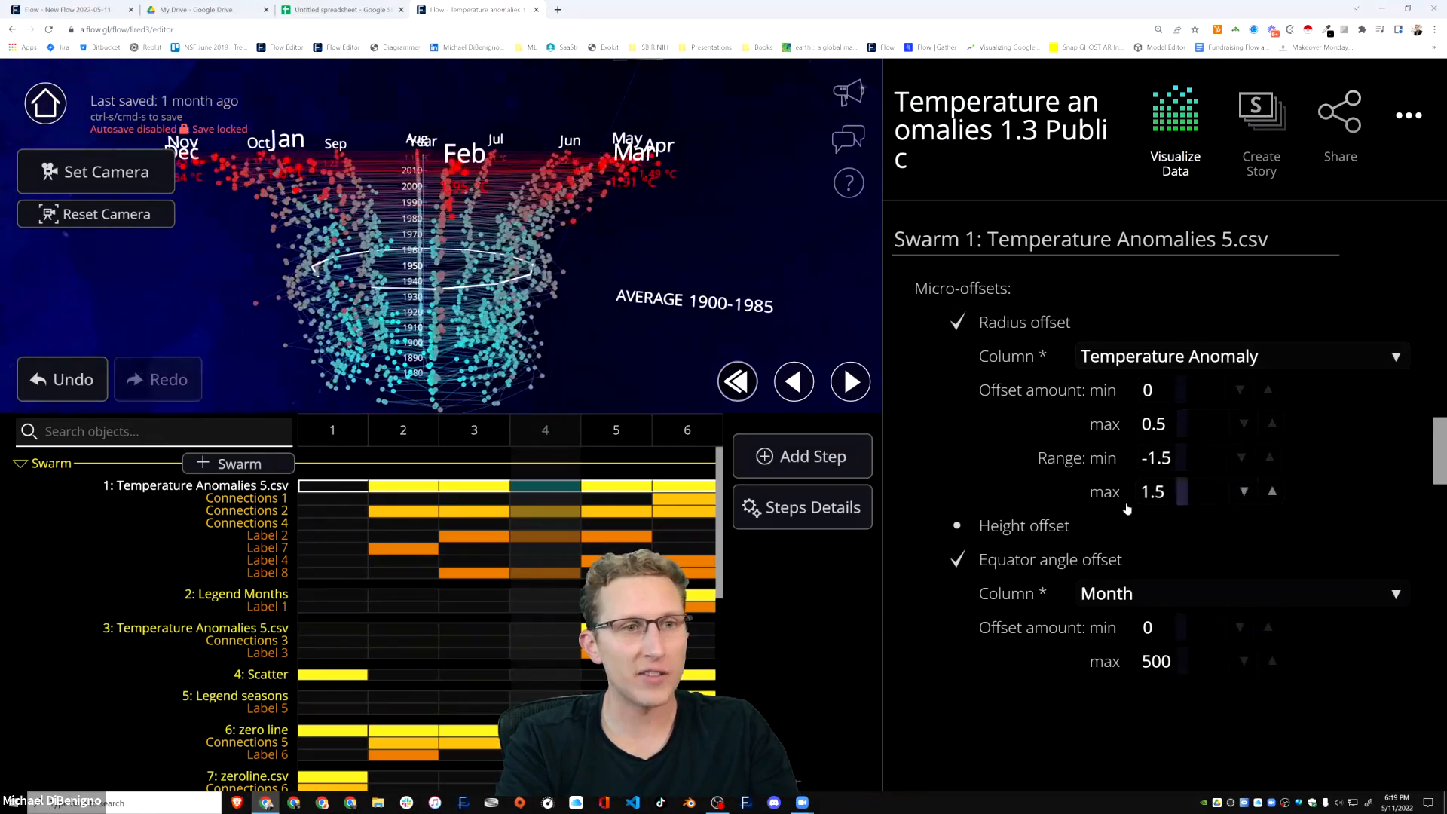
scroll(1176, 528, down, 1)
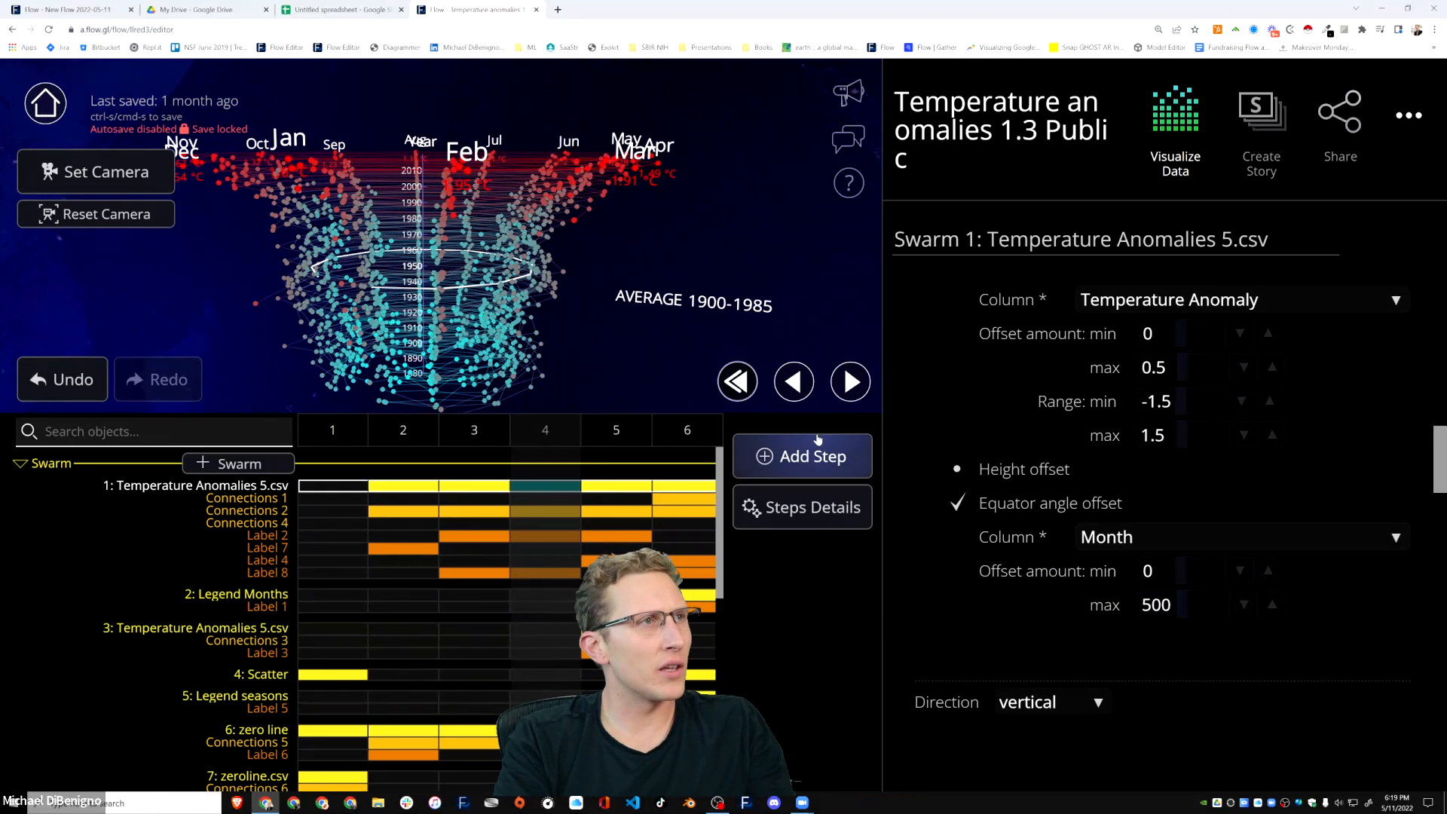
In New Flow 2022-05-11, switch the Global Life Expectancy swarm's micro-offsets to cylindrical and enable a radius offset by Life Expectancy.
click(60, 10)
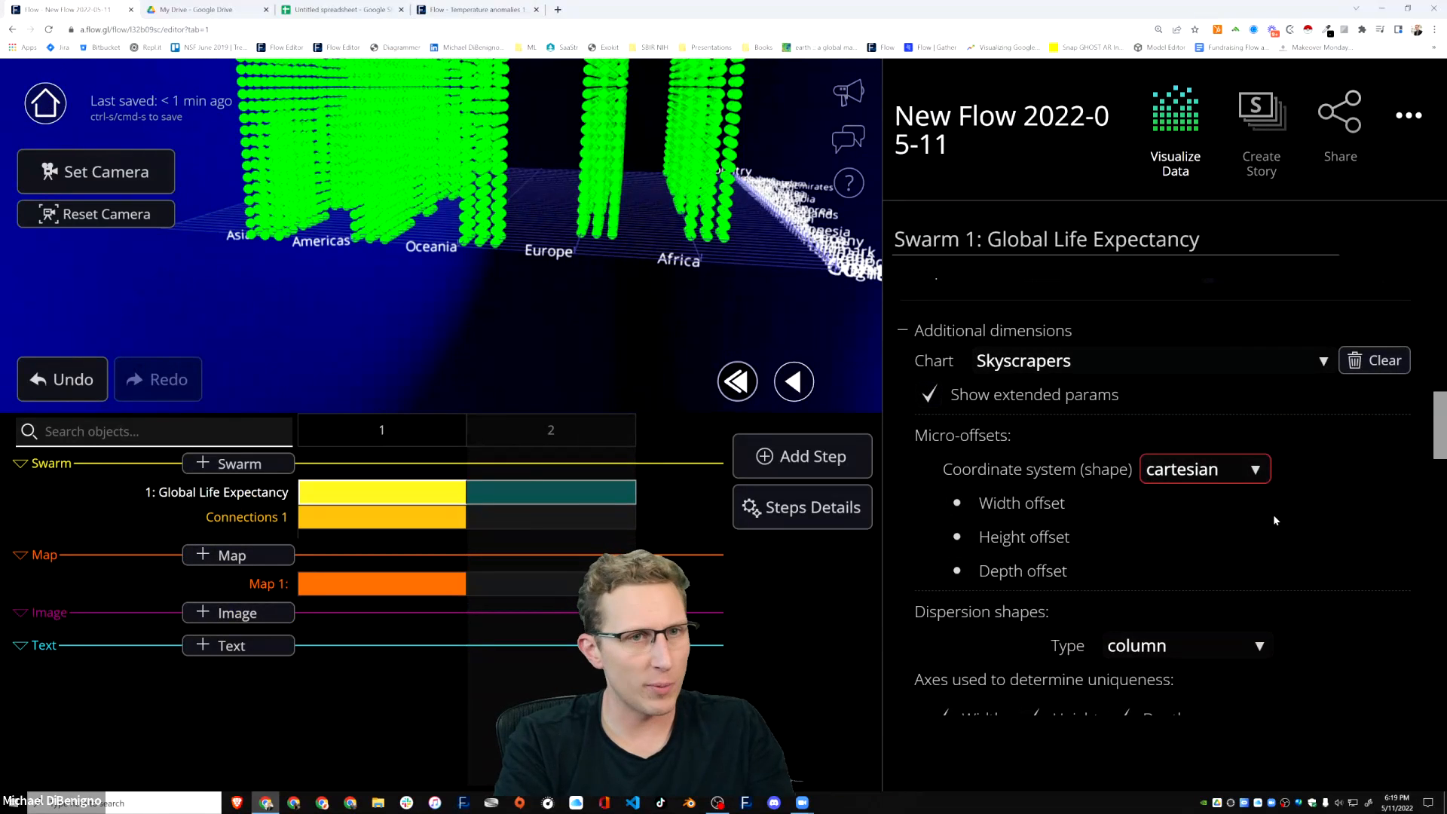
click(1216, 476)
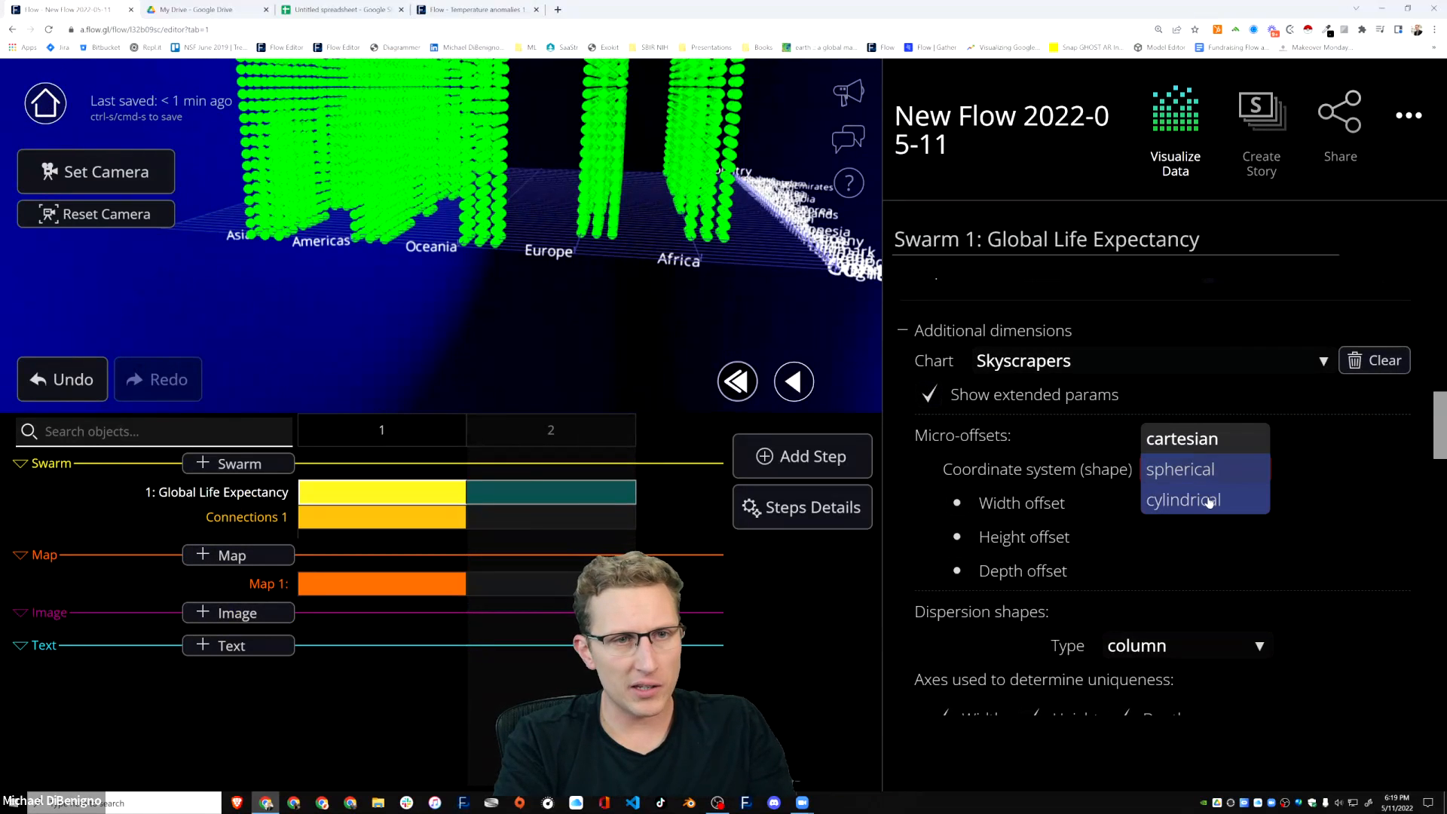
click(1209, 501)
click(957, 506)
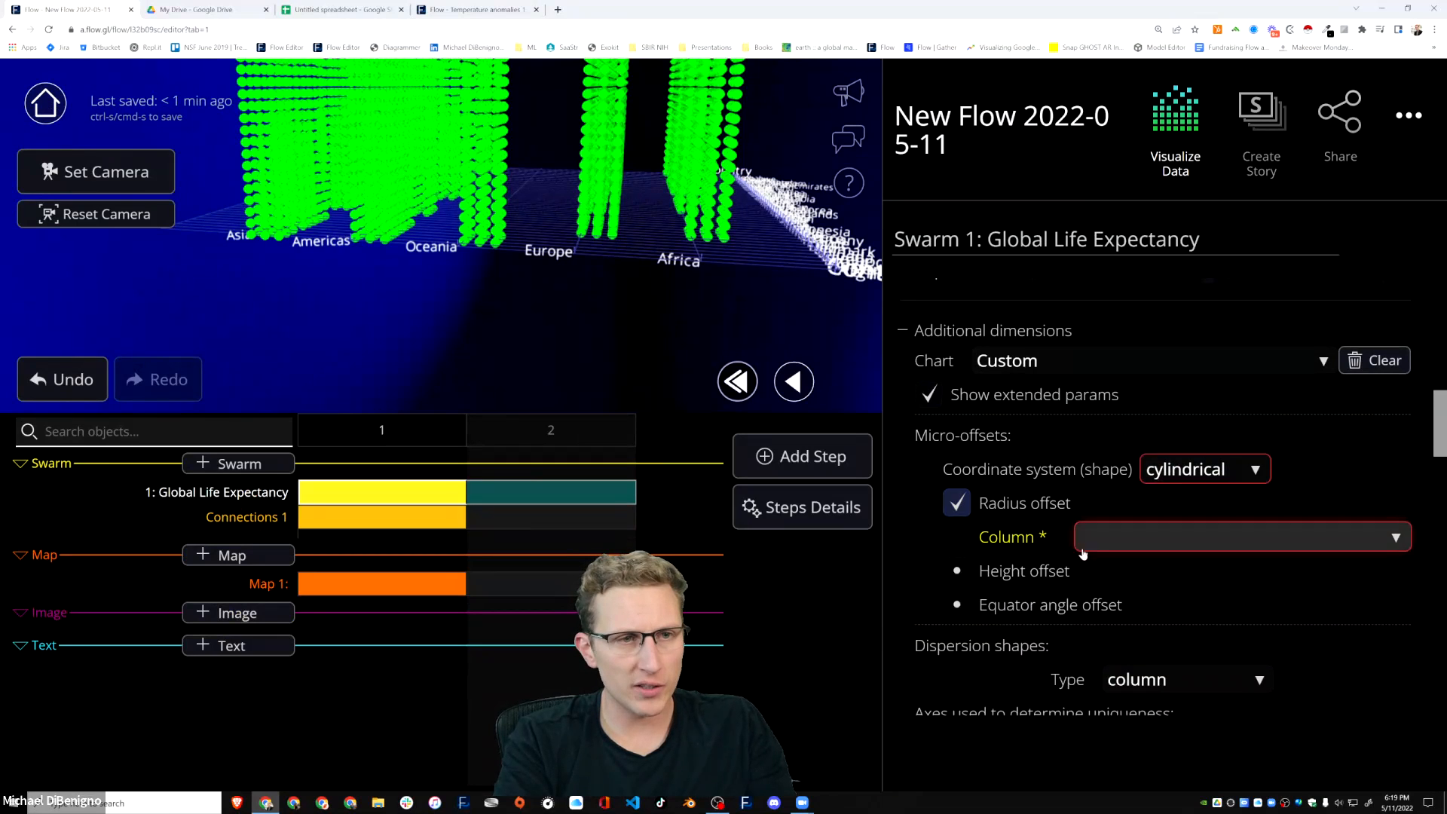
click(1150, 536)
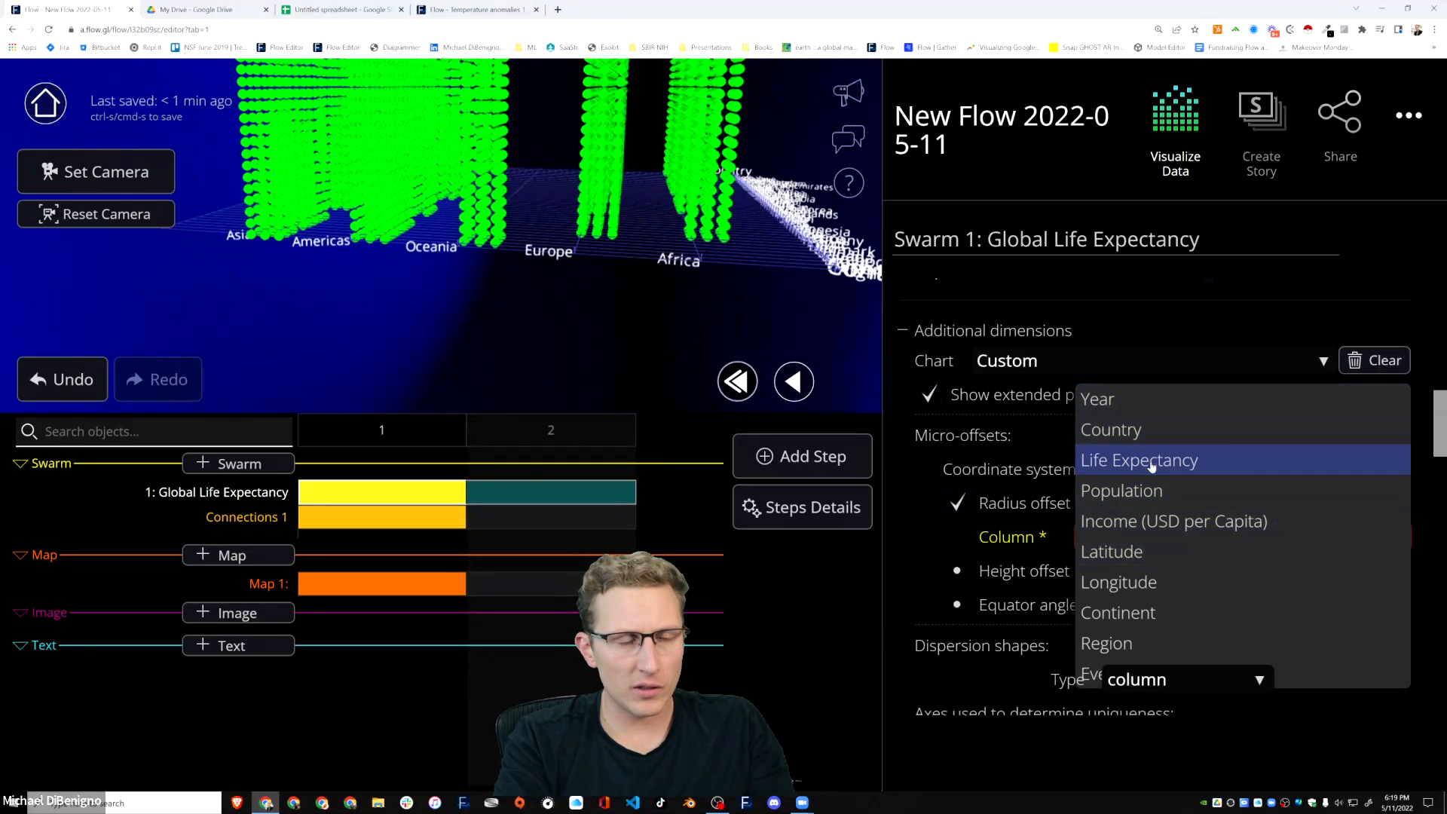
click(1150, 461)
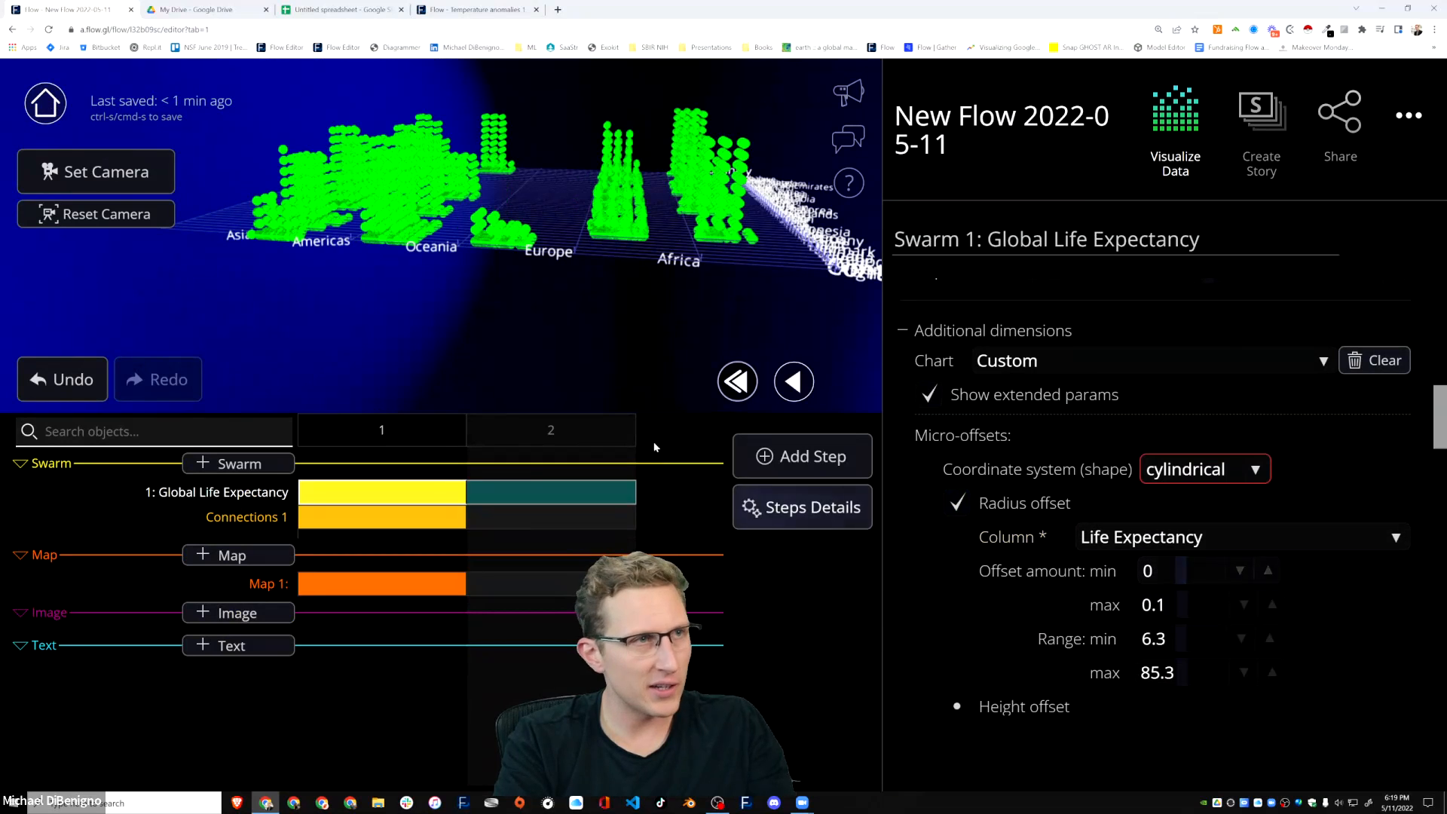
Turn the Global Life Expectancy swarm's depth axis off briefly and switch it back on.
scroll(1125, 566, up, 5)
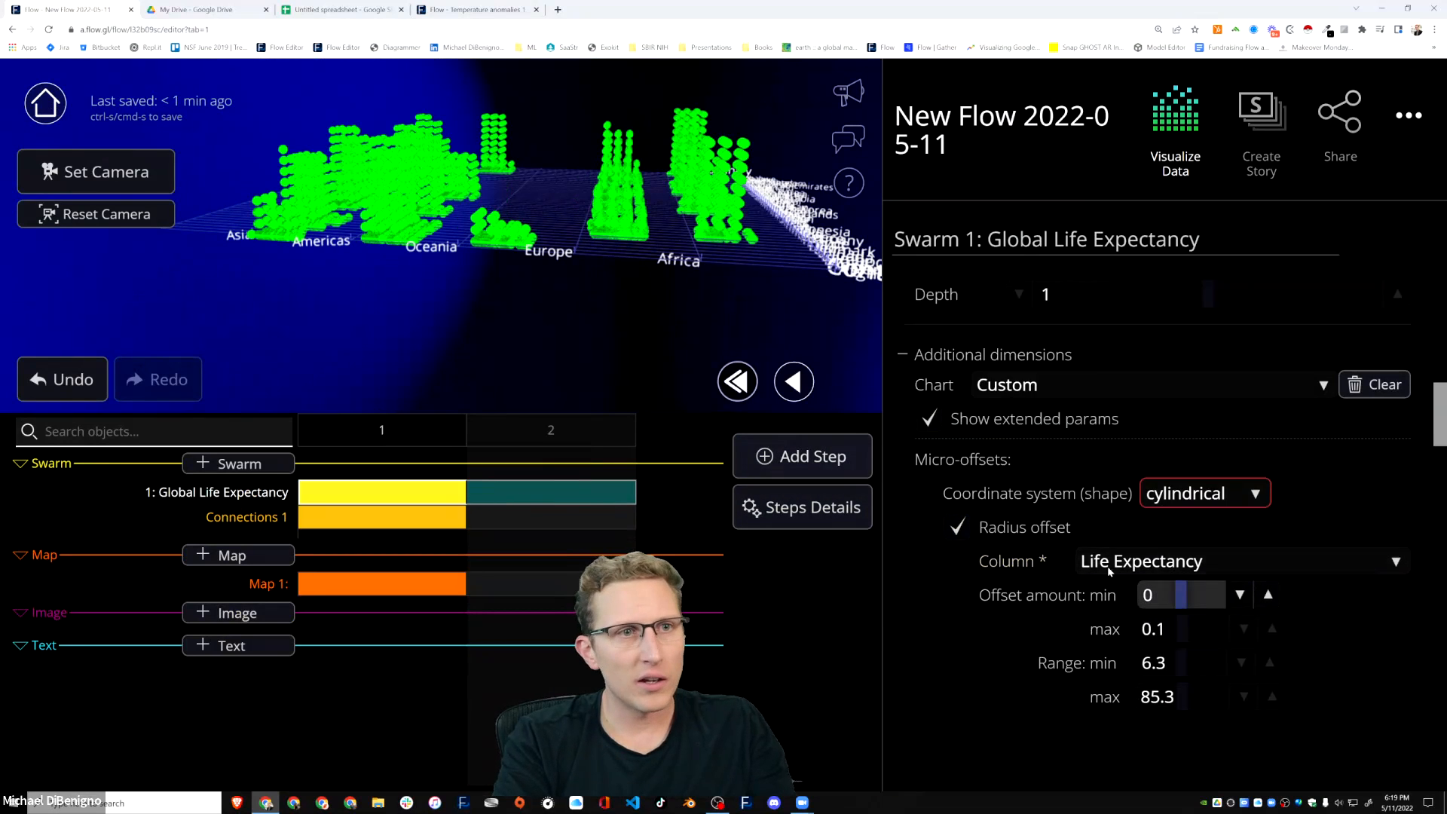
scroll(1093, 569, up, 4)
scroll(934, 579, down, 2)
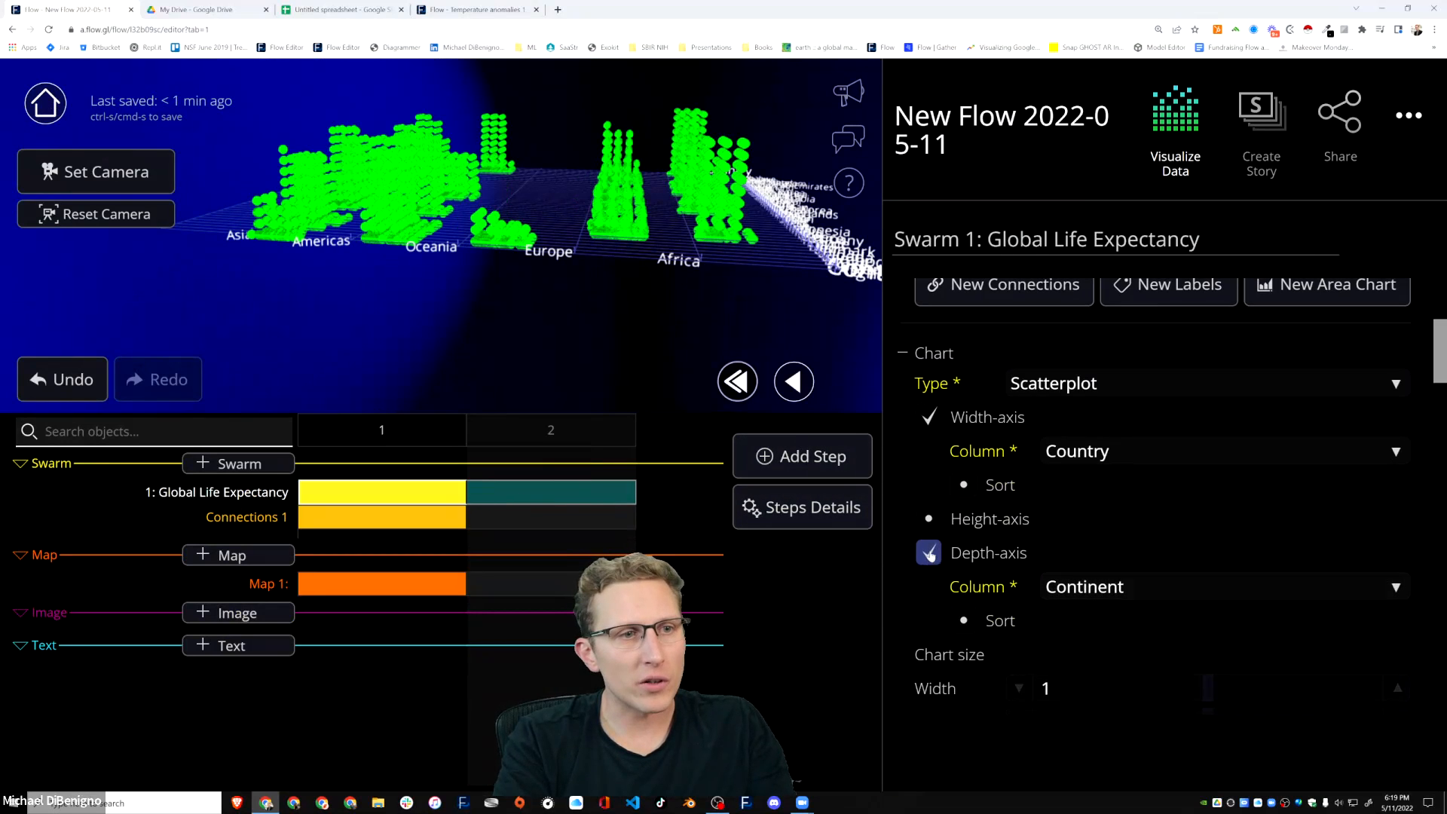
click(929, 554)
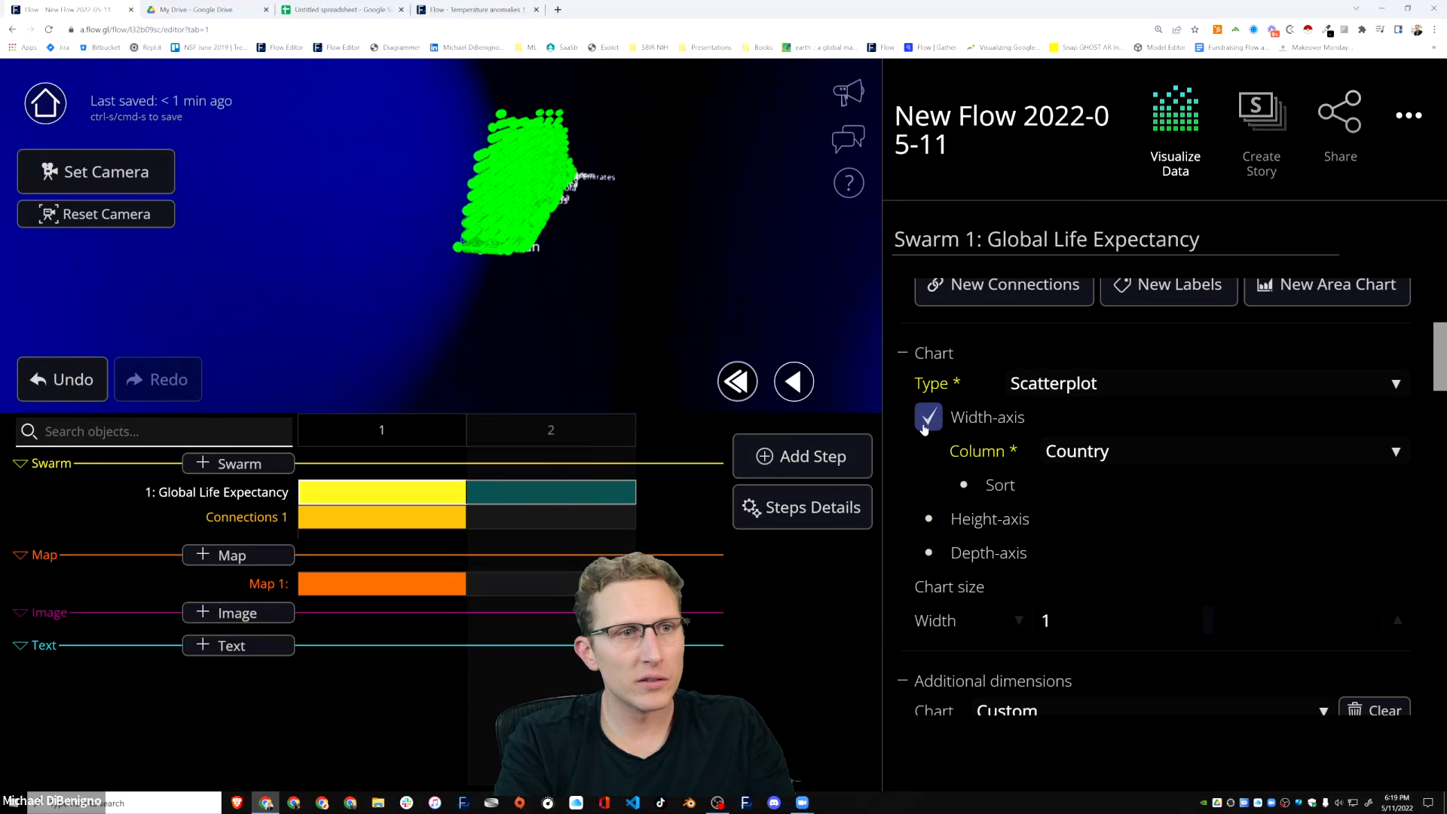
scroll(1049, 516, down, 6)
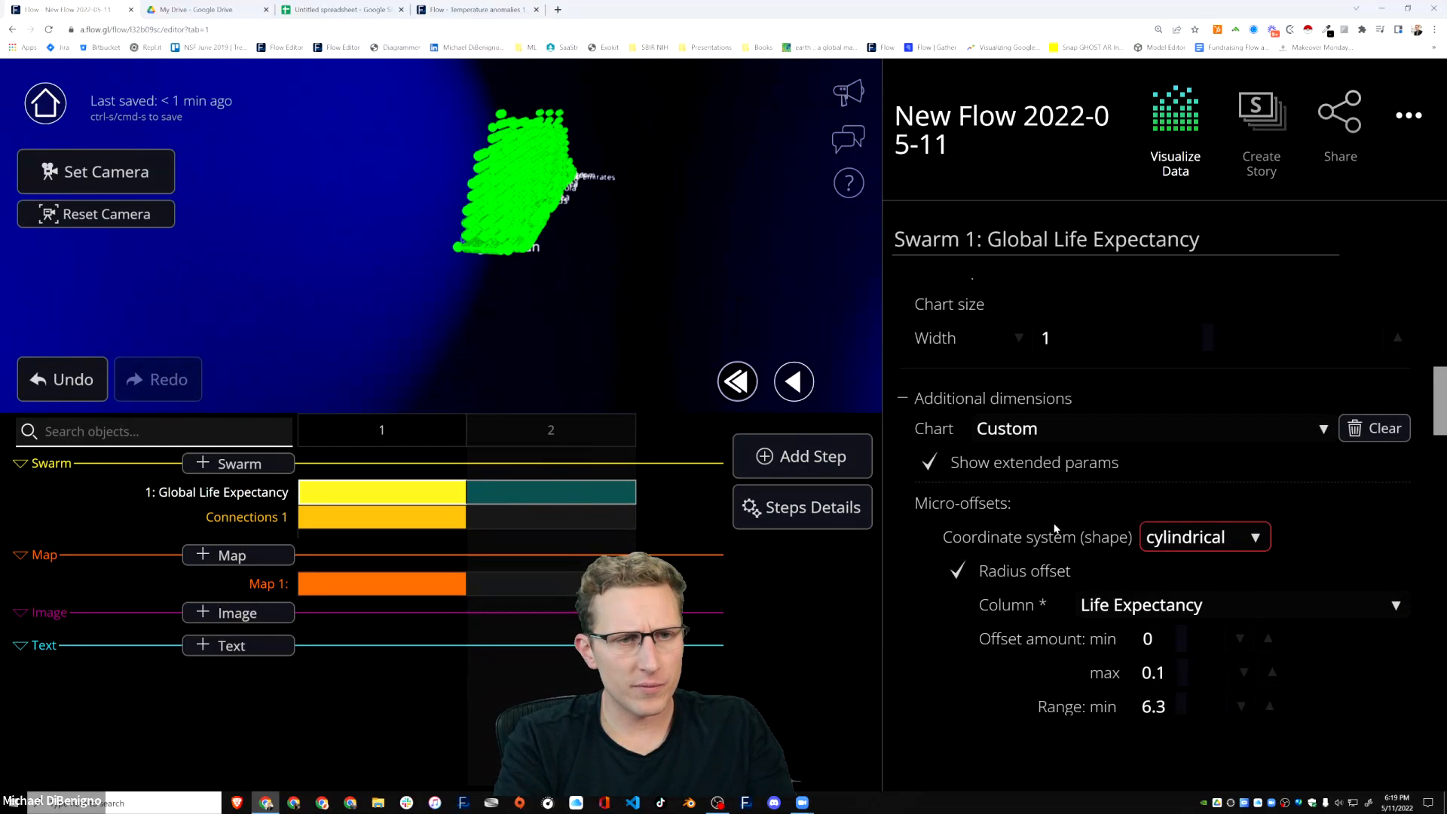
scroll(1055, 528, up, 4)
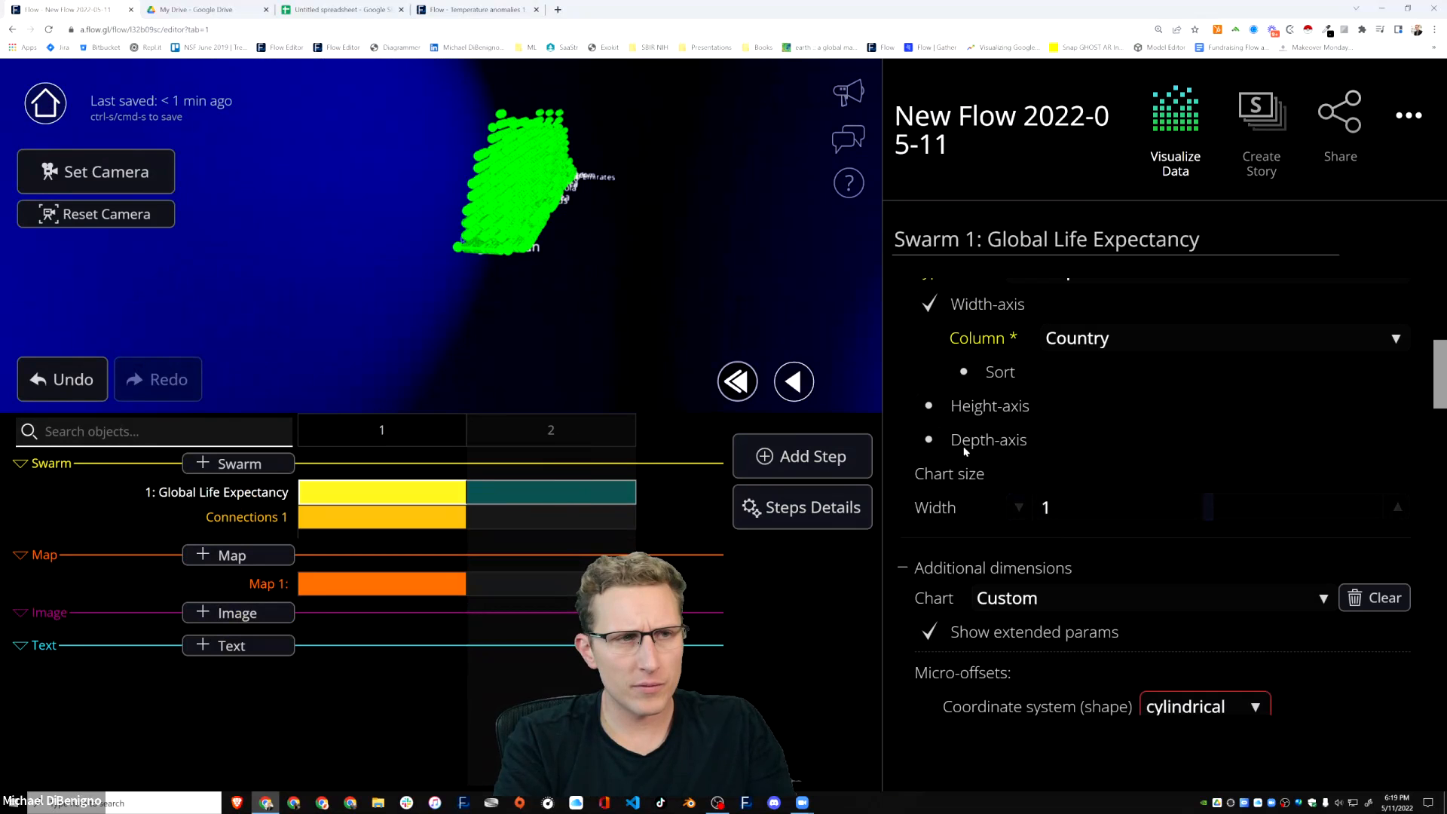
click(929, 441)
Set the dispersion shape type of the Global Life Expectancy swarm to none.
scroll(1204, 601, down, 5)
scroll(1204, 601, up, 2)
scroll(1197, 598, down, 1)
scroll(1199, 603, down, 3)
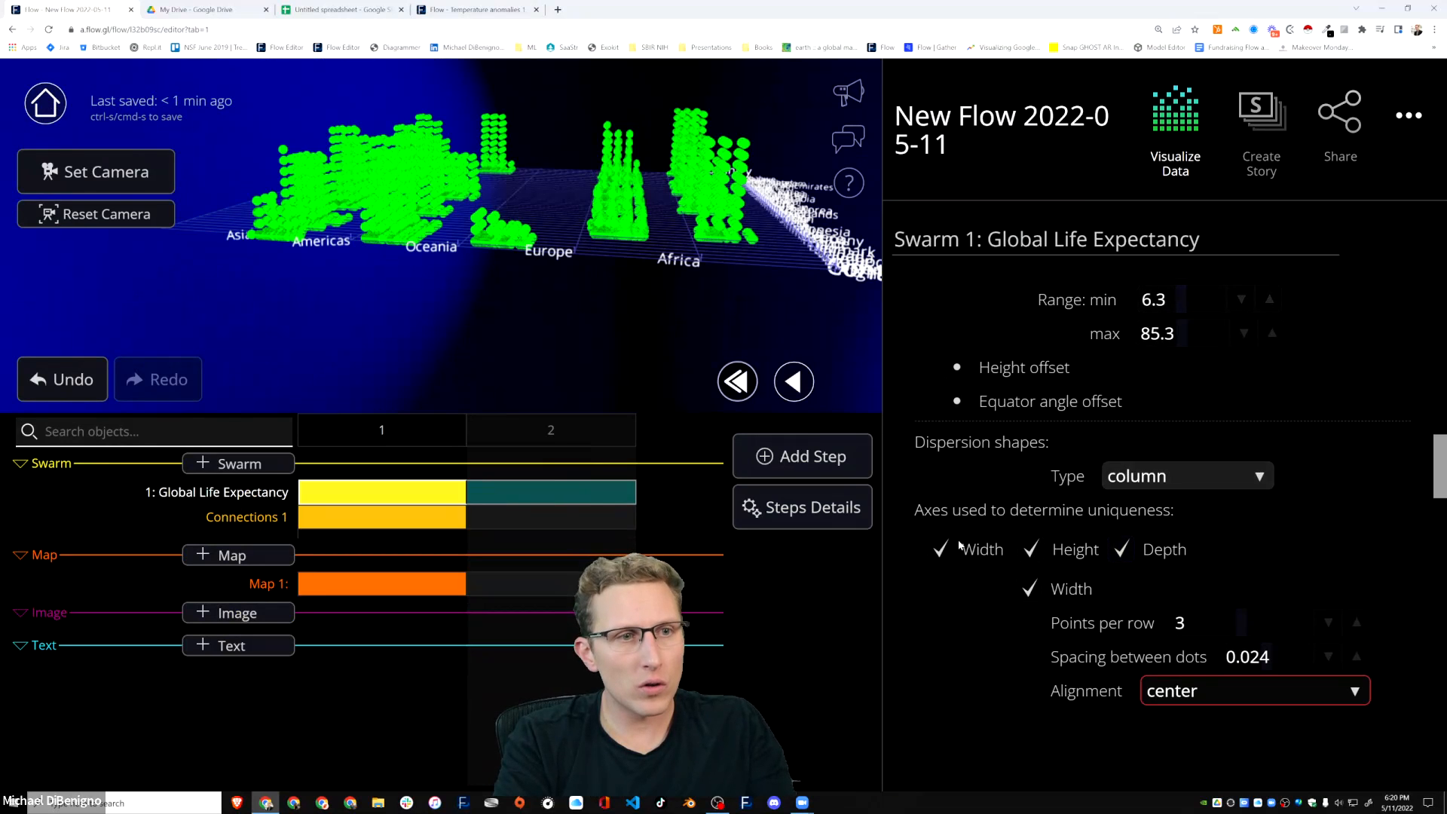
click(1200, 478)
click(1186, 521)
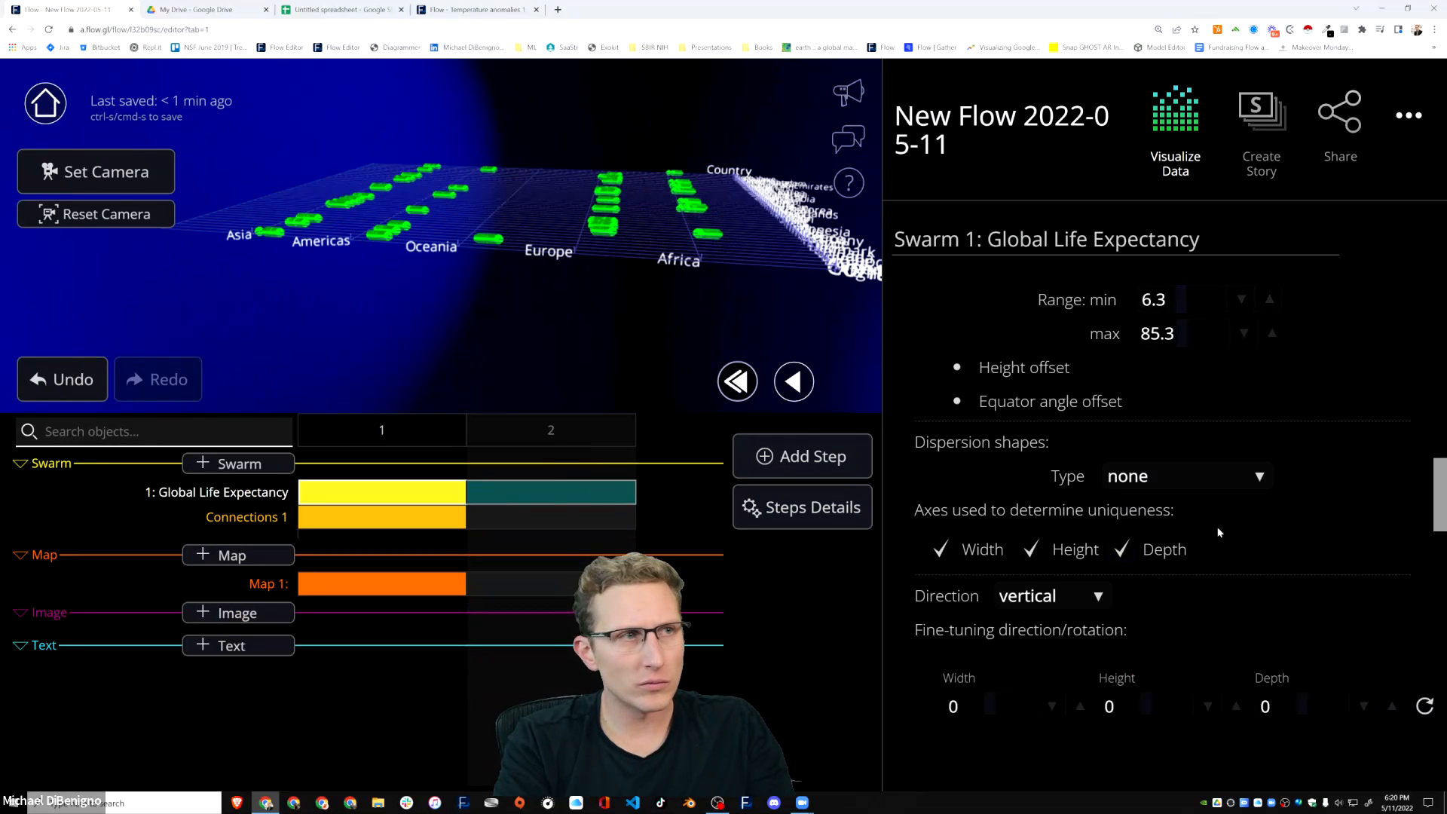
Set the Life Expectancy radius offset amount to a minimum of 0.5 and a maximum of 1.
scroll(1221, 527, up, 5)
scroll(1336, 522, down, 3)
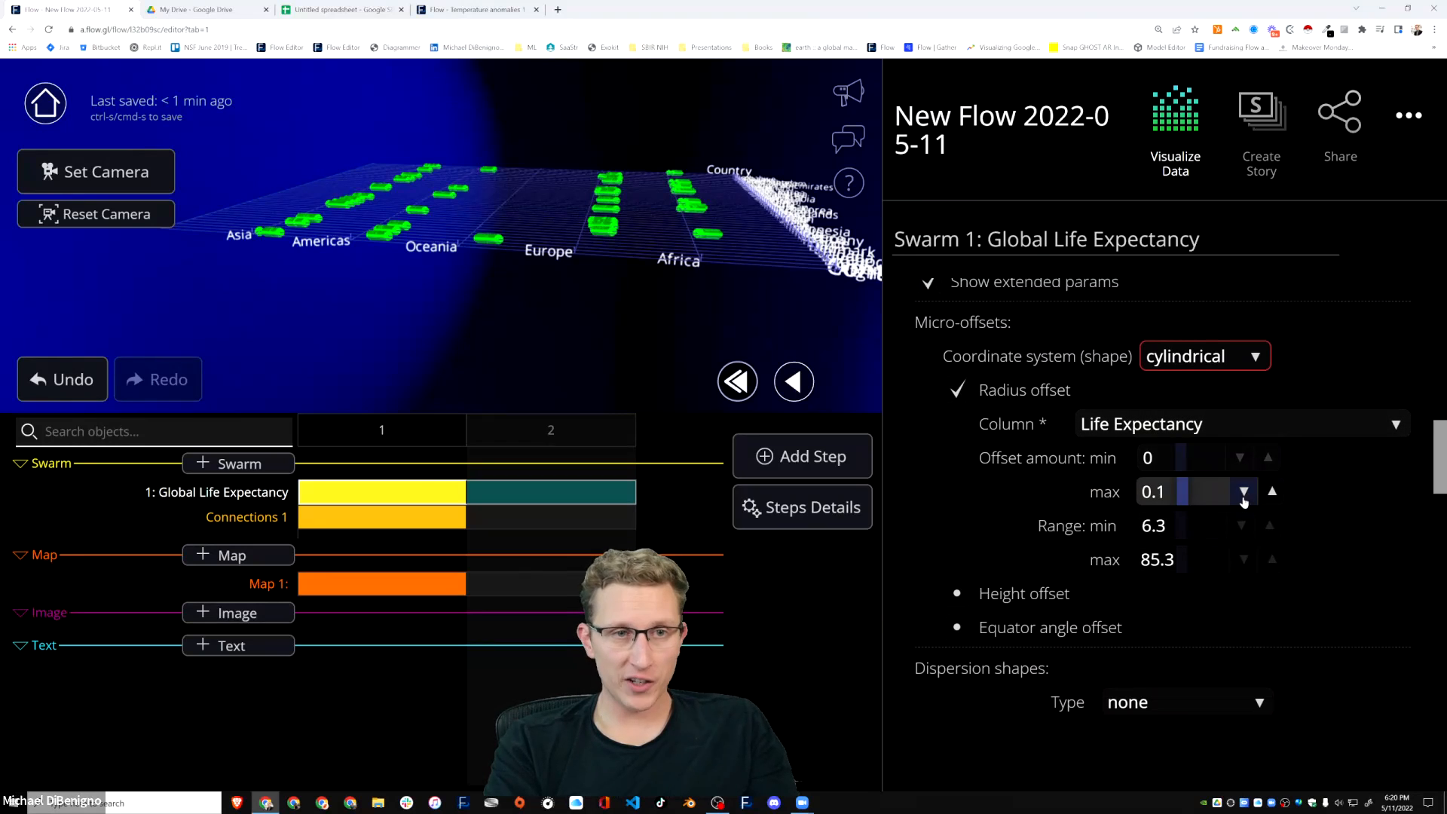
click(1180, 457)
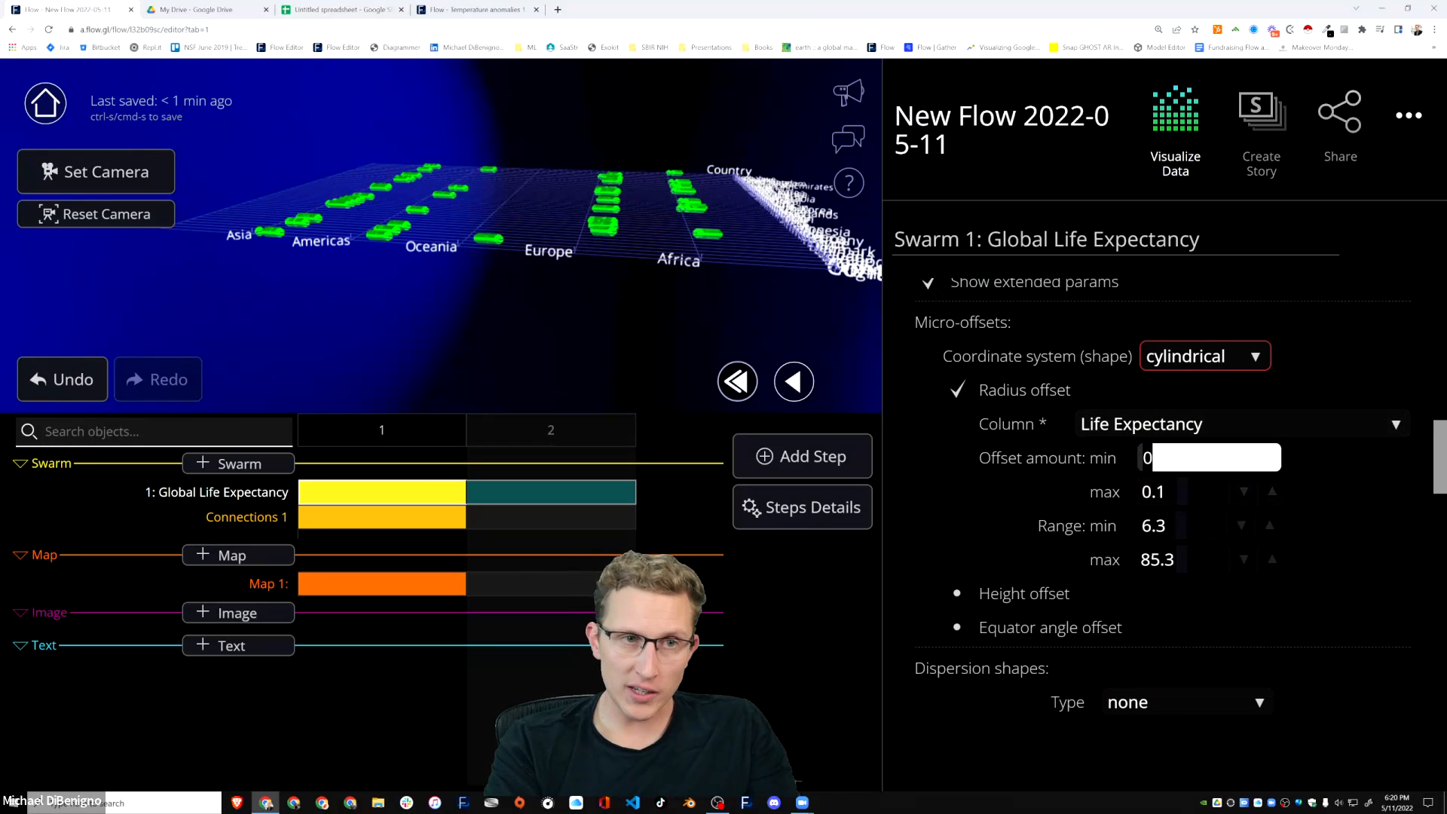
text(.5)
key(Tab)
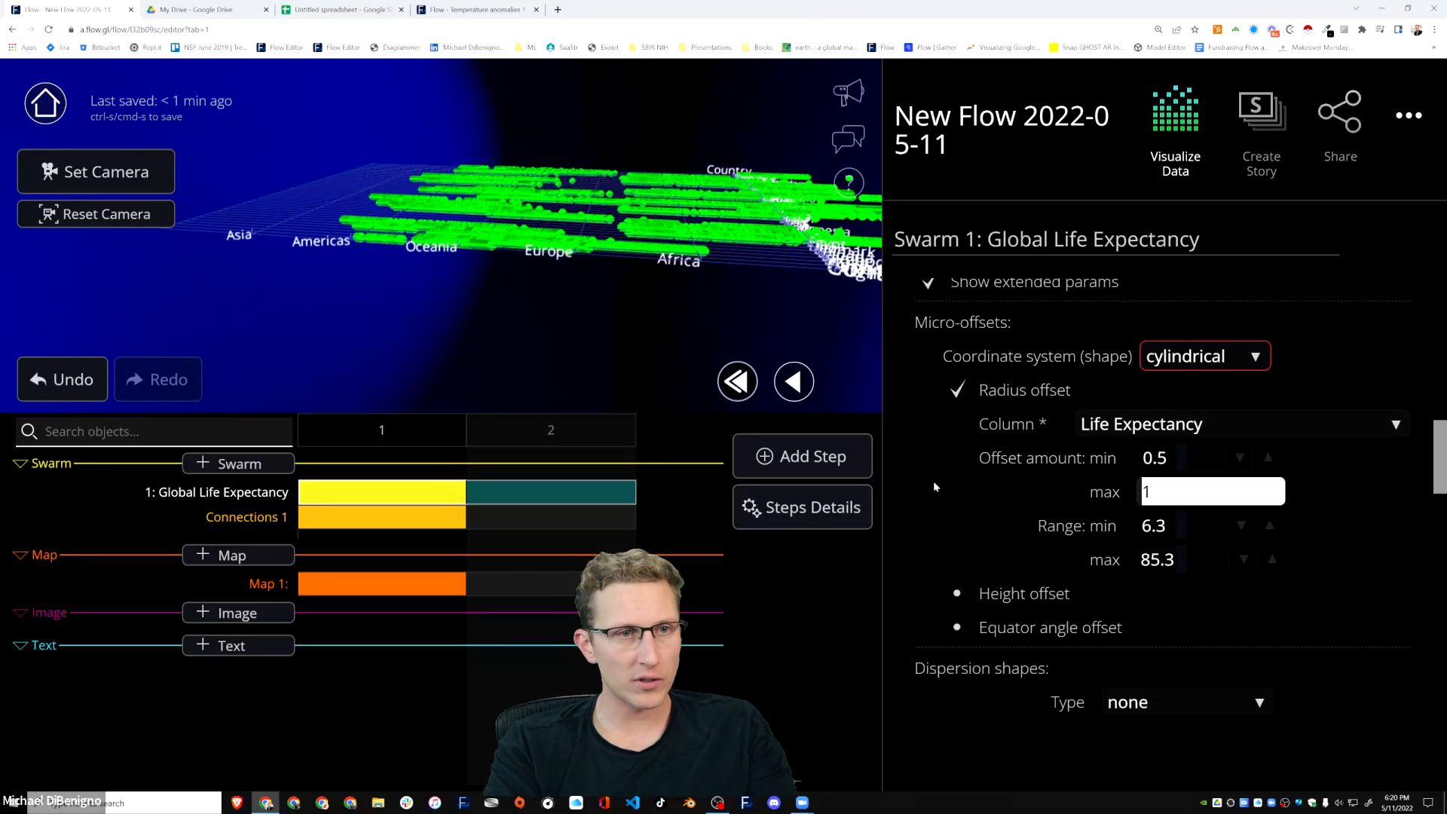
text(1)
key(Return)
Set the radius offset's data range to a minimum of 0 and a maximum of 100.
click(1180, 525)
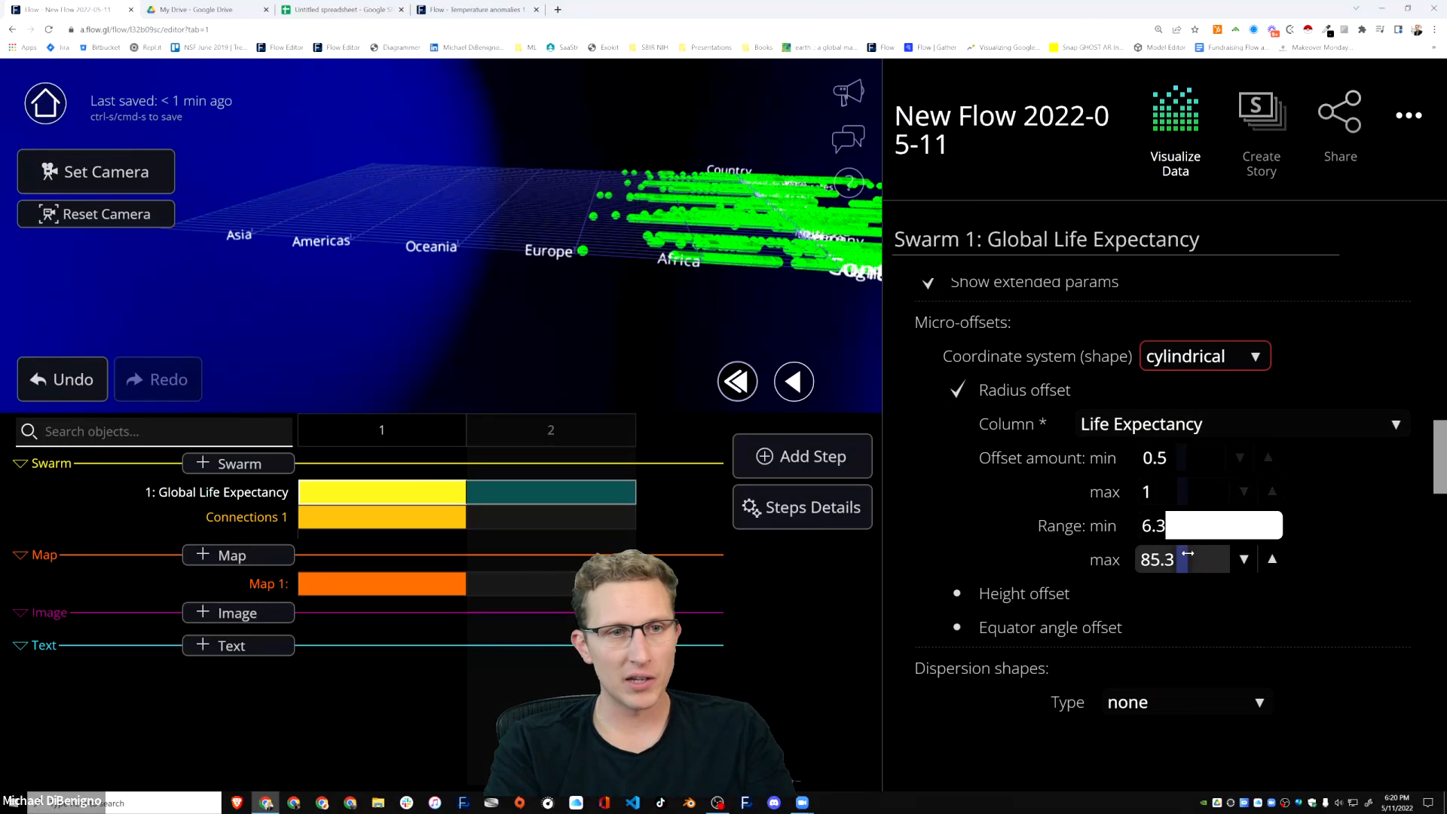
text(0)
key(Tab)
text(100)
key(Return)
drag(618, 339, 566, 336)
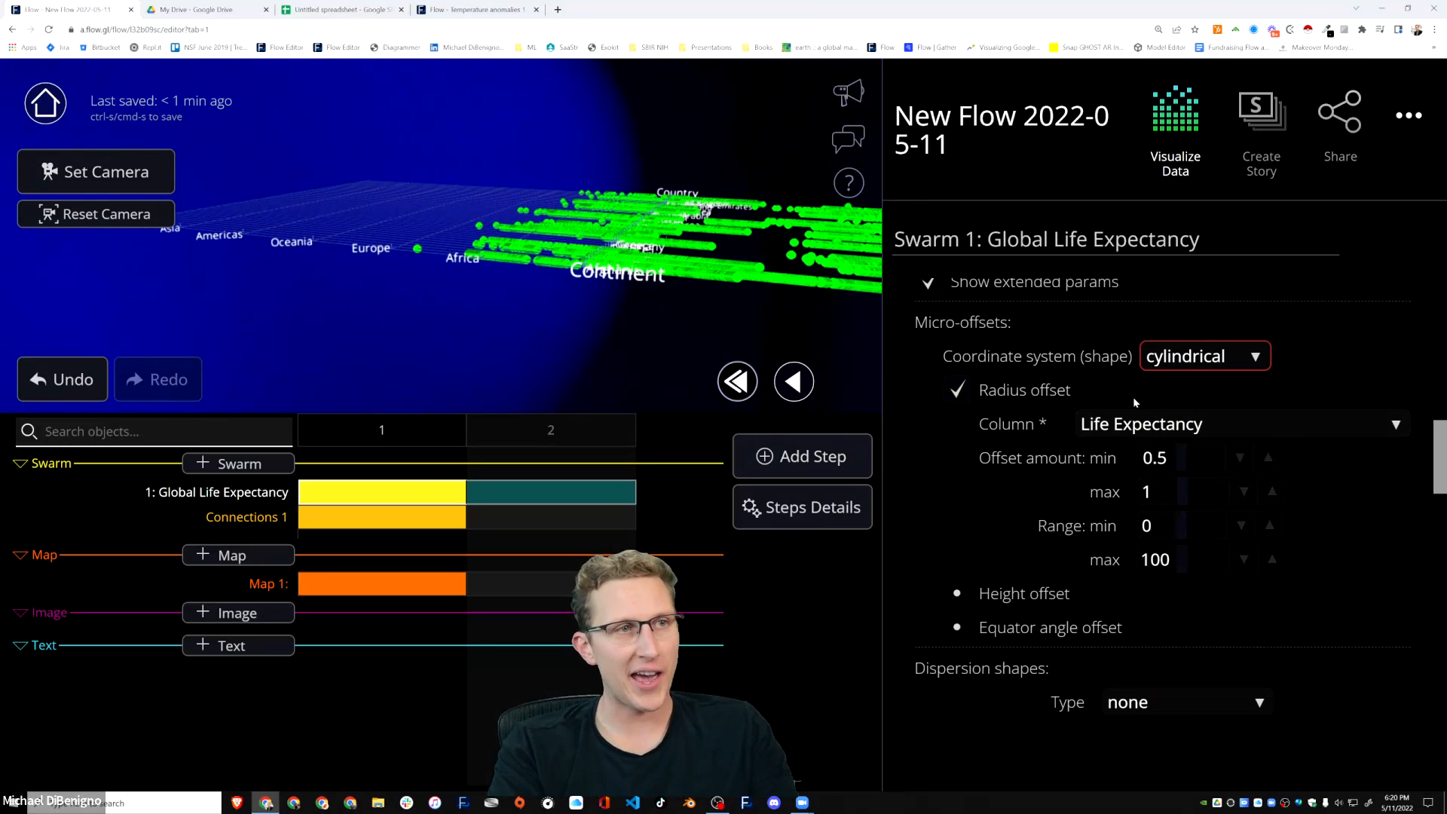
Enable the equator angle offset for the swarm and base it on the Year column.
scroll(1221, 482, down, 1)
drag(701, 298, 542, 332)
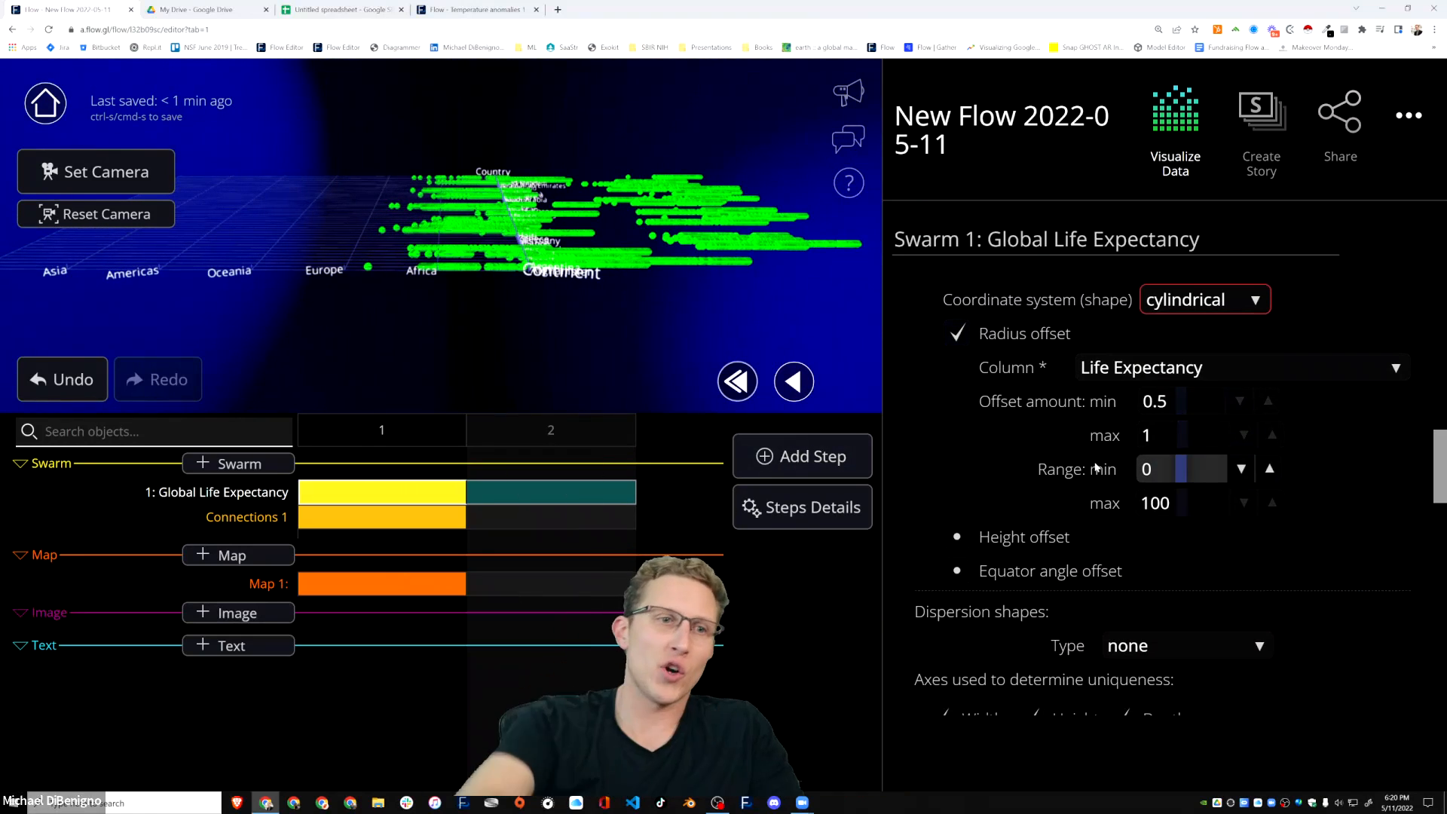
click(957, 571)
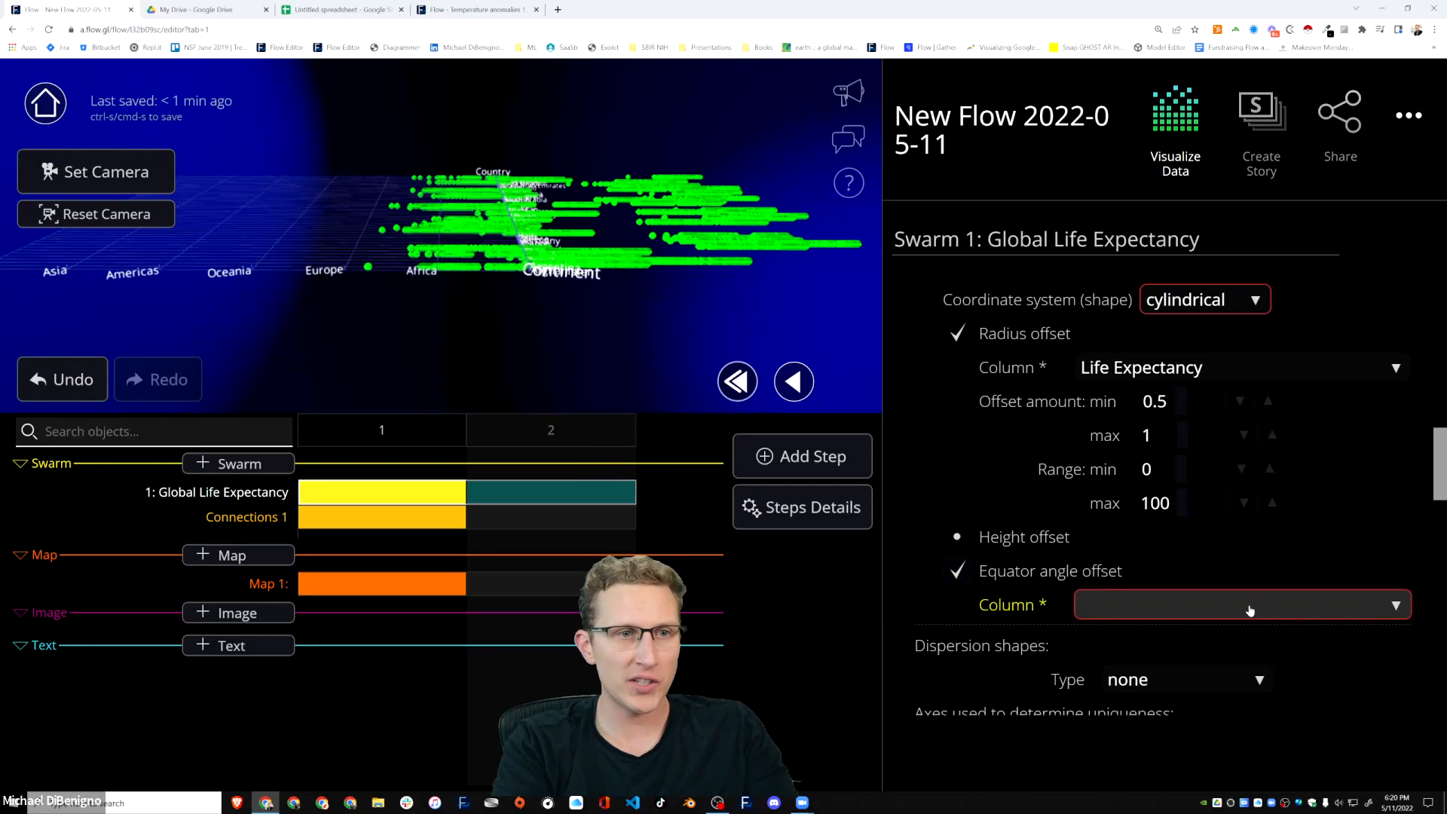
click(1249, 610)
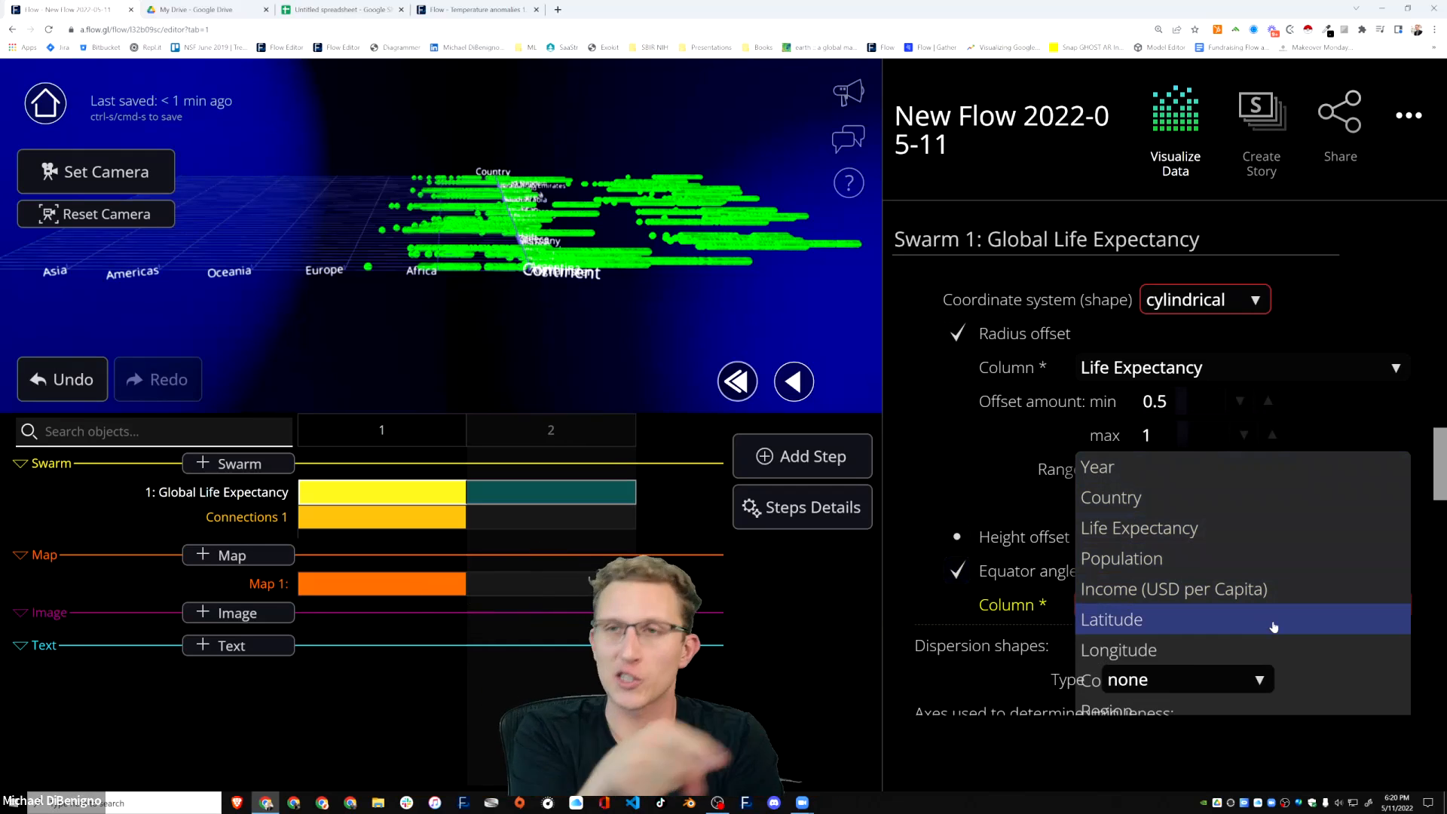
click(1142, 470)
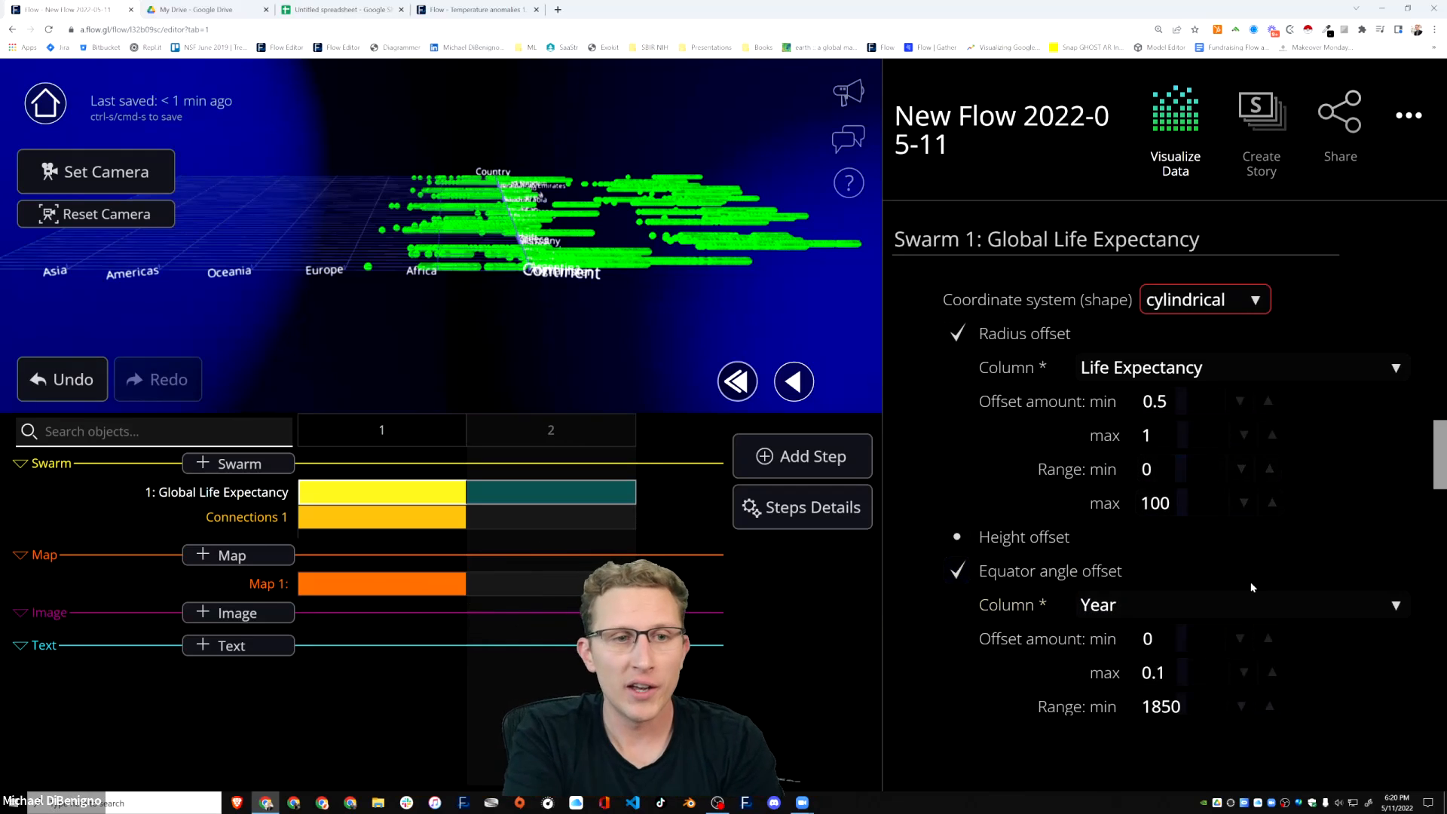
Set the equator angle offset's maximum amount to 360 and reduce it slightly to 359.9.
scroll(1250, 586, down, 2)
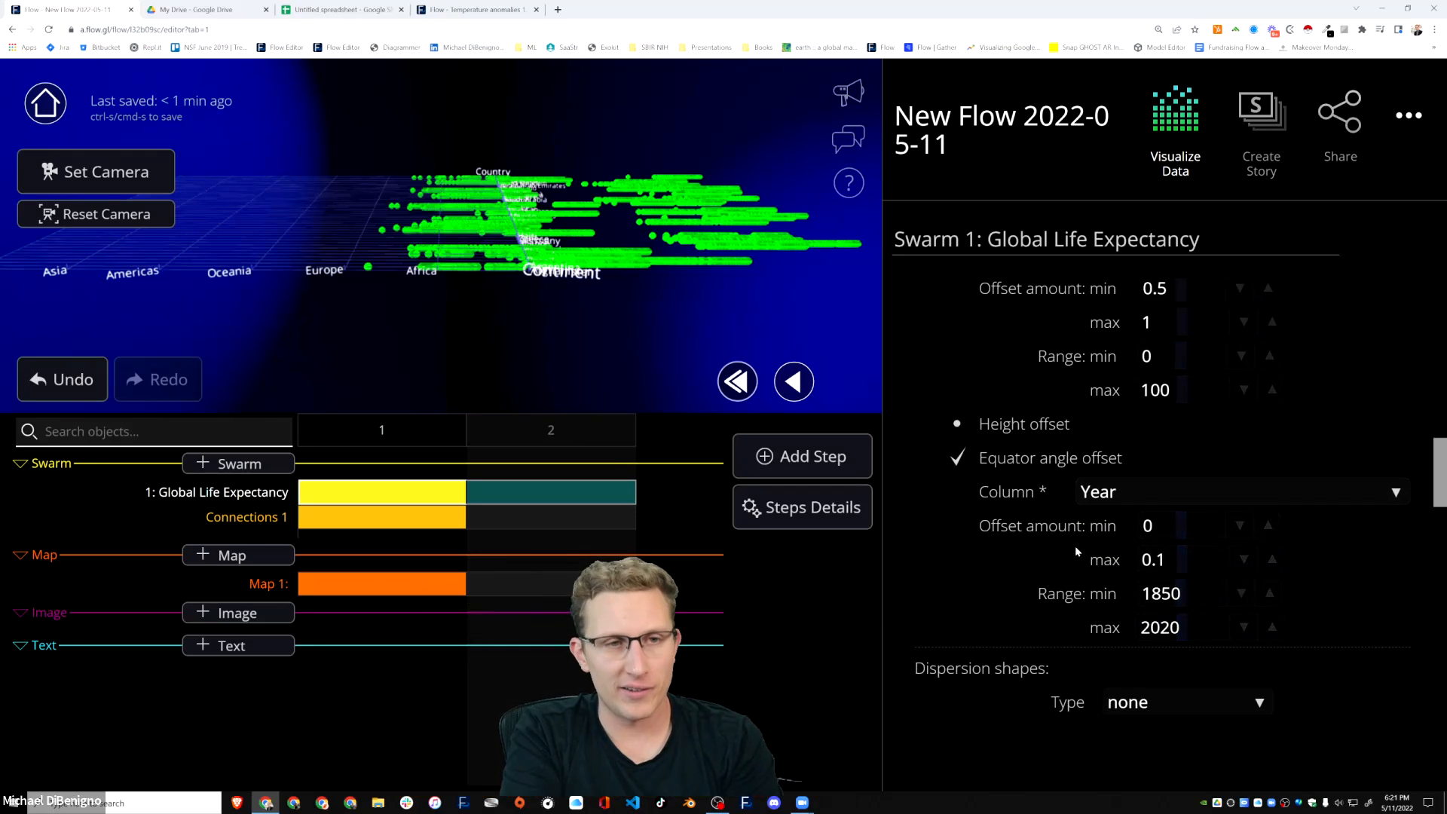
click(1183, 559)
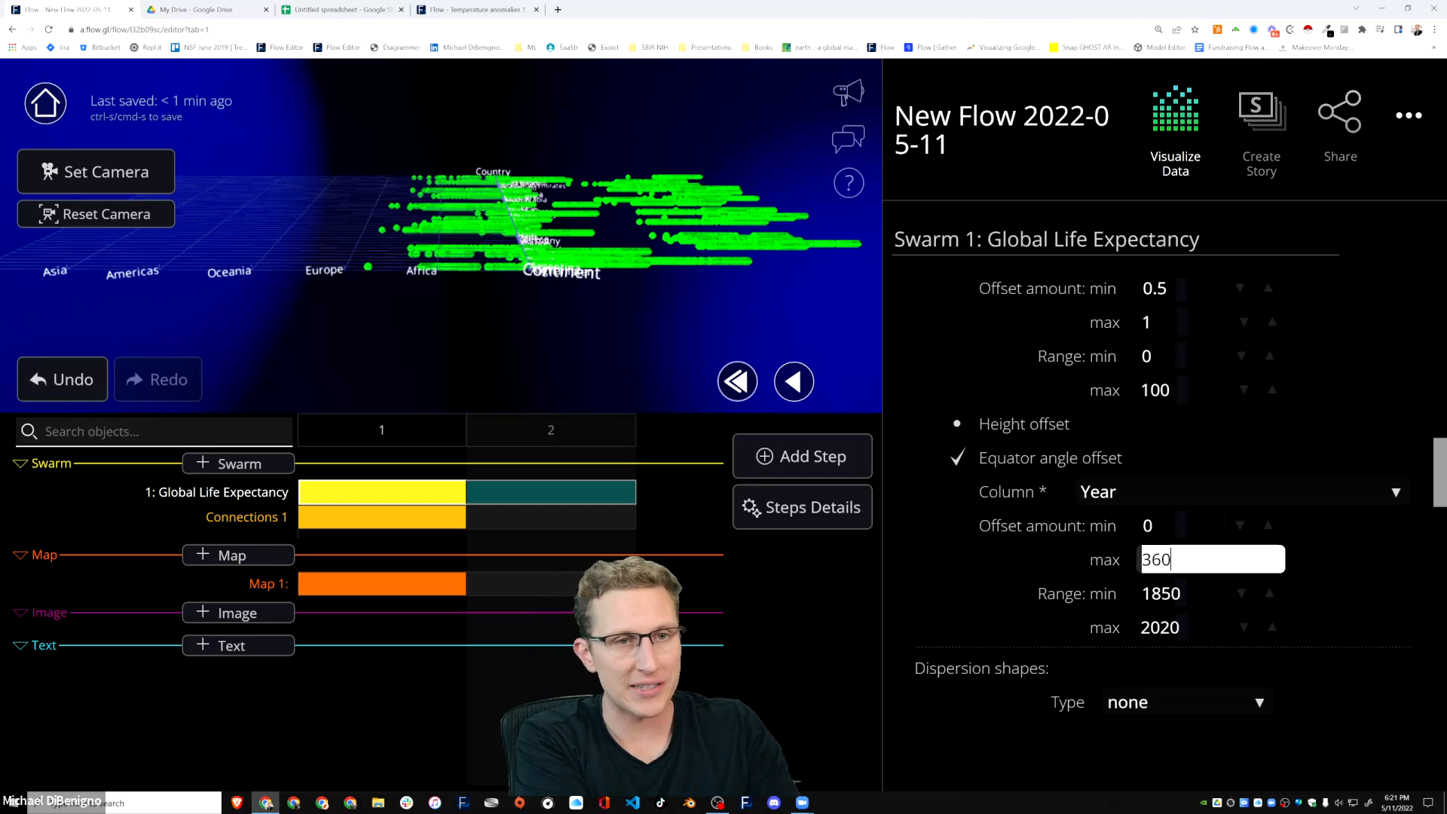
key(Return)
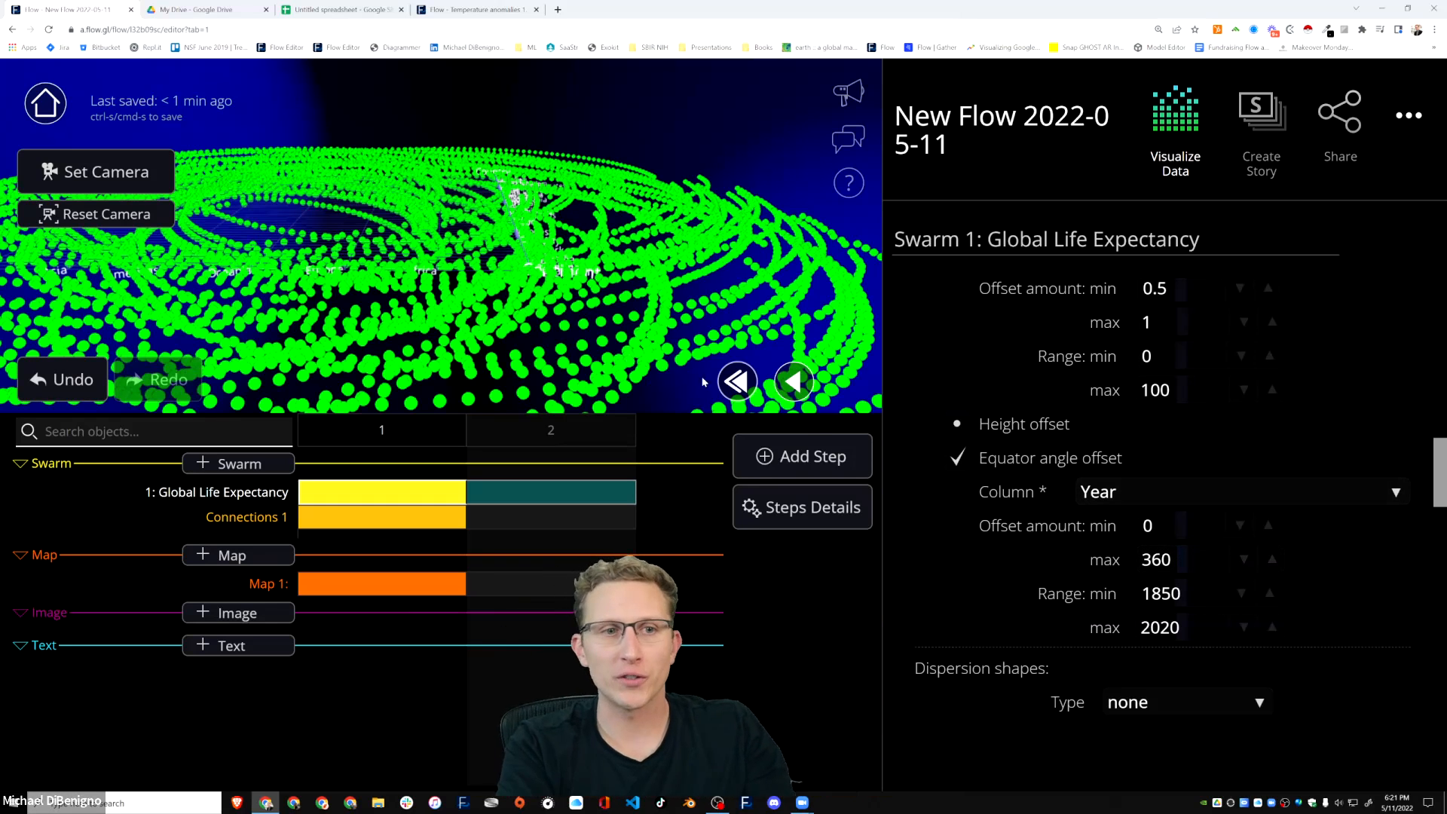
click(1243, 559)
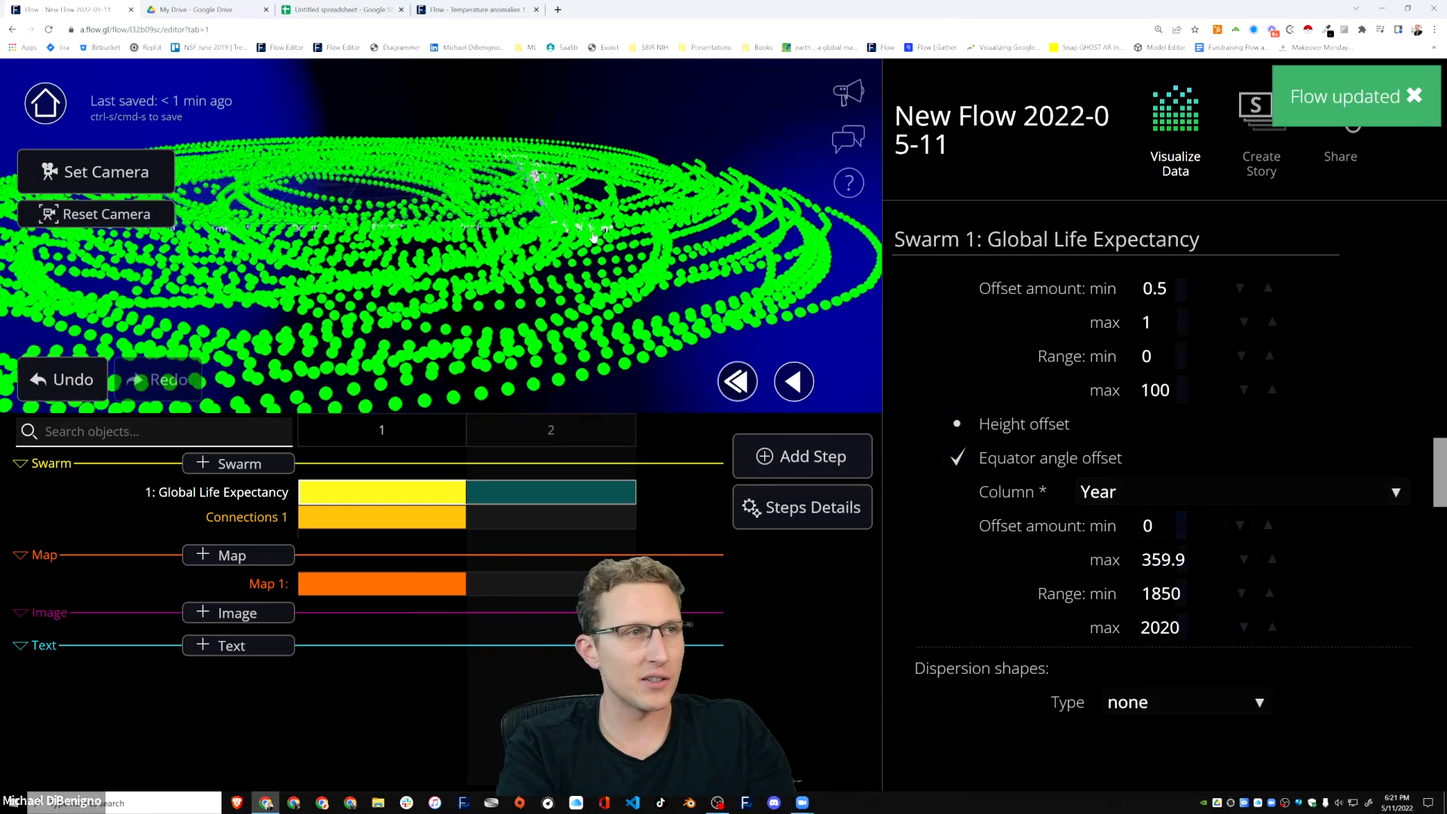
Change the direction of the swarm's additional dimensions to horizontal, checking the radar plot in the 3D view.
scroll(1324, 592, down, 4)
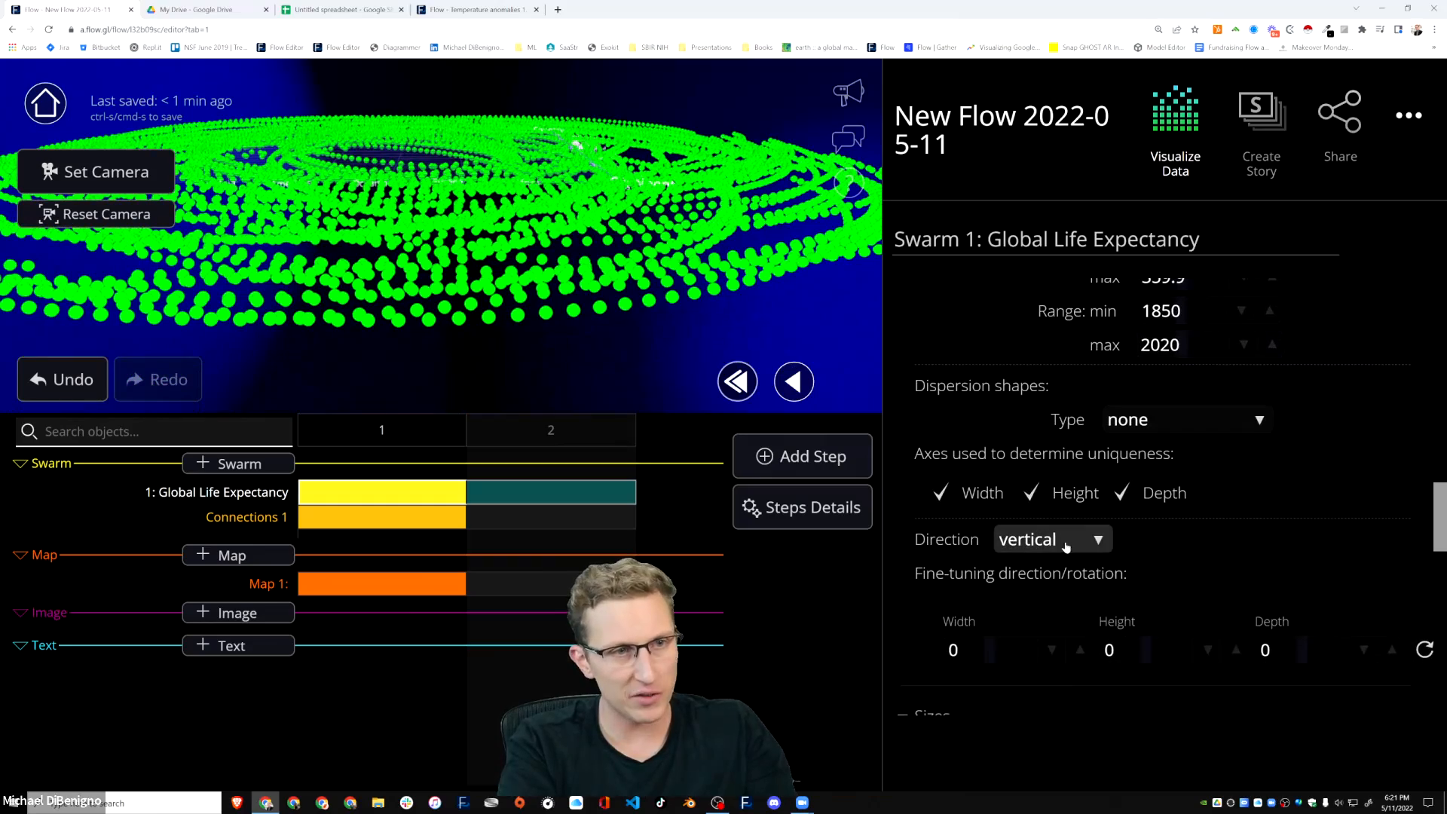
click(1066, 546)
click(1055, 569)
drag(632, 277, 597, 241)
click(1065, 540)
click(1047, 539)
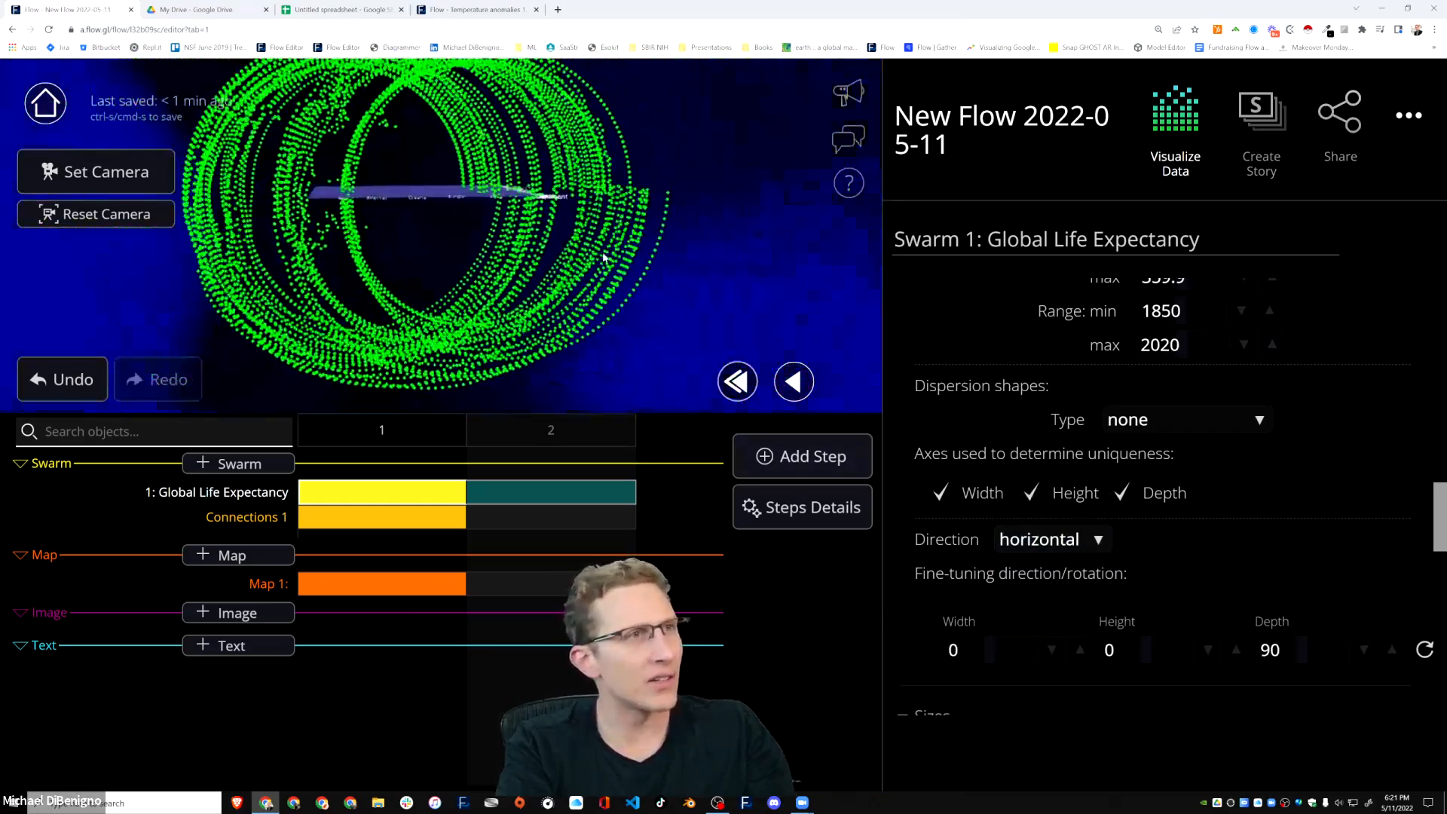
Review the swarm's radius and equator angle offset settings and its additional dimensions chart preset.
scroll(1376, 538, up, 4)
scroll(1364, 526, up, 3)
scroll(1354, 510, down, 2)
scroll(1356, 516, down, 1)
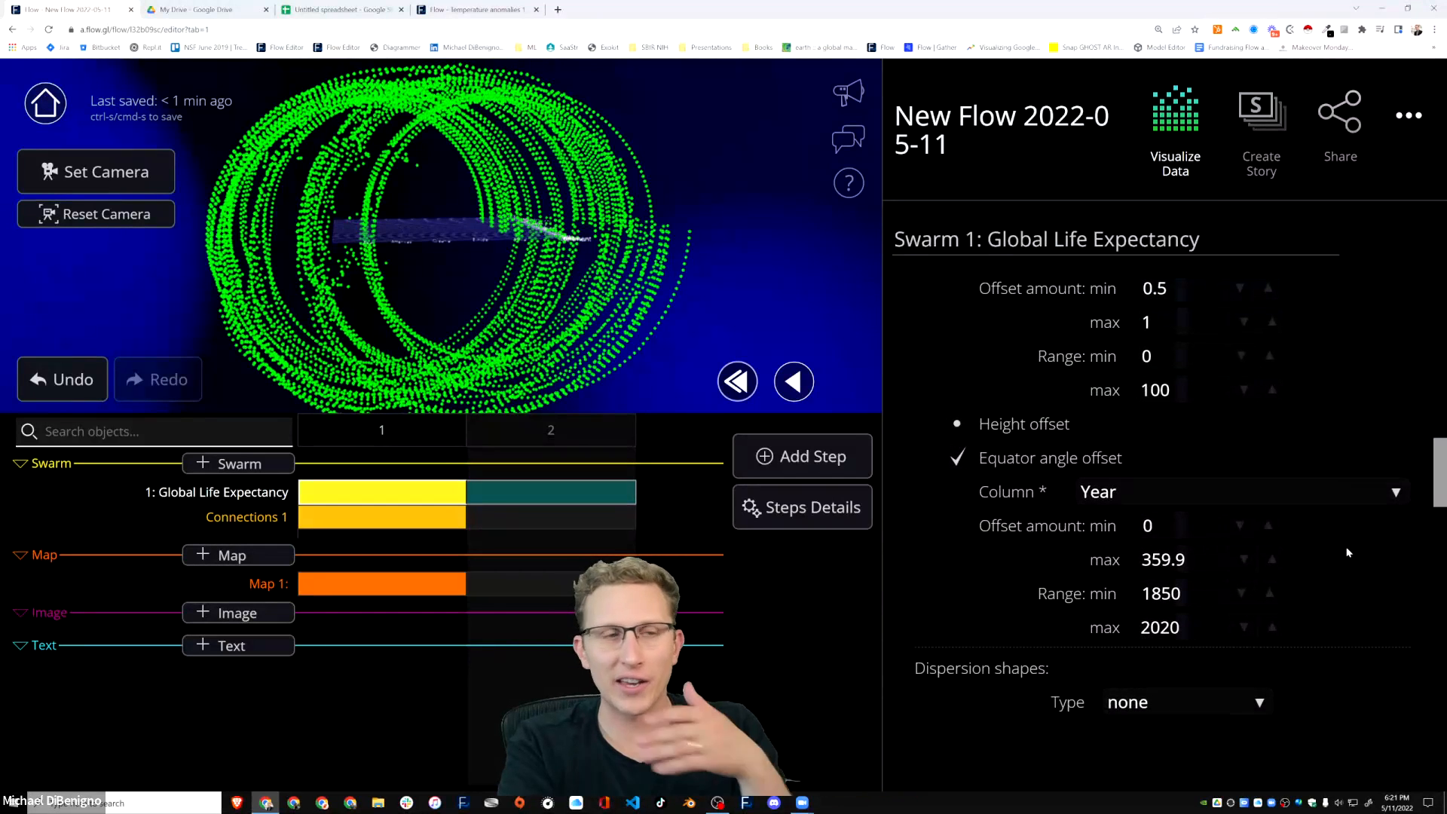
scroll(1334, 523, up, 1)
scroll(1332, 517, up, 5)
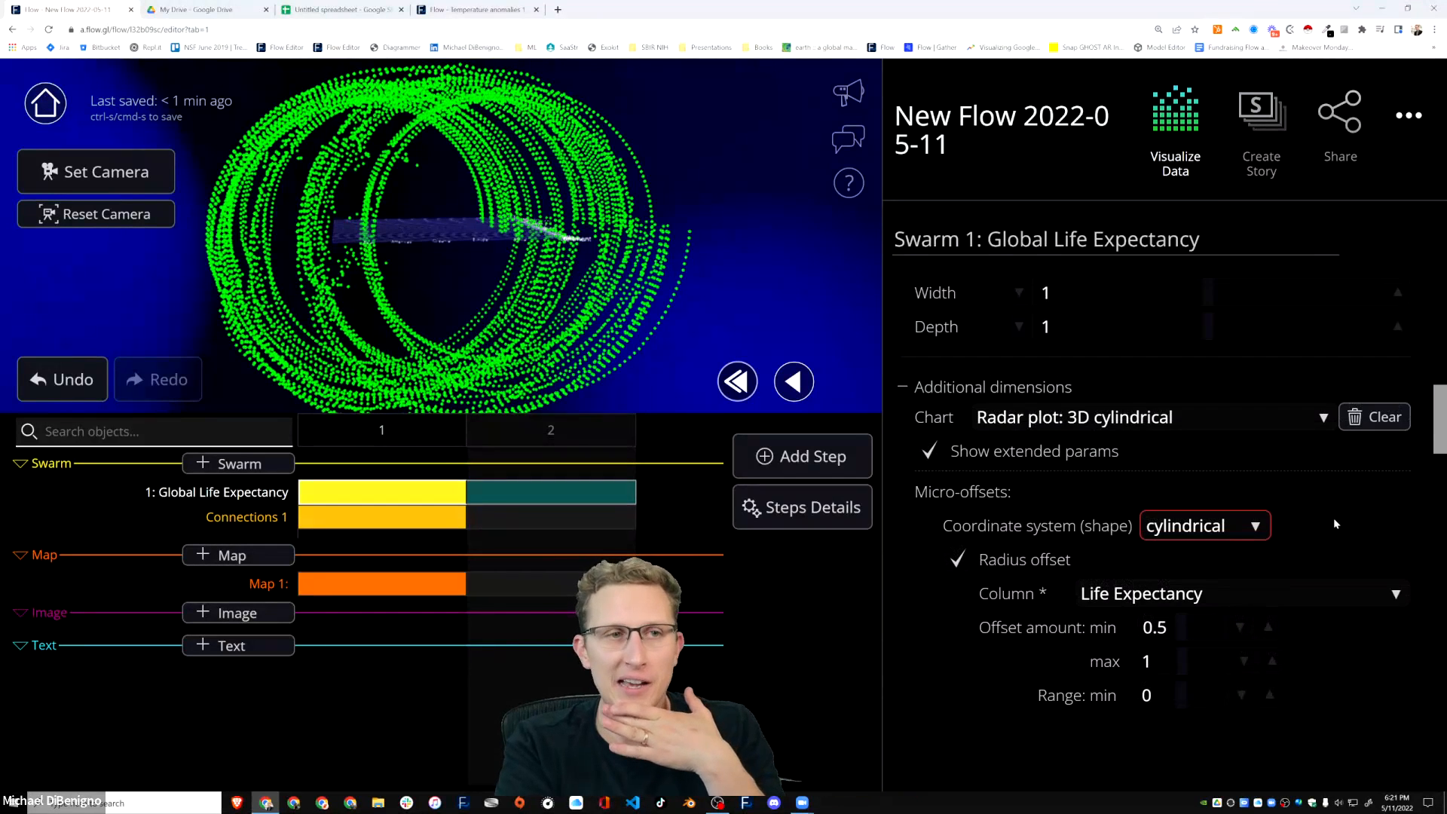